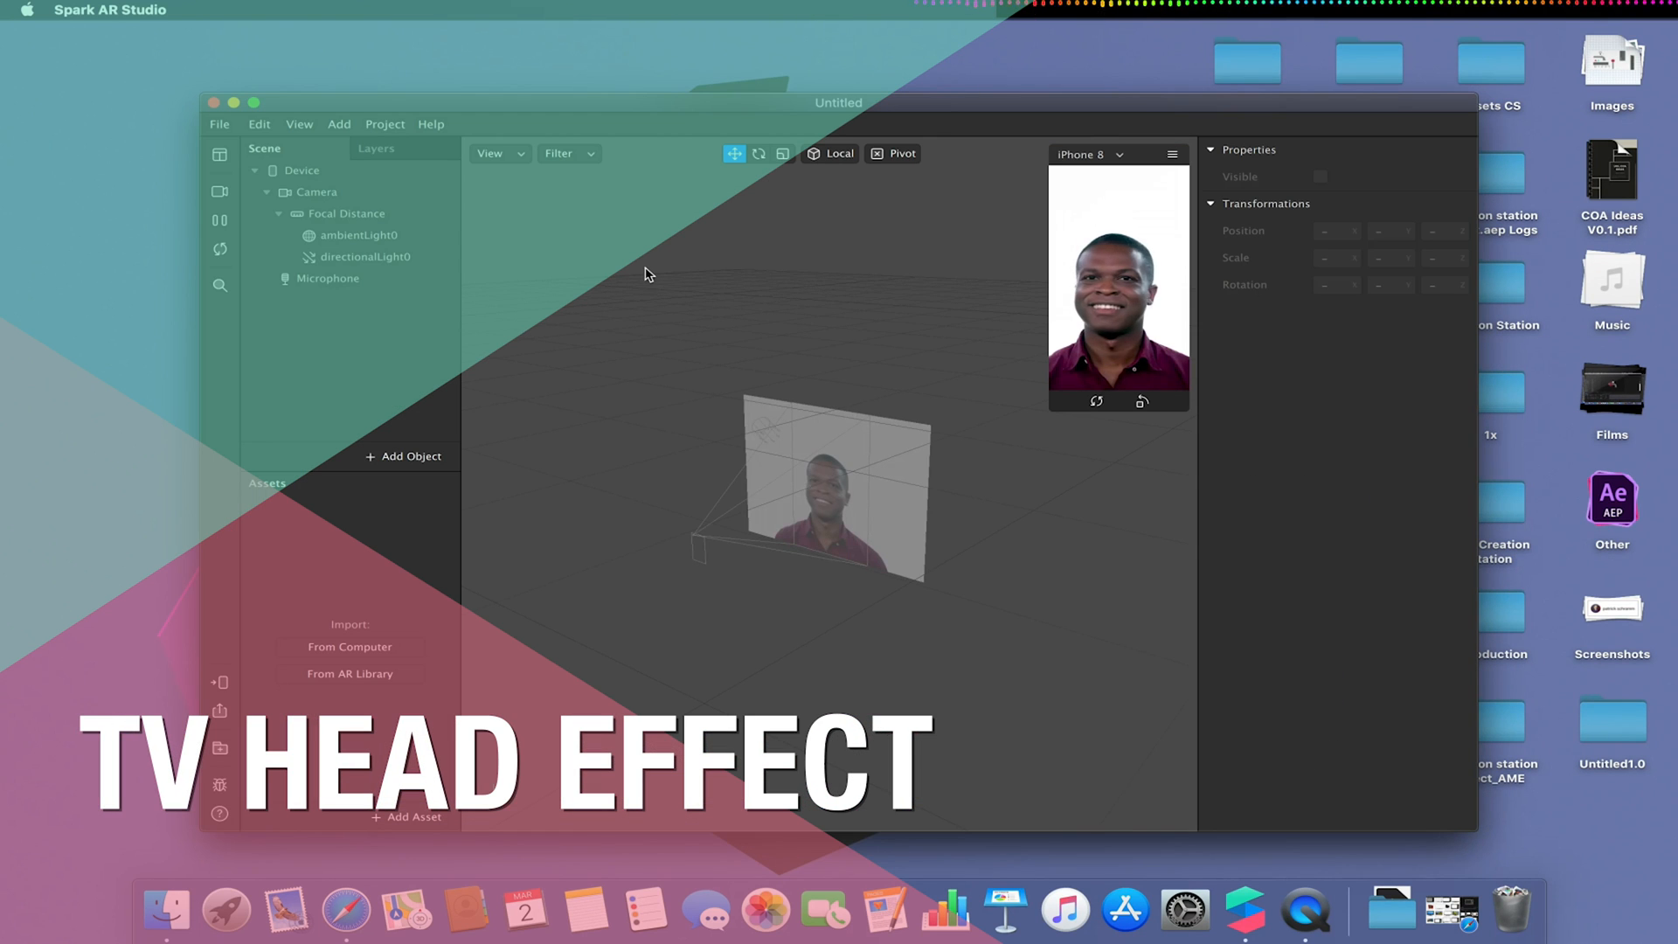
Enlarge the project window and add a Face Tracker to the scene.
left_click(256, 104)
left_click(207, 504)
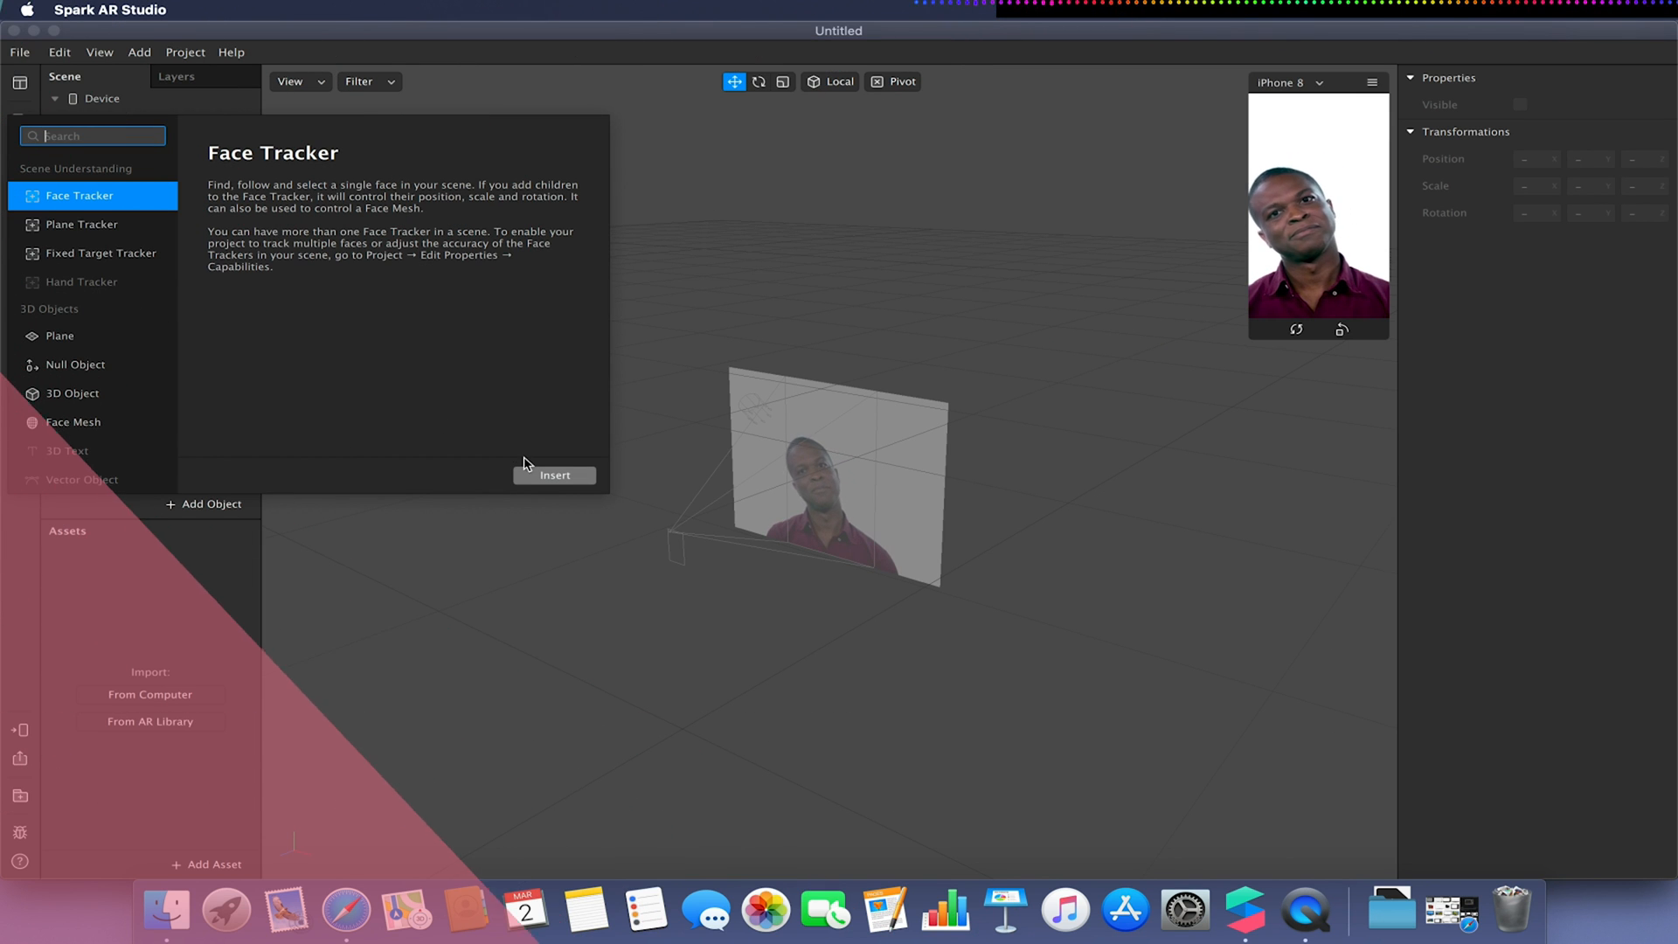
left_click(550, 476)
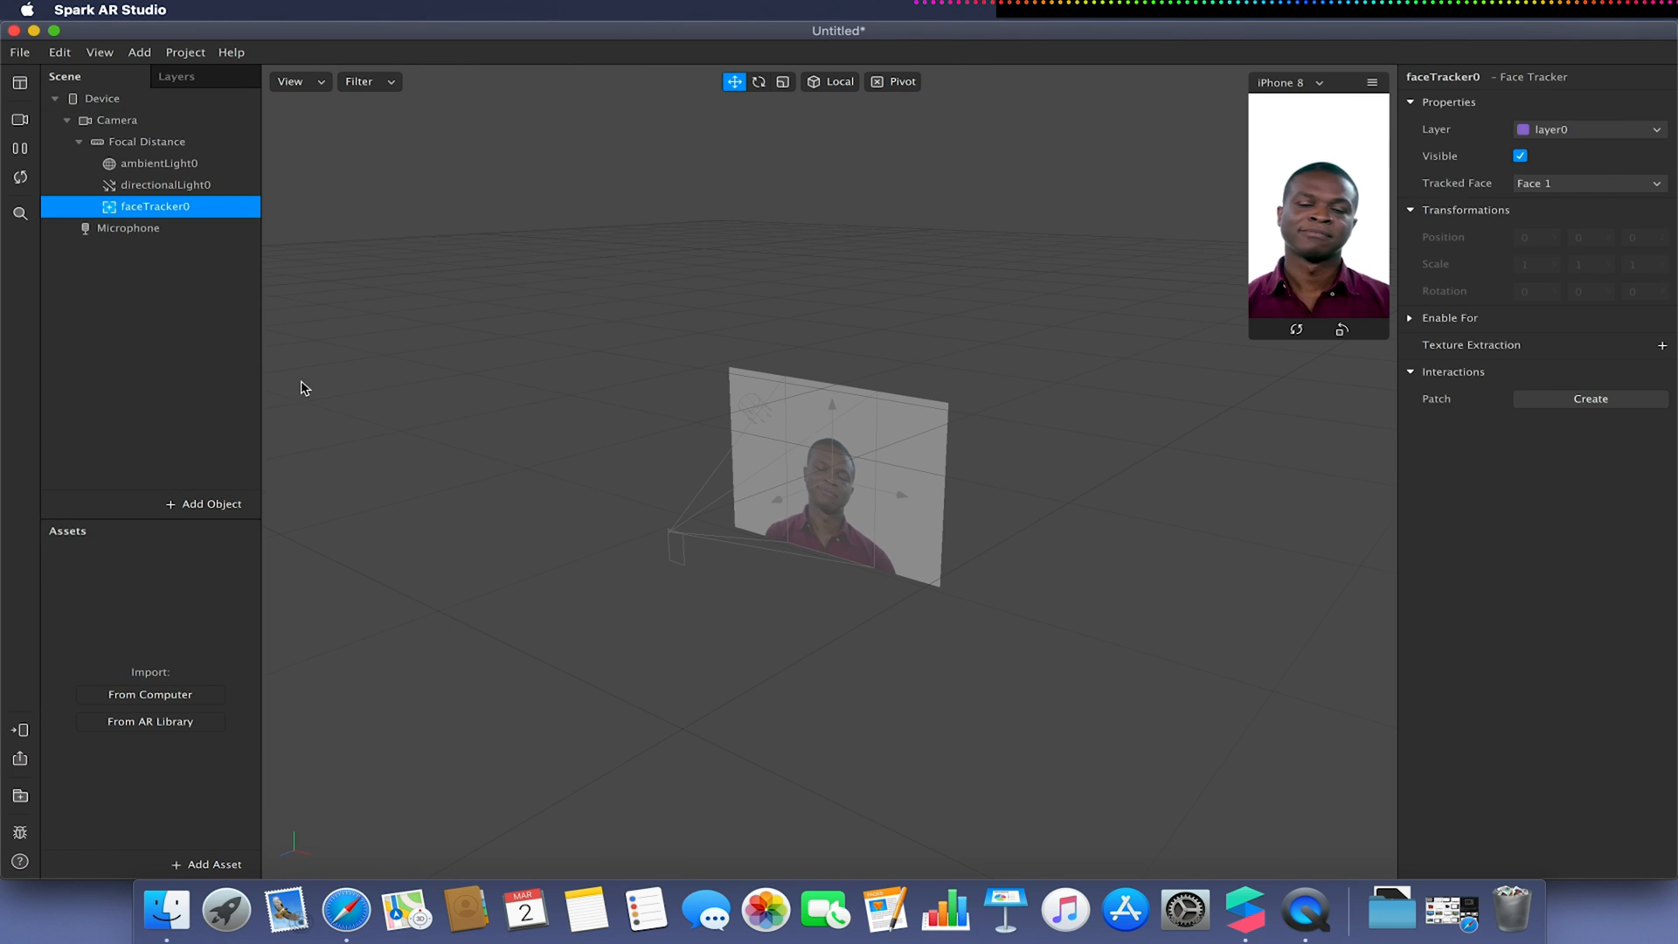
Choose a Rectangle from the Add Object list for a new canvas.
left_click(211, 503)
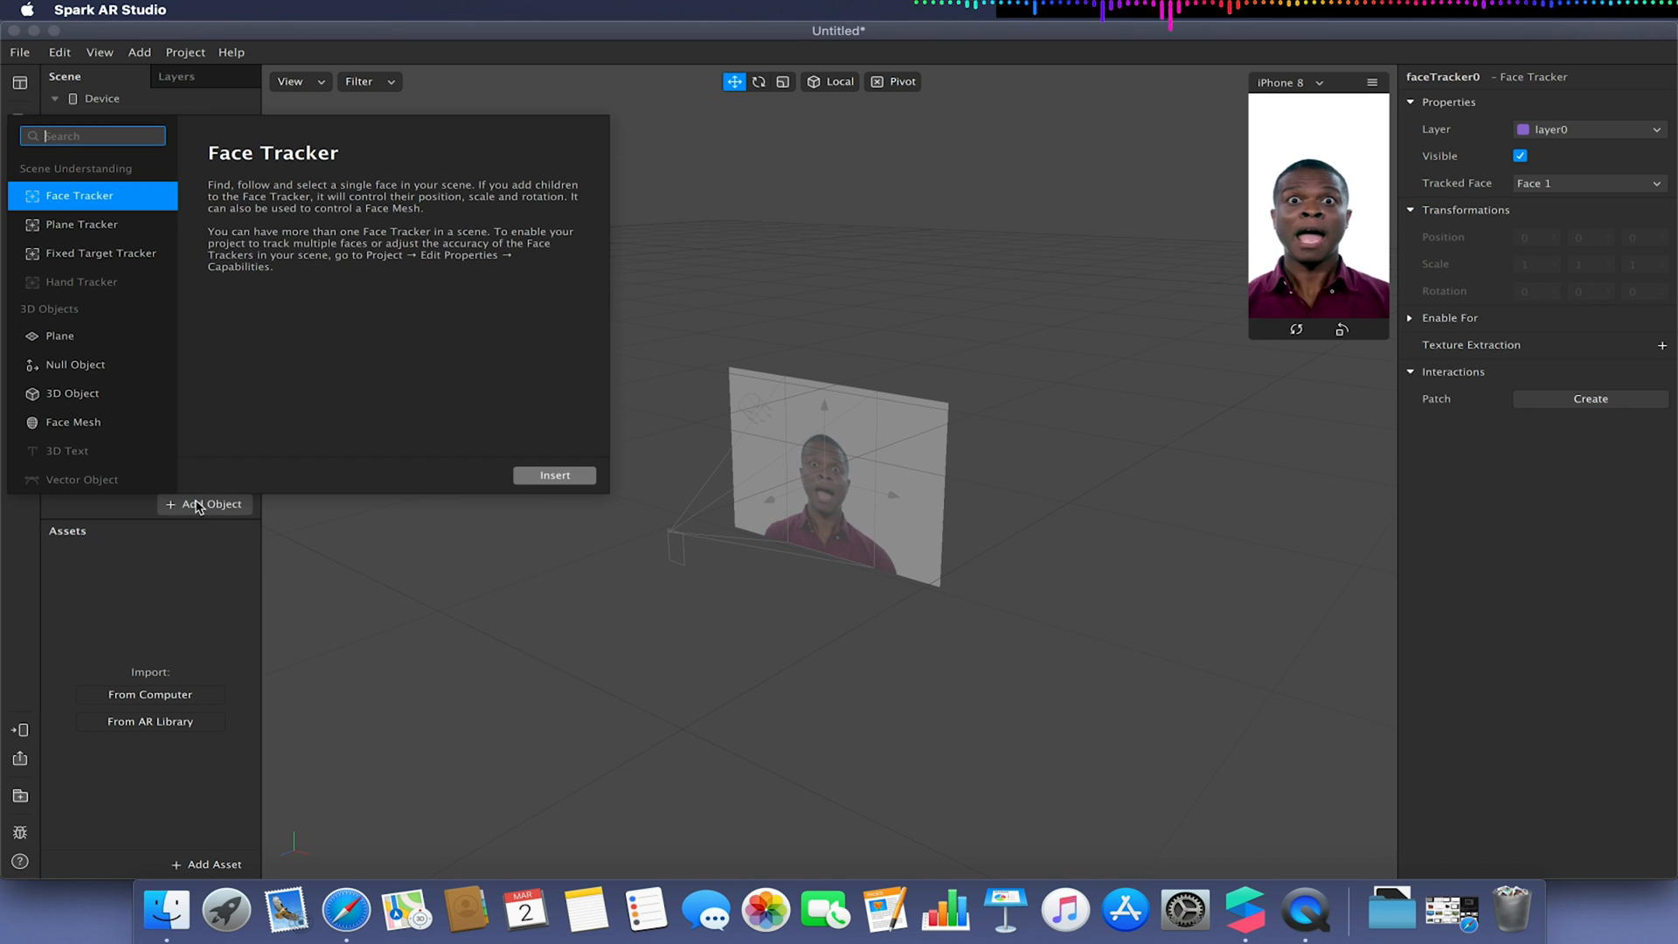
scroll(167, 456, "down", 3)
scroll(167, 455, "down", 1)
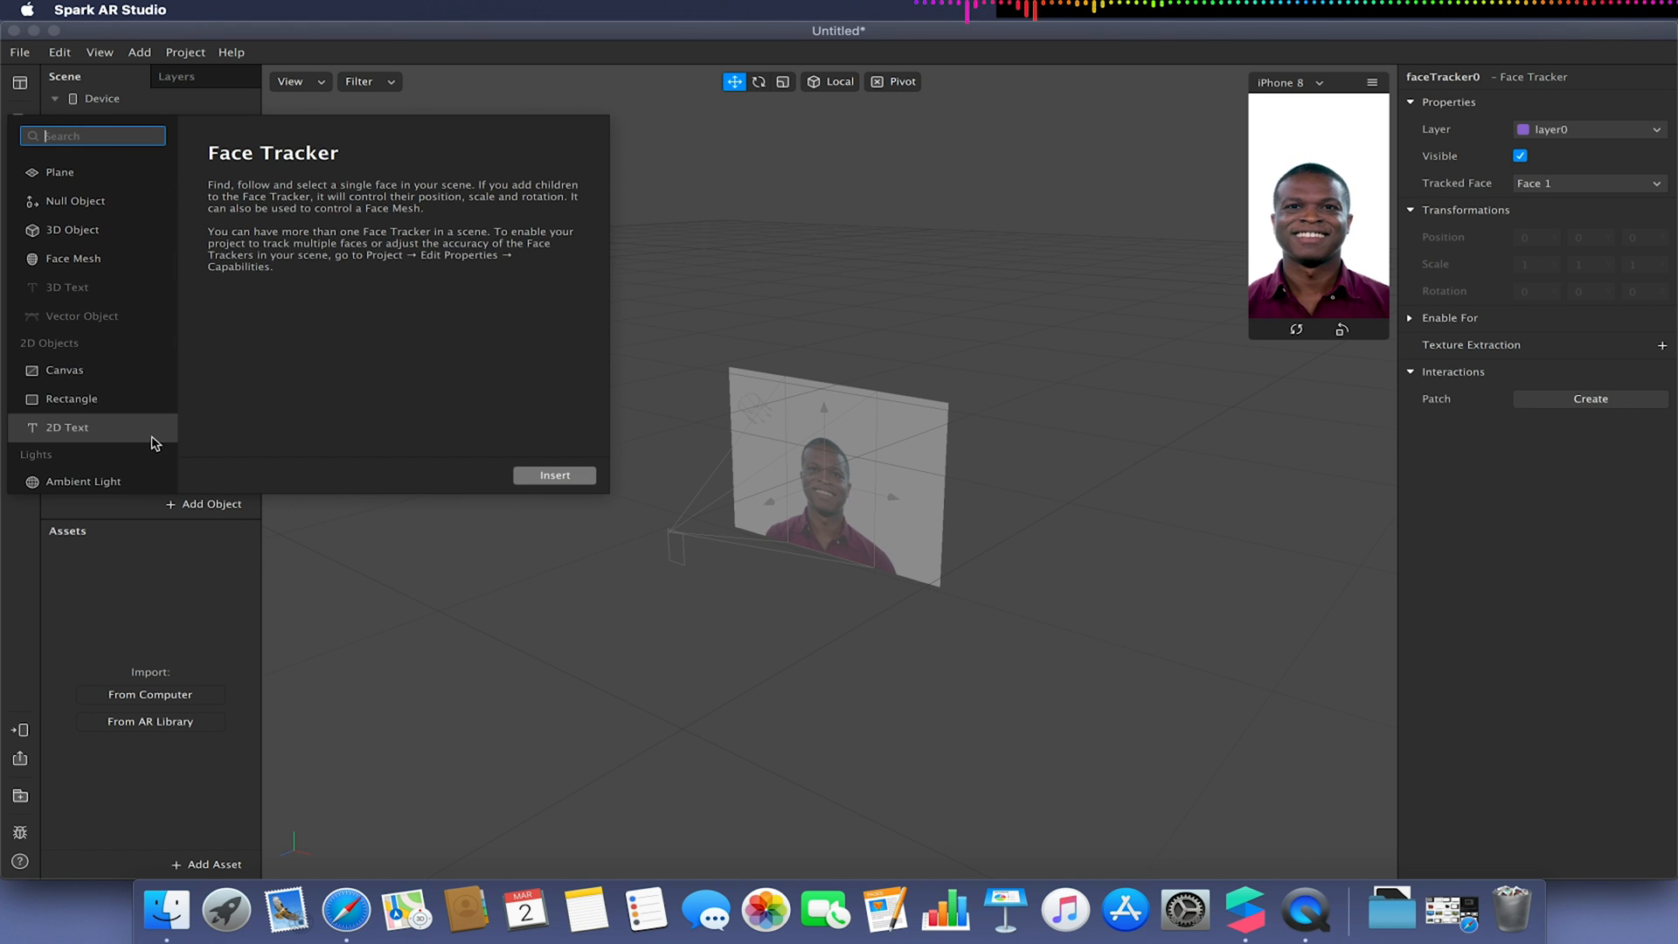
left_click(131, 399)
Insert rectangle0 and set its size to Fill Width and Fill Height.
left_click(551, 475)
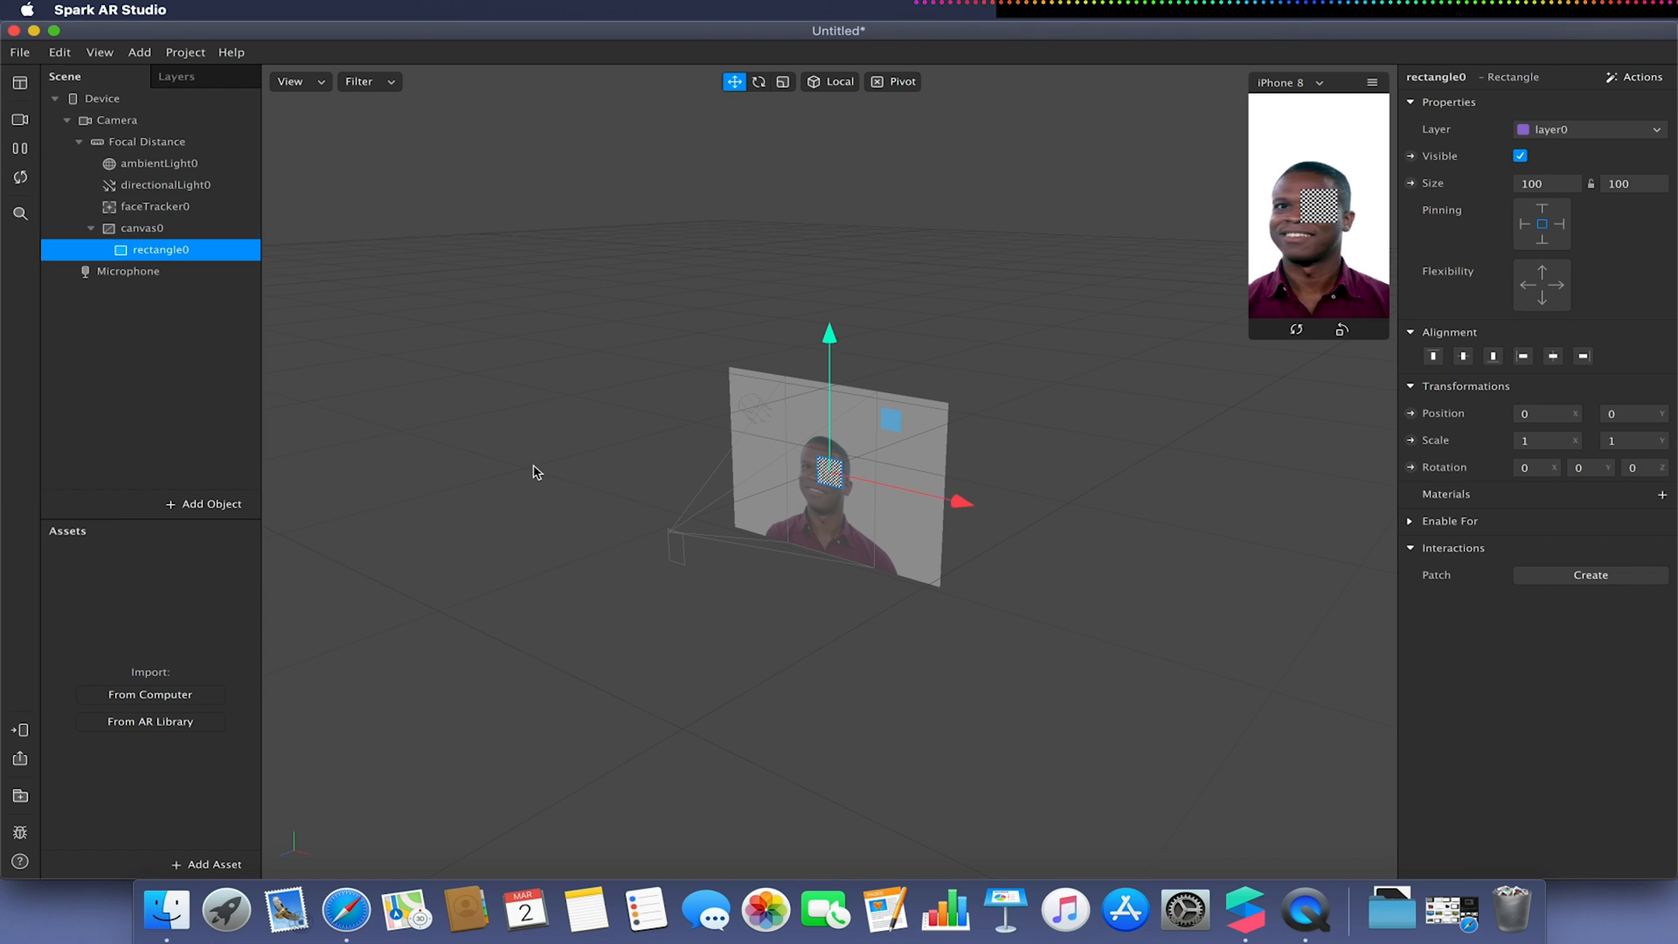
left_click(1555, 182)
left_click(1530, 211)
left_click(1625, 183)
left_click(1631, 209)
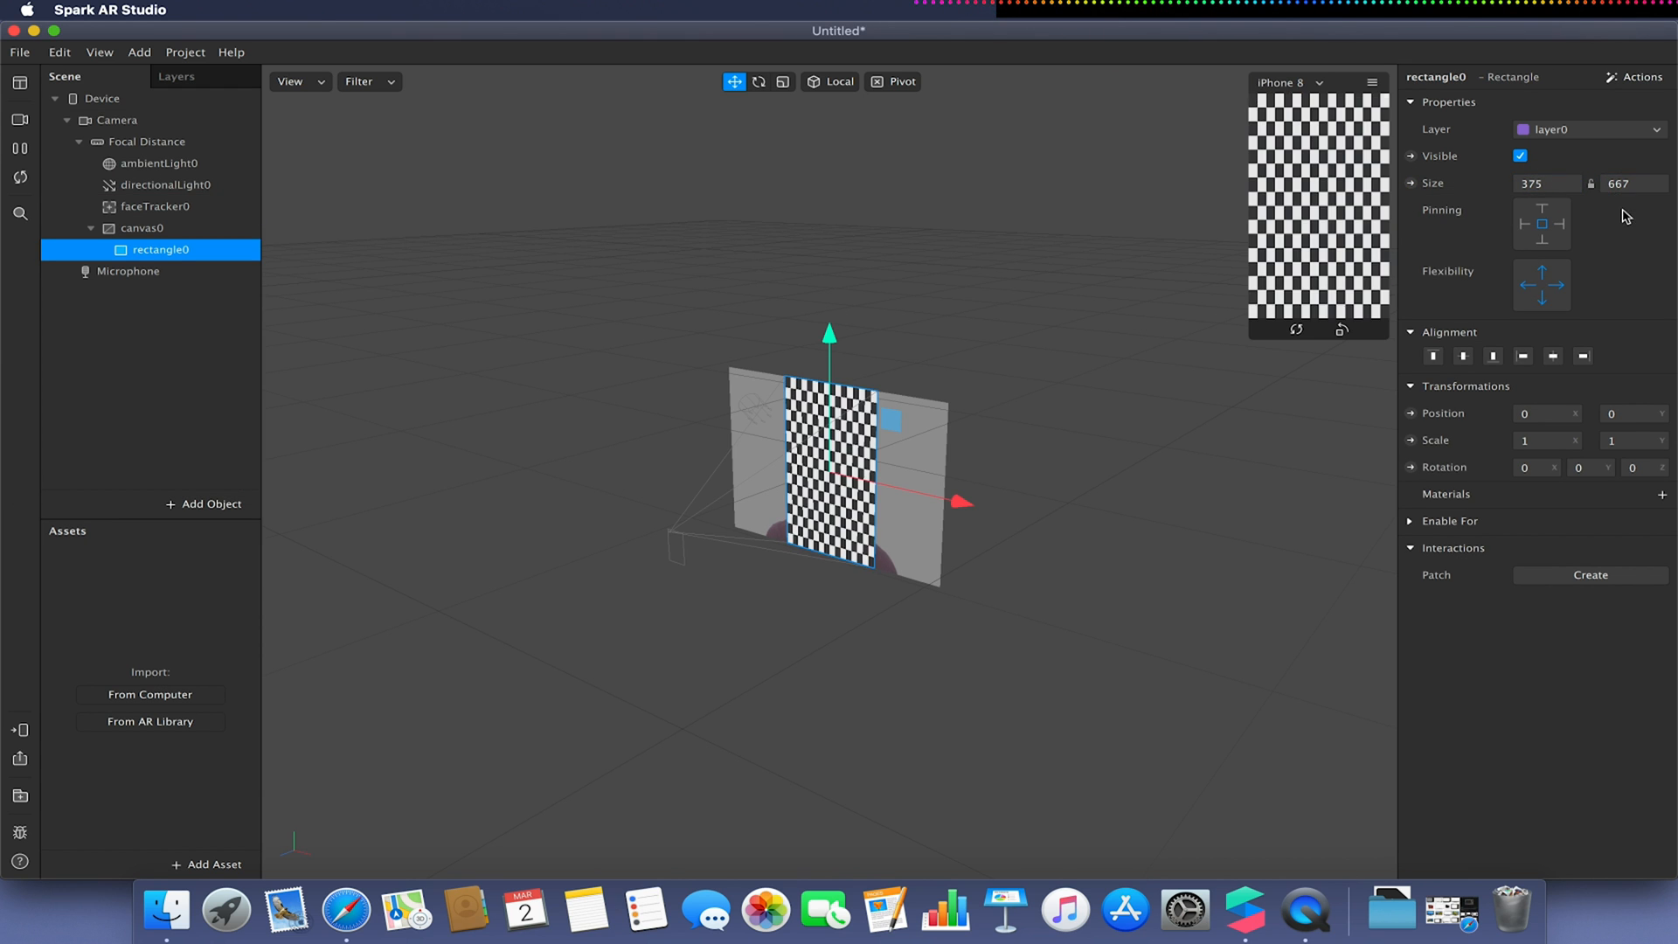
Add a second rectangle to the canvas.
left_click(207, 503)
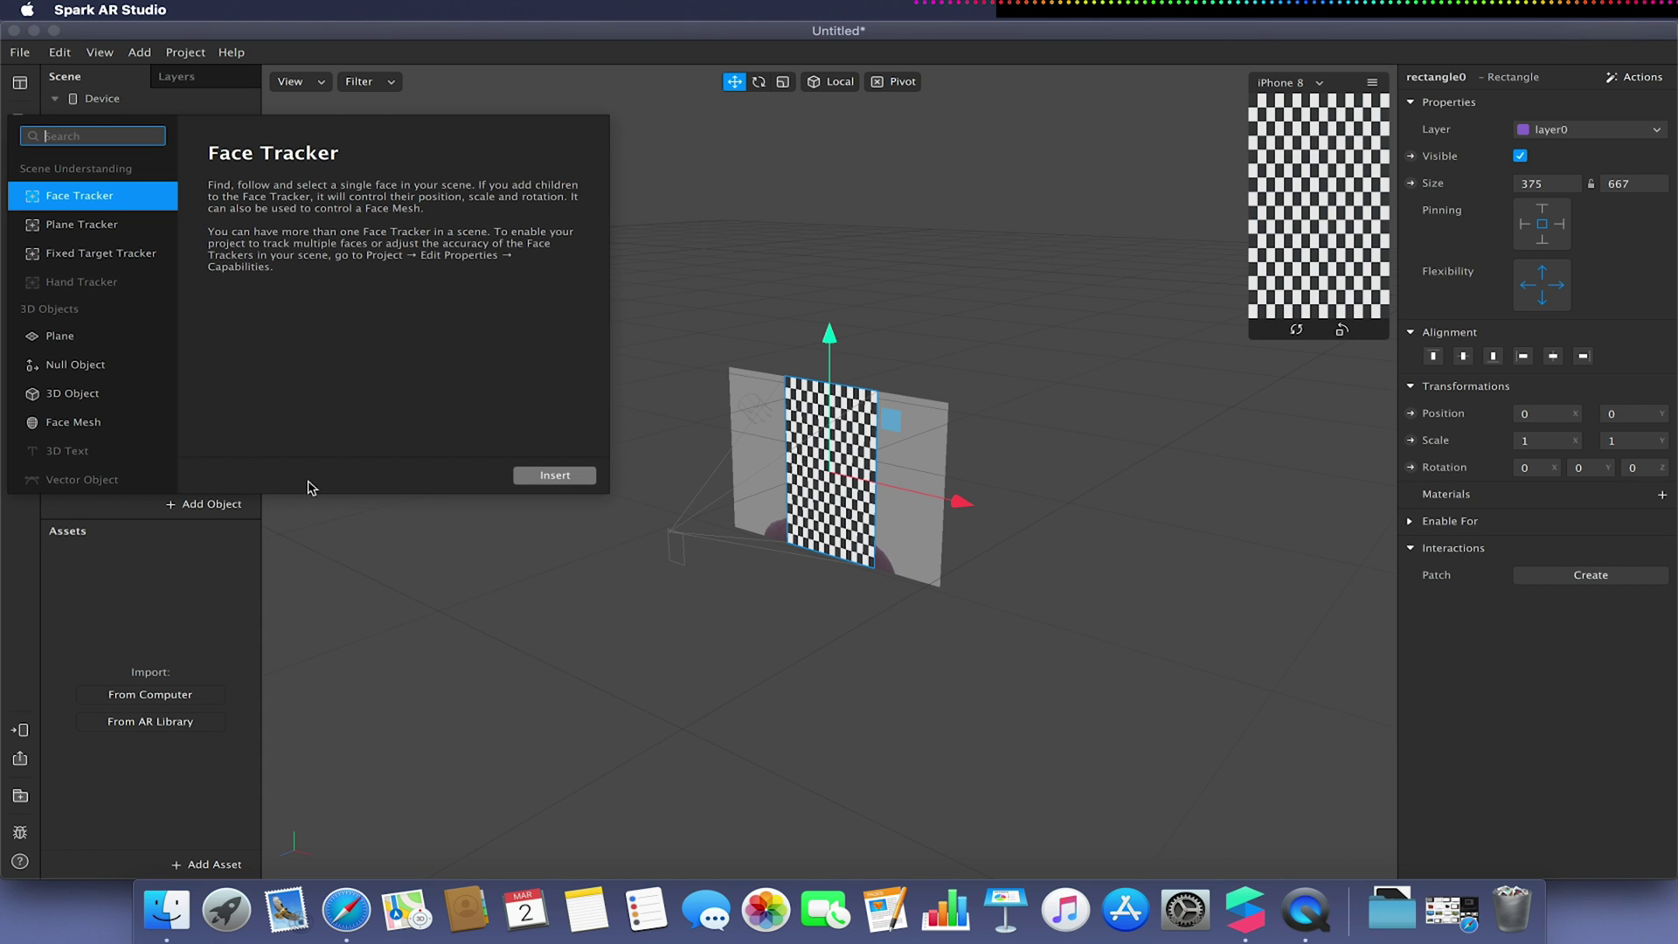
left_click(123, 343)
scroll(124, 343, "down", 4)
scroll(124, 344, "down", 3)
left_click(124, 343)
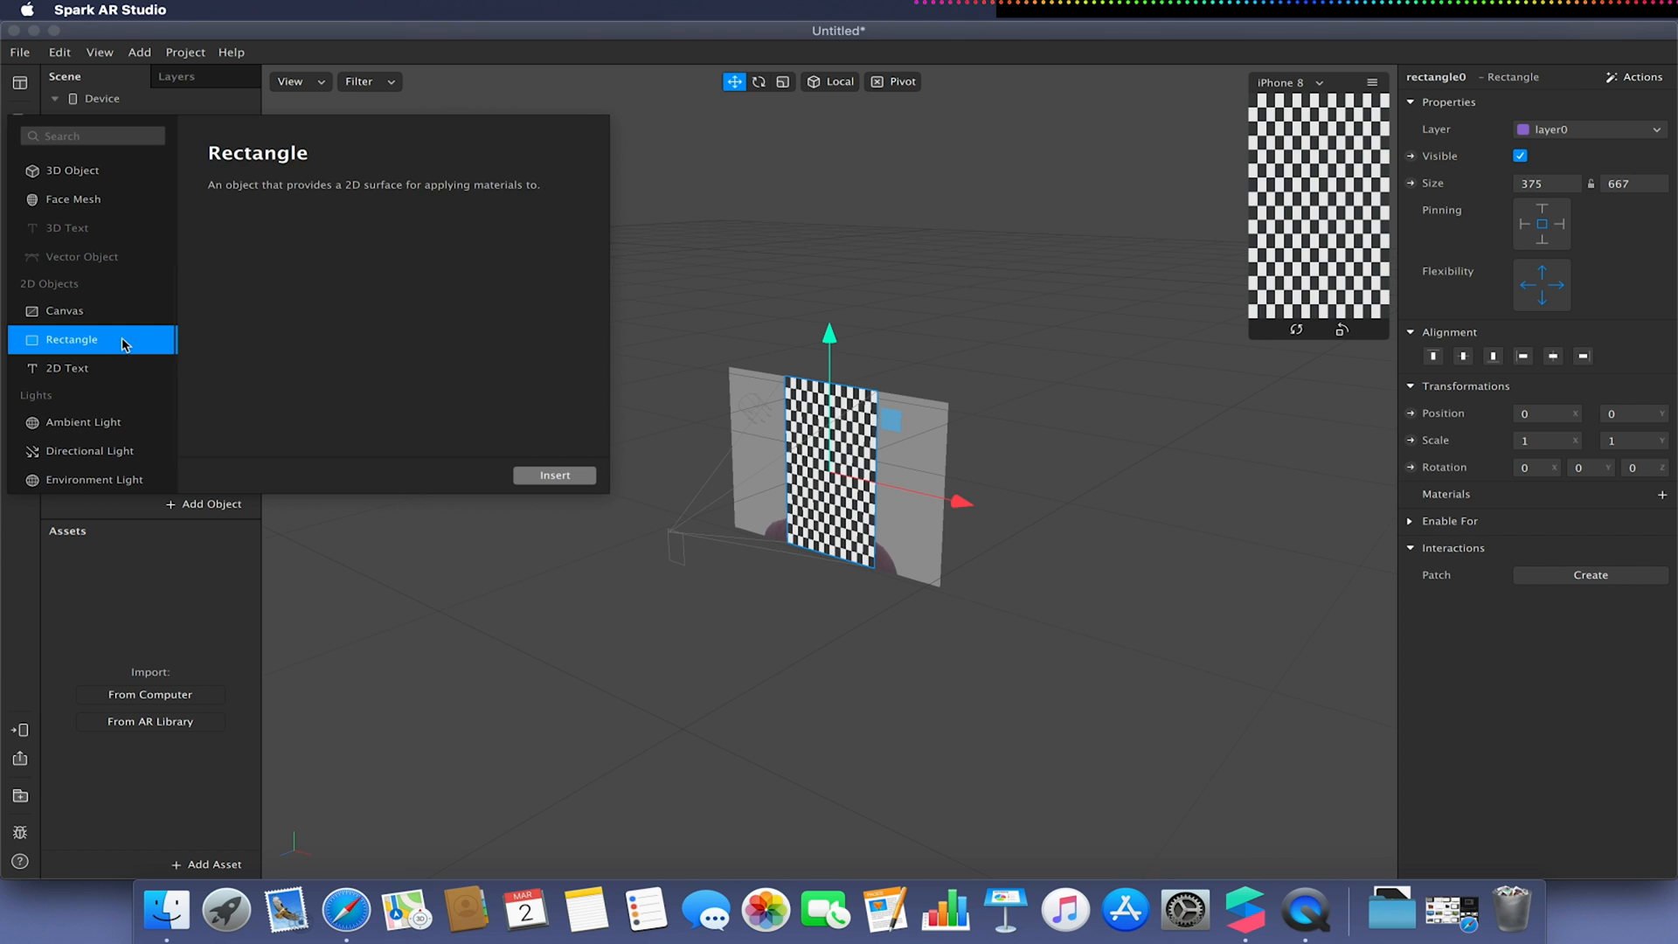
left_click(543, 475)
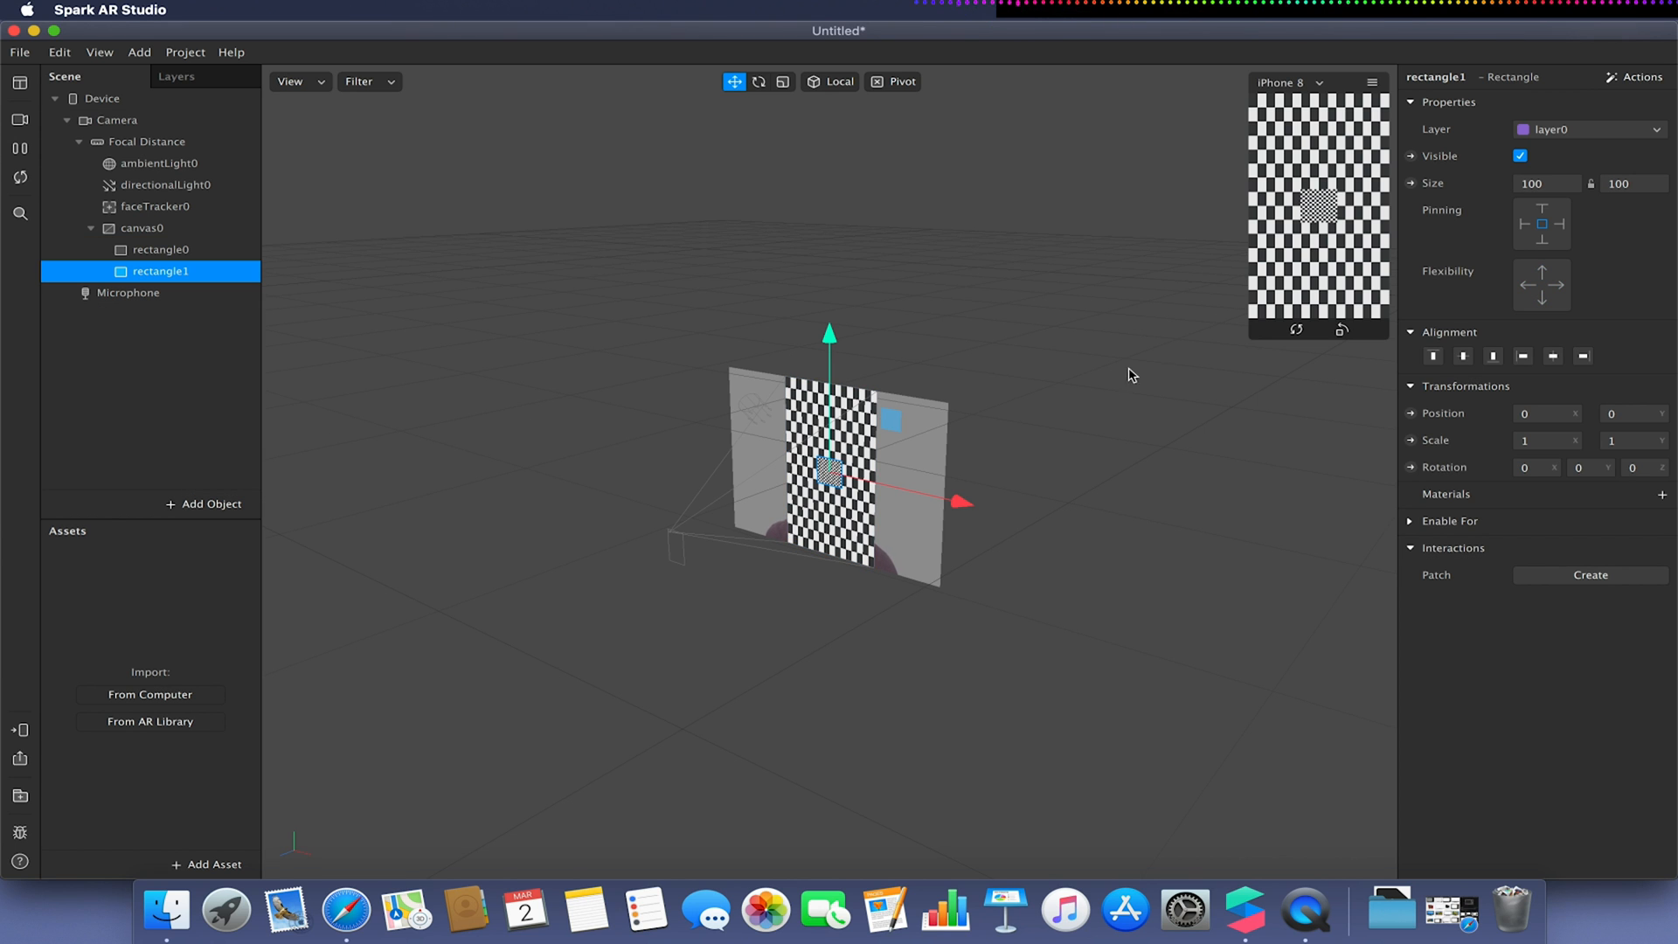
Scale the second rectangle wider and taller in the viewport.
left_click(782, 81)
left_click_drag(957, 505, 1287, 539)
left_click_drag(832, 347, 826, 262)
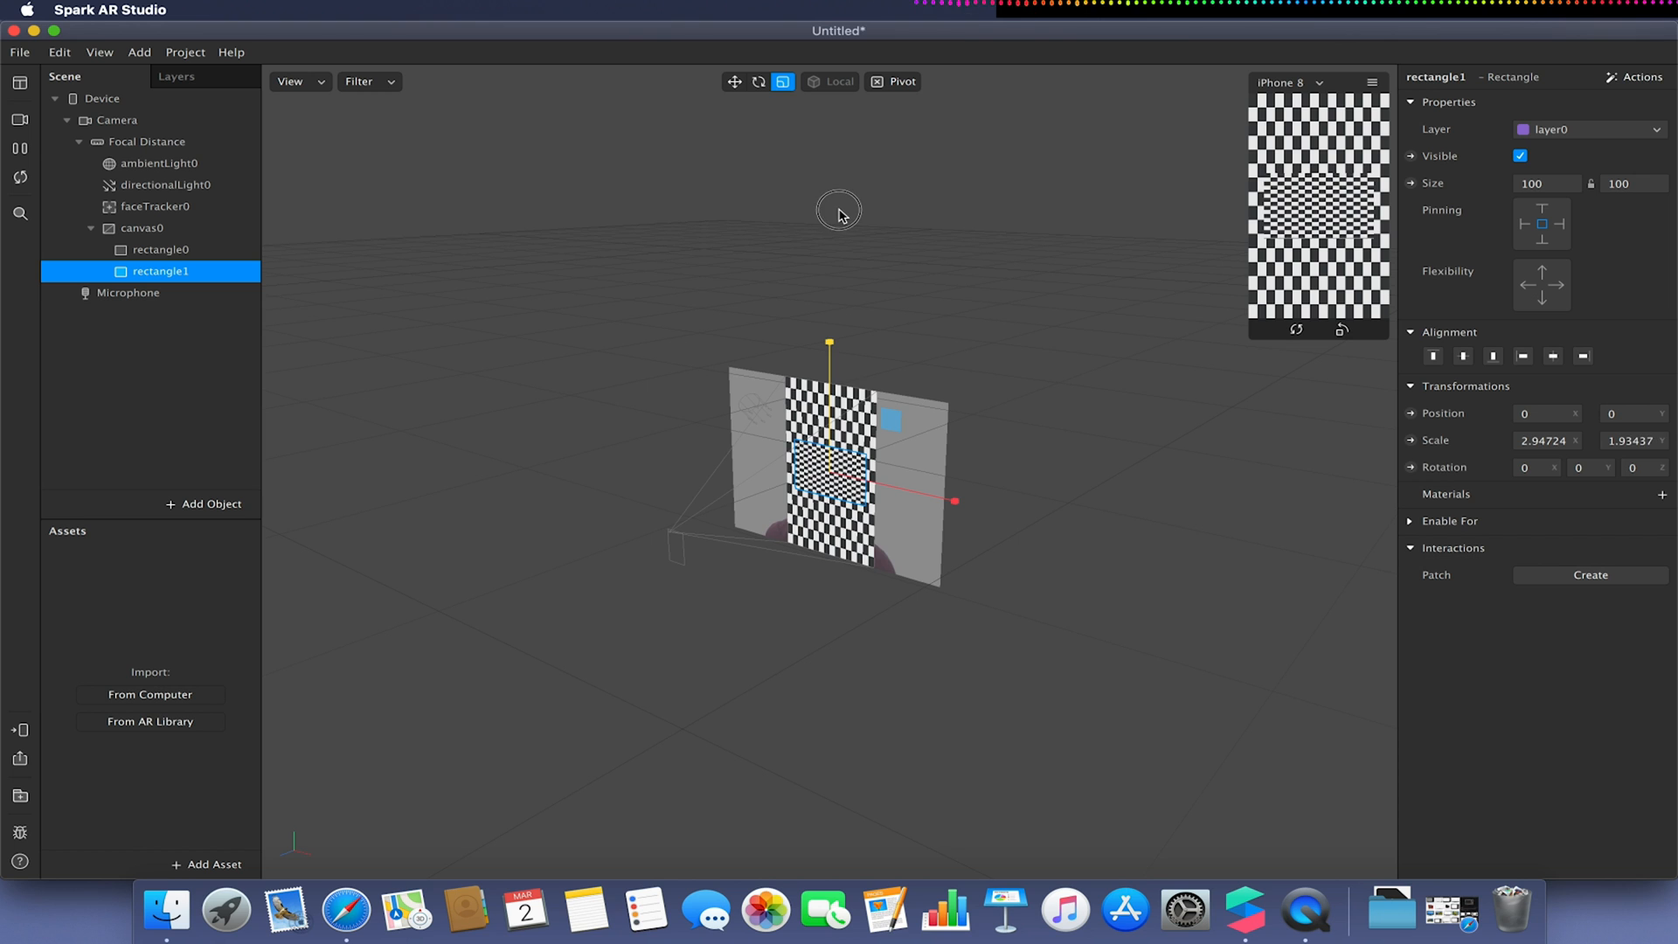
left_click_drag(830, 347, 829, 339)
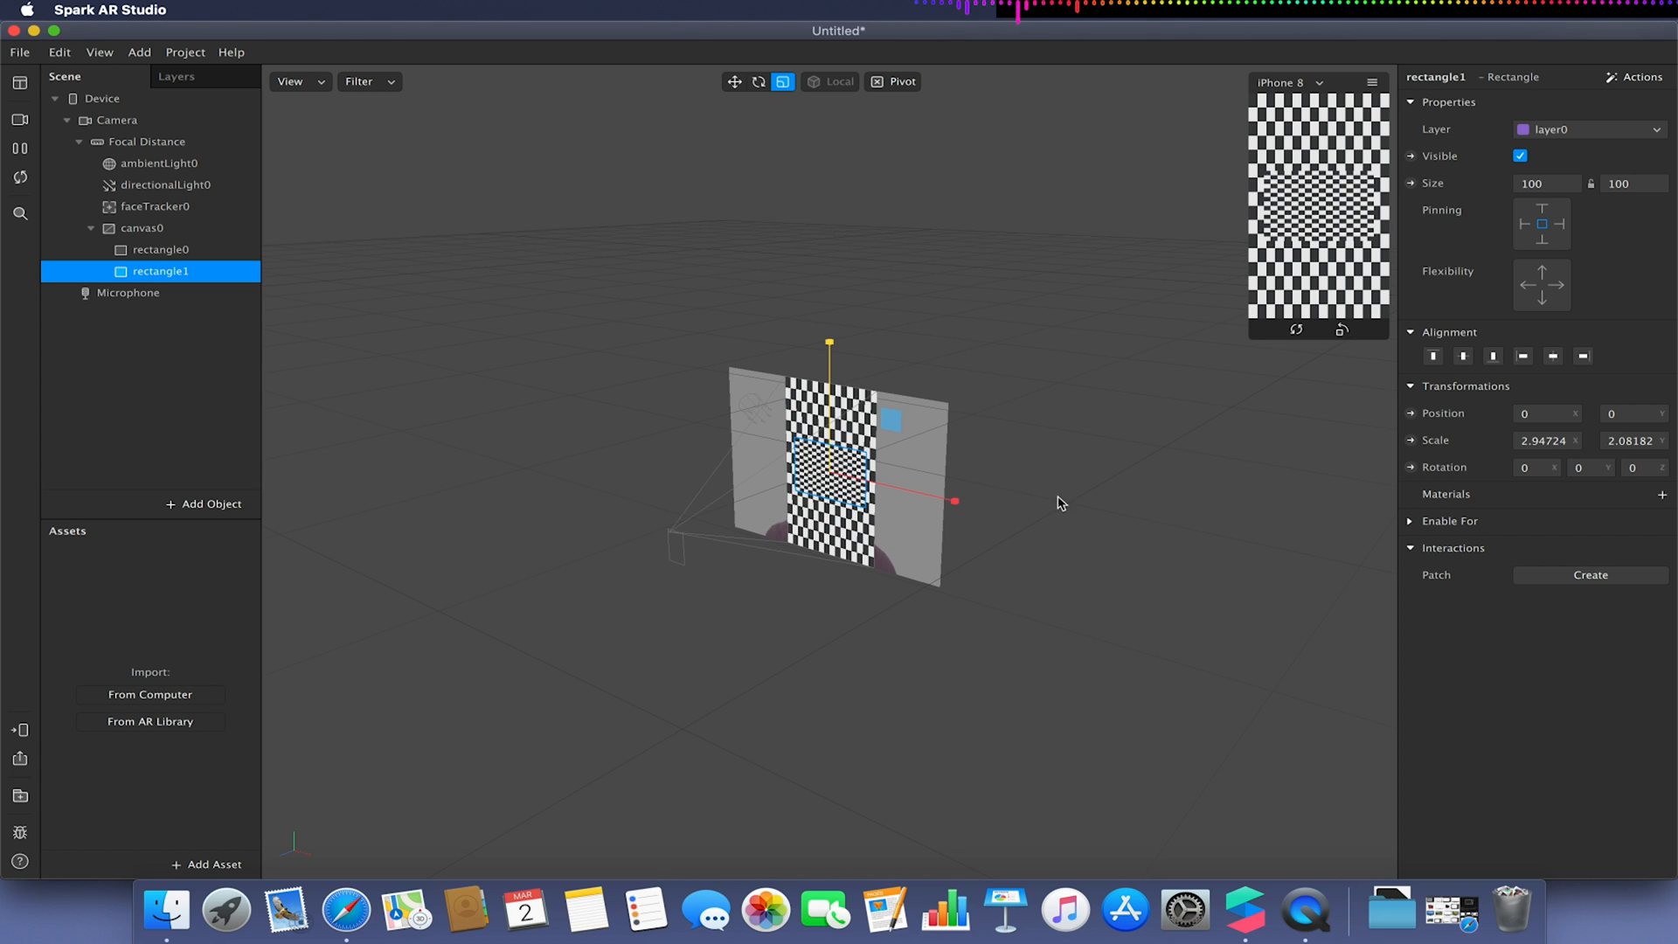
Create a new material for the second rectangle and rename it 'TV Outline'.
left_click(1665, 496)
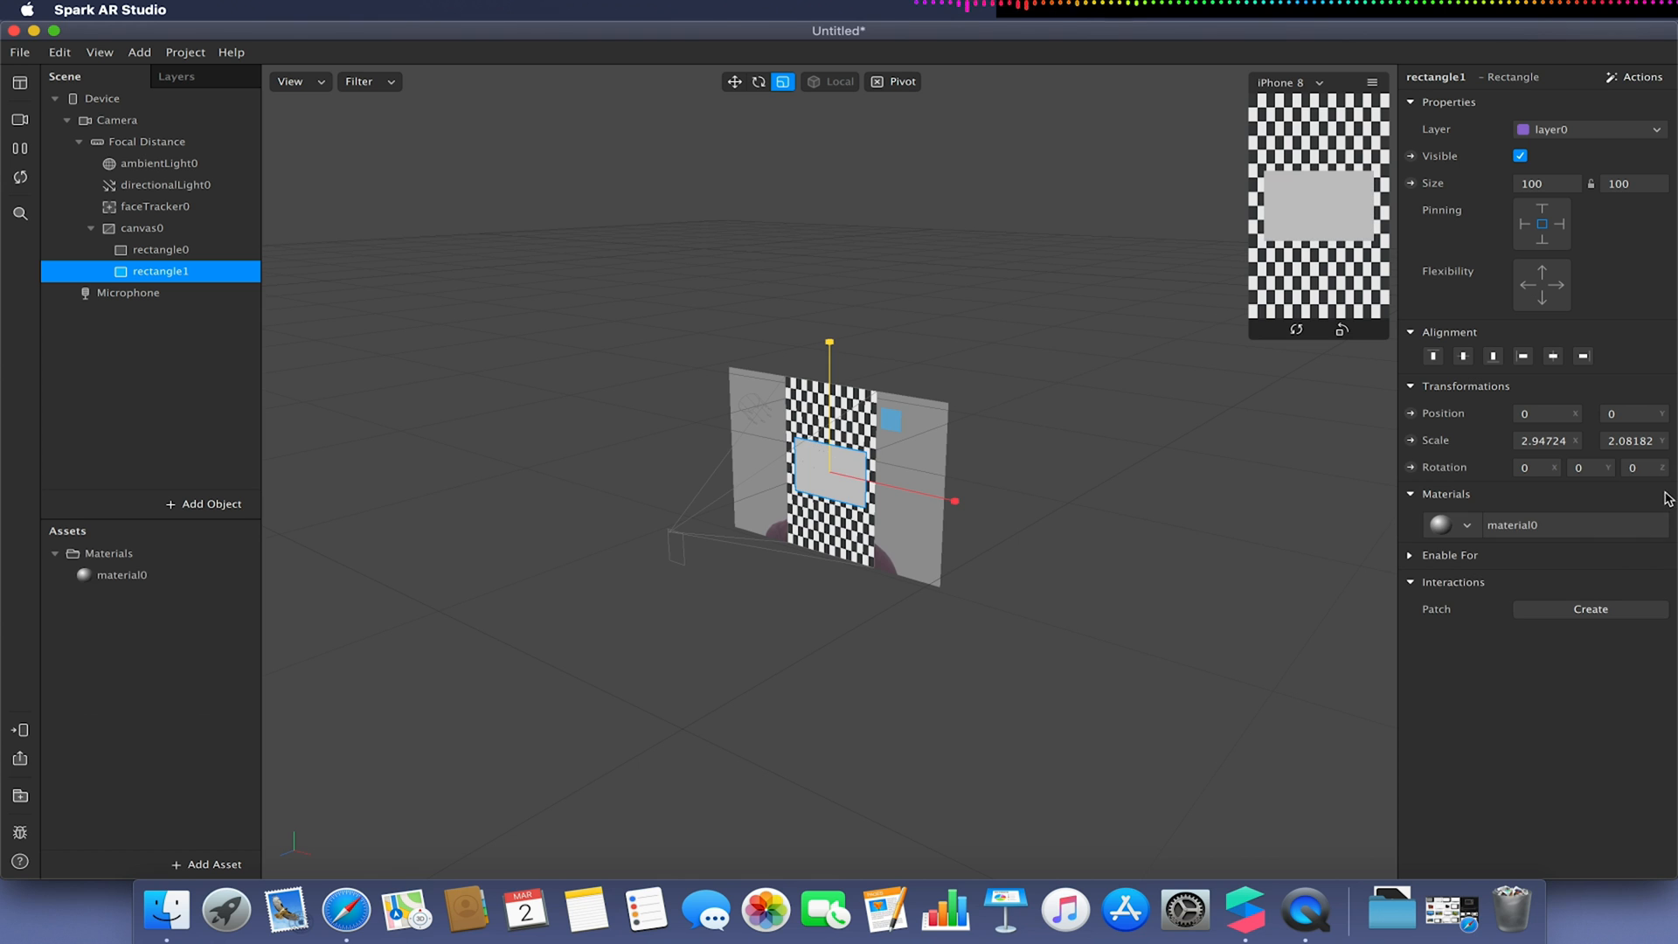
left_click(121, 577)
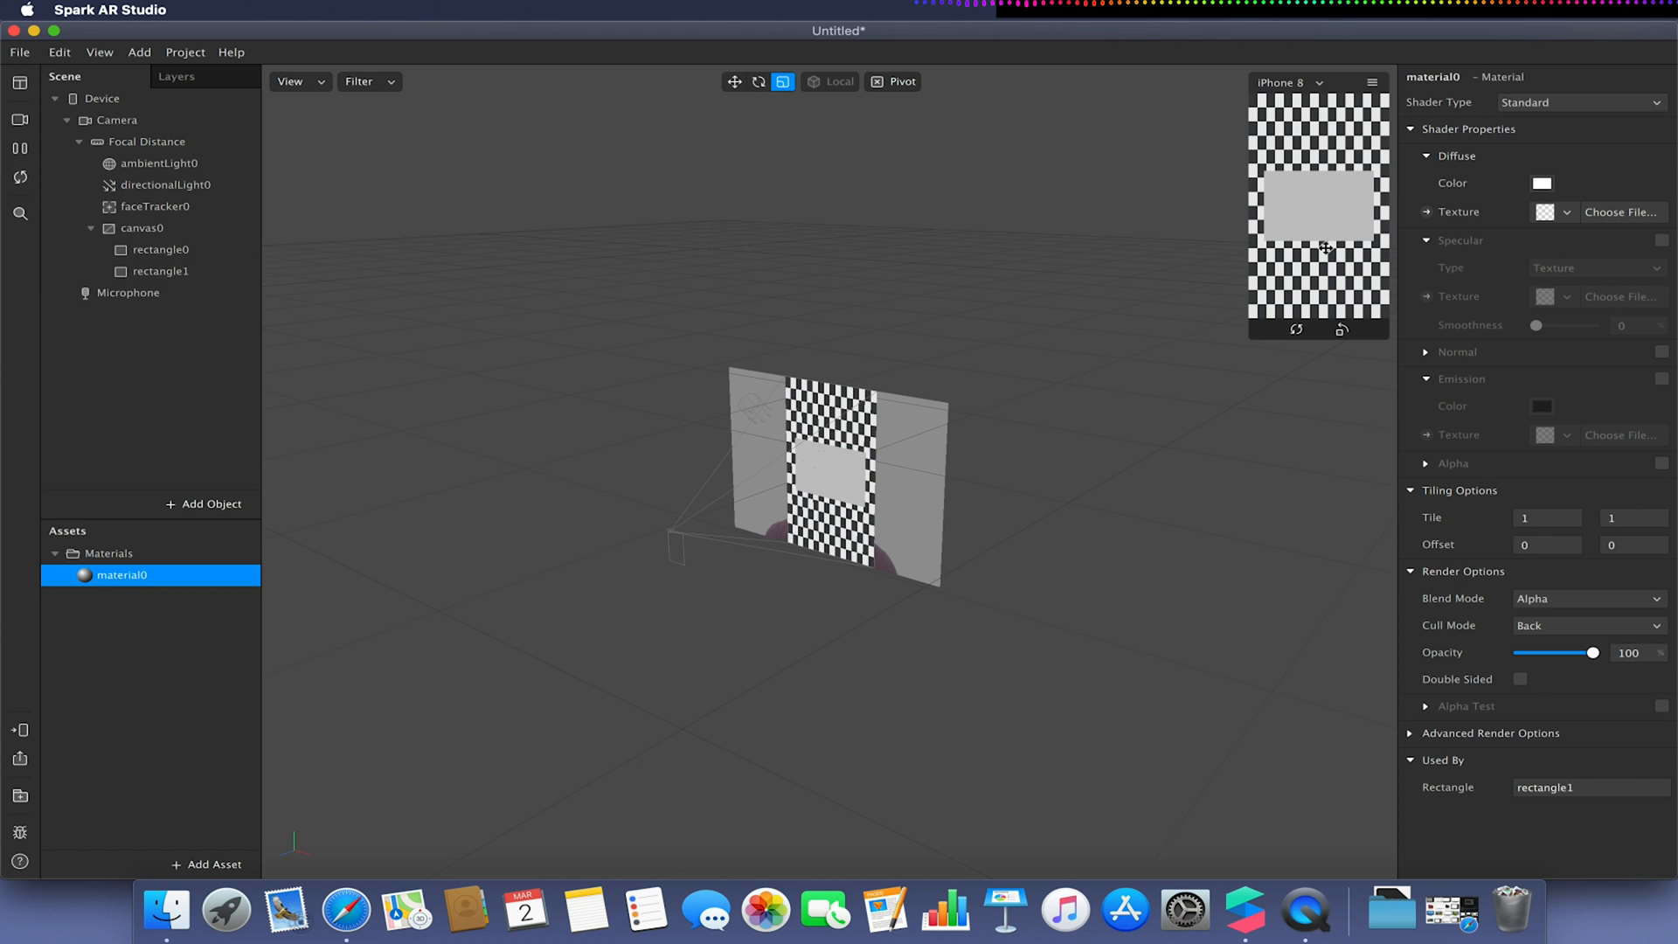
double_click(1433, 78)
type("TV Ou")
type("tline")
key("Return")
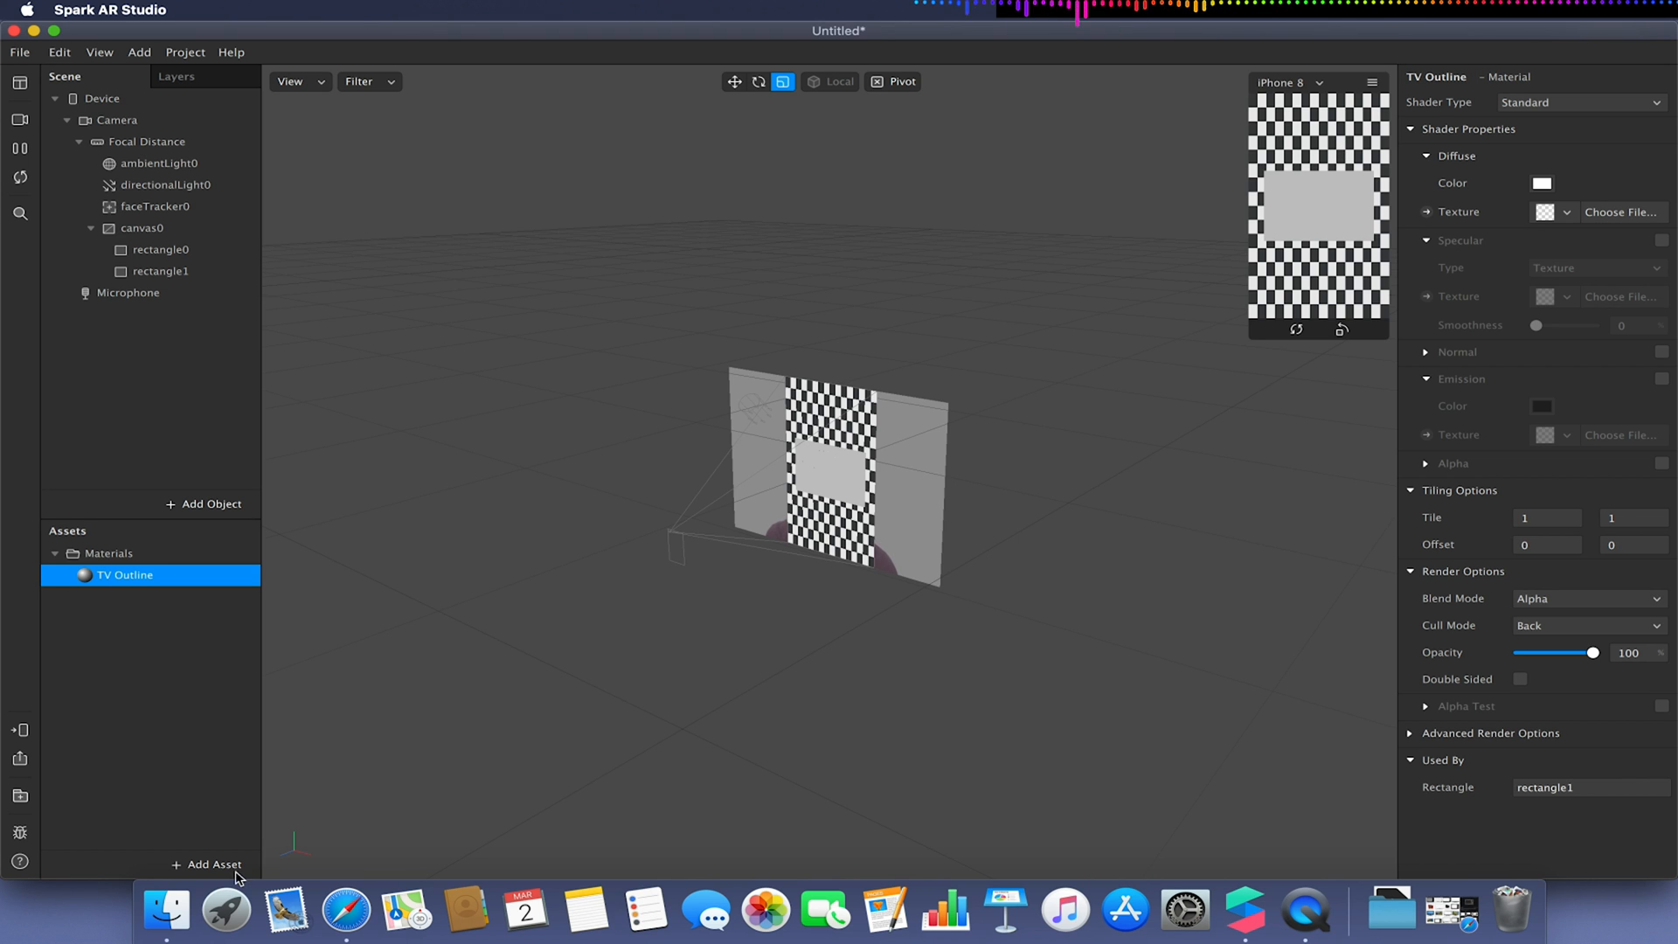
Import TV.png from Finder into the project Assets.
left_click(174, 901)
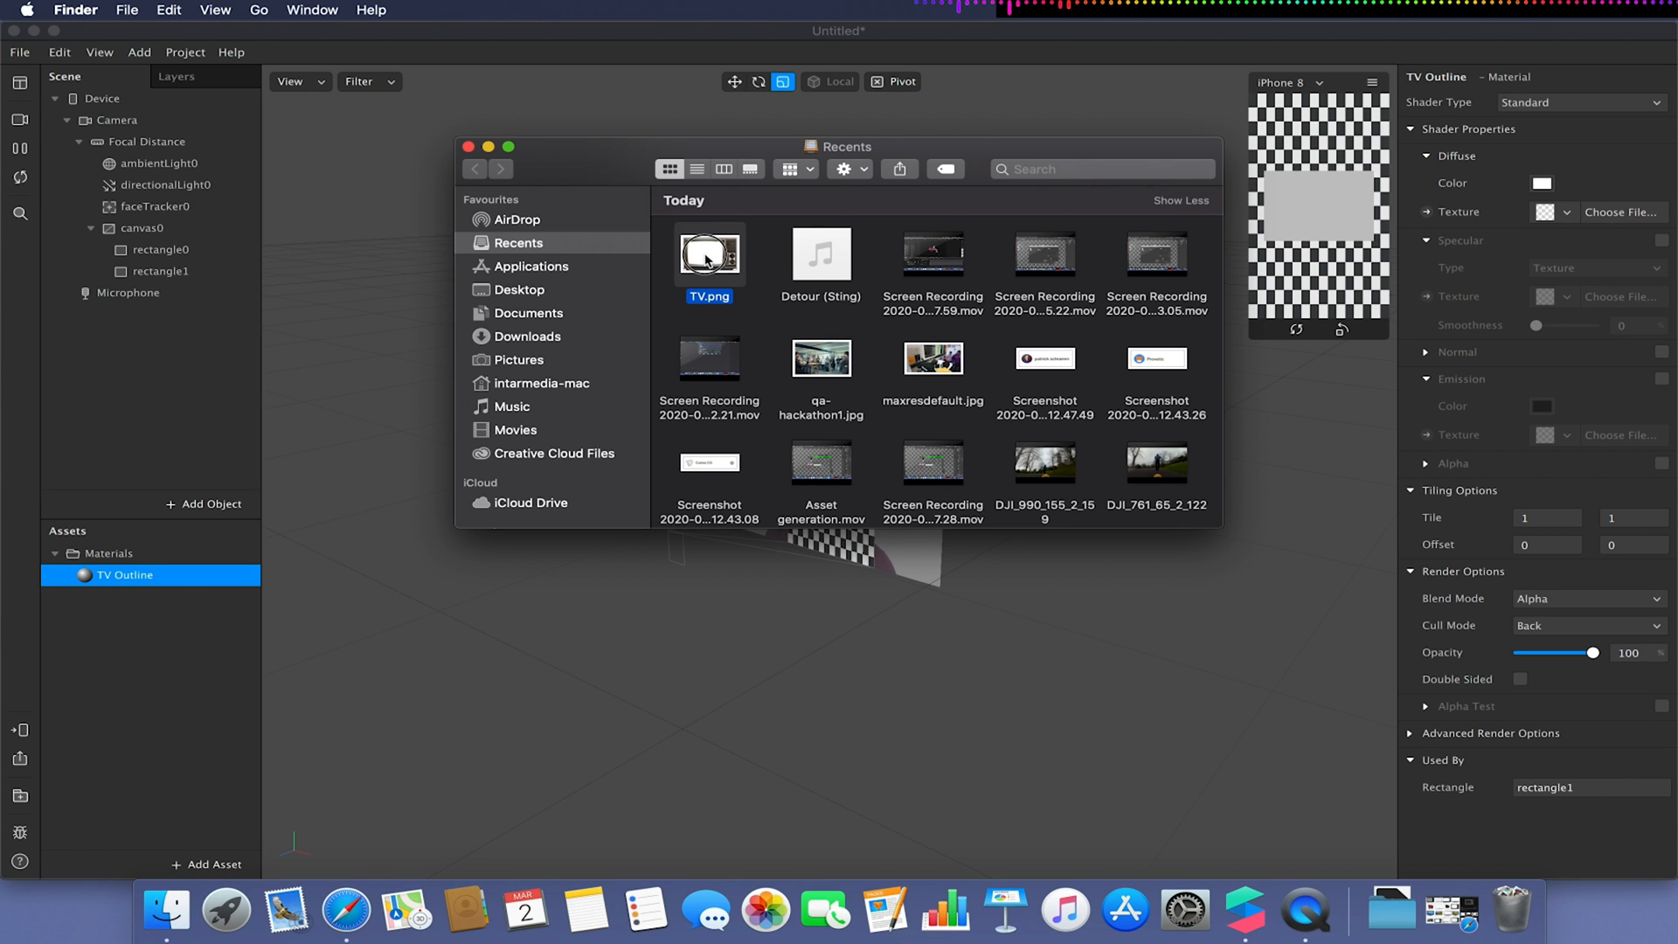
left_click_drag(708, 258, 190, 649)
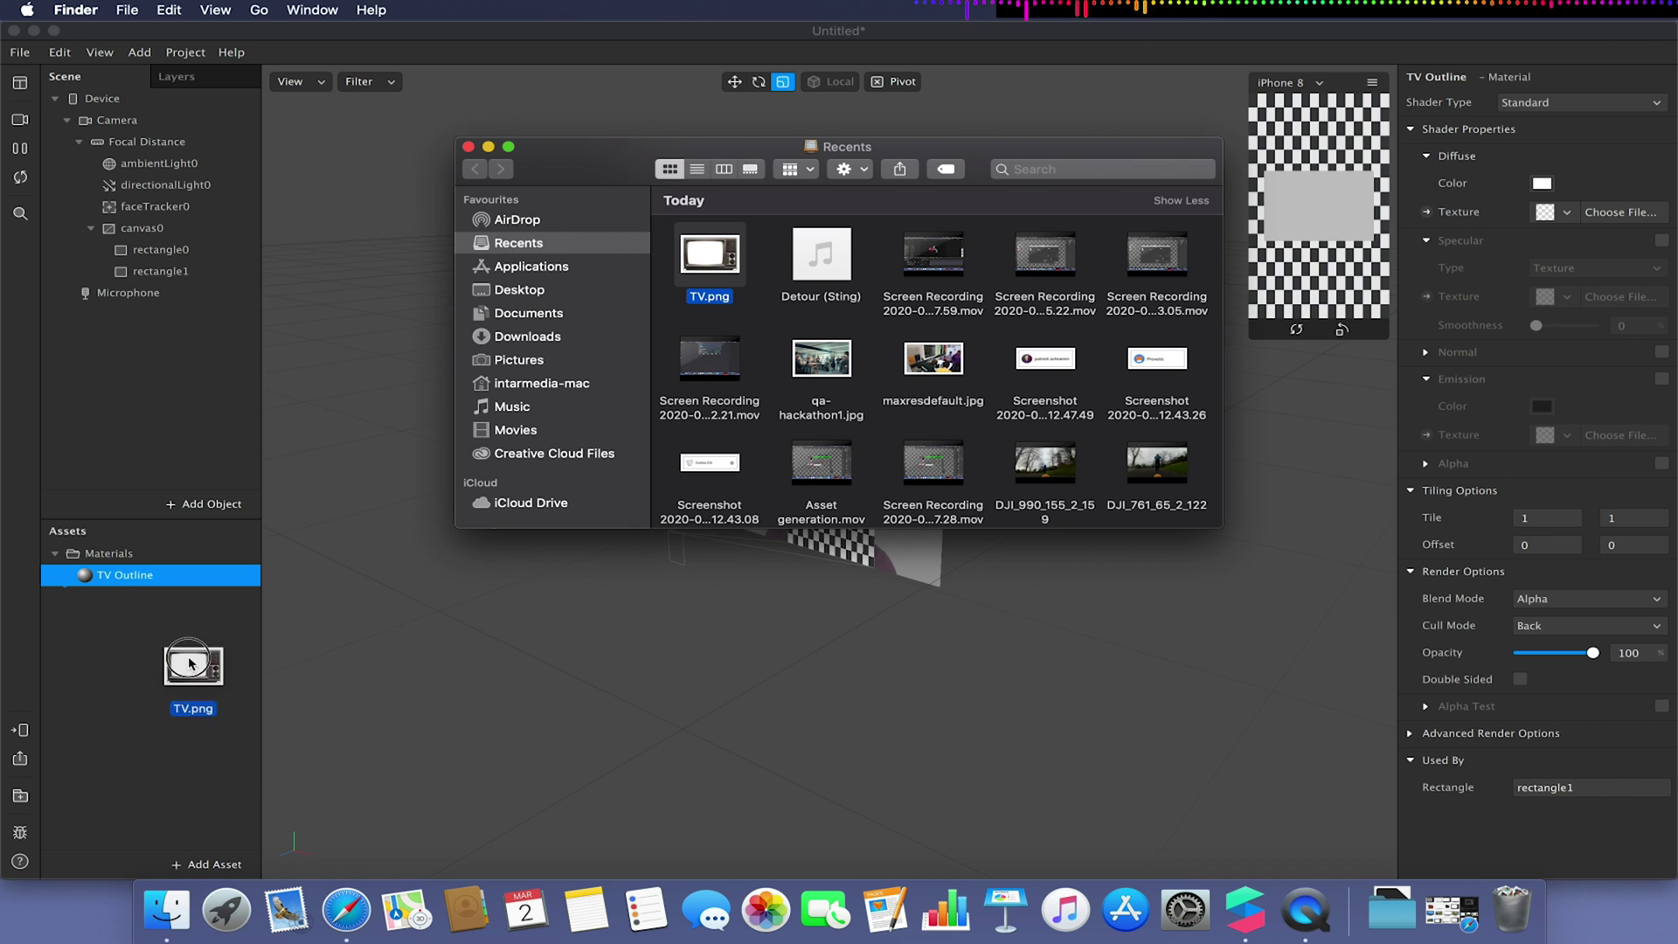
left_click(468, 146)
Set the TV Outline material to Flat shader with the TV image as its texture.
left_click(151, 578)
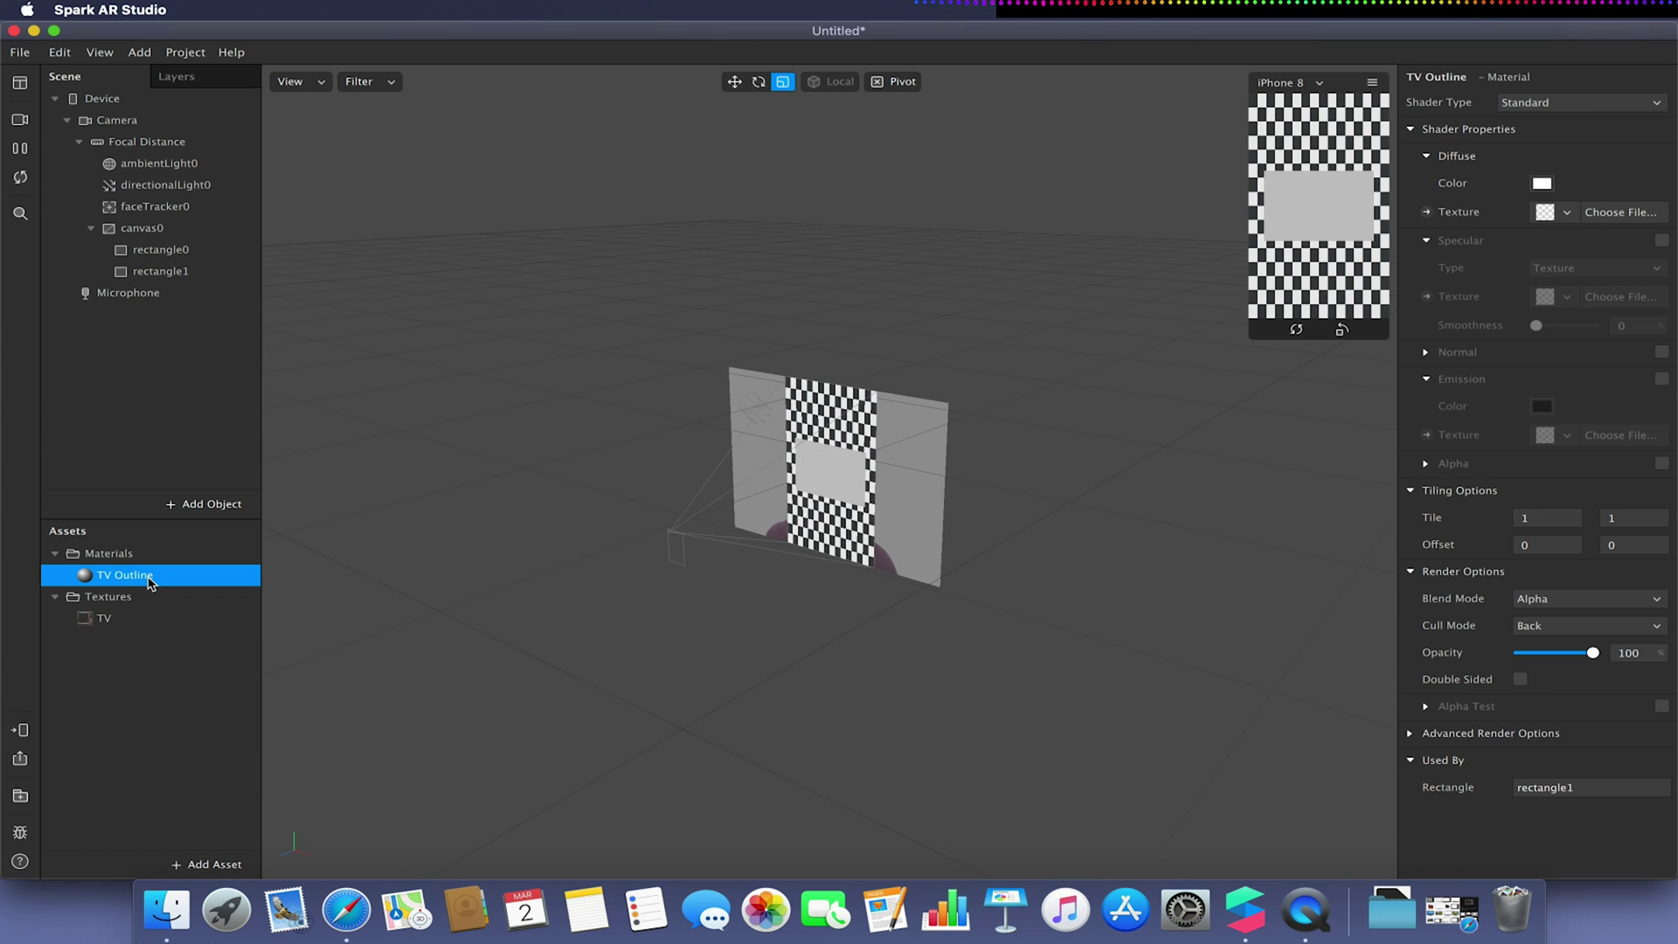
left_click(1577, 110)
left_click(1556, 120)
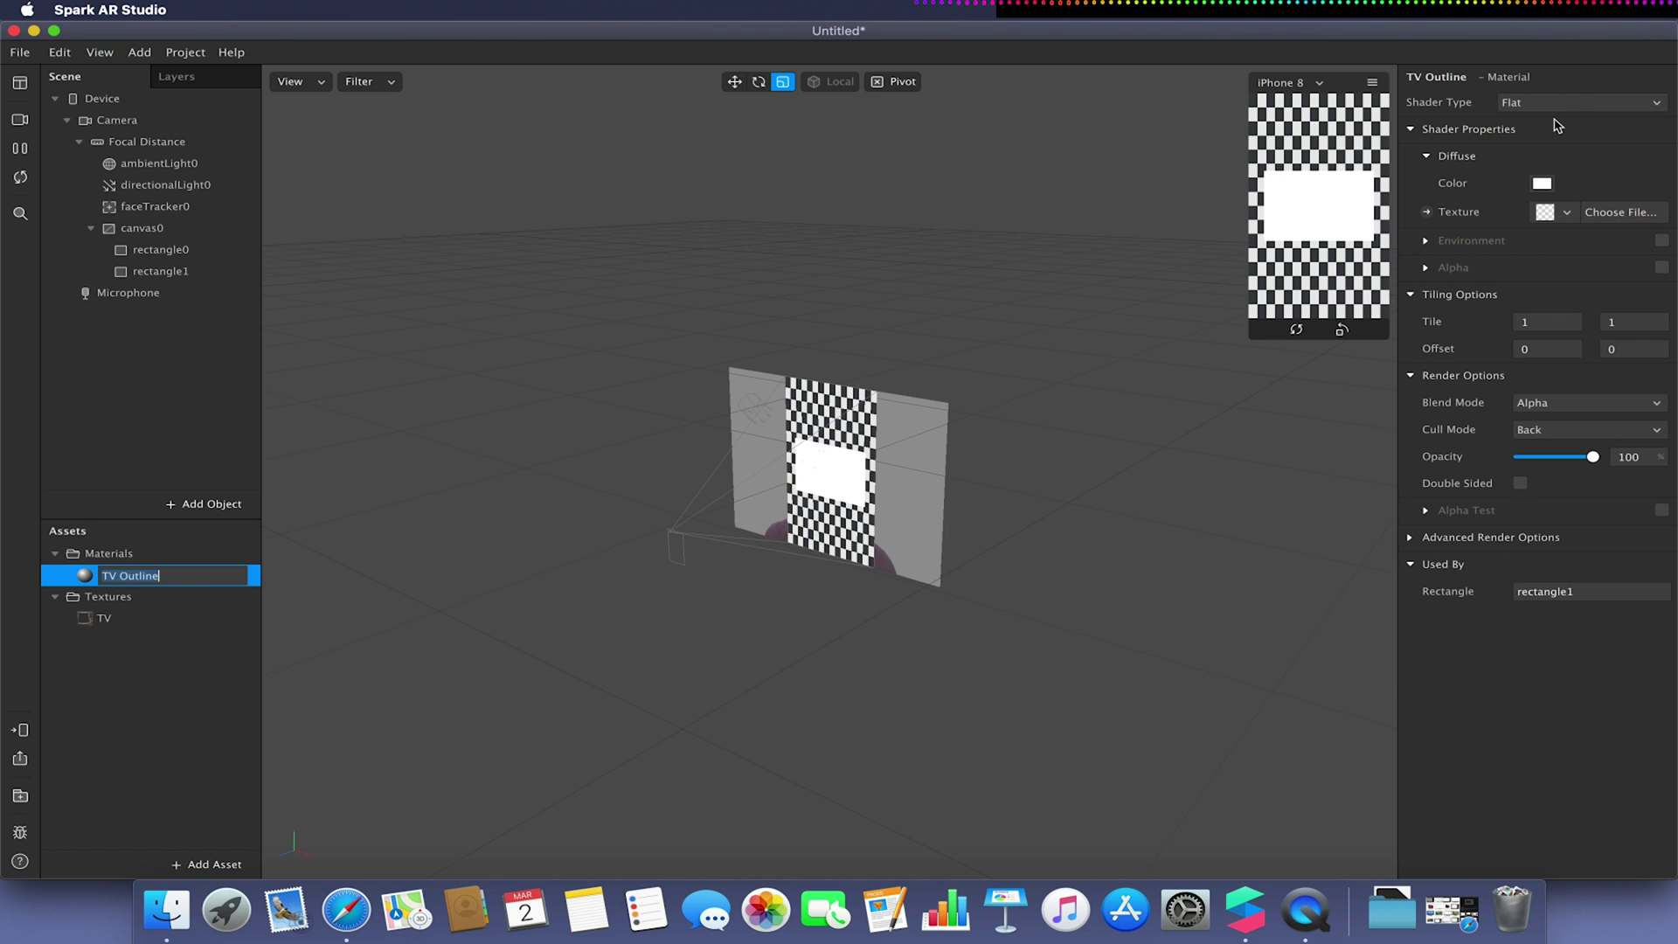
left_click(1557, 214)
left_click(1528, 245)
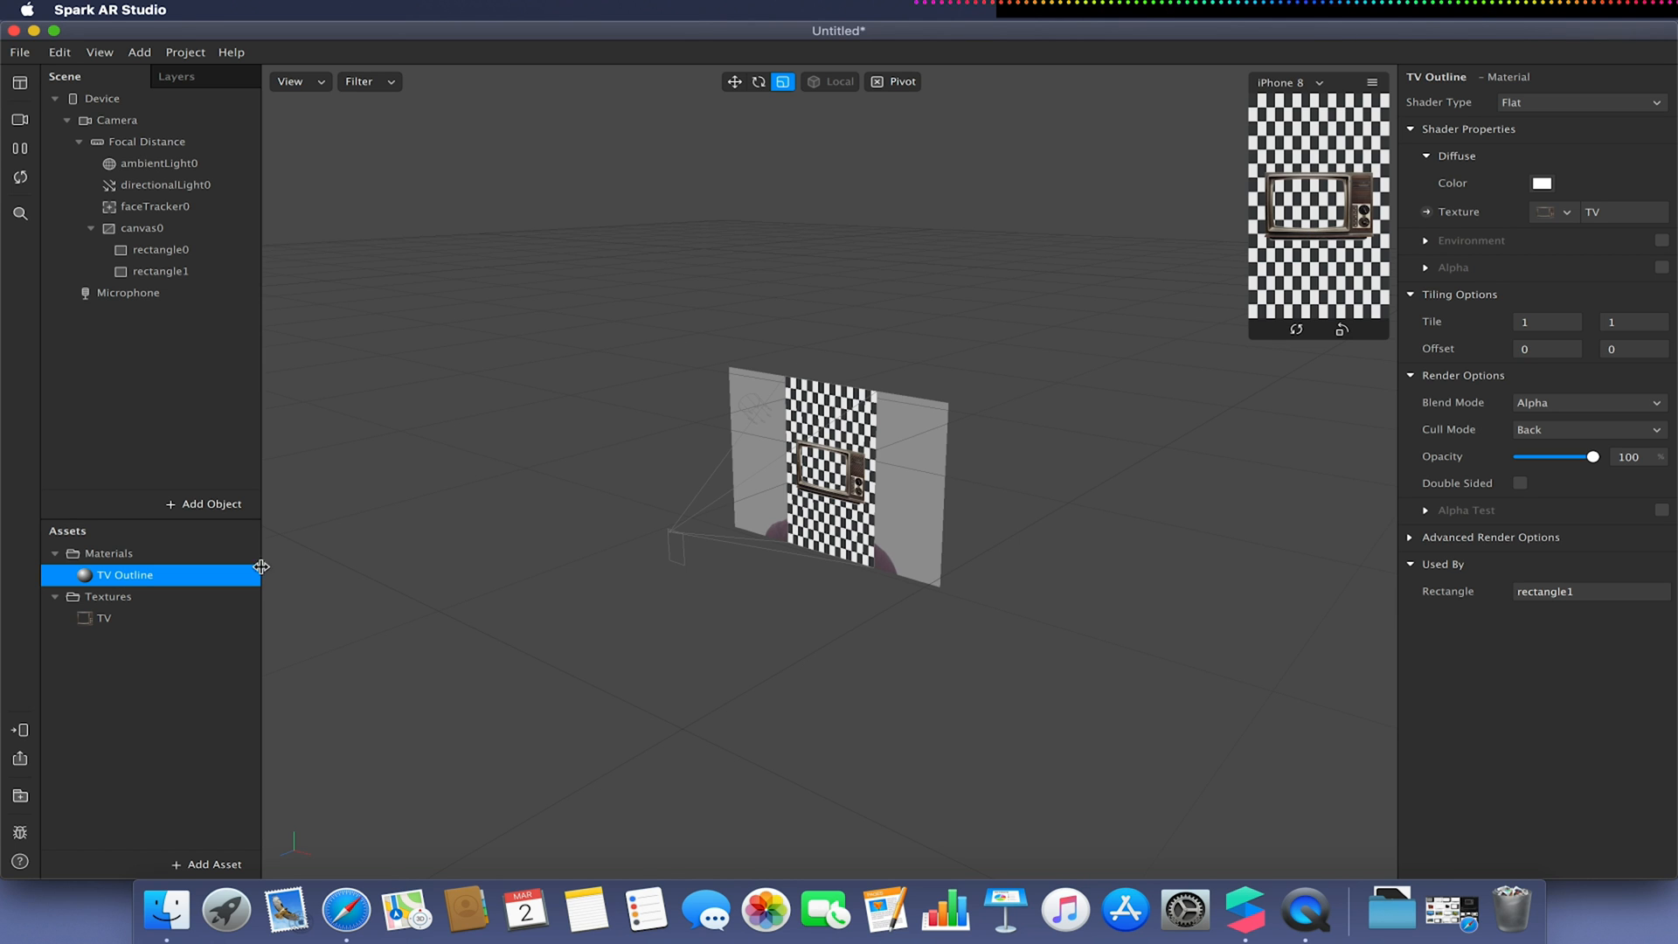
Rename the second rectangle to 'TVOutline'.
left_click(204, 510)
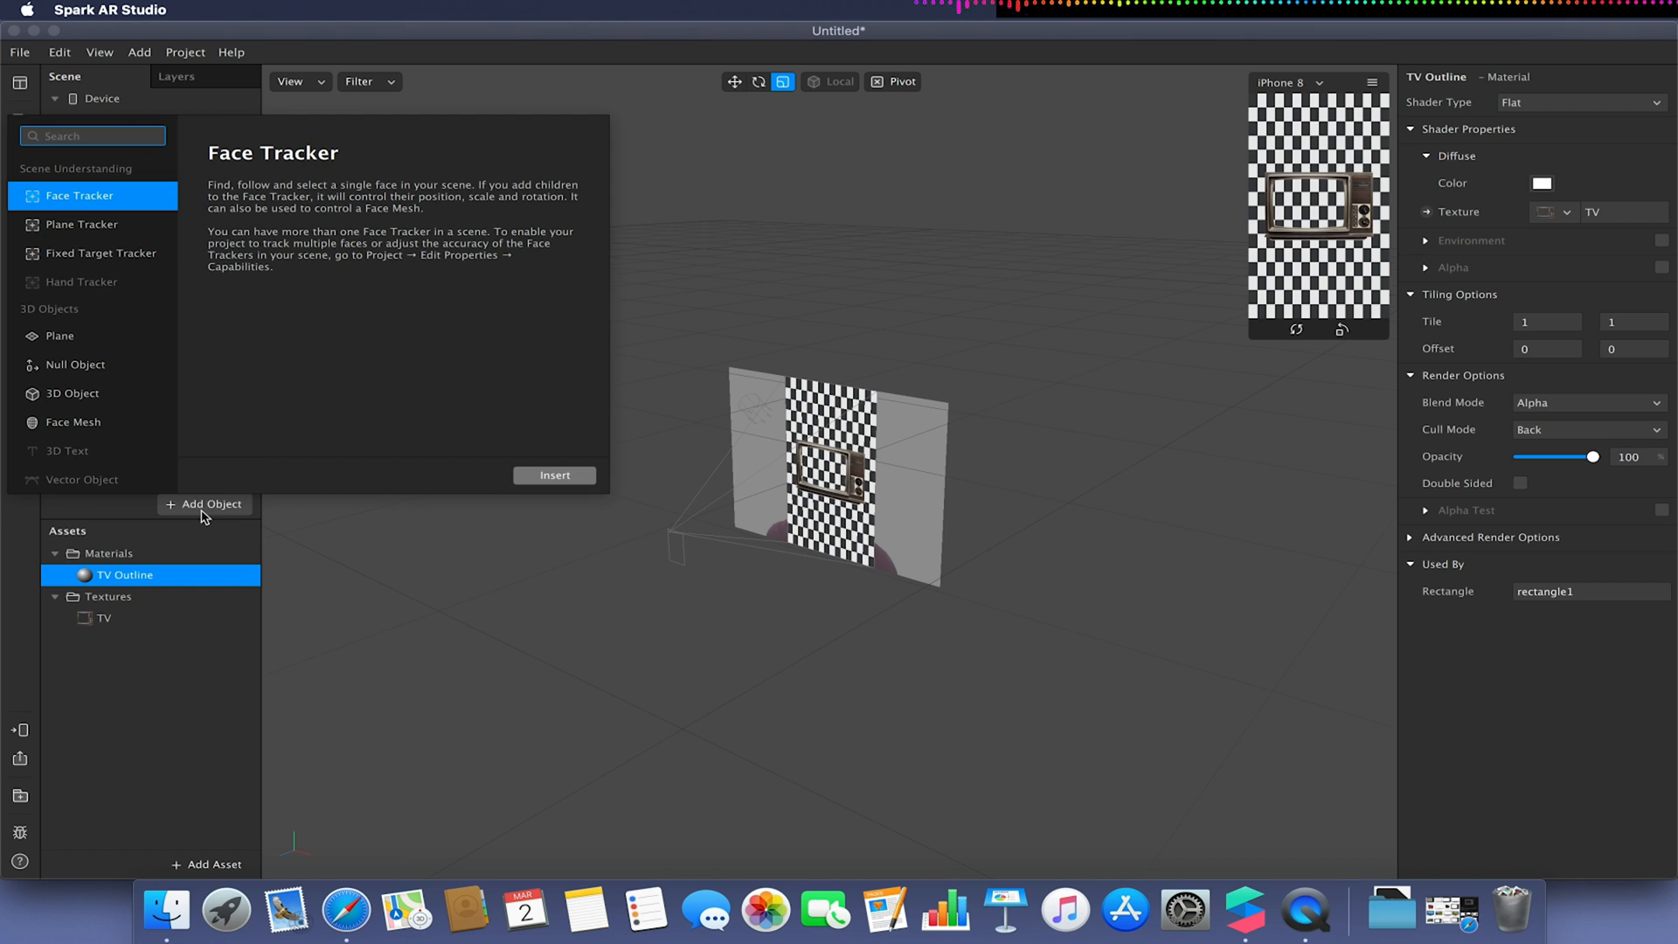
left_click(307, 557)
left_click(179, 272)
double_click(179, 272)
type("TVOutline")
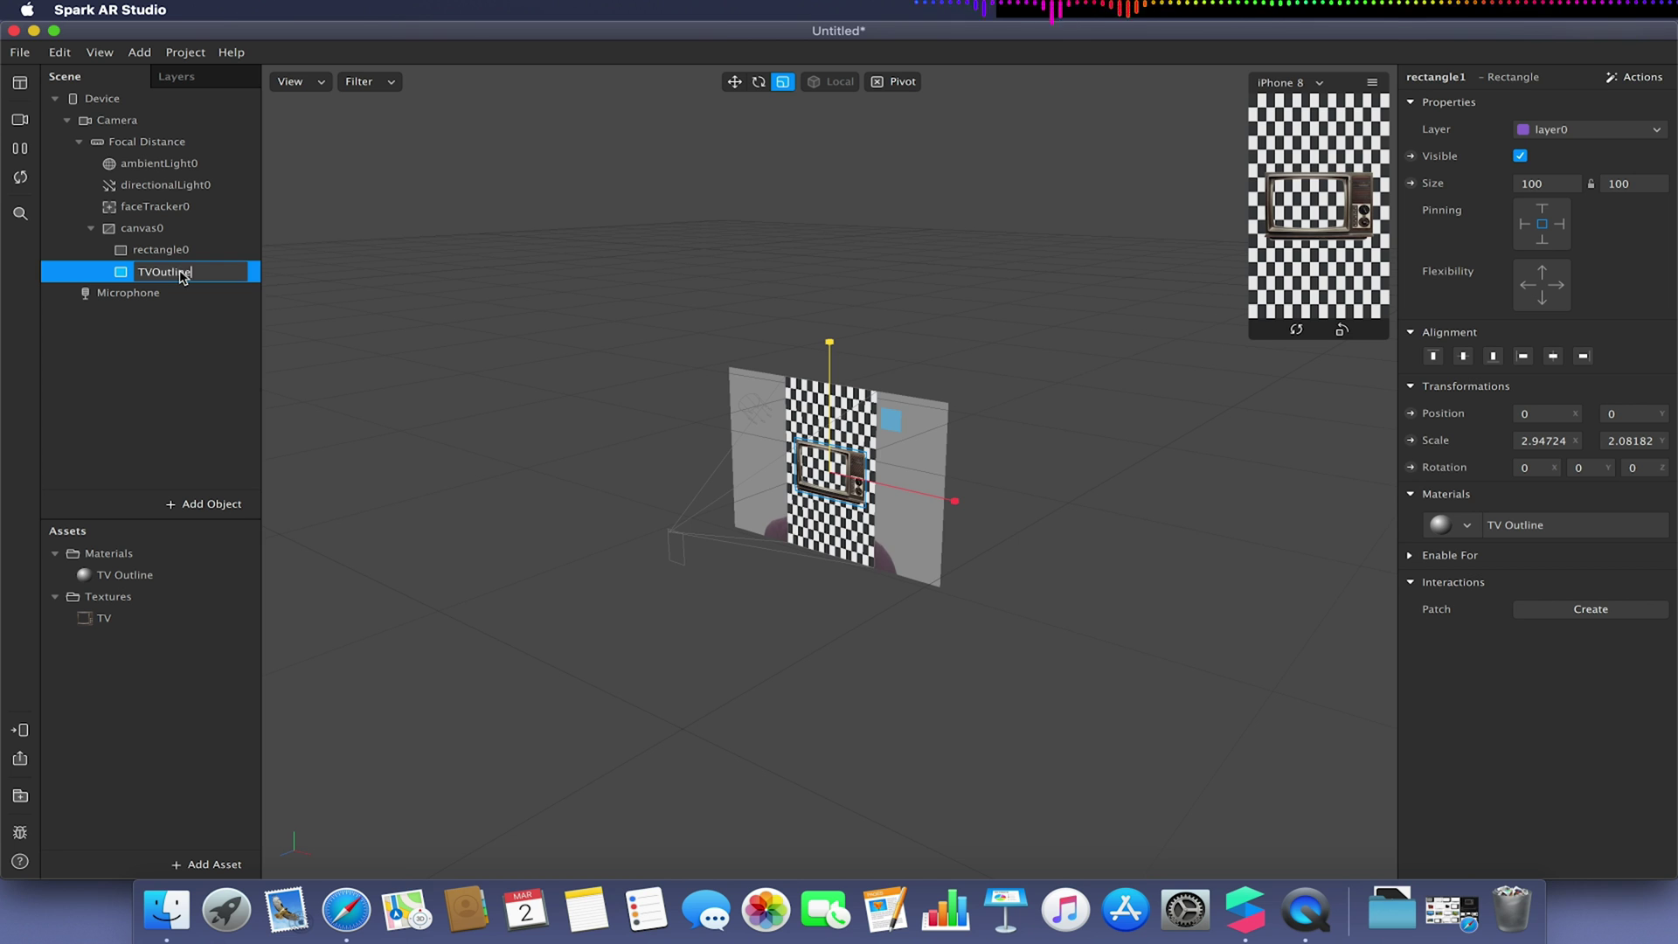
key("Return")
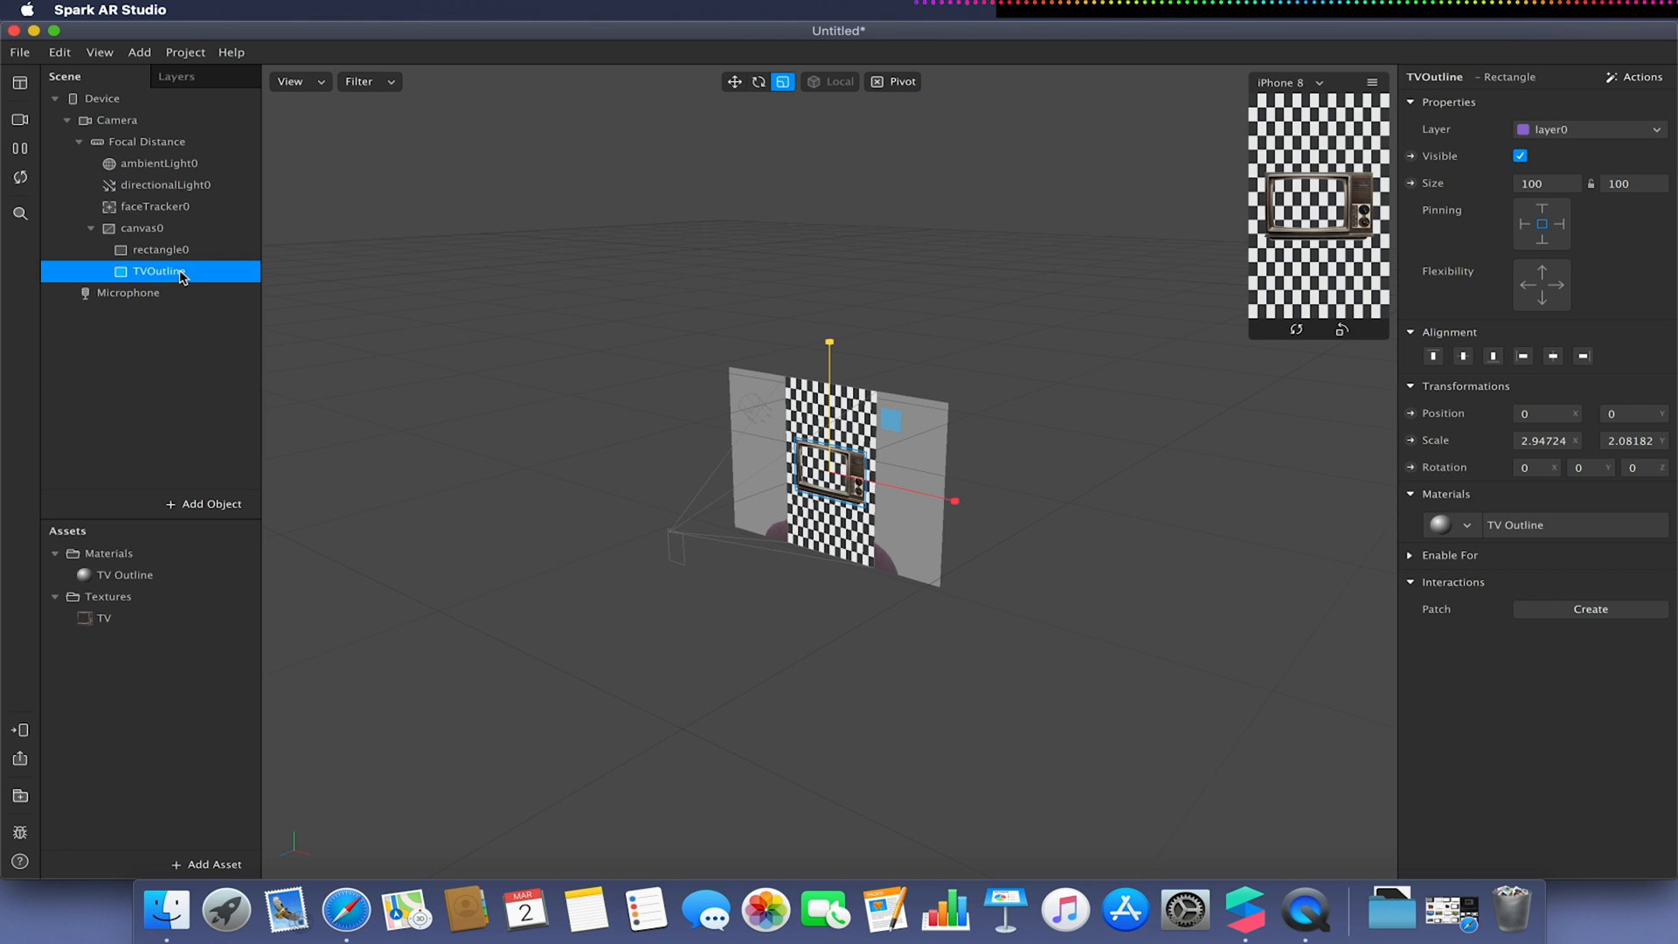
Duplicate TVOutline and give the copy TVOutline0 a new material.
right_click(182, 275)
left_click(216, 450)
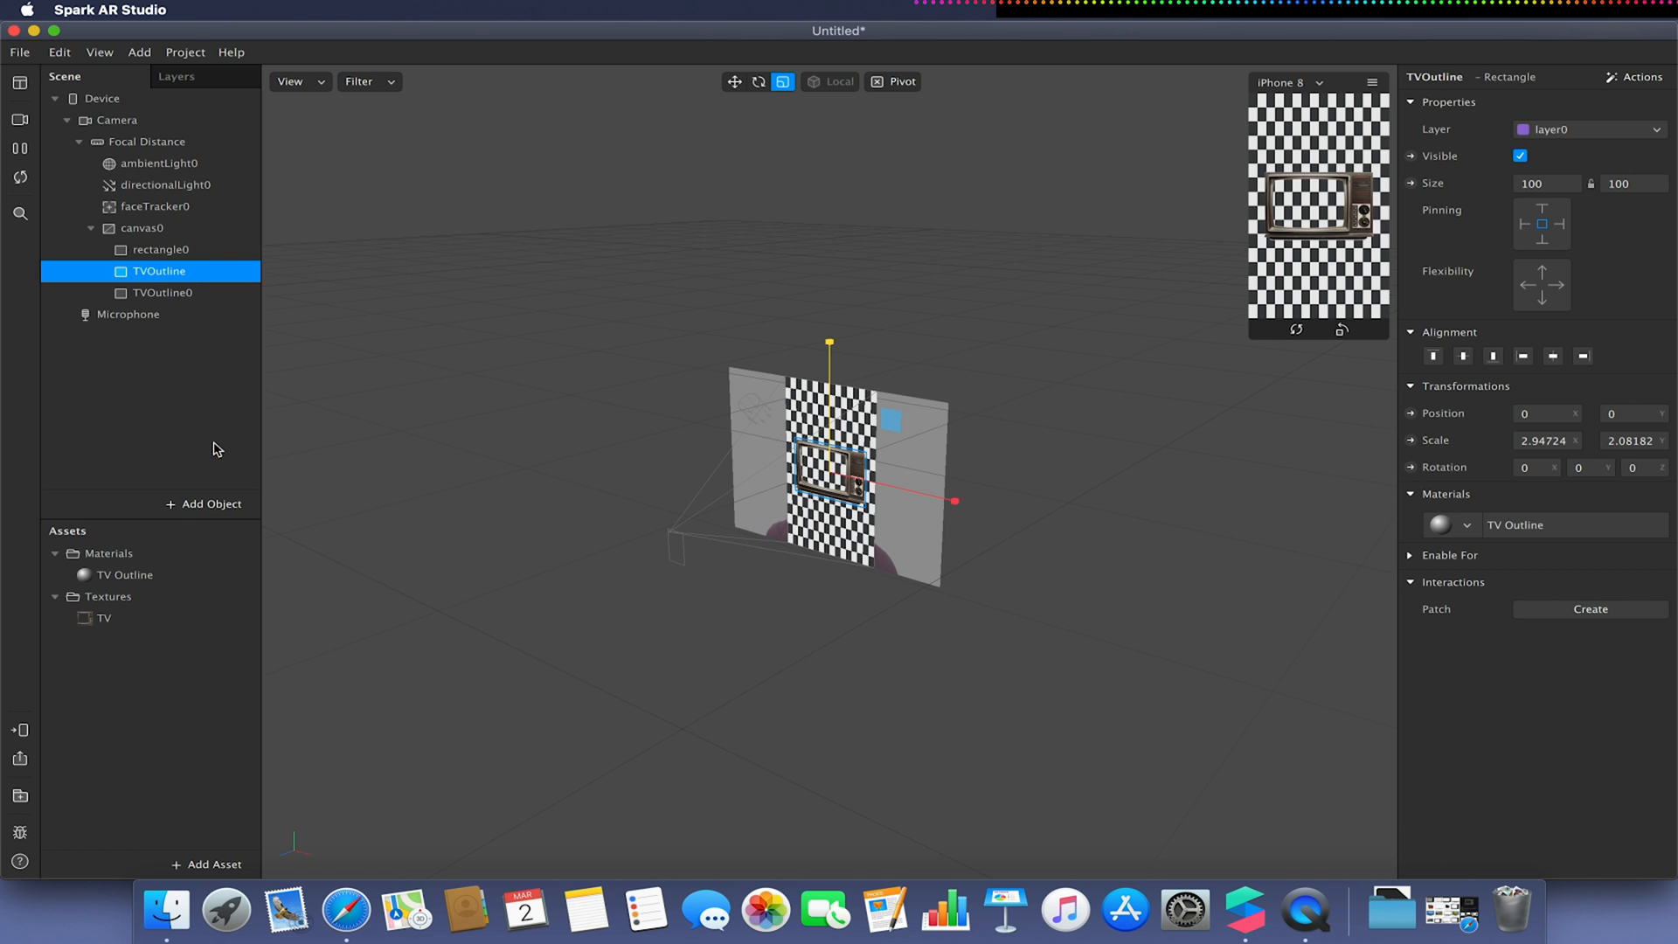
left_click(166, 292)
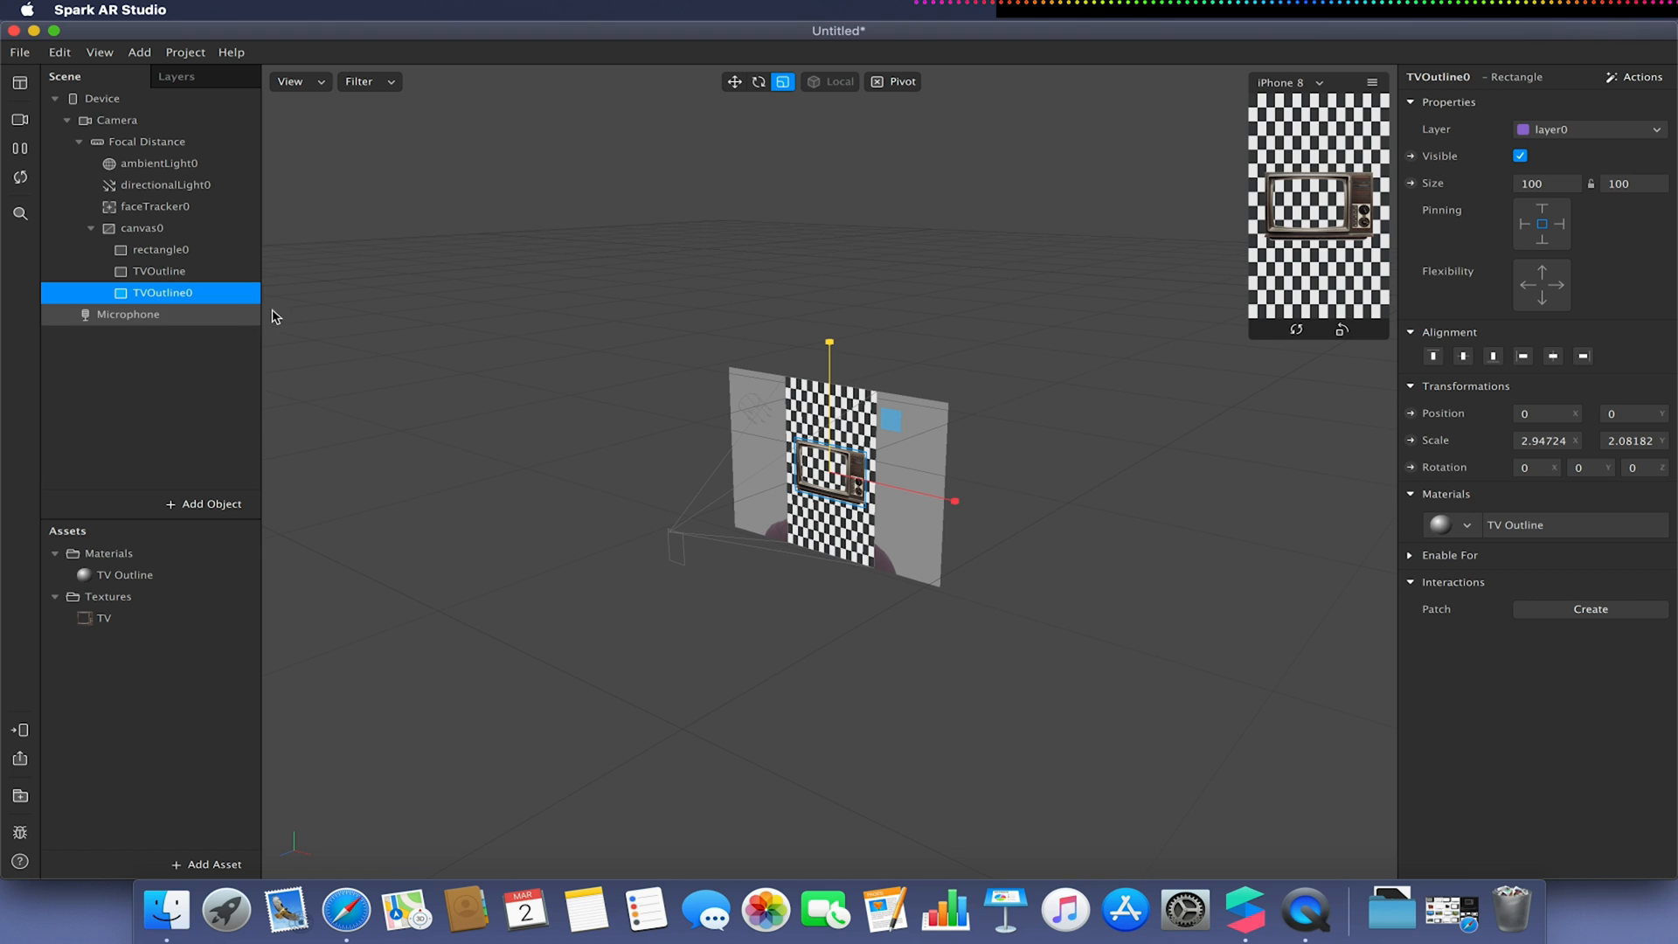
left_click(1447, 527)
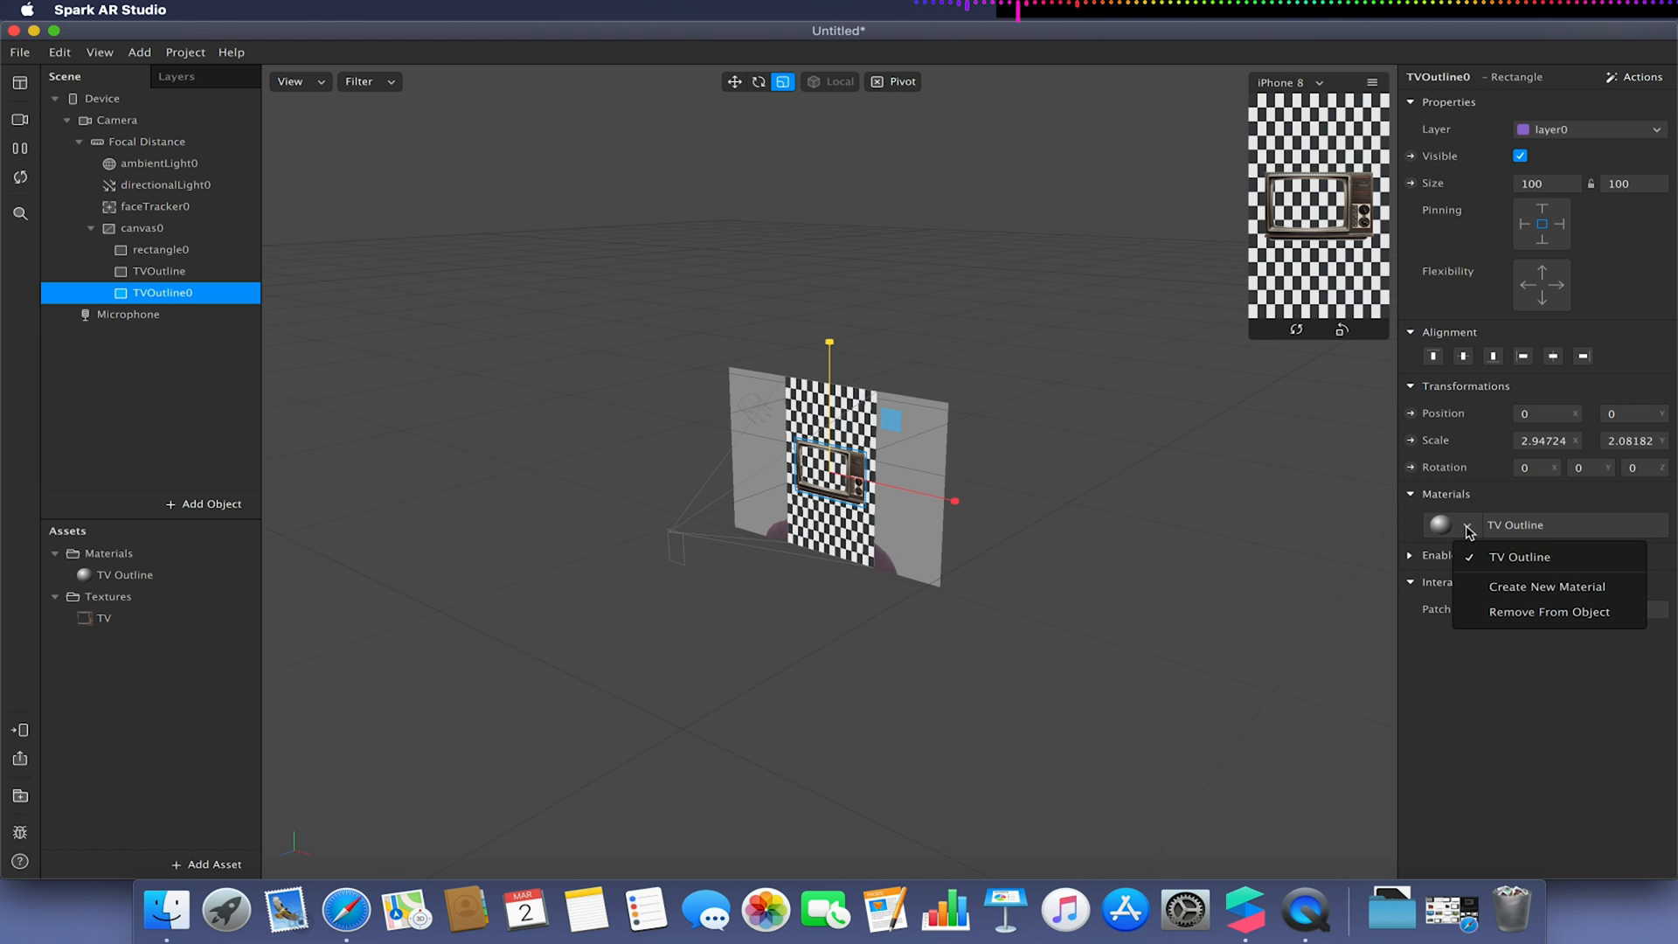
left_click(1483, 574)
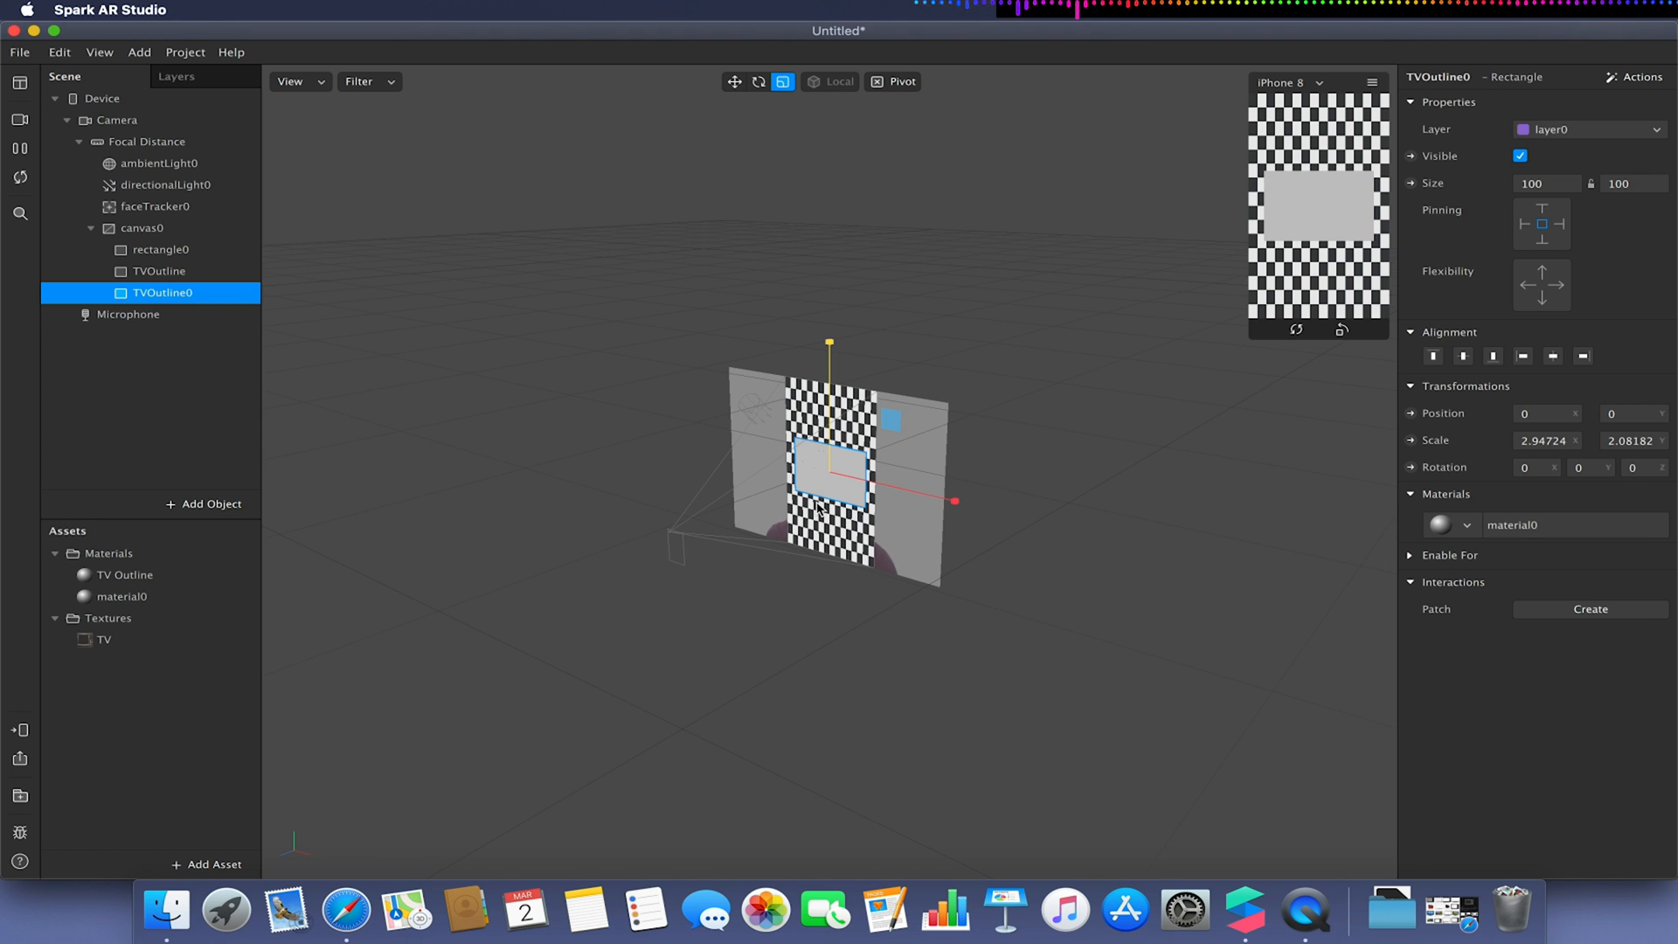
Move TVOutline0 above TVOutline and scale it shorter and narrower.
left_click_drag(217, 292, 215, 266)
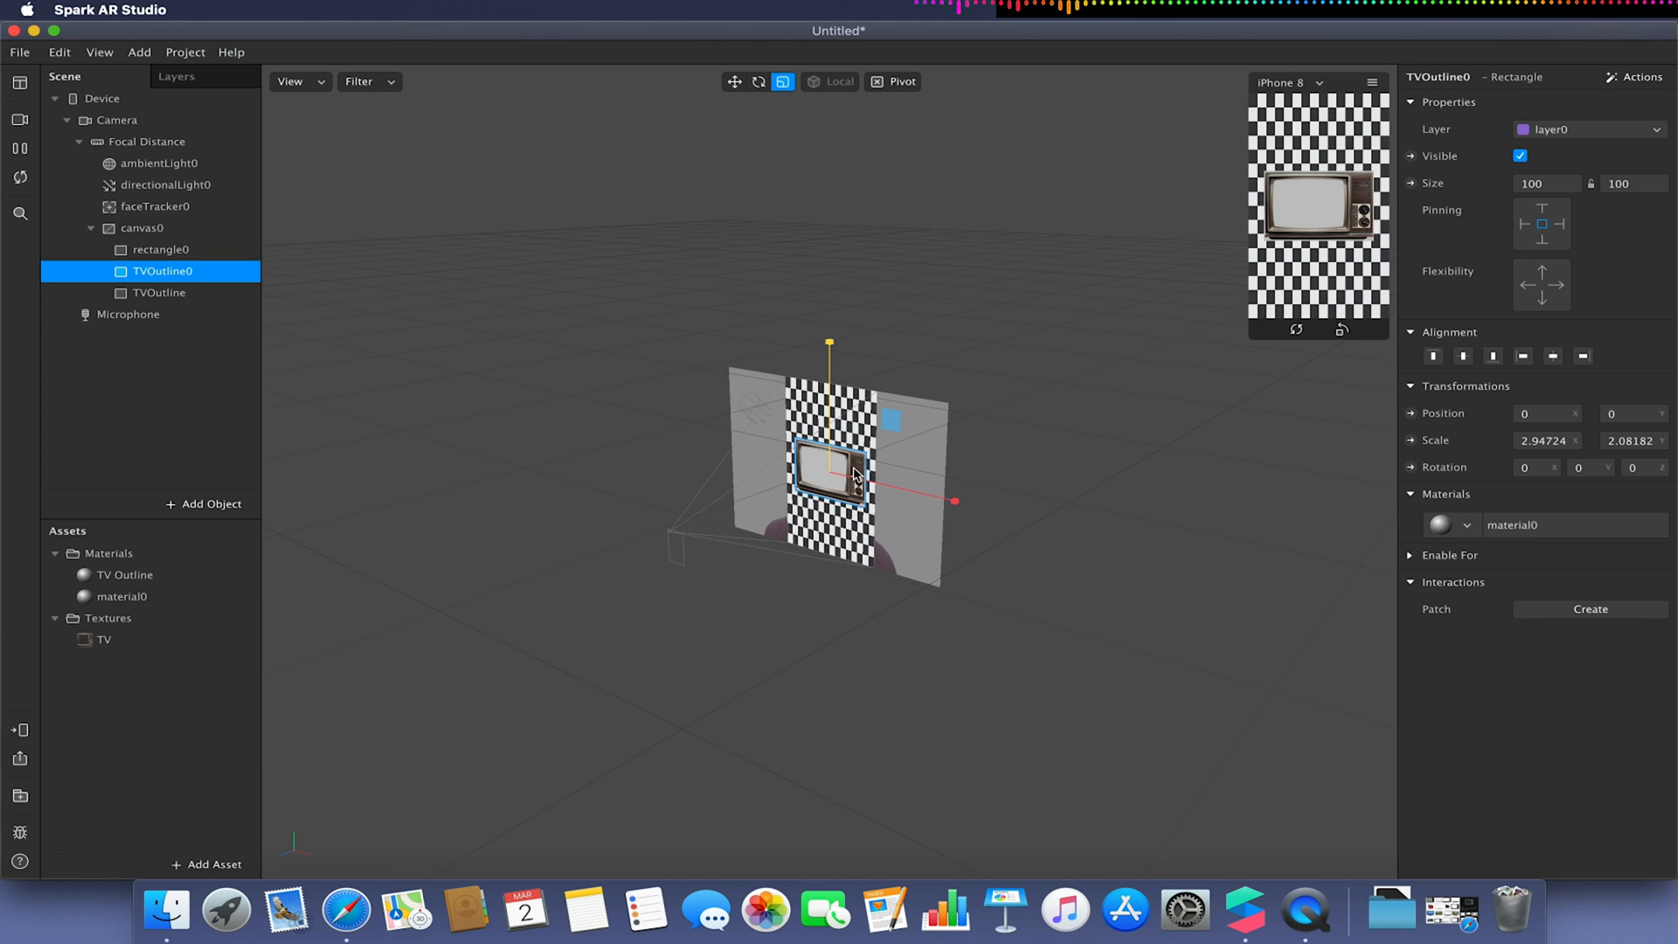
scroll(856, 479, "up", 3)
scroll(855, 478, "up", 5)
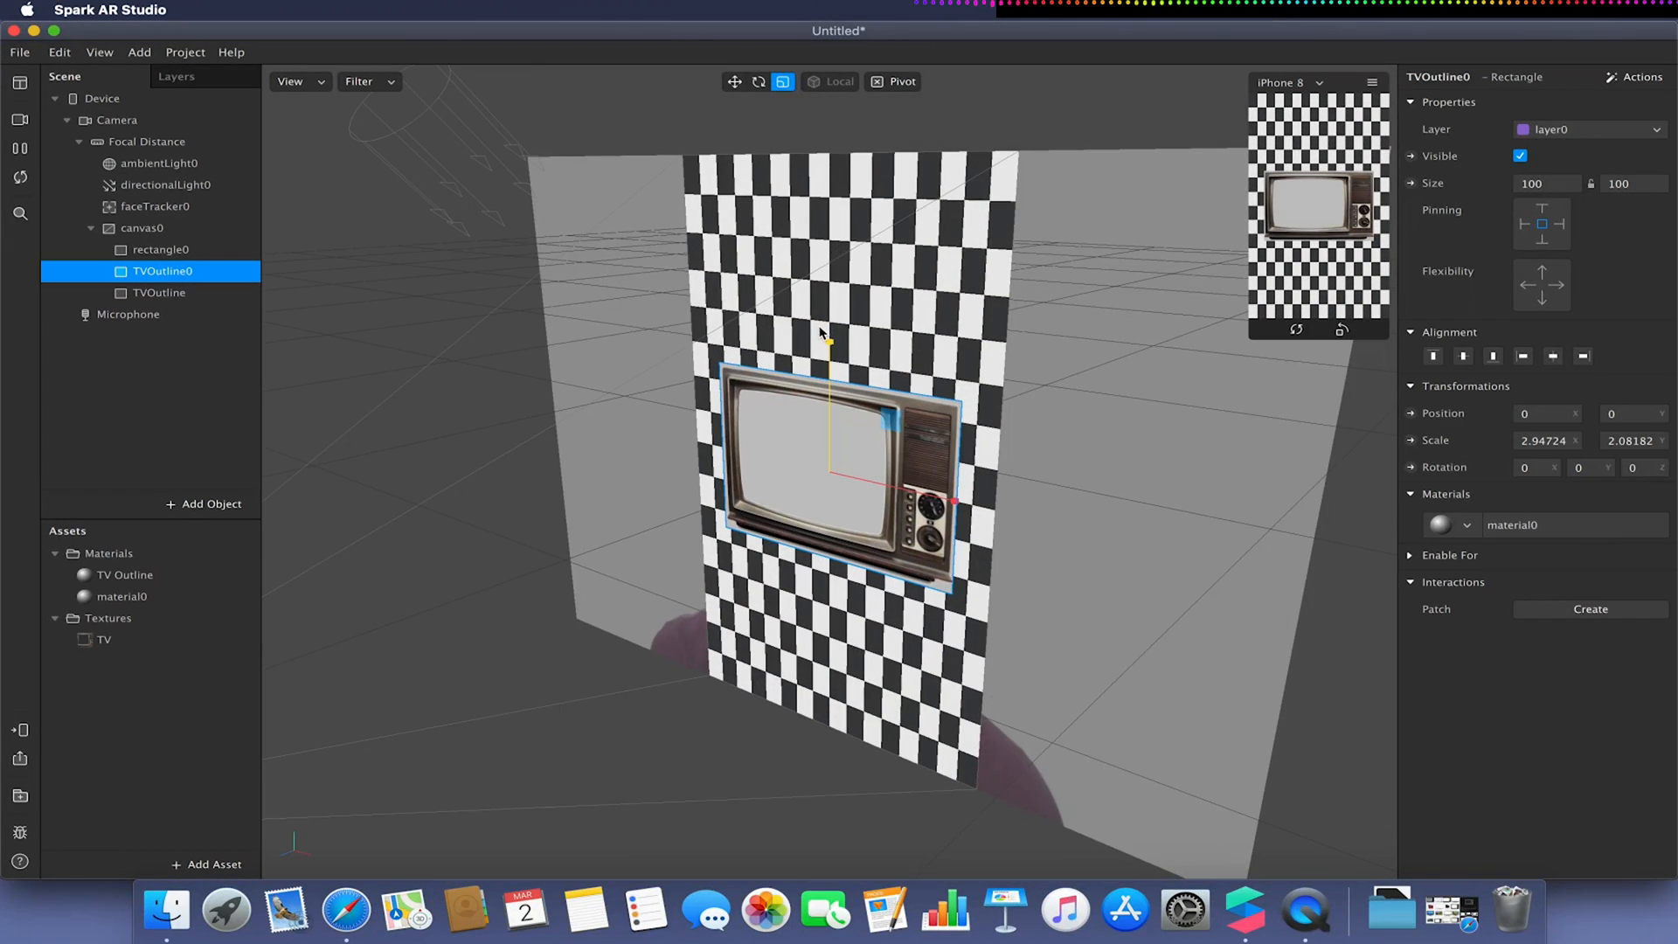
left_click_drag(829, 346, 829, 354)
left_click_drag(960, 504, 943, 503)
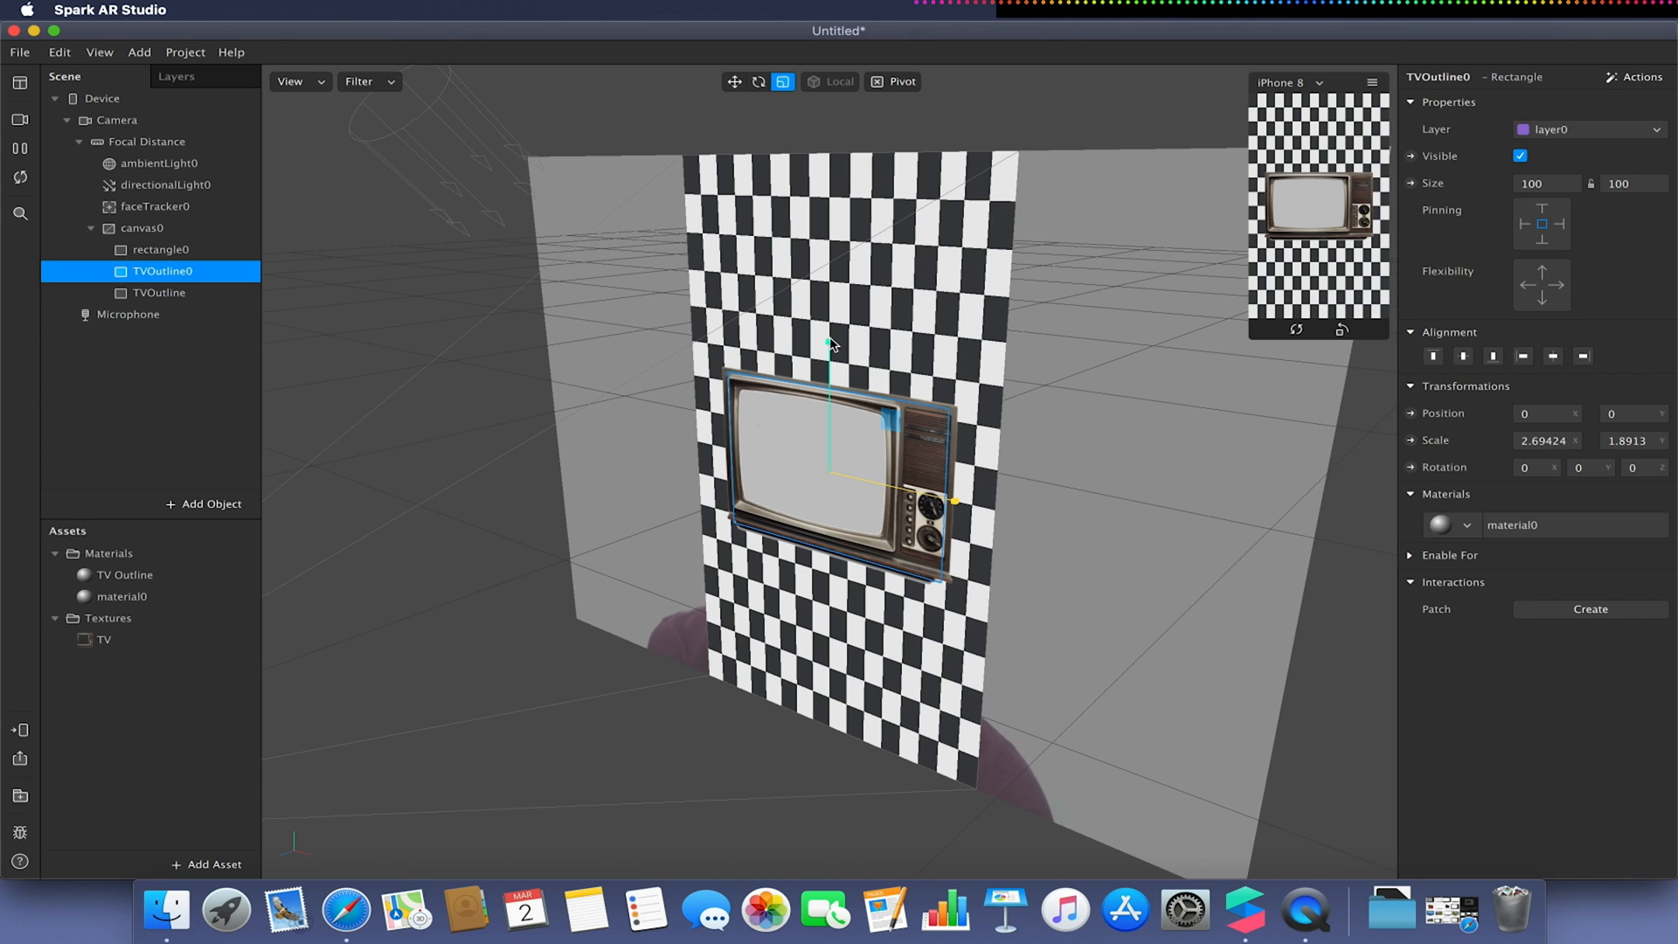
left_click_drag(830, 340, 831, 364)
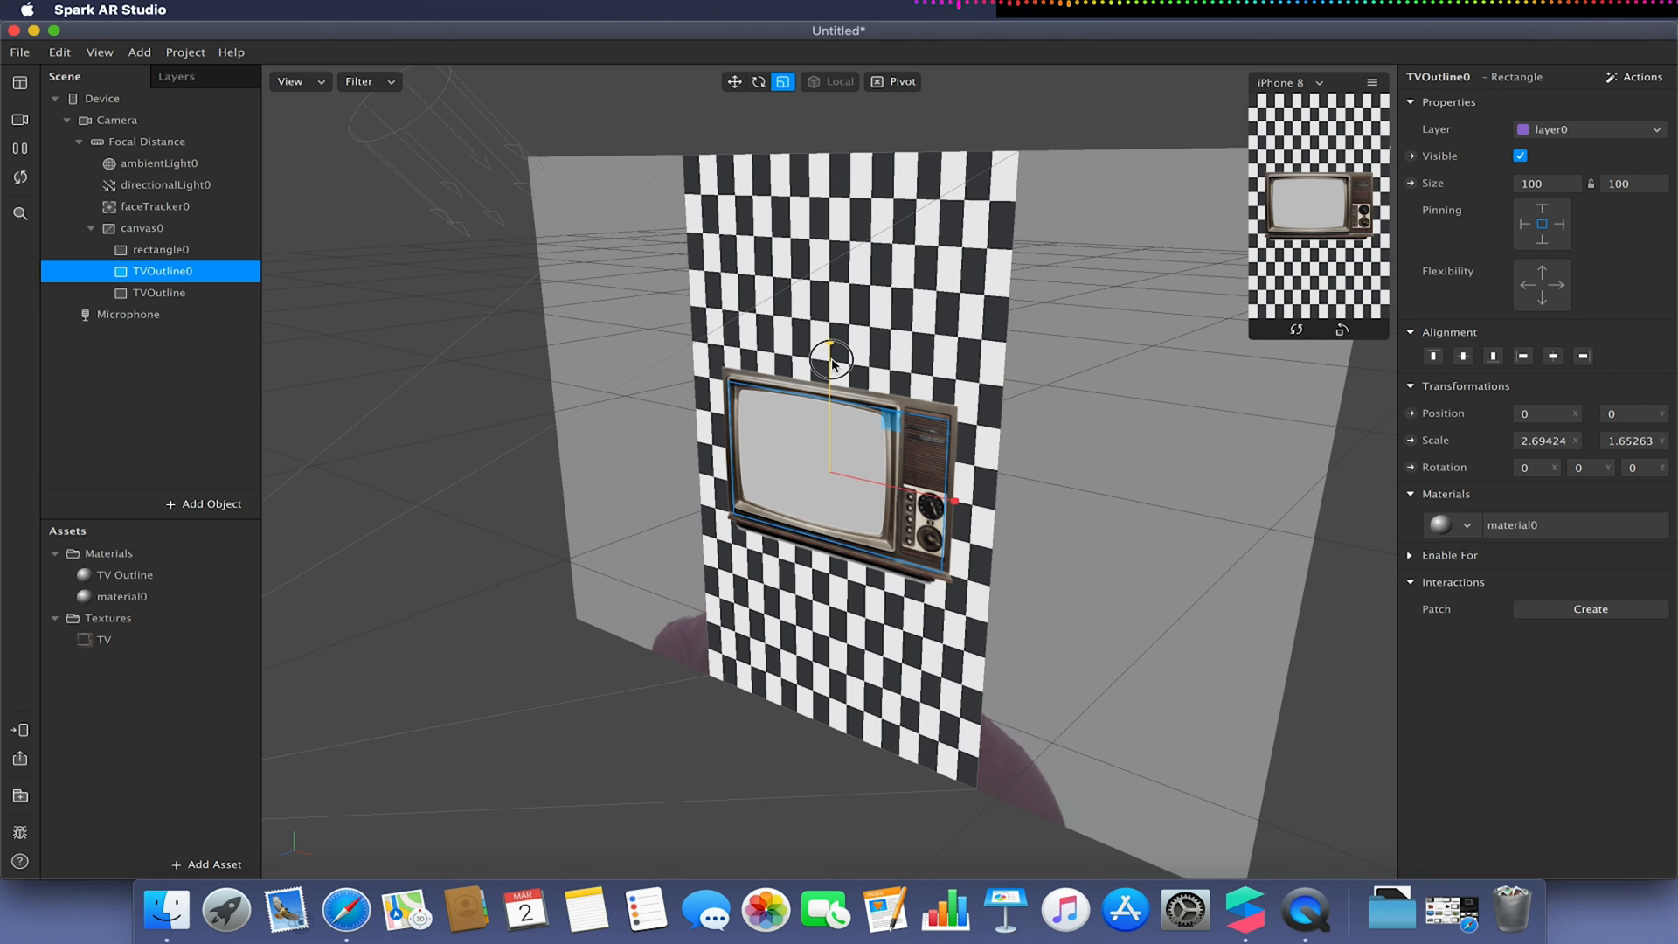
Shift the TV copy upward with the Move tool to sit within the frame.
left_click(735, 82)
left_click_drag(830, 344, 831, 352)
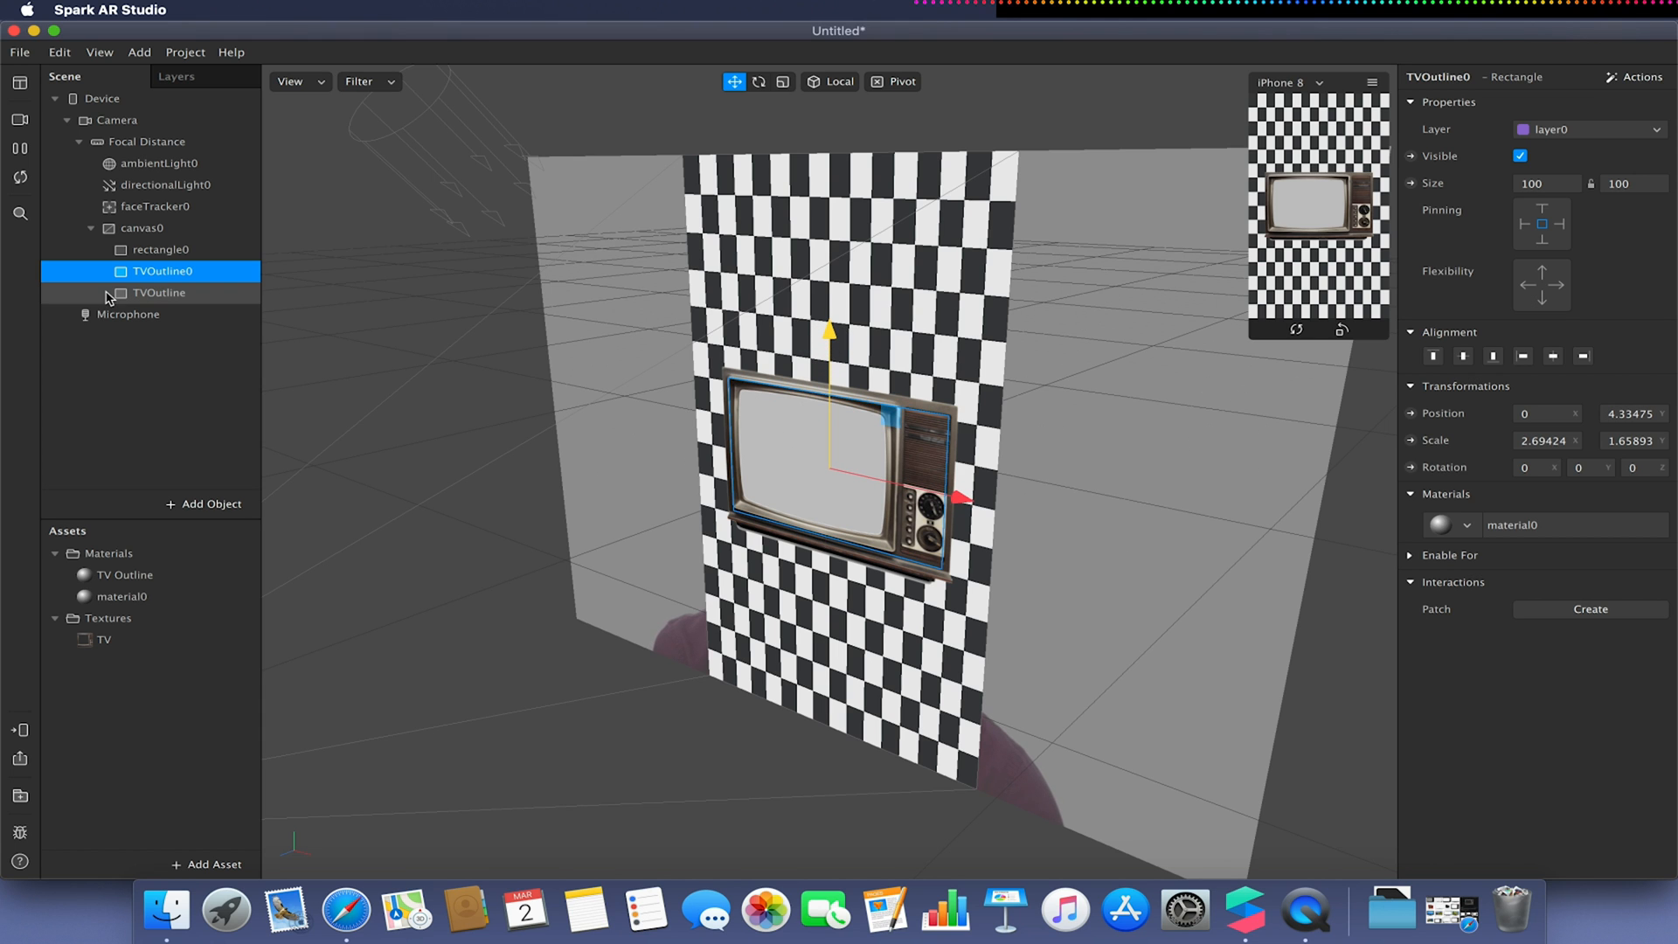
Rename TVOutline0 to 'TV Background'.
right_click(173, 277)
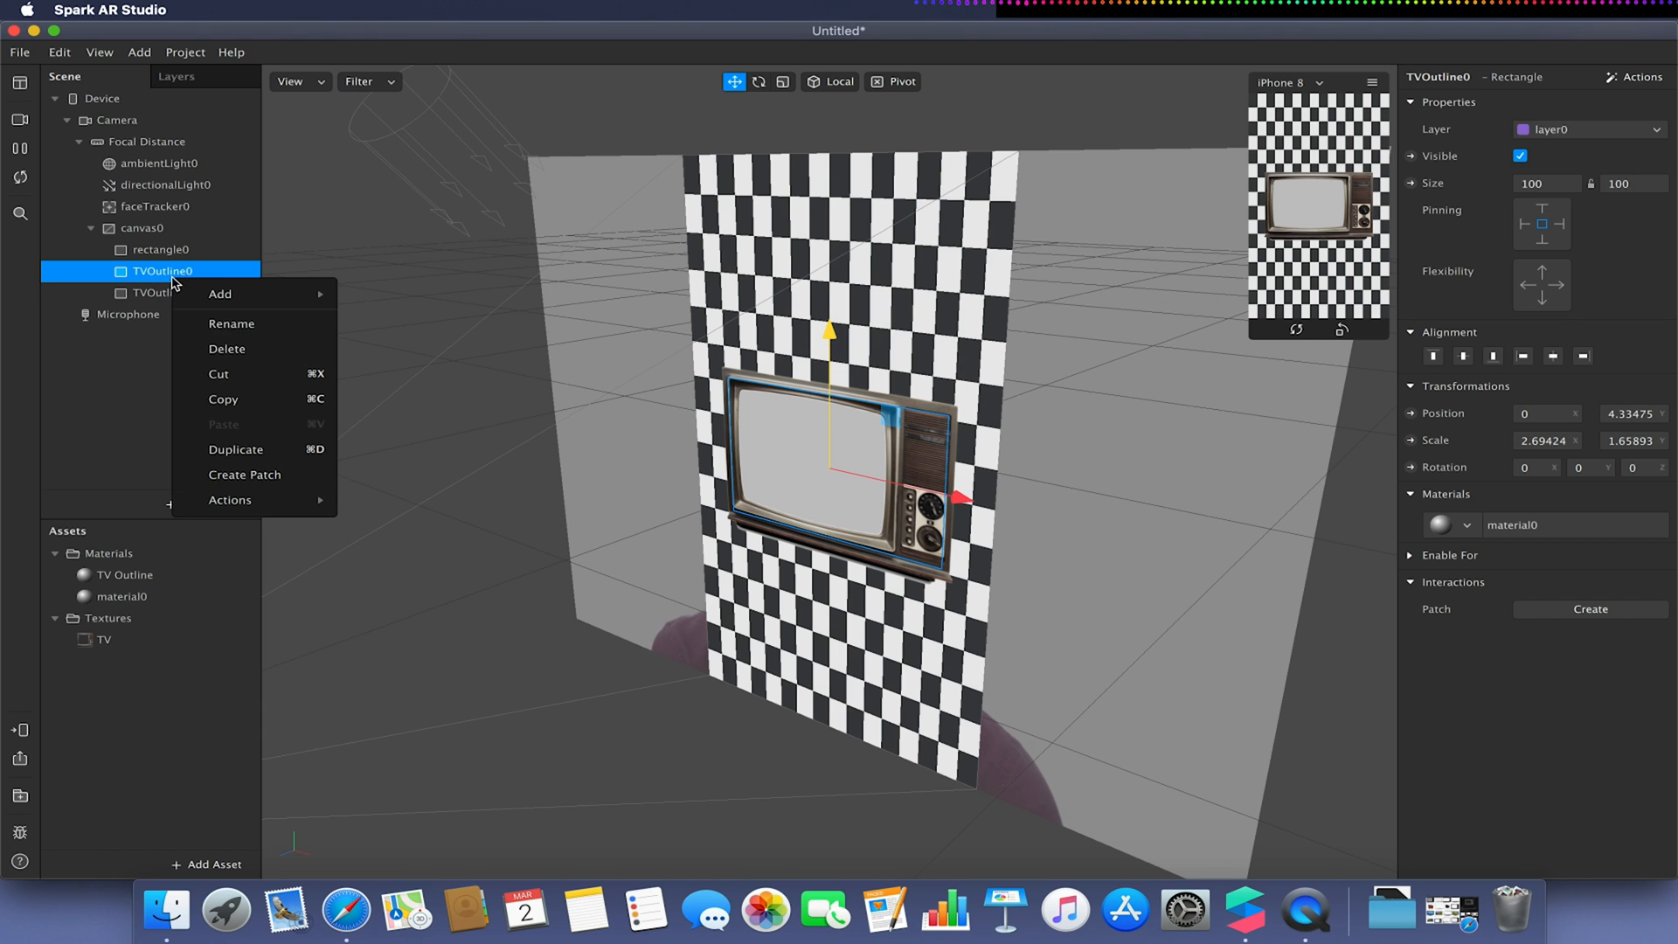
left_click(232, 323)
type("TV Background")
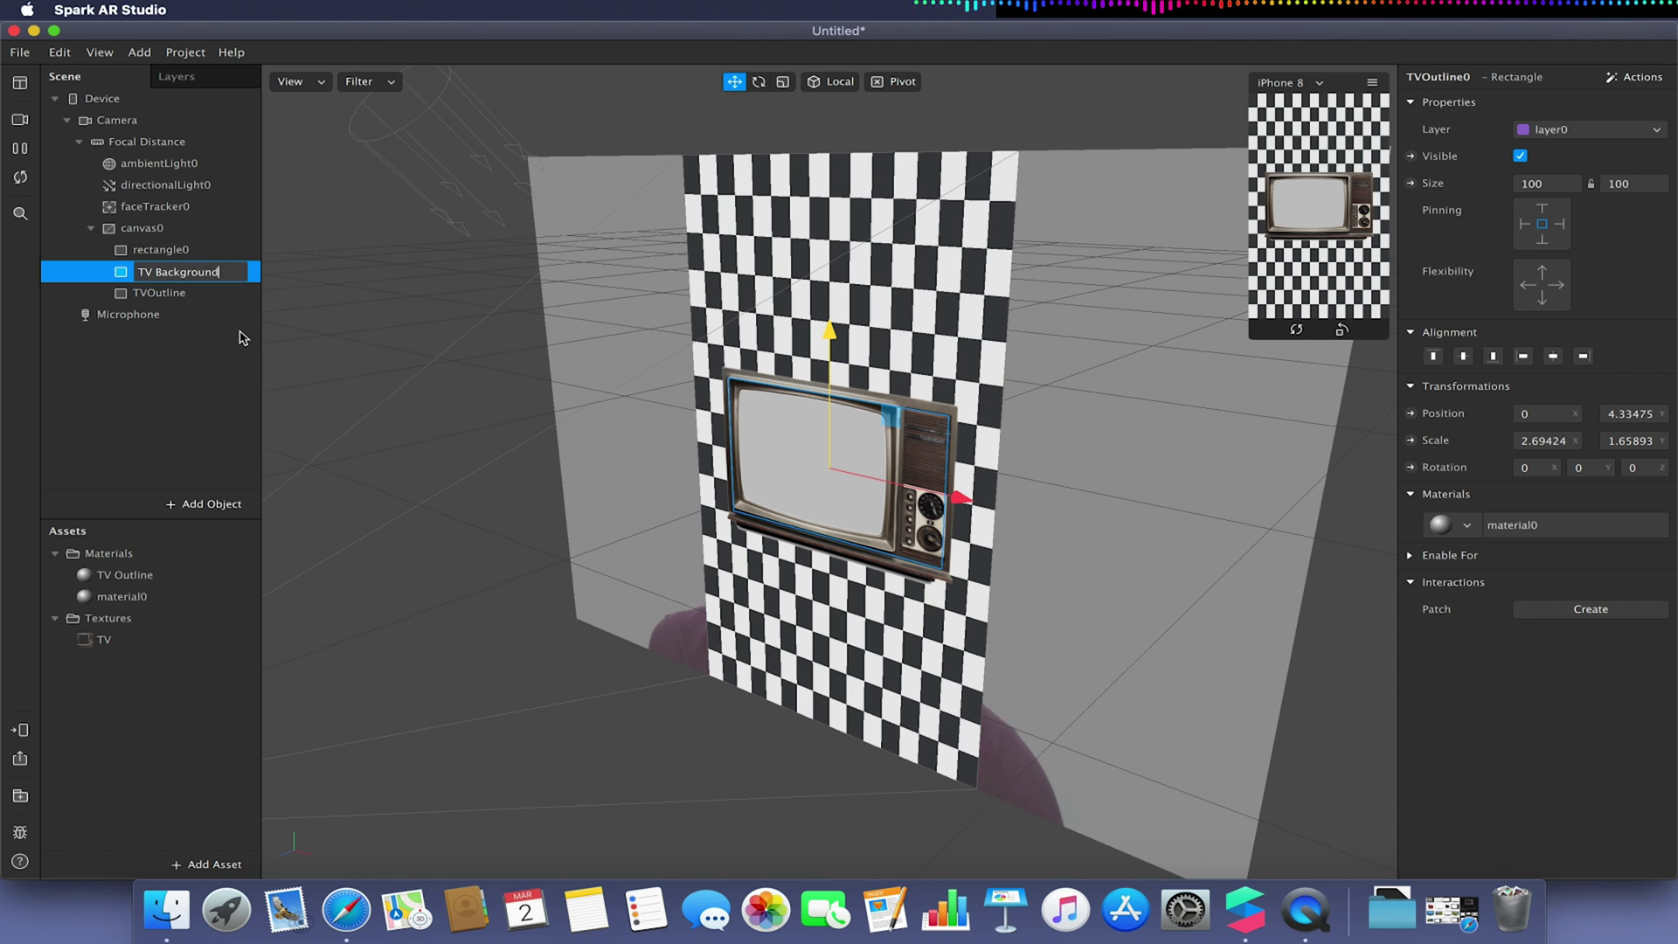
key("Return")
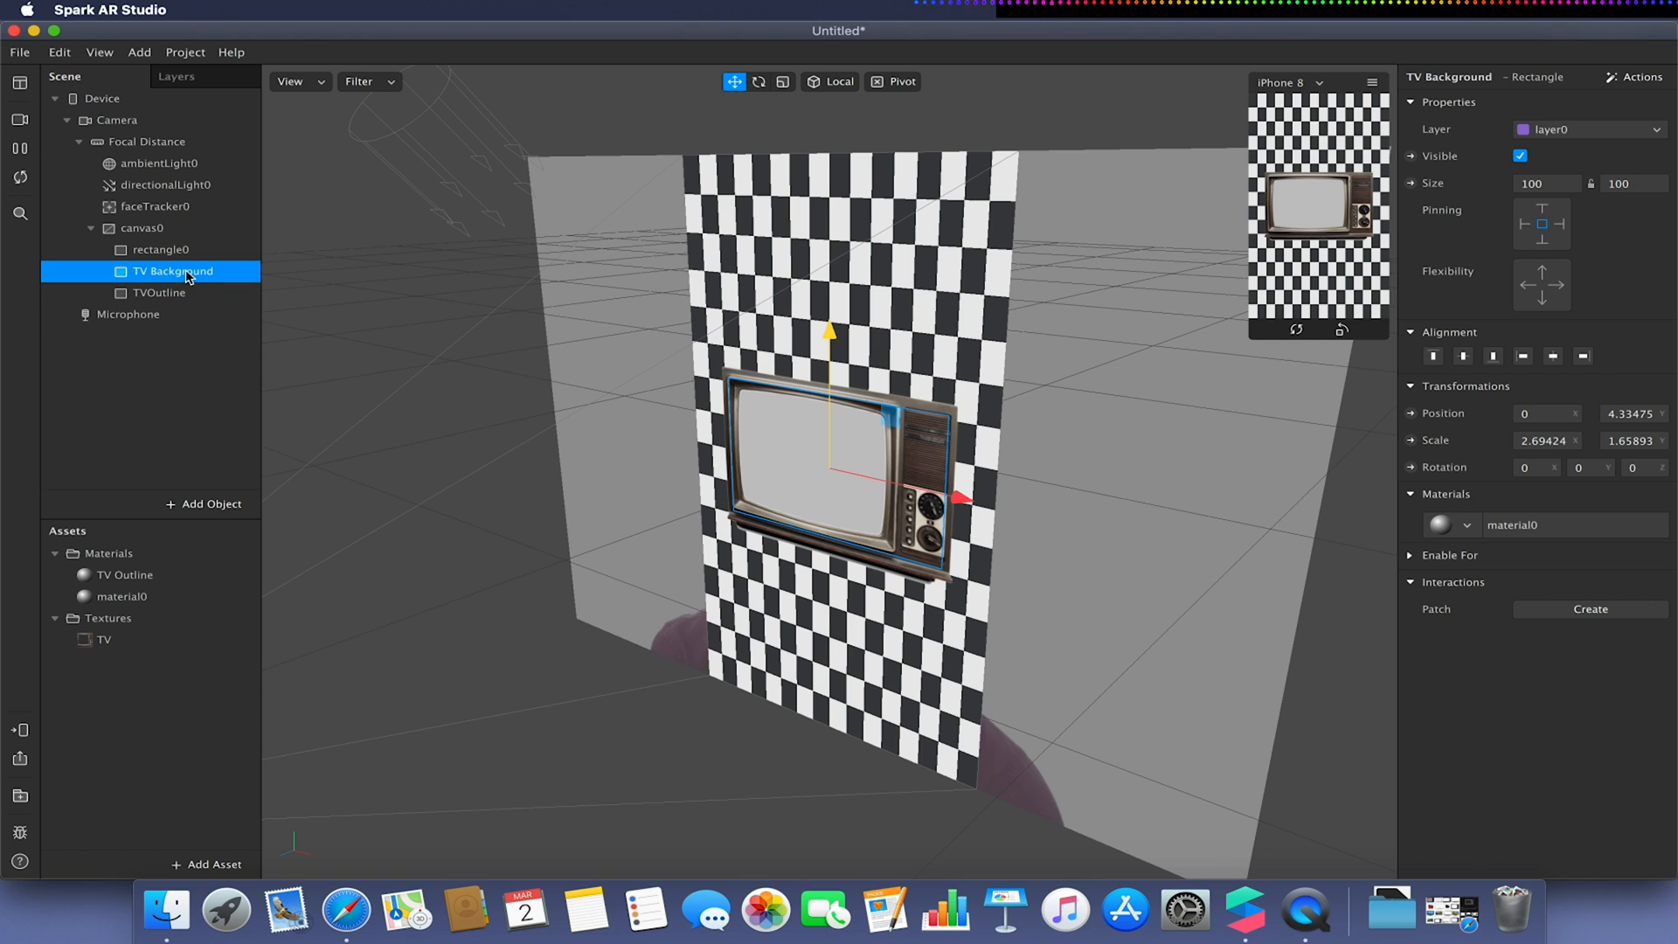
Duplicate TV Background and rename the copy 'Live Feed'.
key("super+d")
left_click(182, 293)
right_click(174, 296)
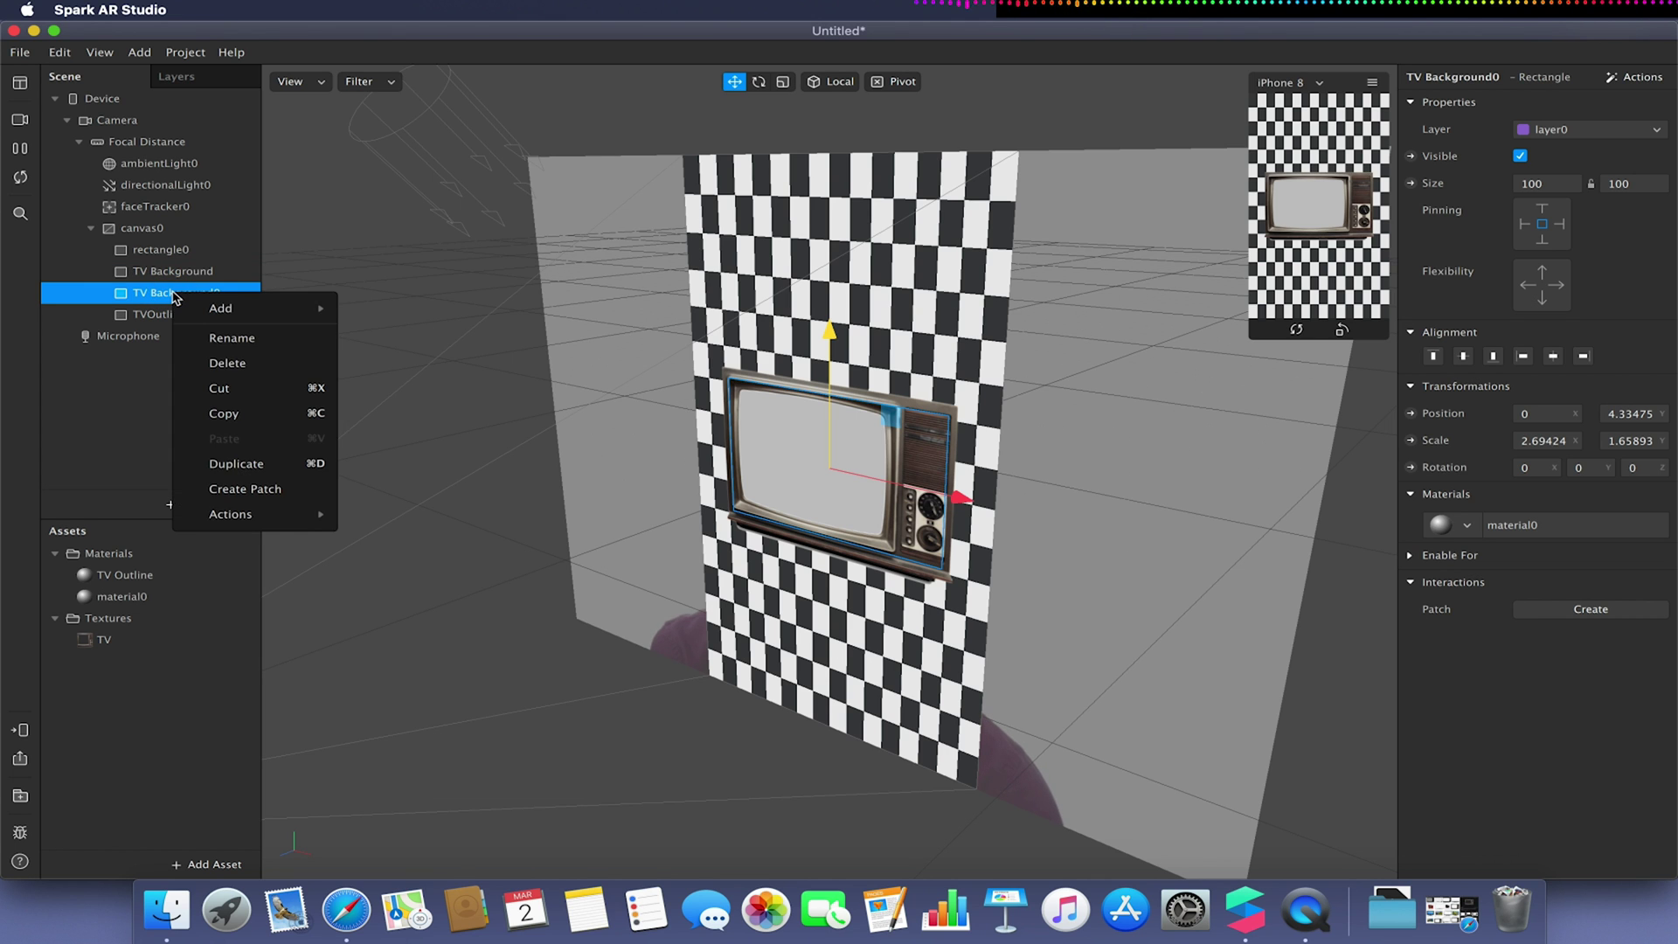
left_click(213, 337)
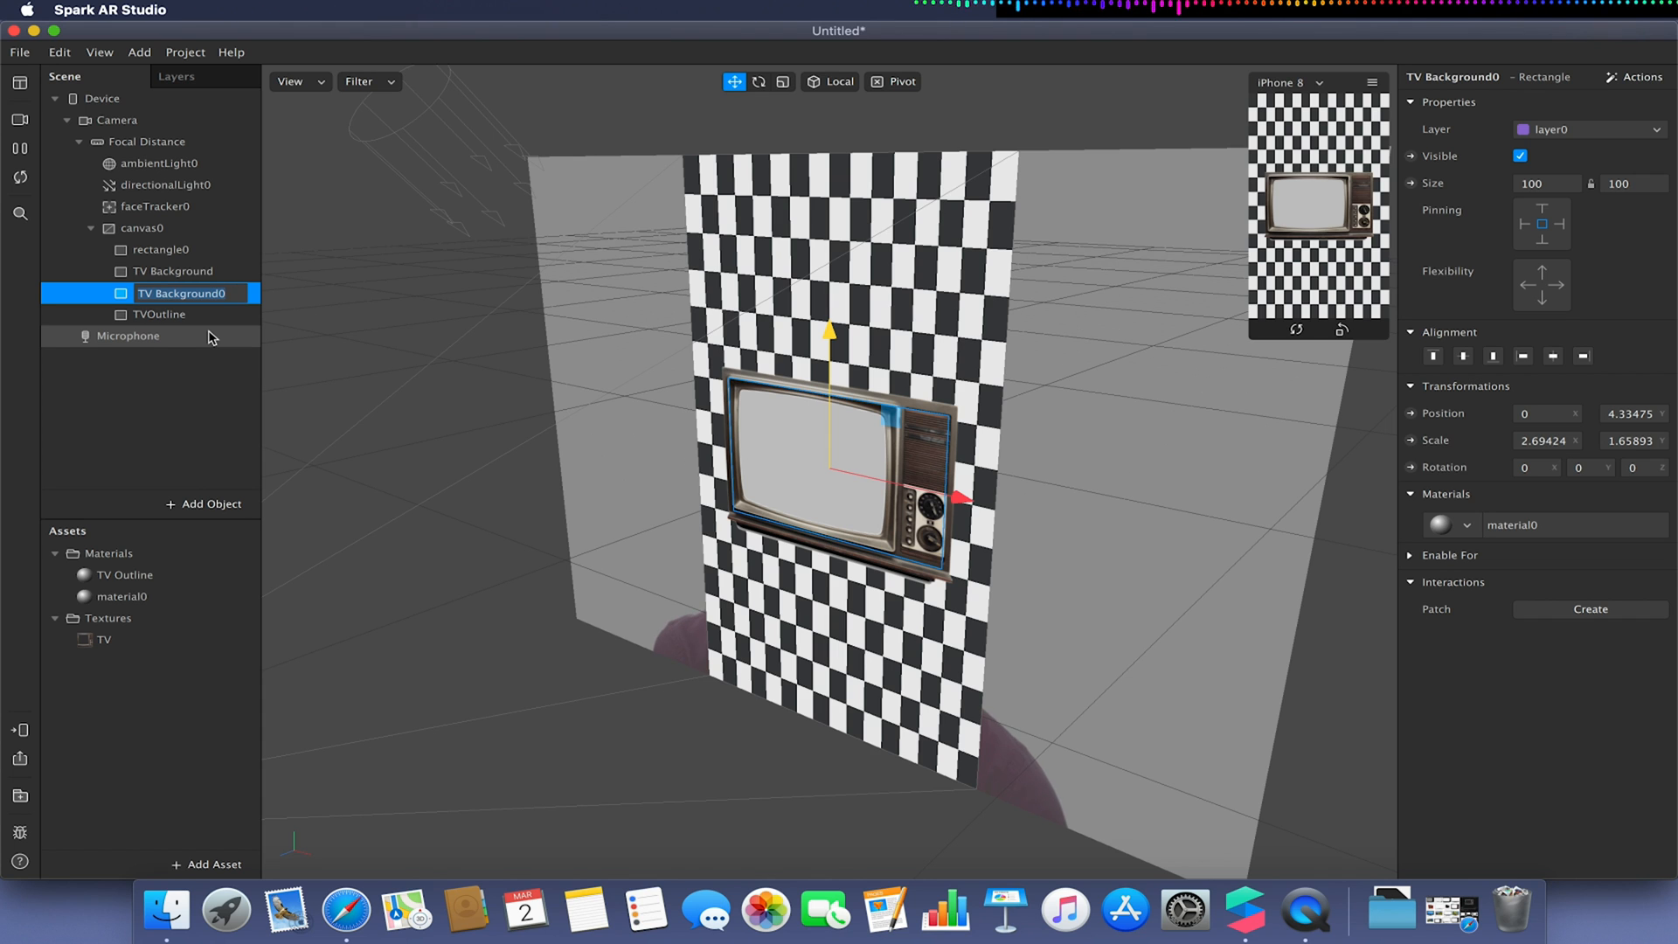
type("Live Feed")
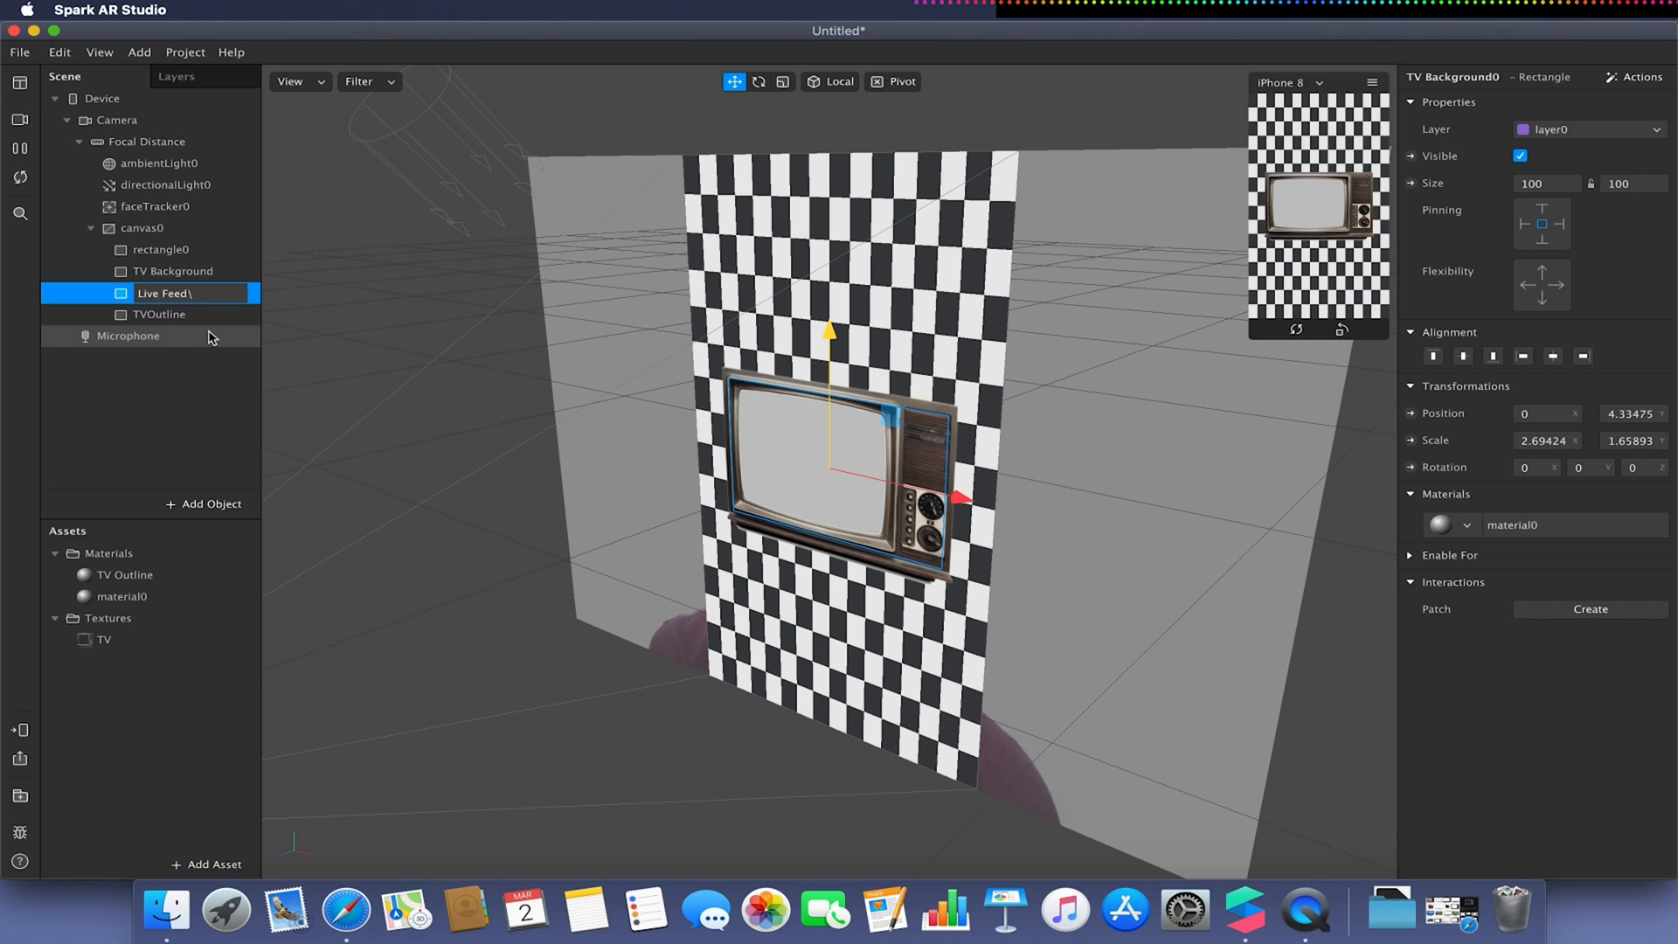
key("Return")
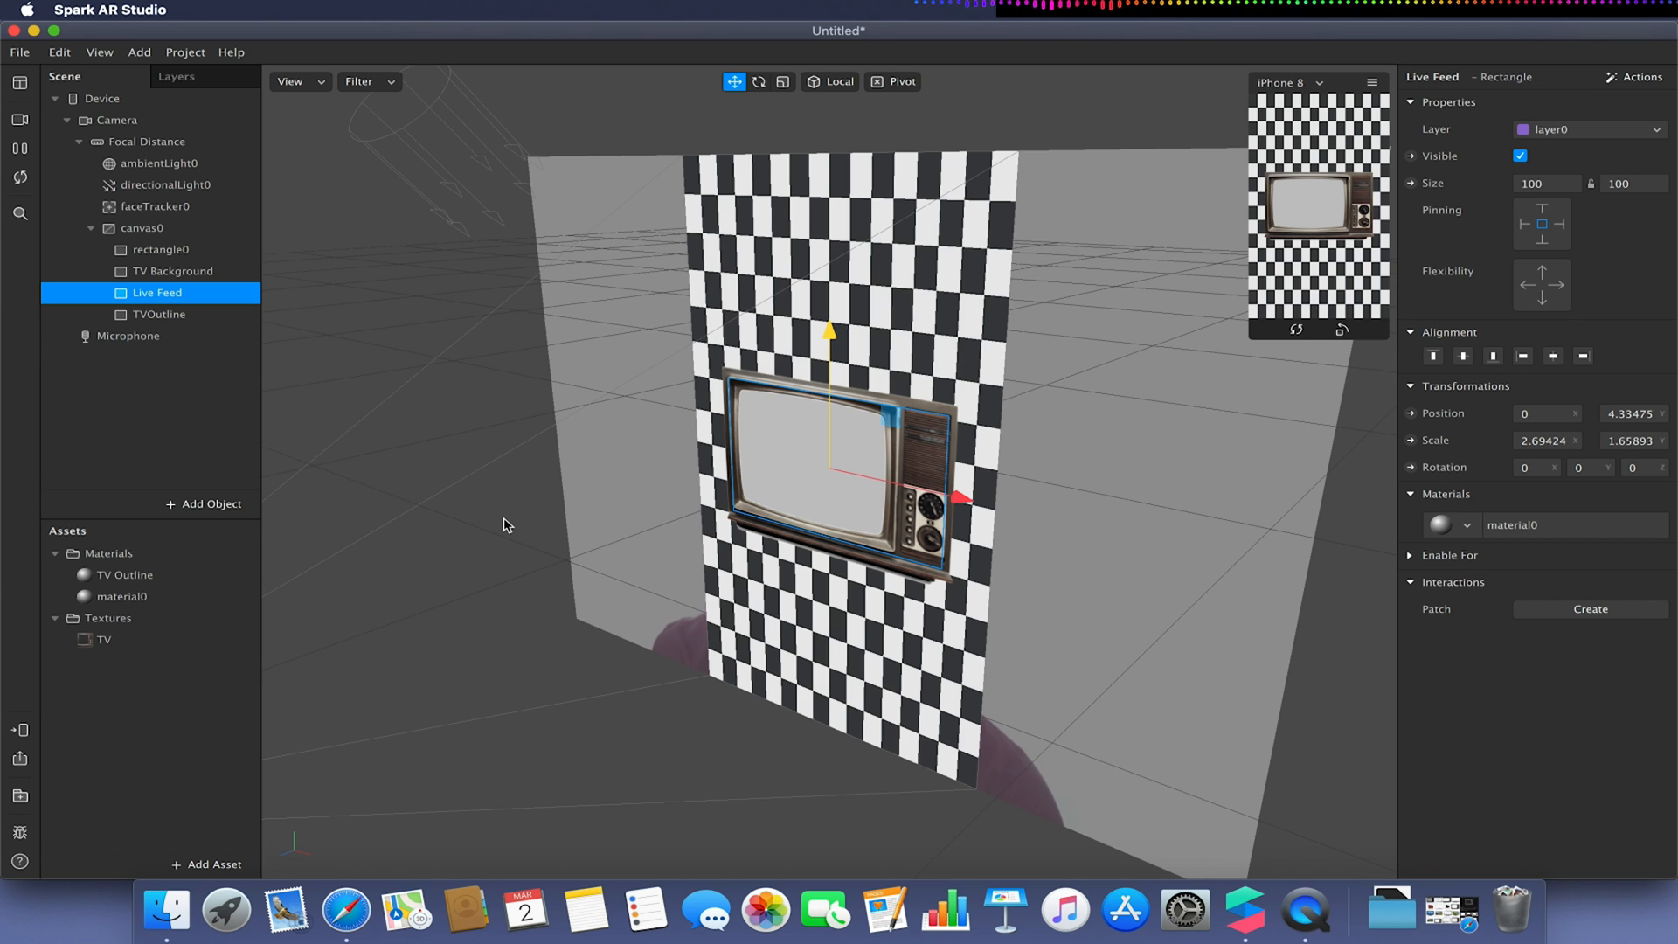
Create a new material for Live Feed and rename it 'LIVE FEED'.
left_click(1466, 526)
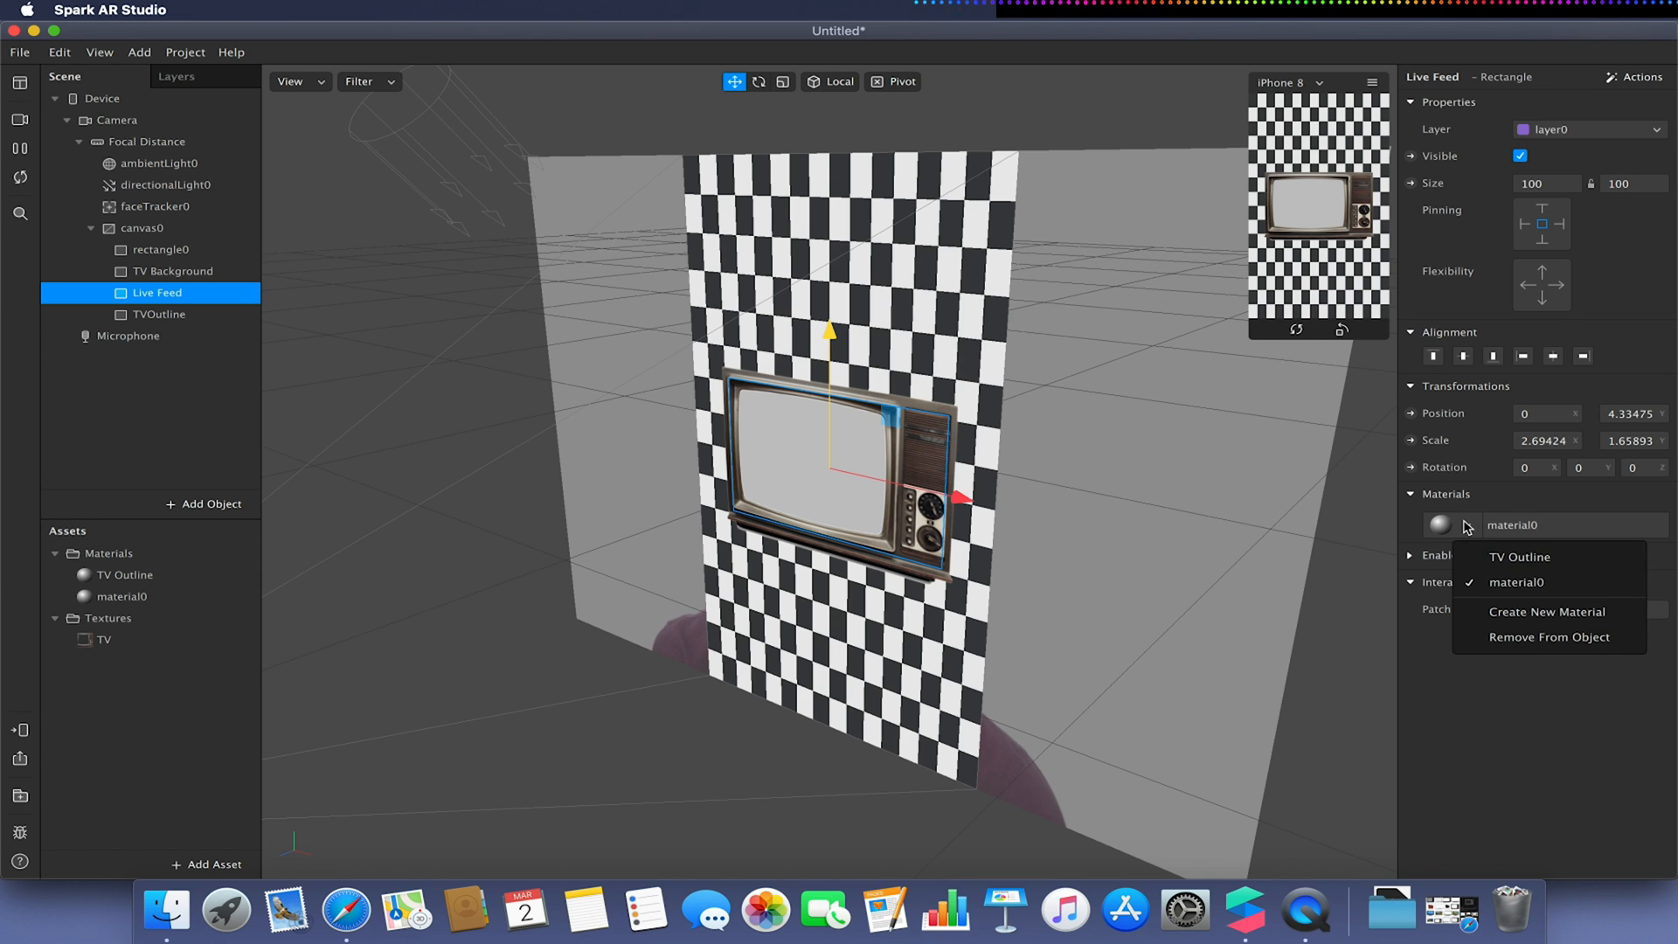
left_click(1488, 609)
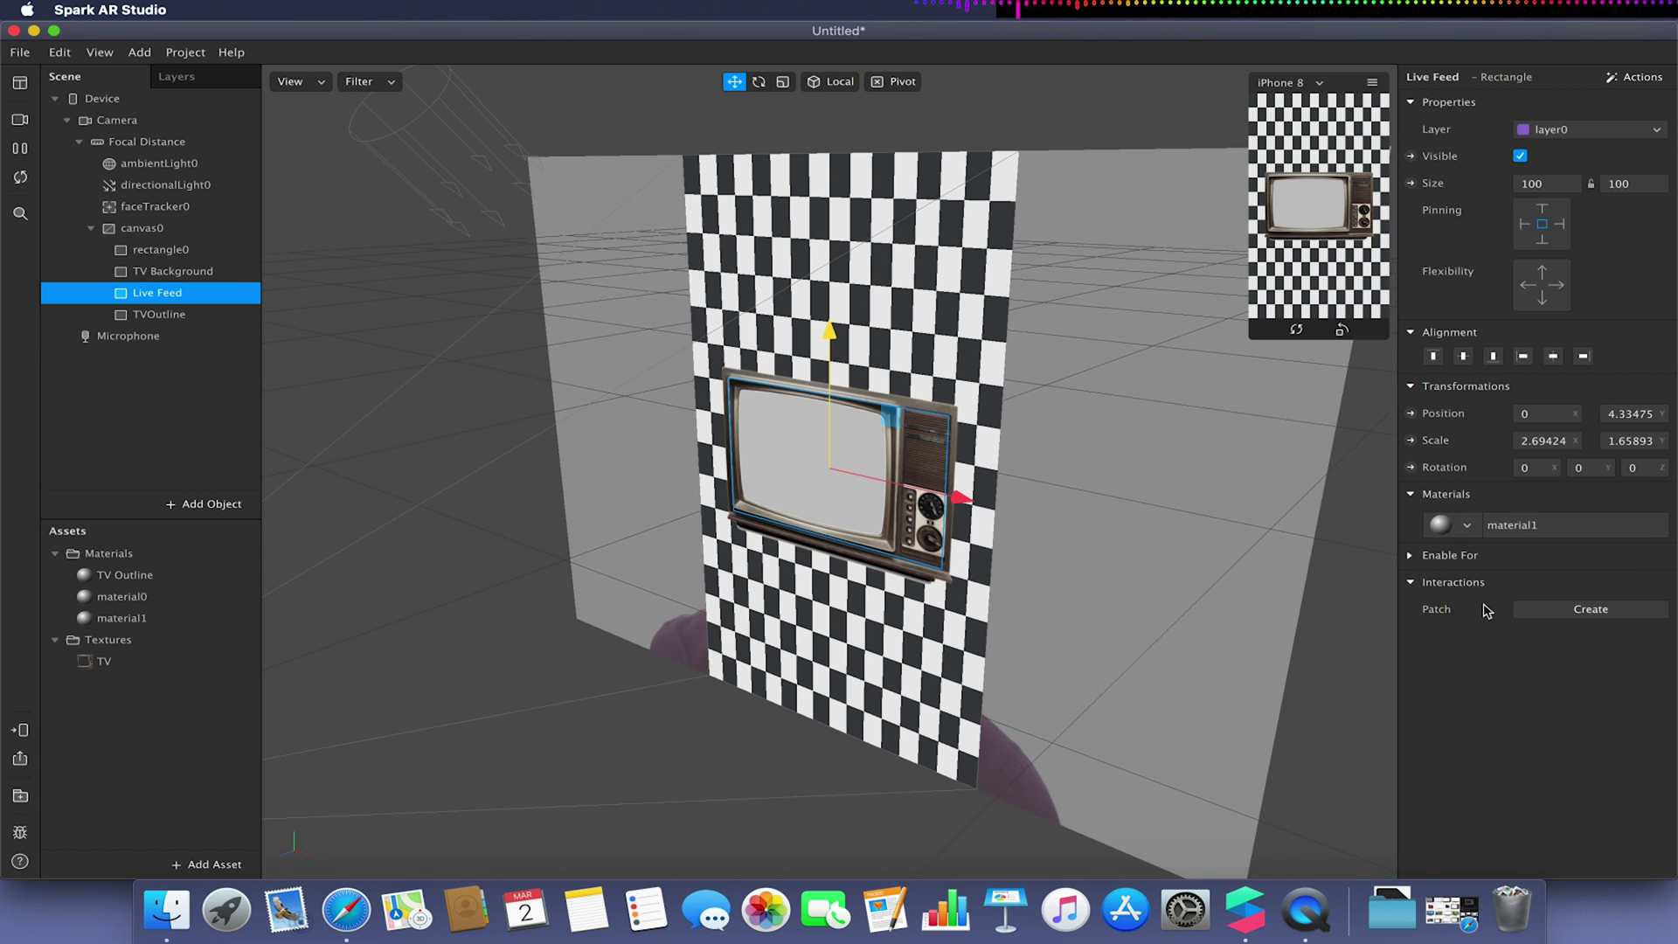
double_click(147, 619)
type("LIVE FEED")
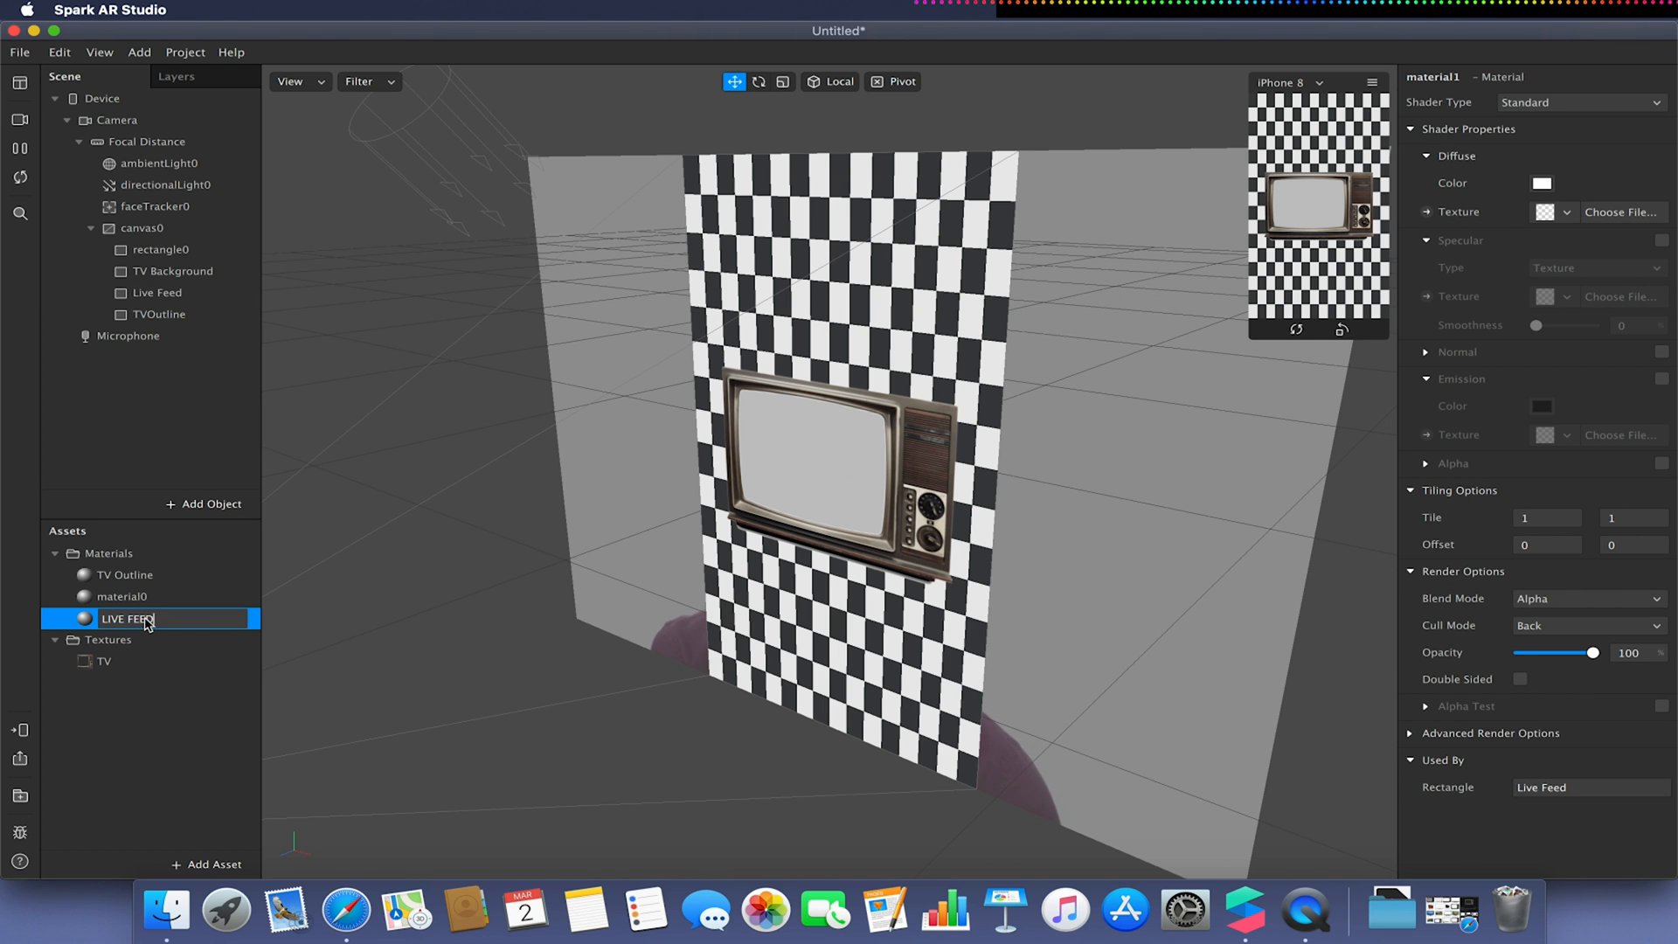
key("Return")
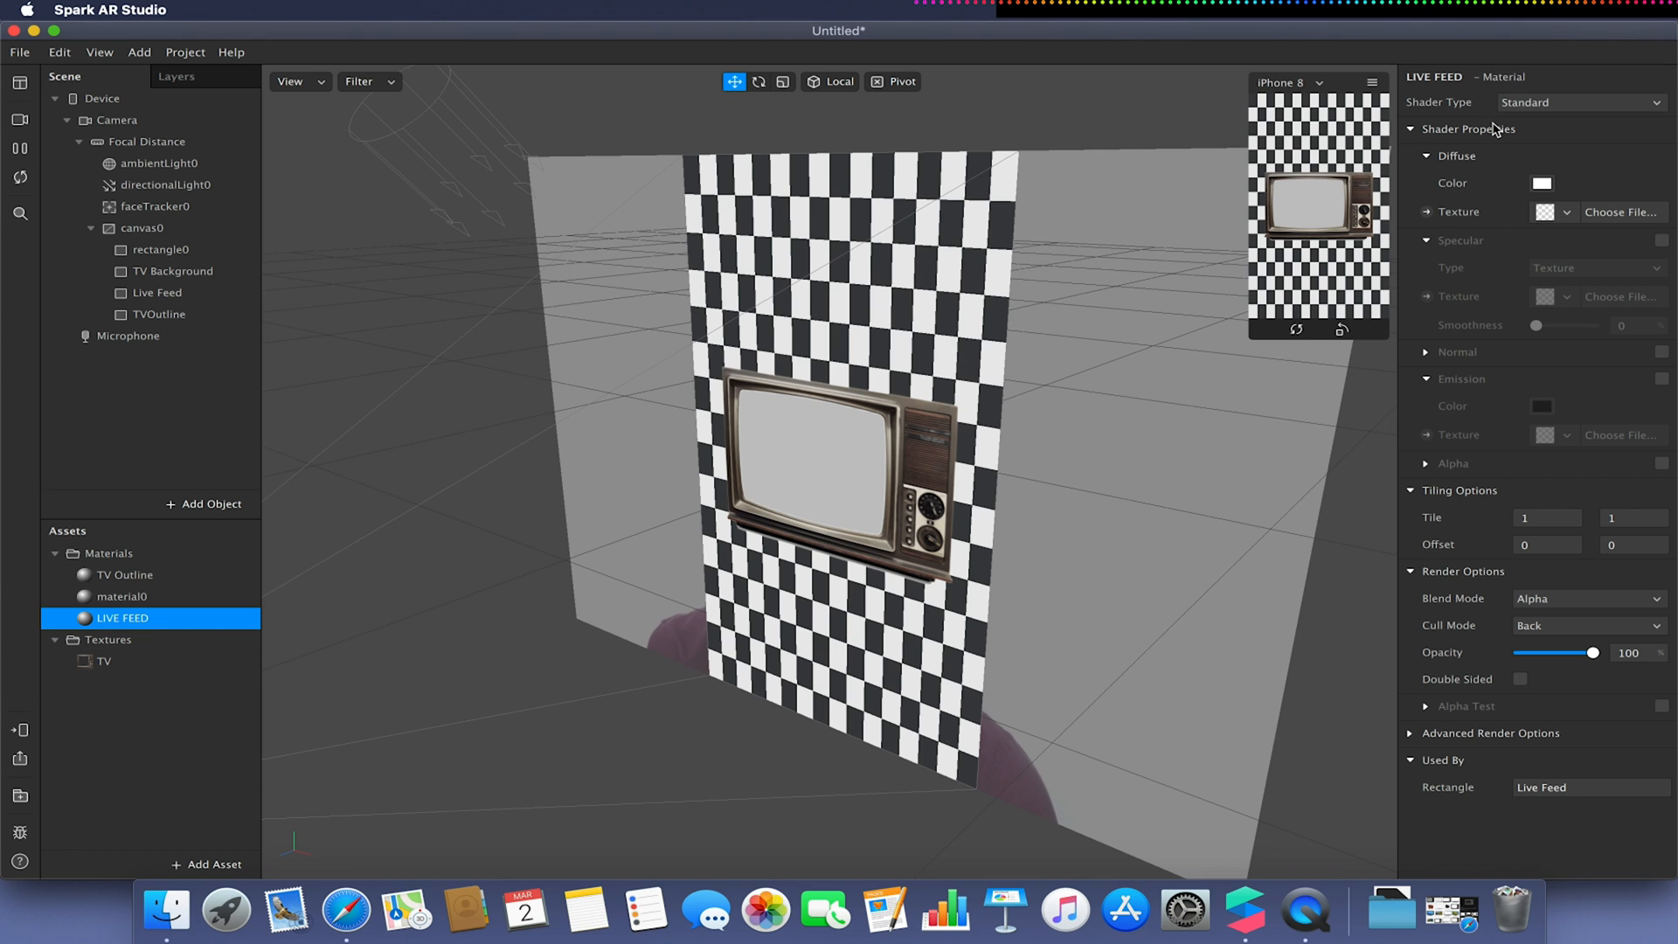
Set the LIVE FEED material's Shader Type to Flat.
left_click(1516, 112)
left_click(1527, 121)
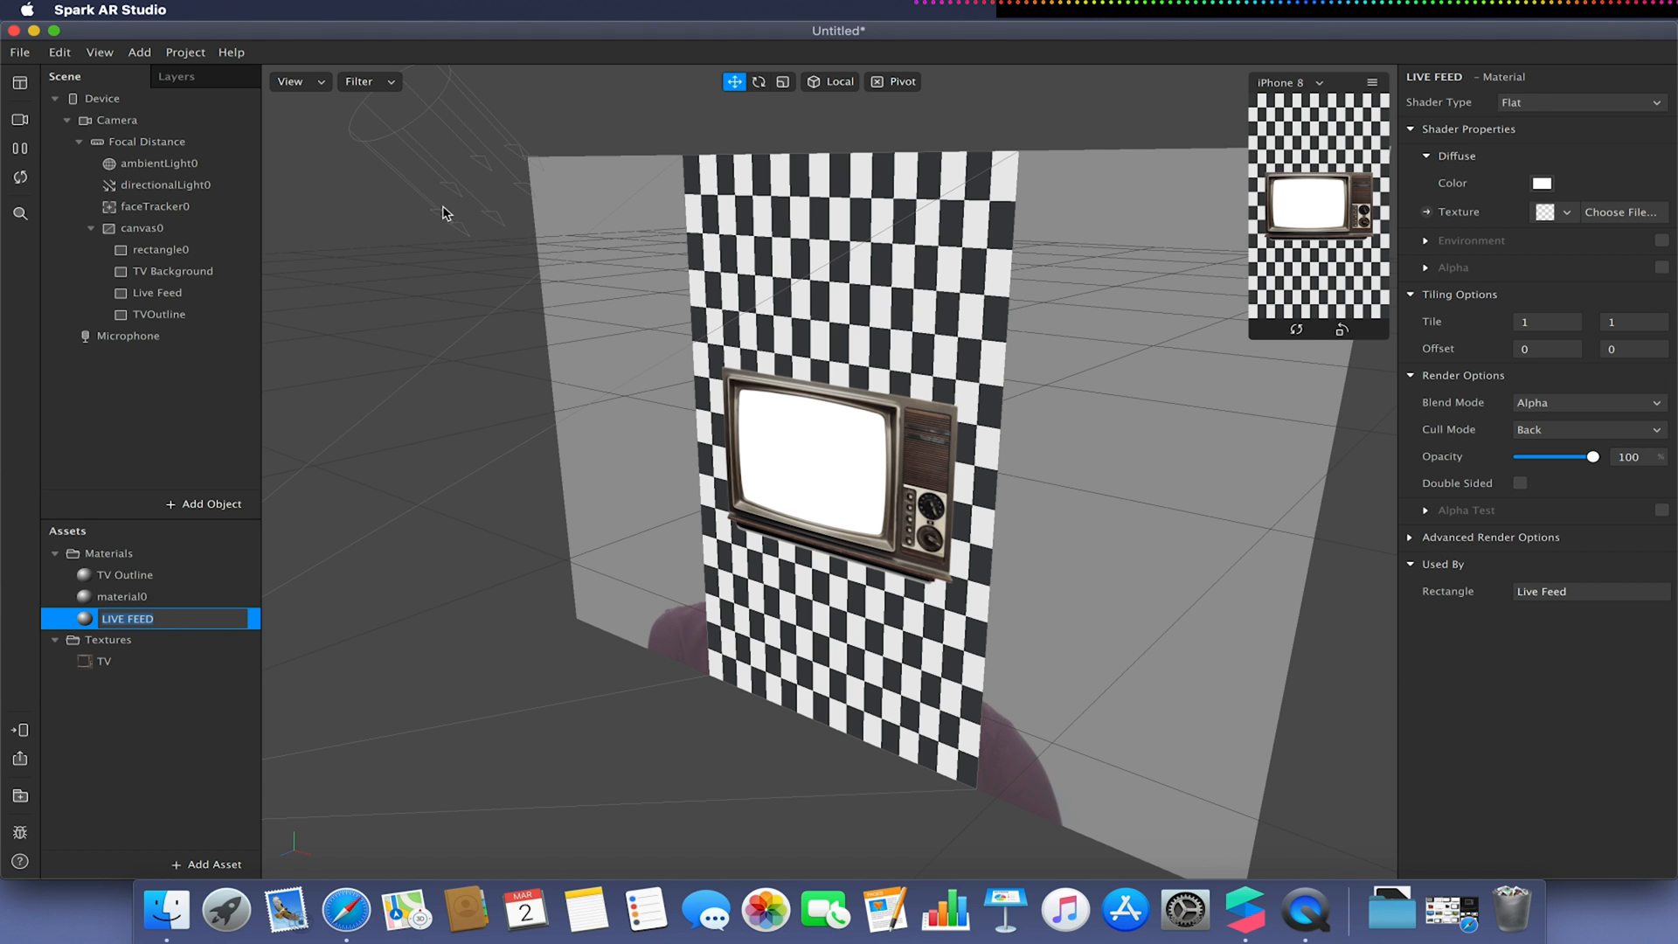
From the scene camera, extract a camera texture and a person segmentation texture.
left_click(113, 122)
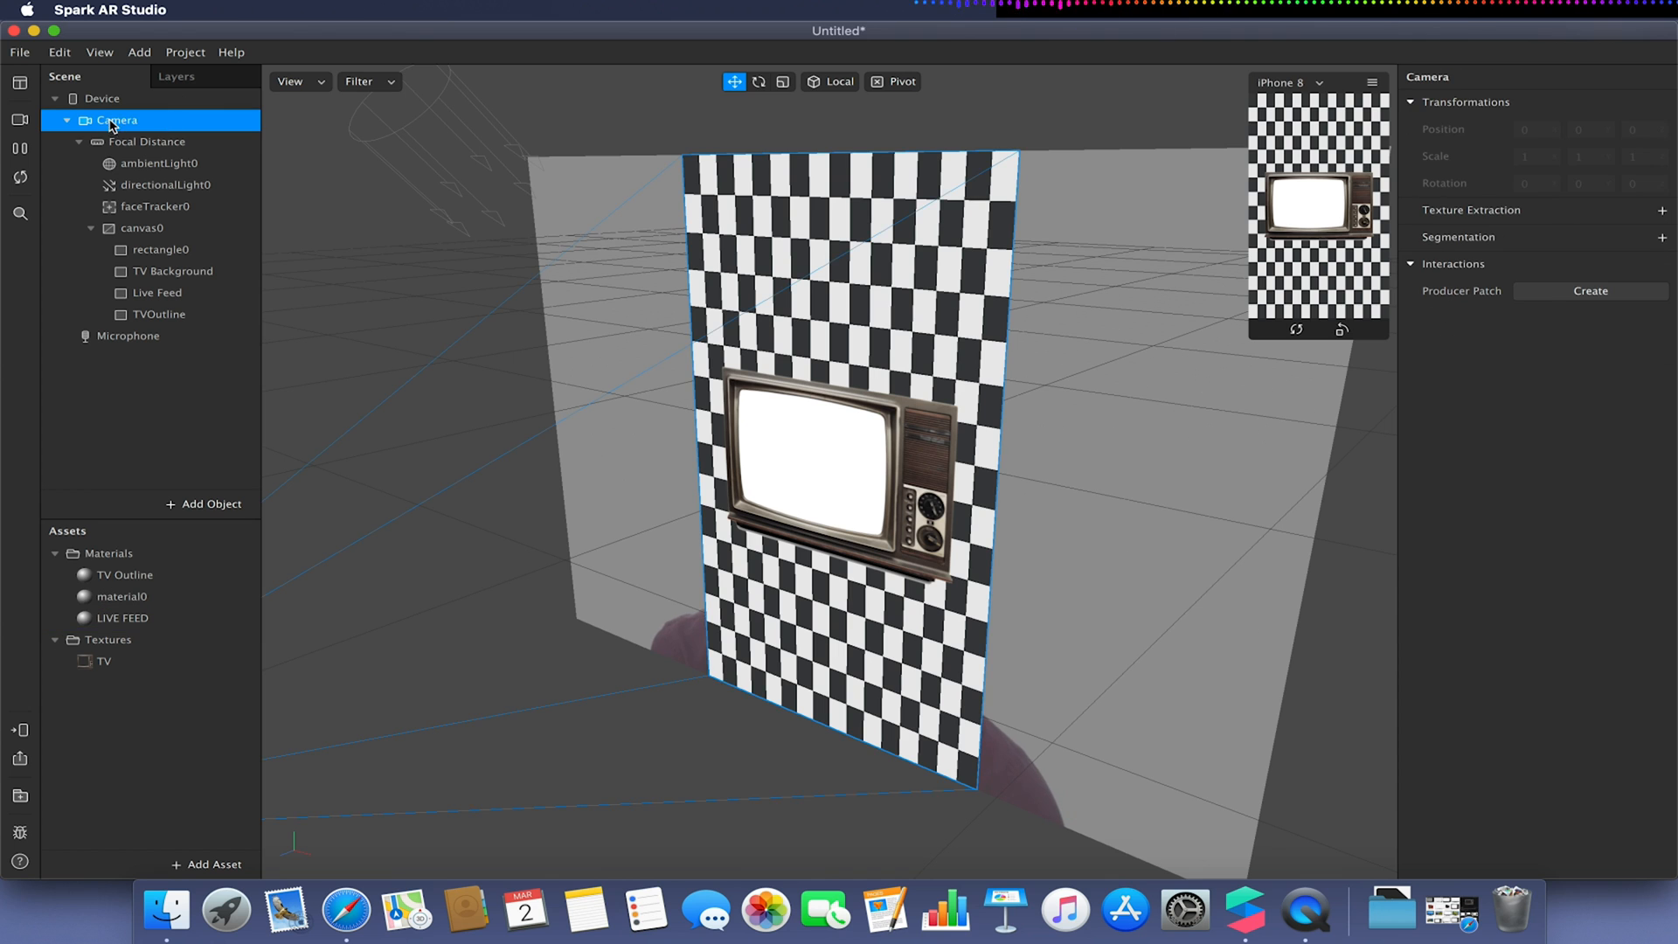
left_click(1662, 211)
left_click(1662, 264)
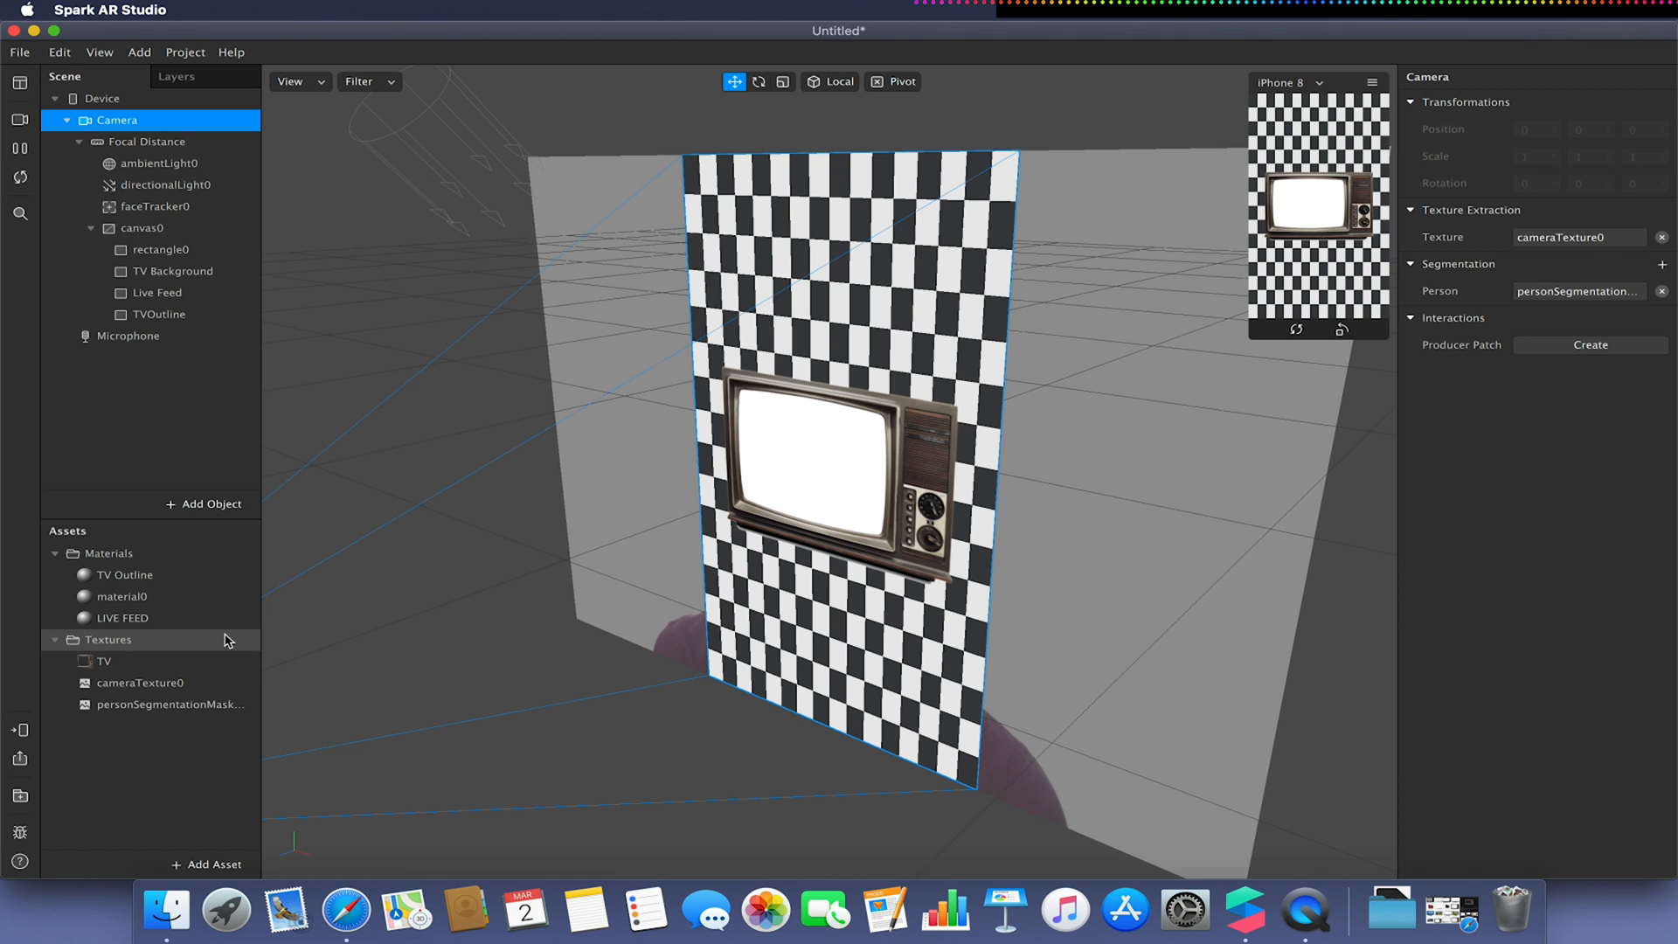
Set the LIVE FEED diffuse texture to cameraTexture0.
double_click(126, 616)
left_click(1573, 211)
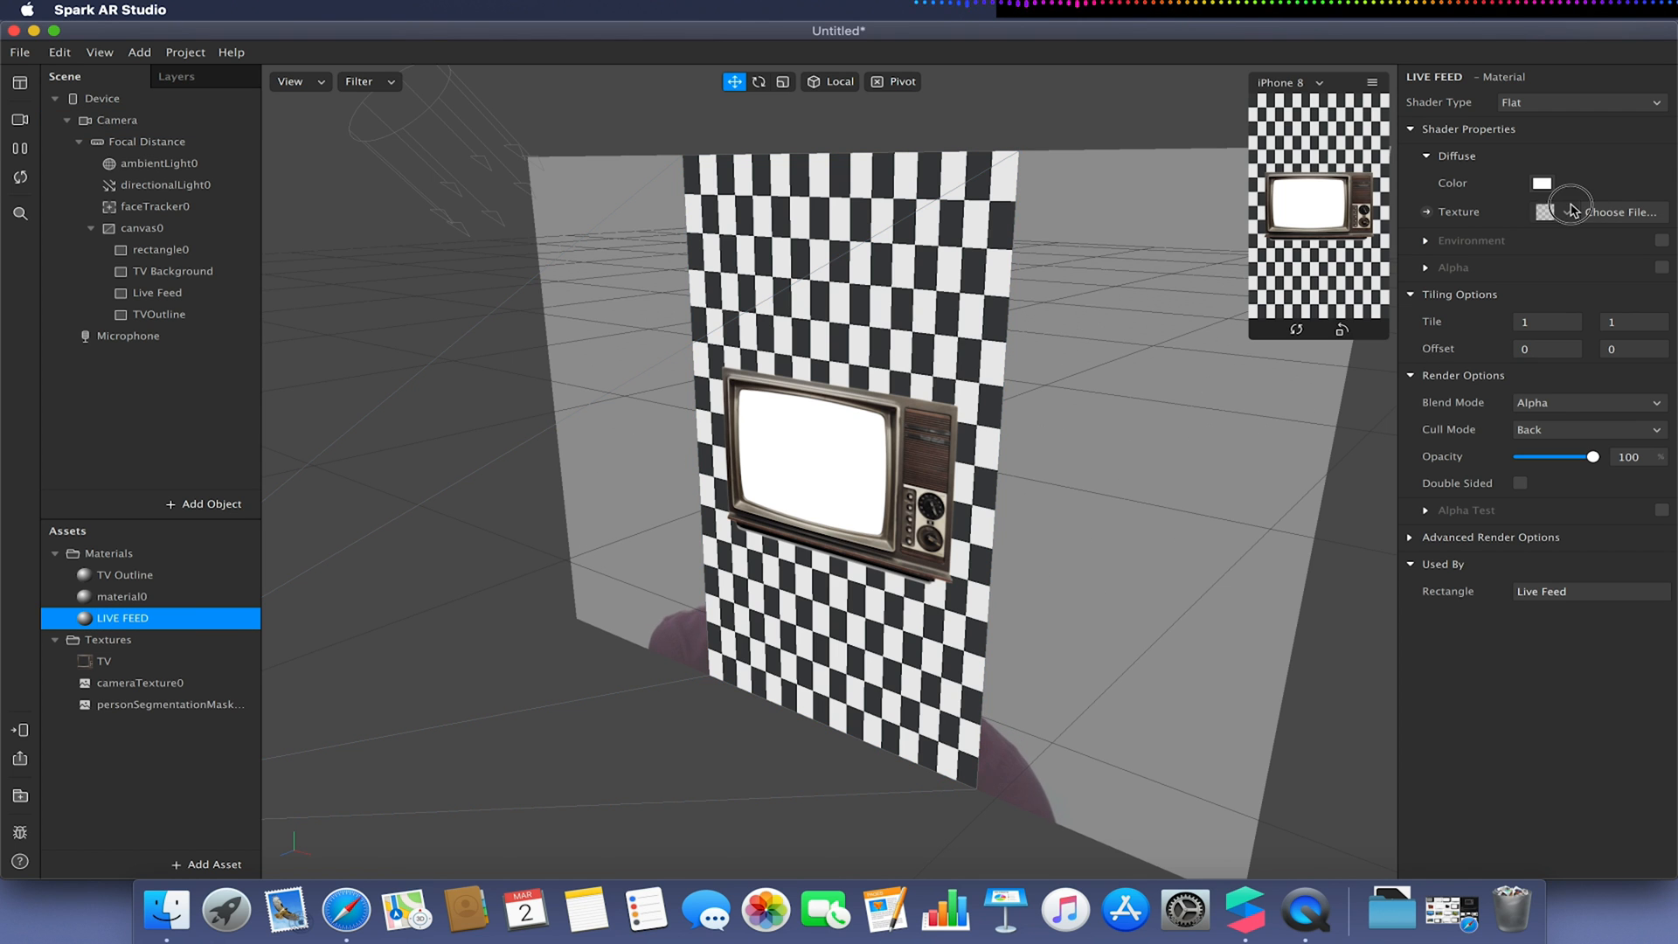
left_click(1504, 272)
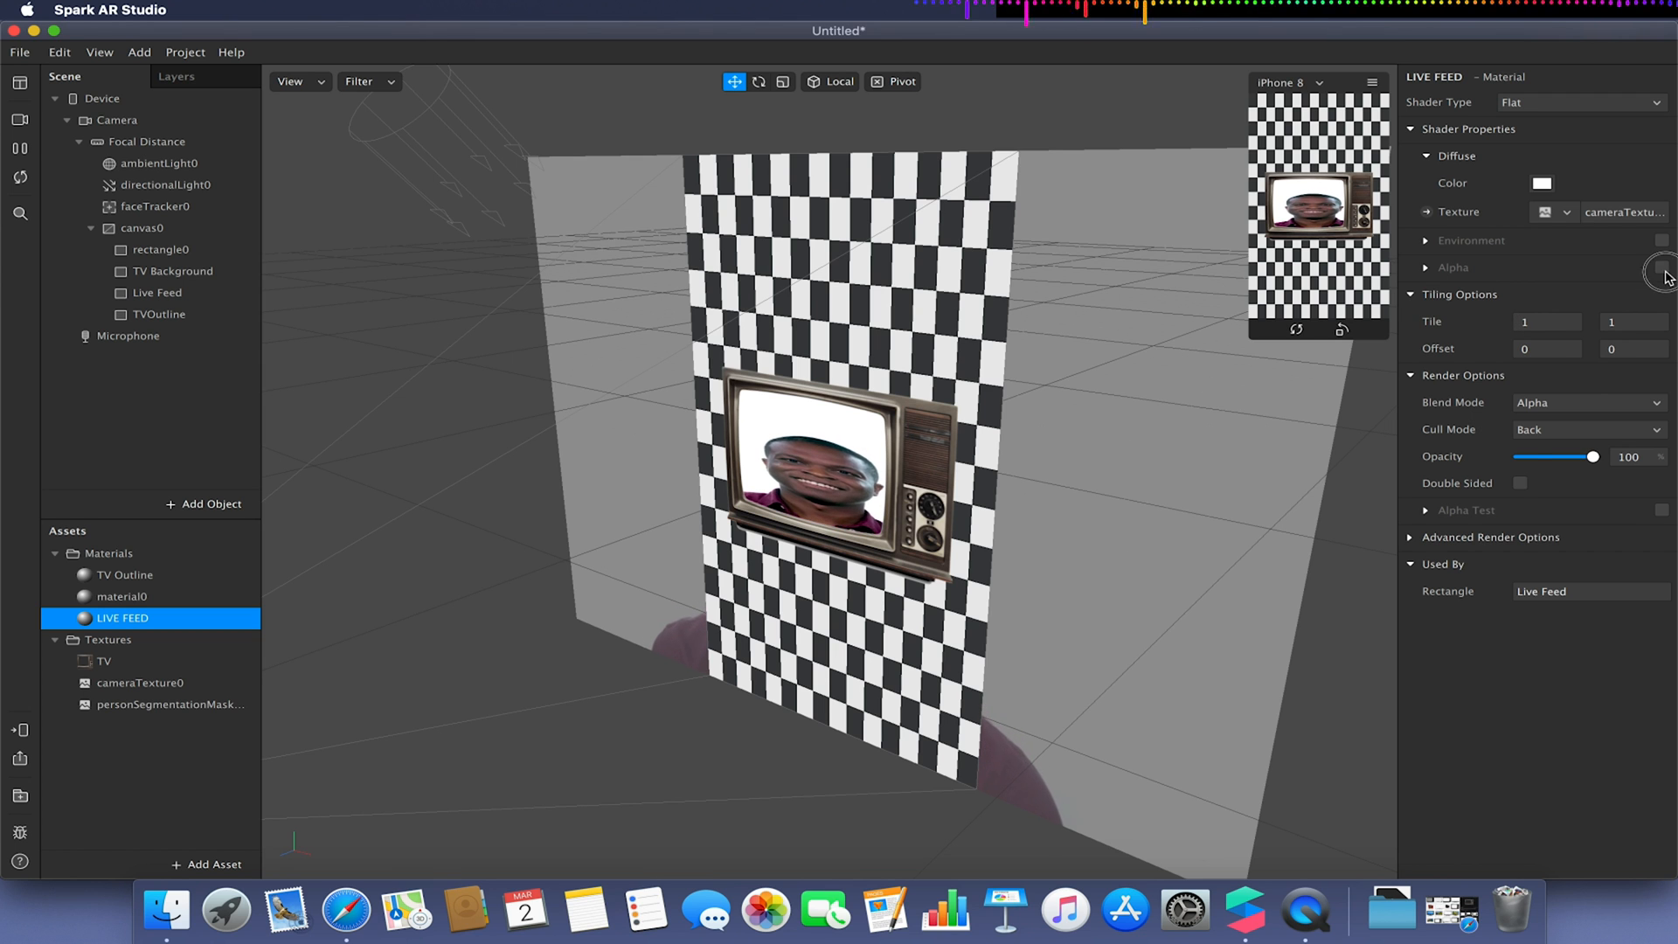
Enable Alpha masked by personSegmentationMaskTexture0.
left_click(1661, 266)
left_click(1572, 325)
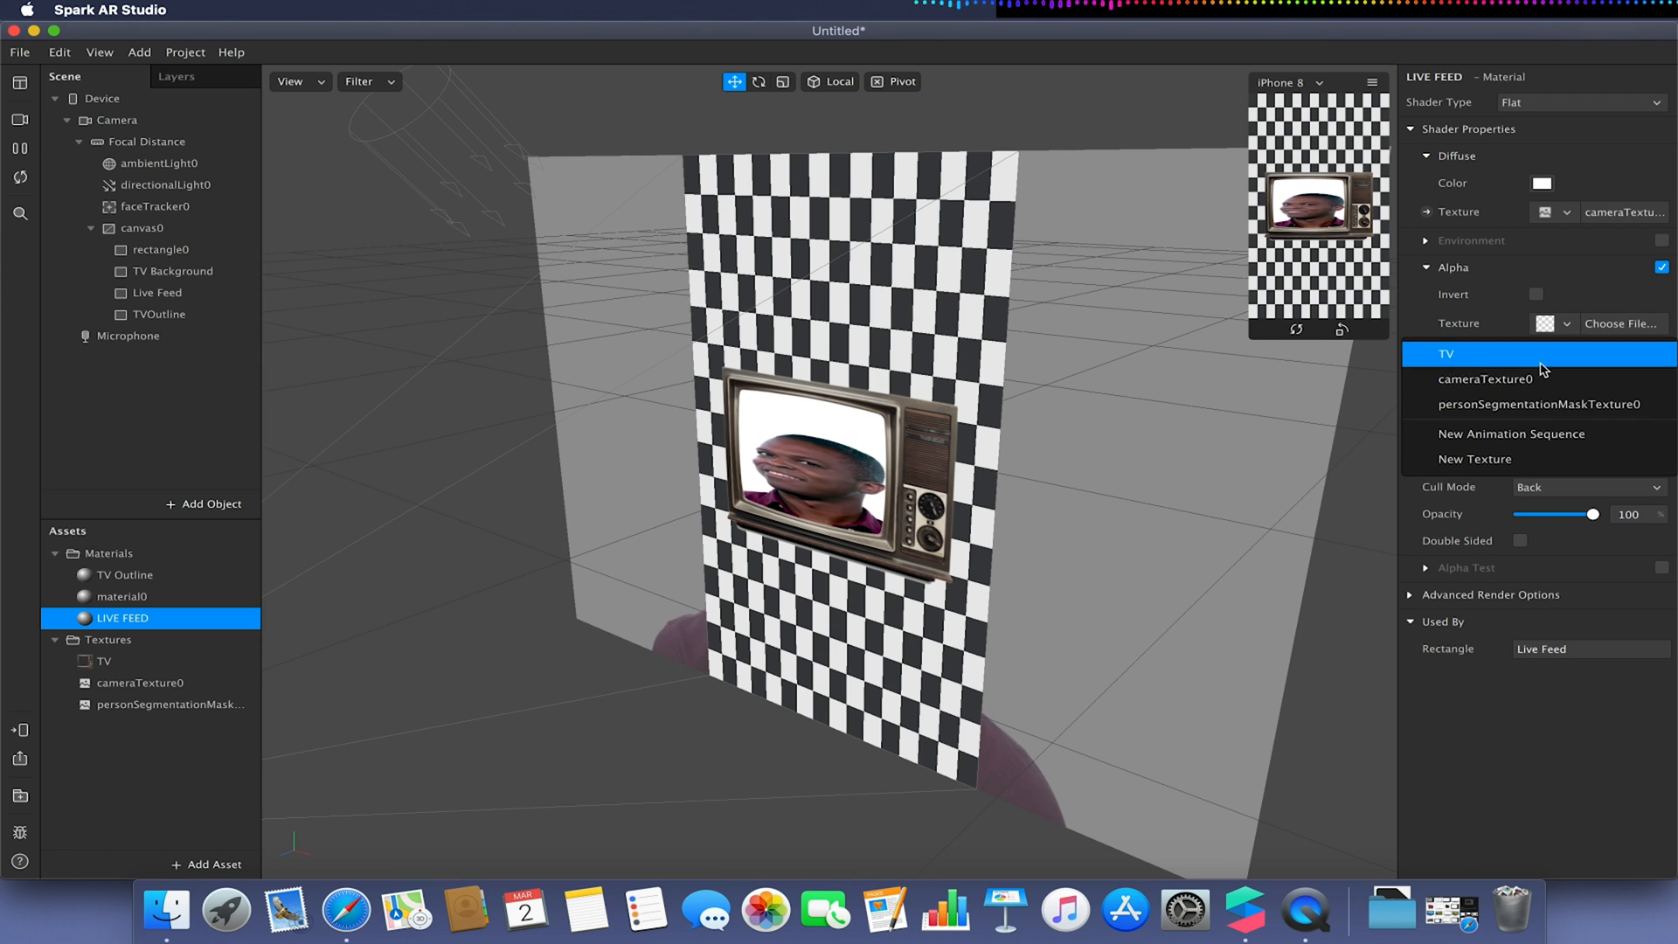
left_click(1507, 403)
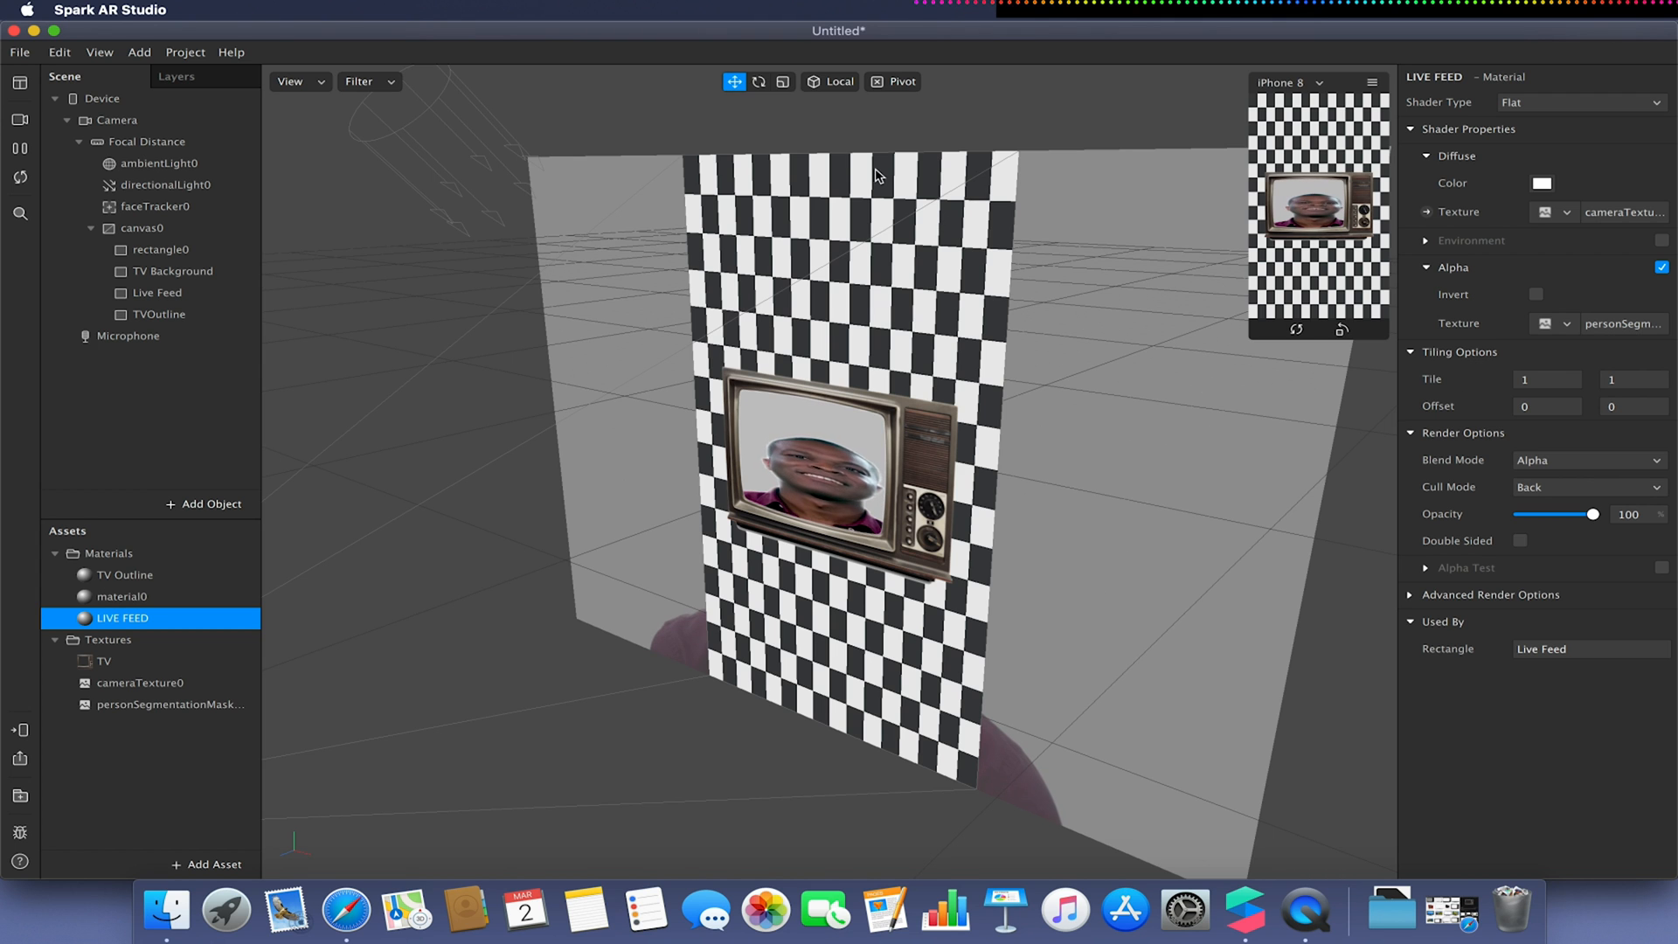
left_click(783, 81)
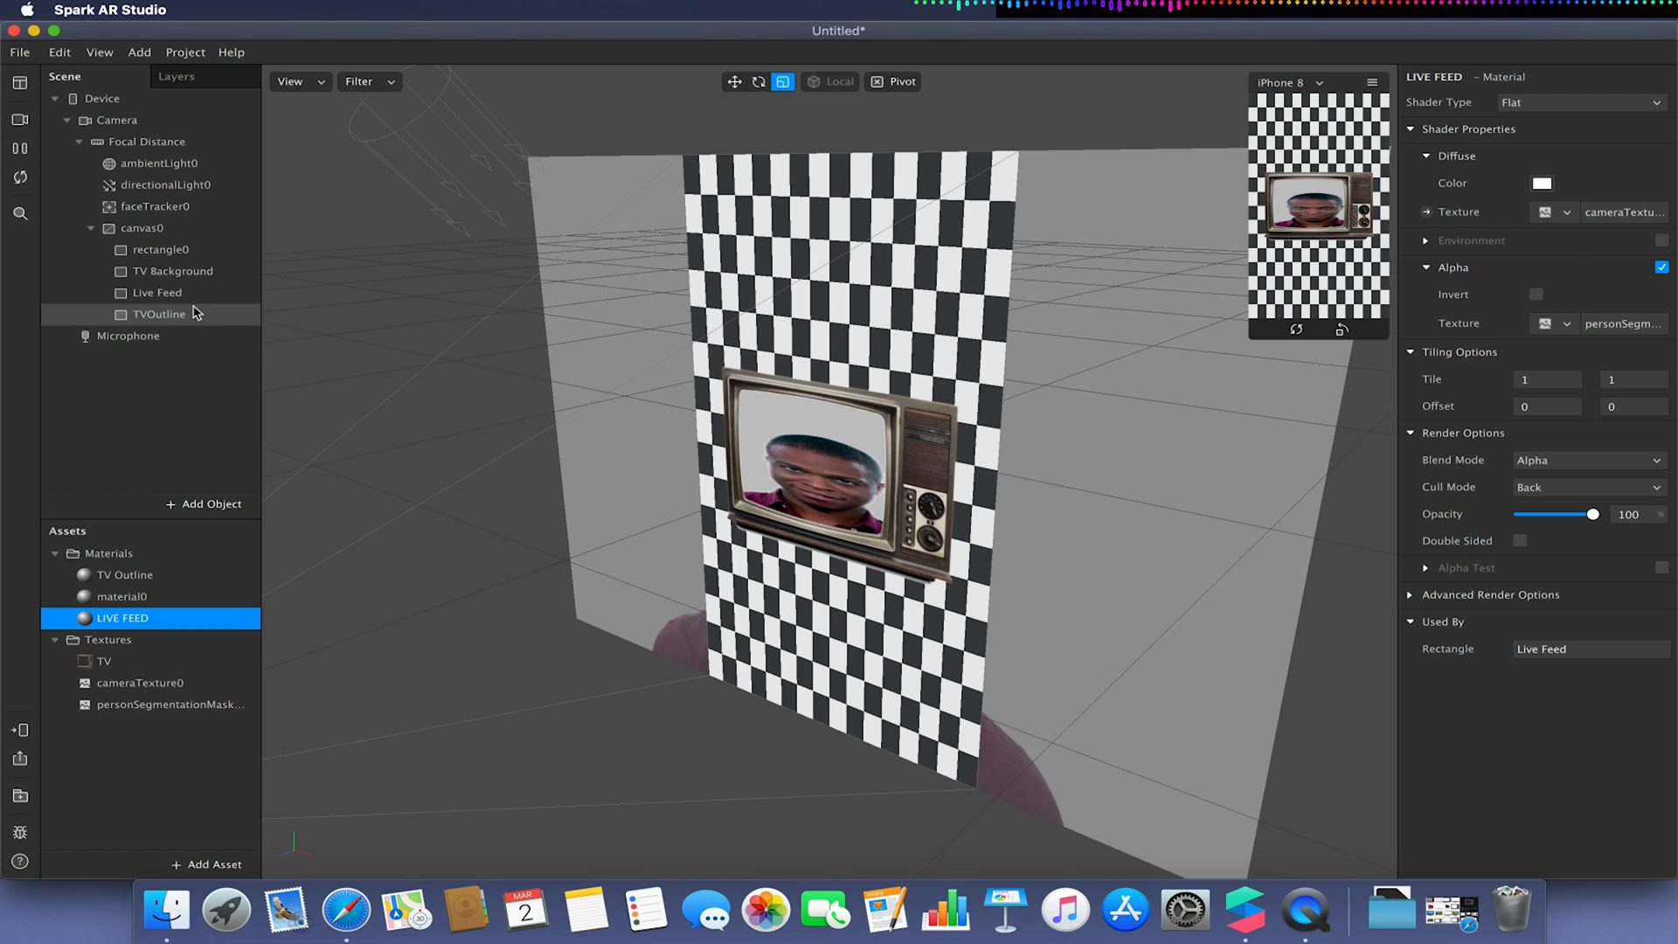
Narrow the Live Feed rectangle and slide its image slightly left within the TV frame.
left_click(192, 296)
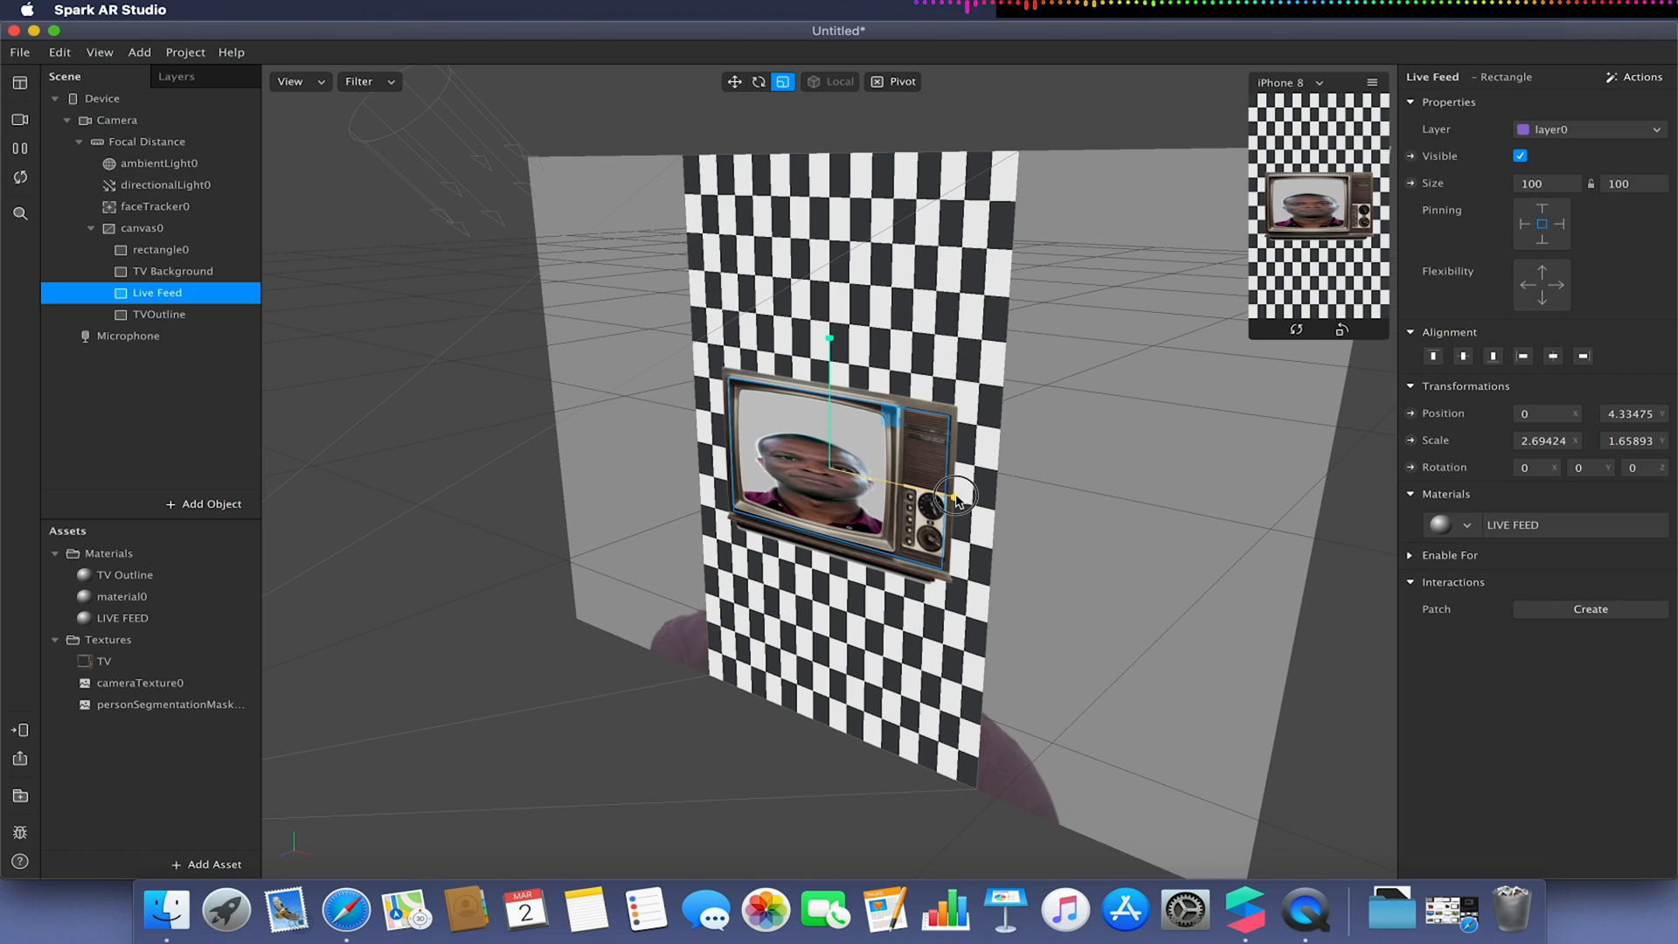
left_click_drag(957, 499, 914, 491)
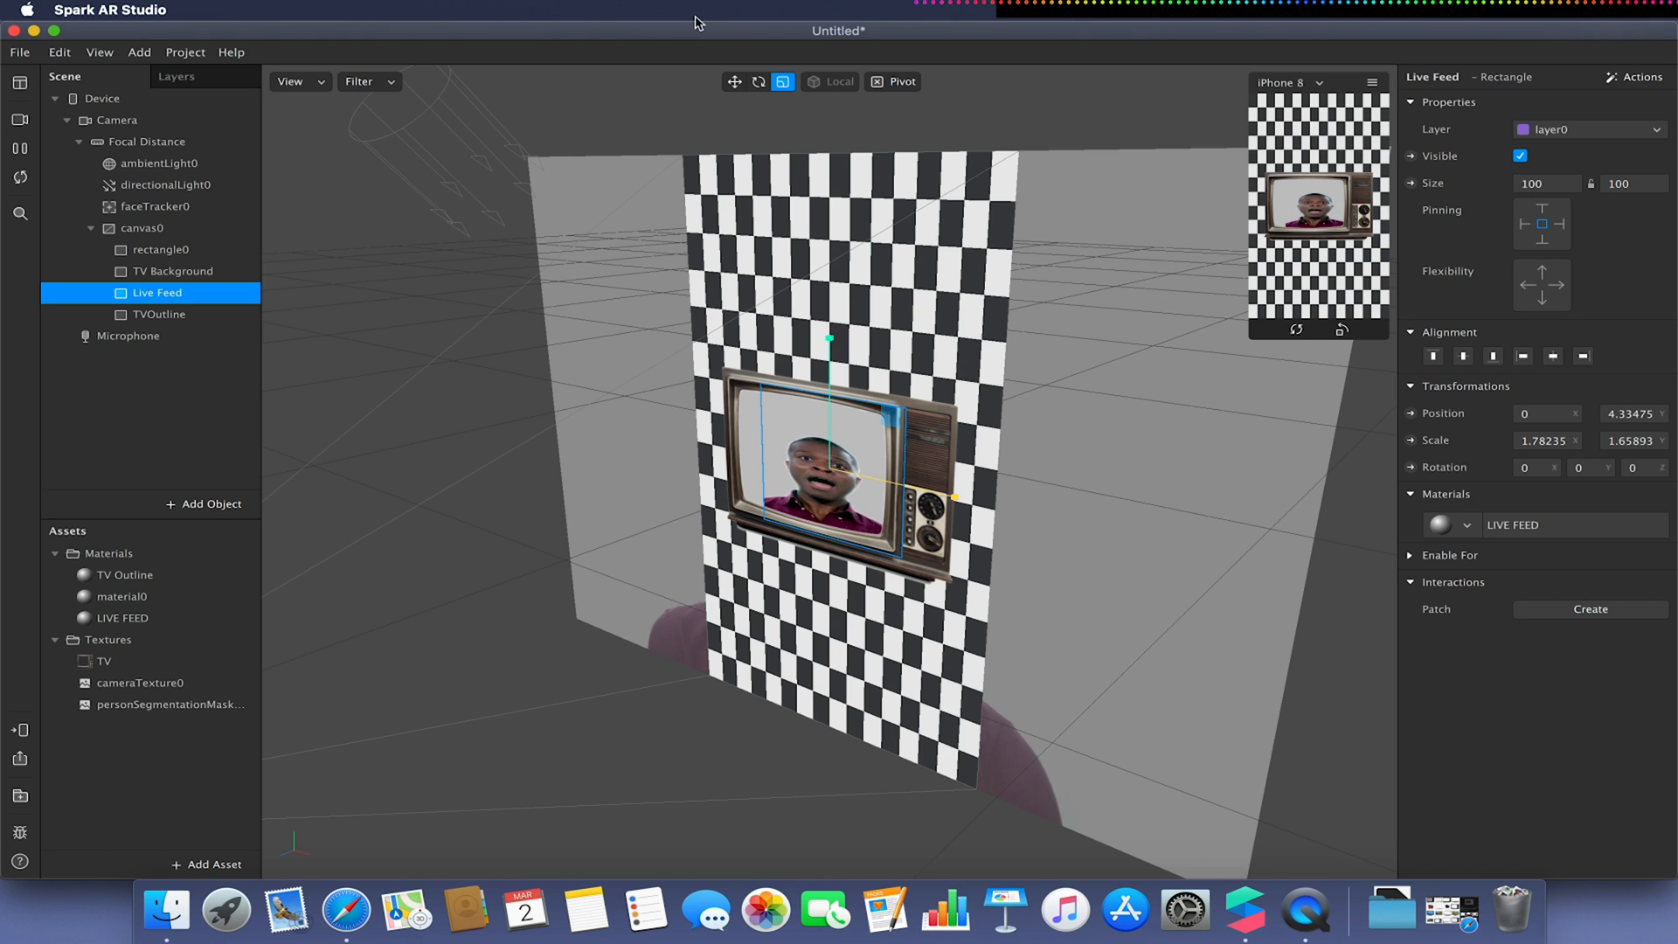
left_click(733, 82)
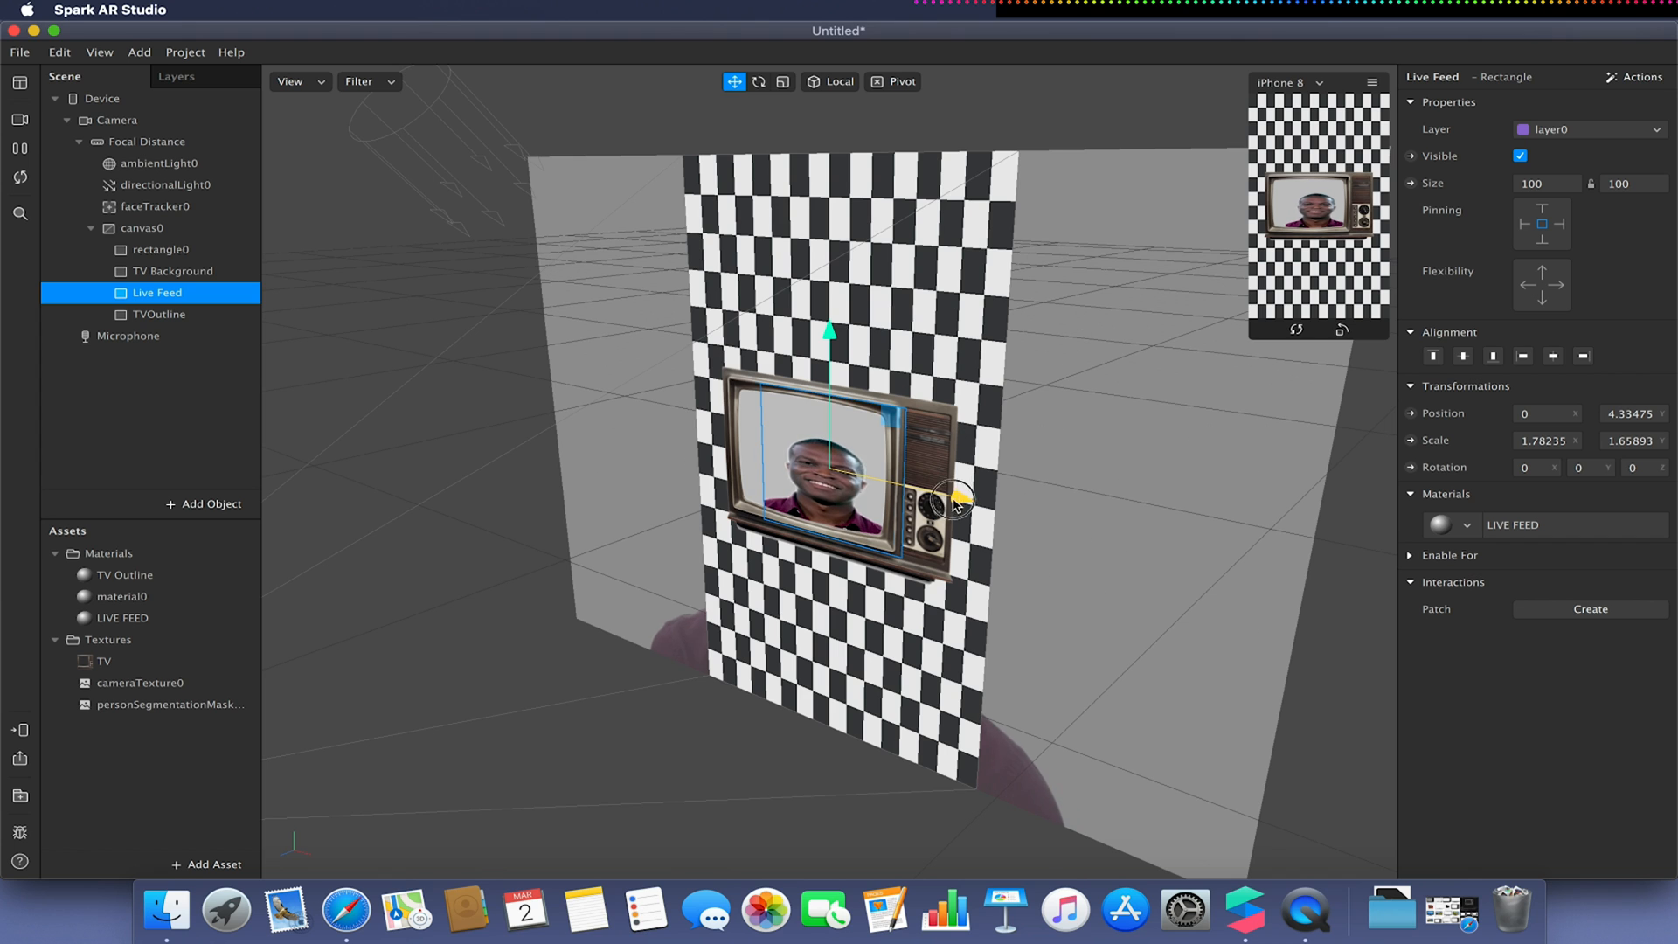
left_click_drag(954, 498, 937, 502)
Narrow the Live Feed image further to fit the screen and orbit to a head-on view.
left_click(783, 81)
left_click_drag(932, 493, 918, 500)
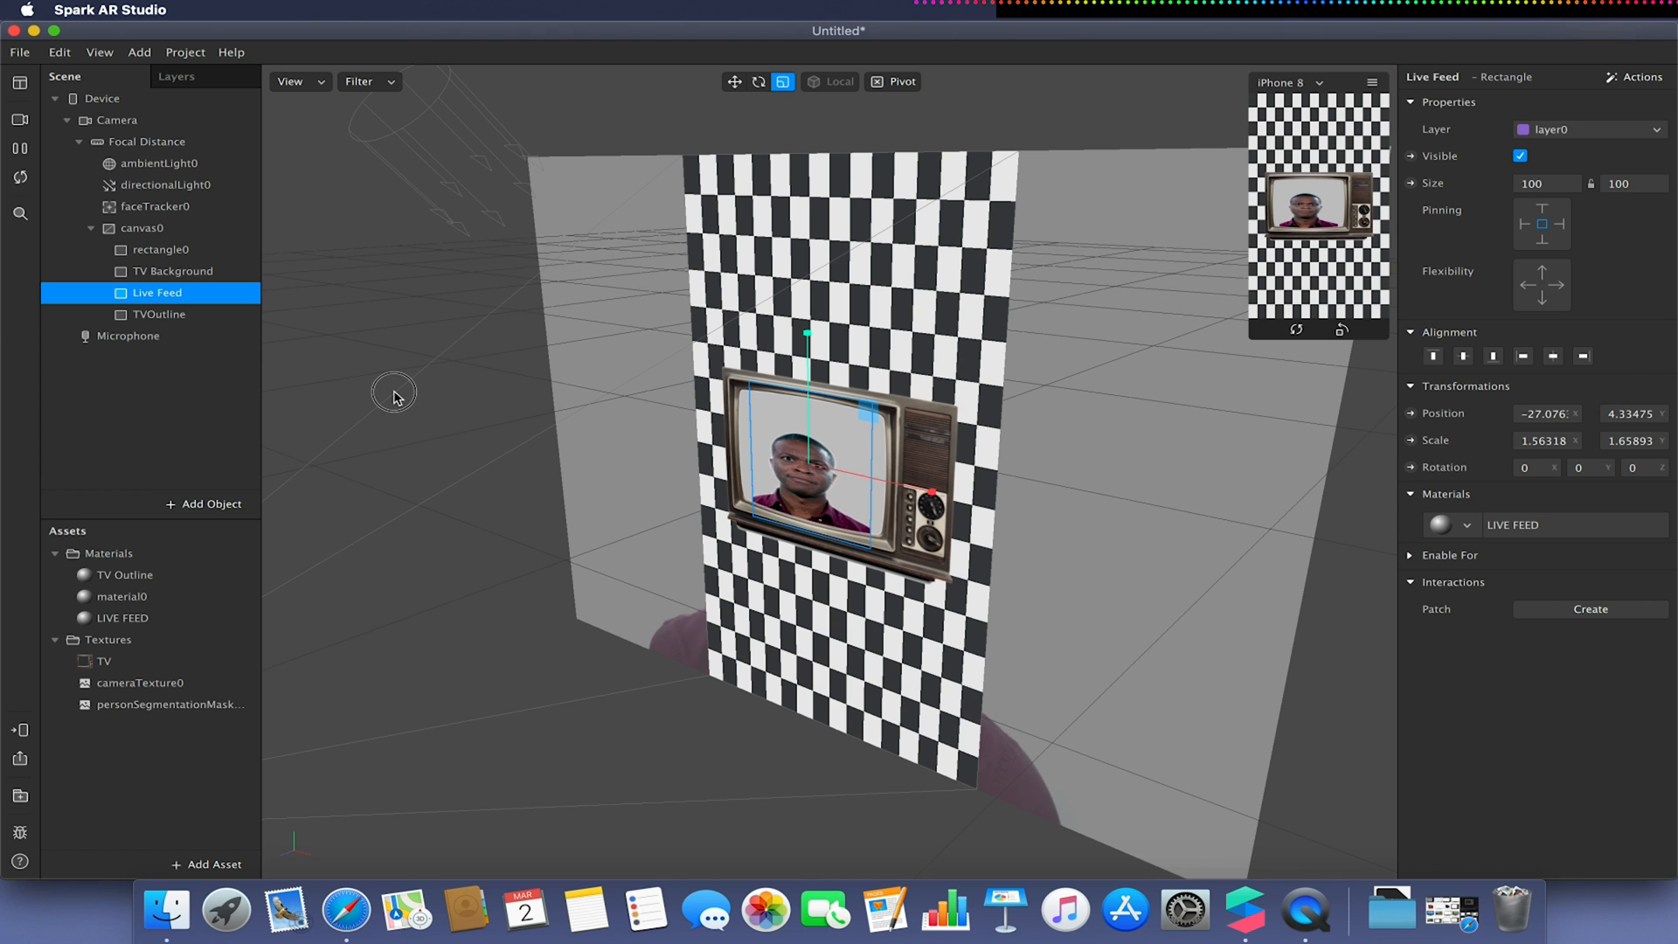
left_click(394, 393)
mouse_move(659, 416)
left_mouse_down()
mouse_move(717, 373)
mouse_move(701, 397)
left_mouse_up()
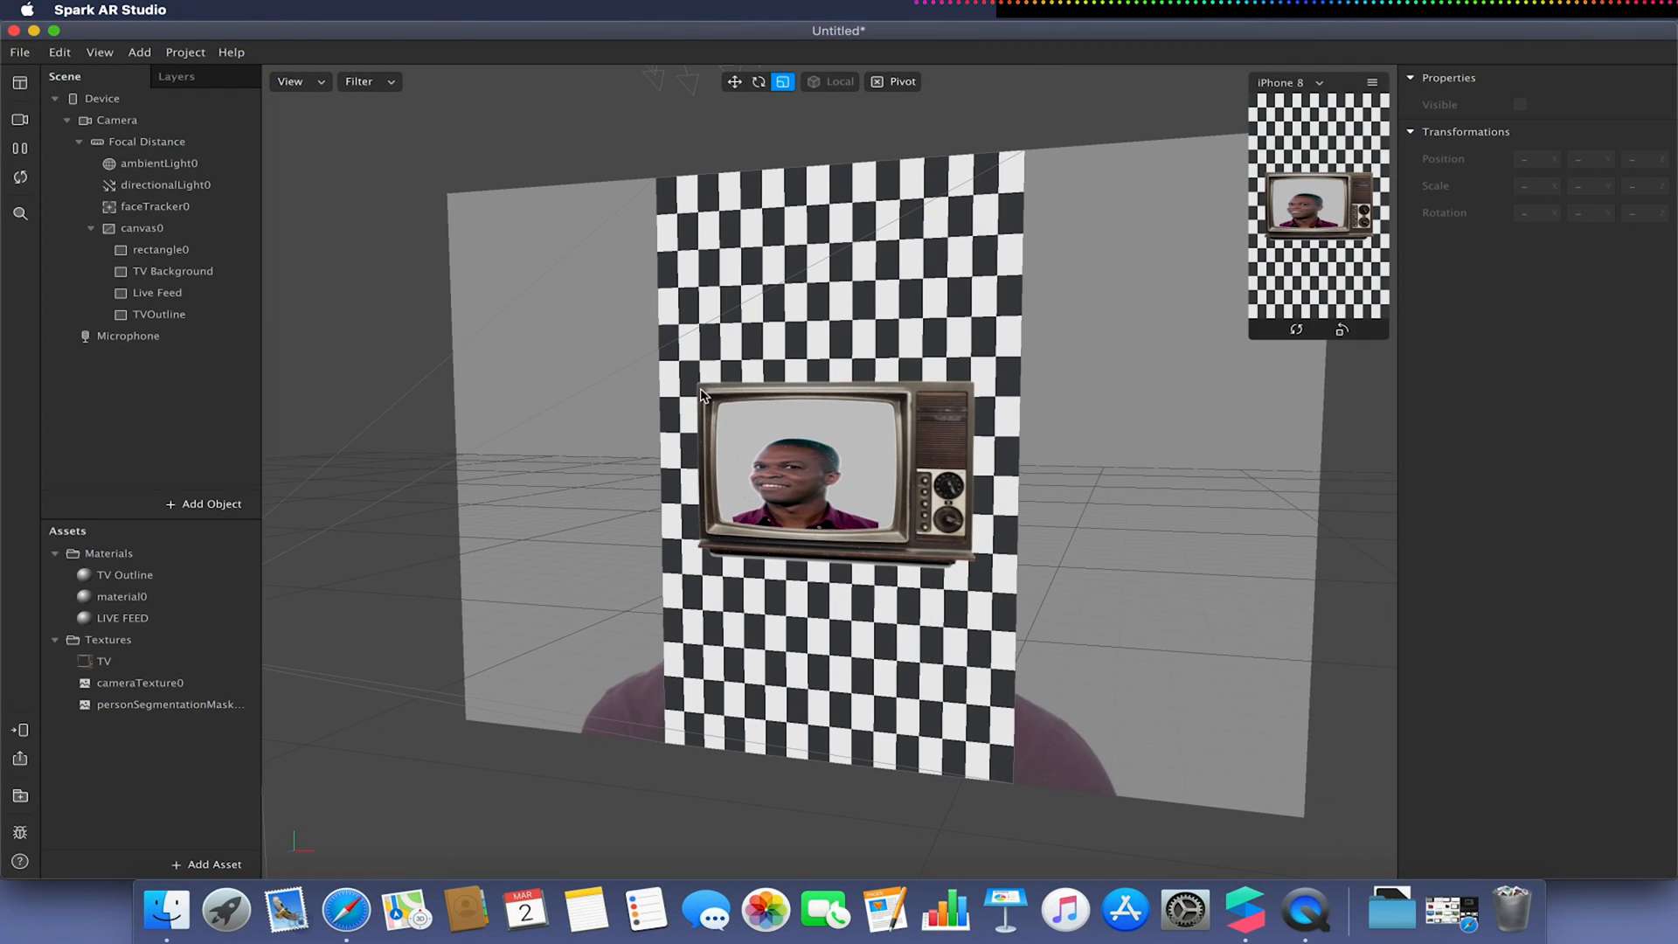
Turn off Use Depth Test in the LIVE FEED material's advanced render options.
double_click(128, 618)
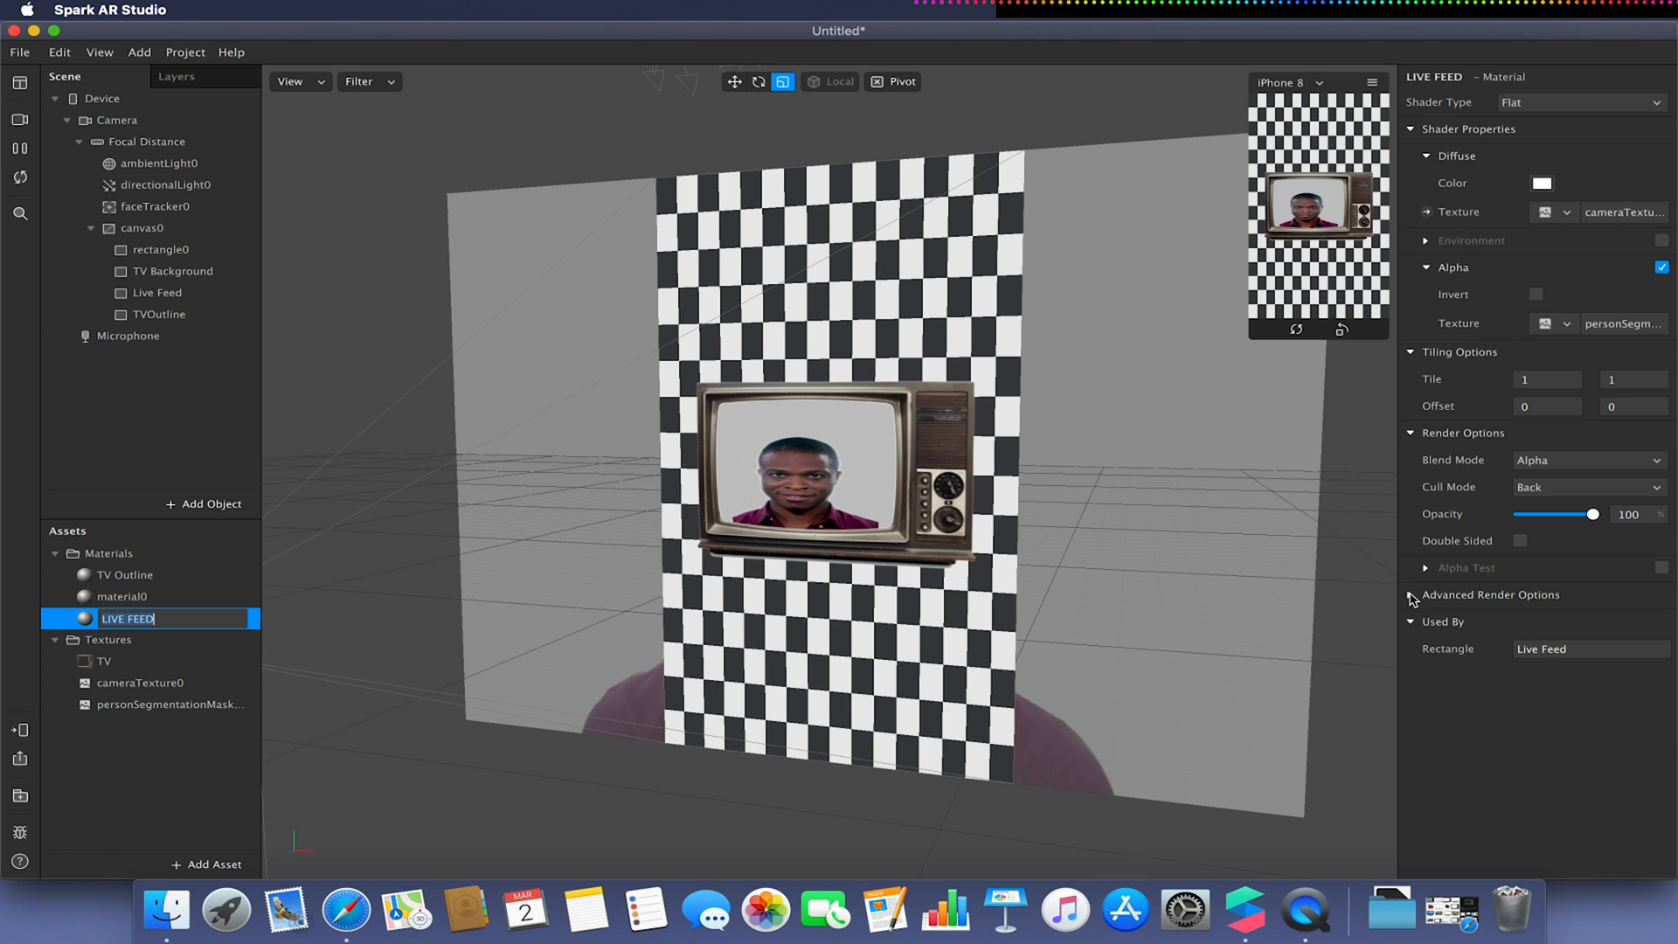
left_click(1410, 594)
left_click(1520, 647)
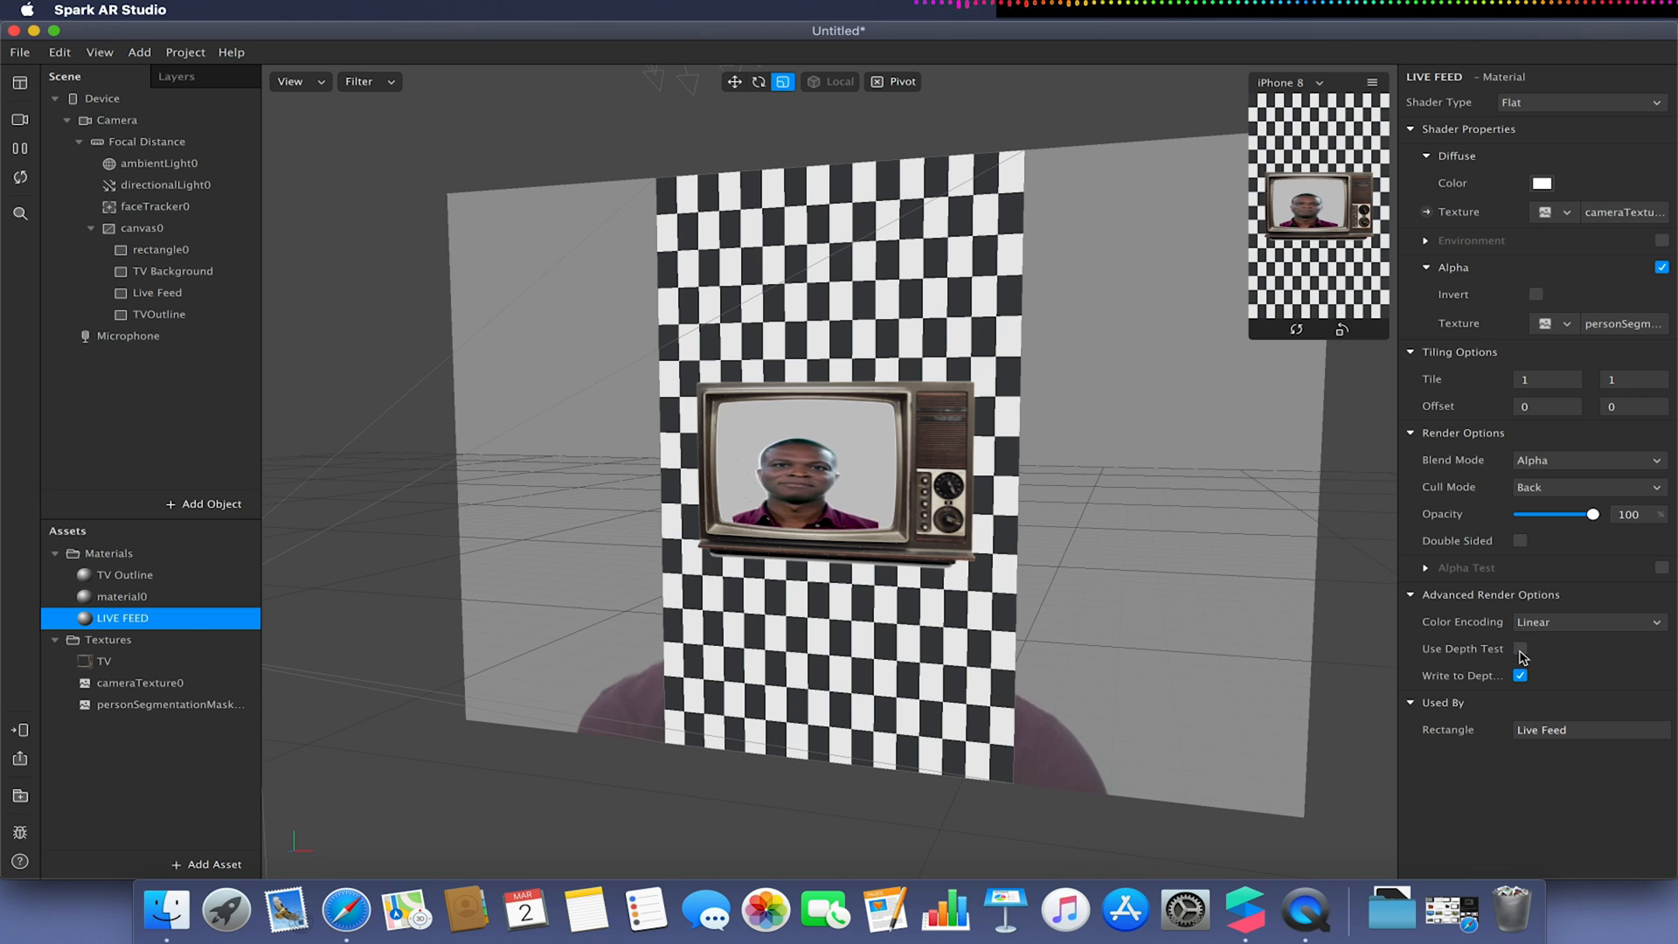
Turn off Use Depth Test for material0 and reveal TV Outline's advanced render options.
left_click(225, 597)
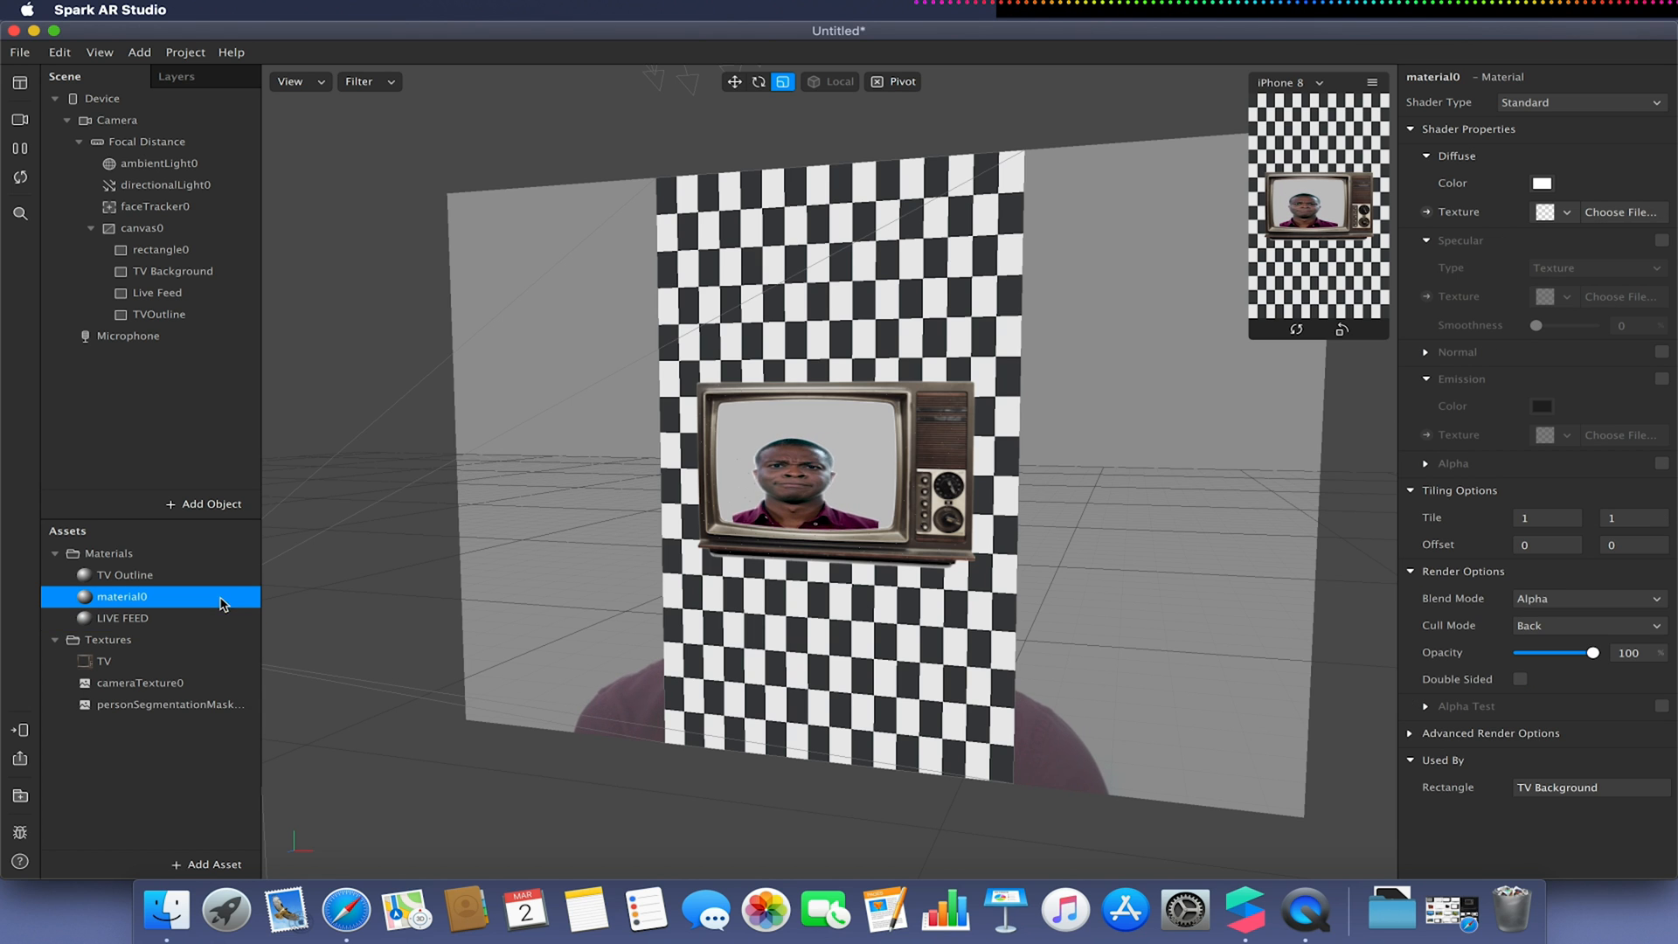
left_click(1403, 734)
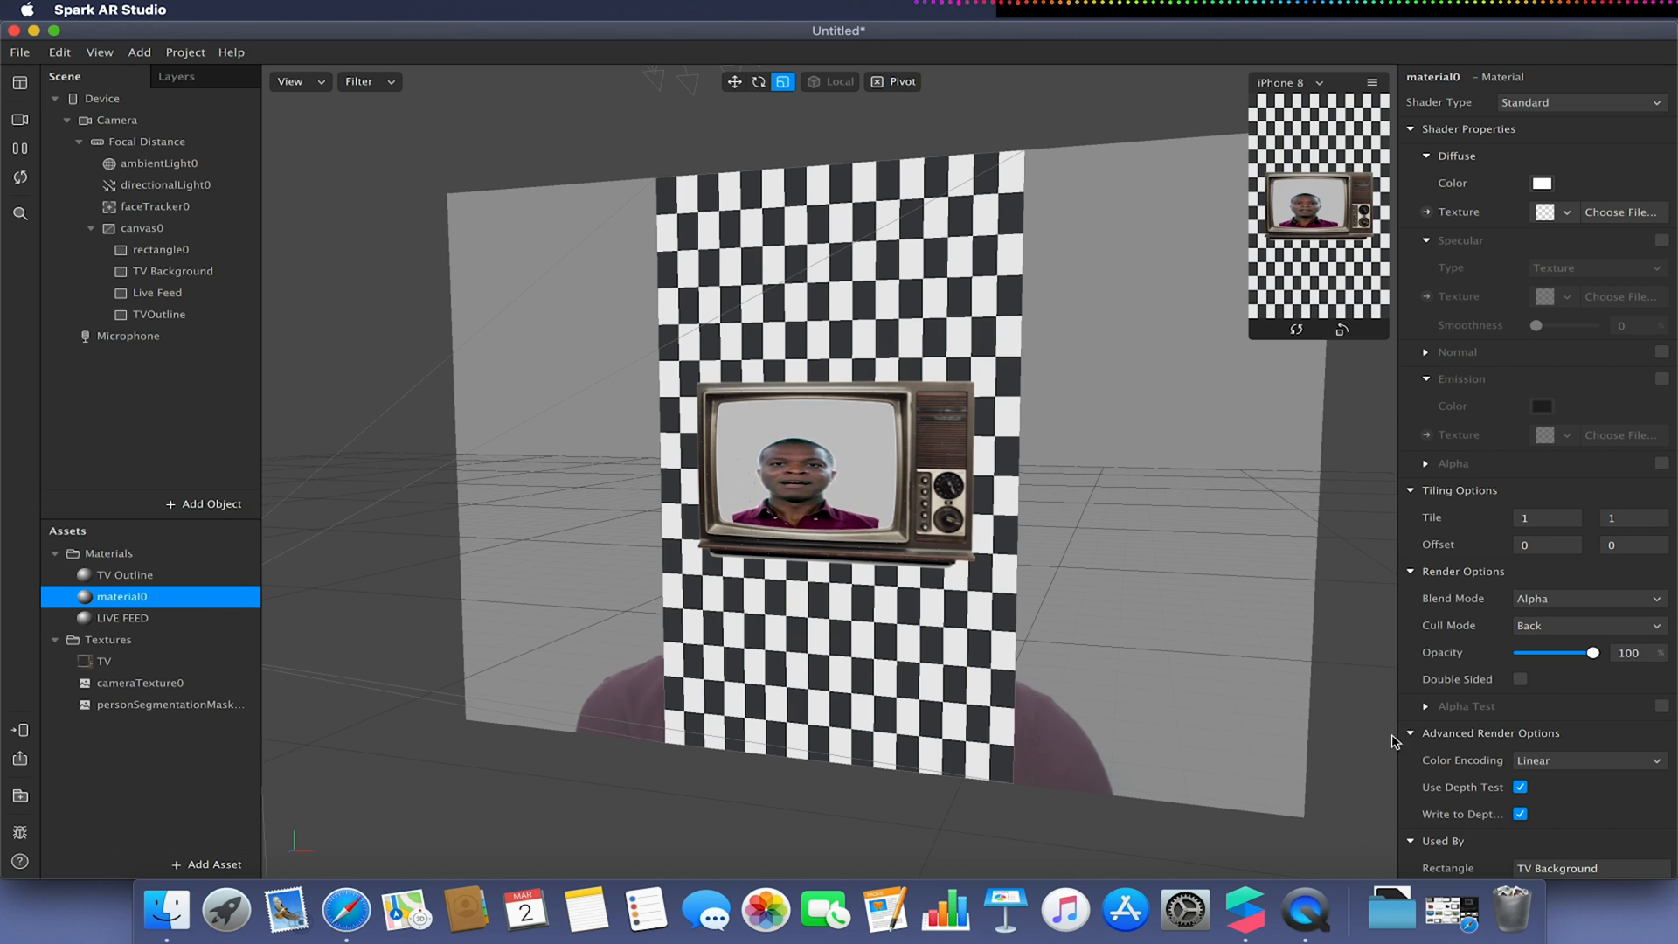
left_click(1519, 787)
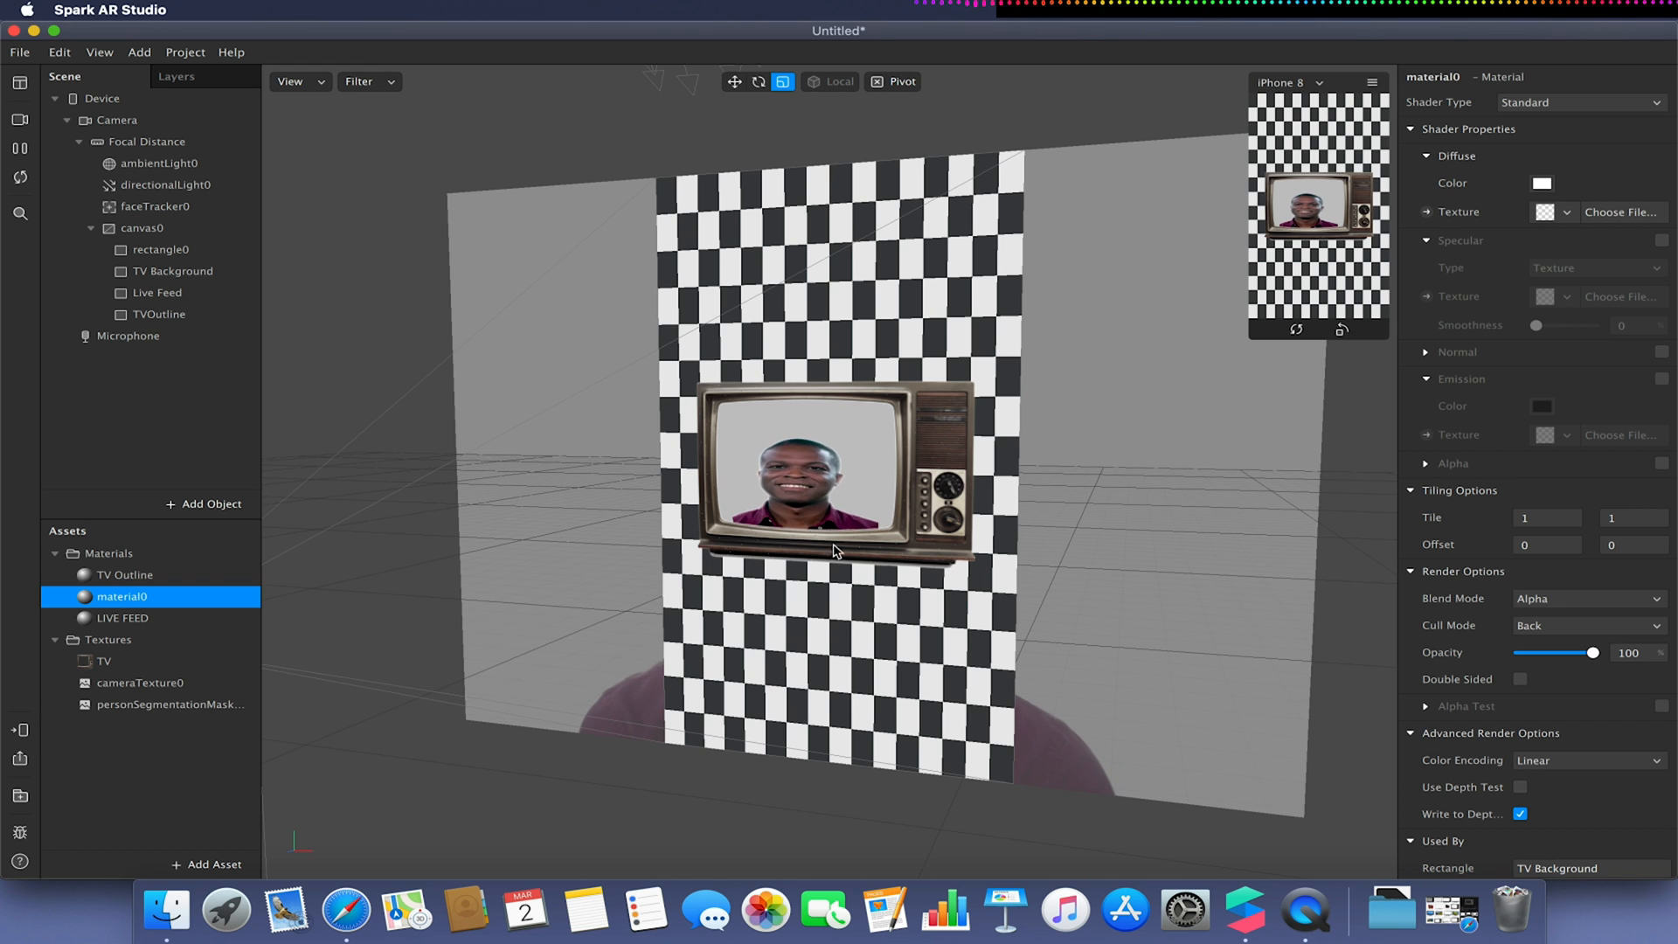
left_click(119, 575)
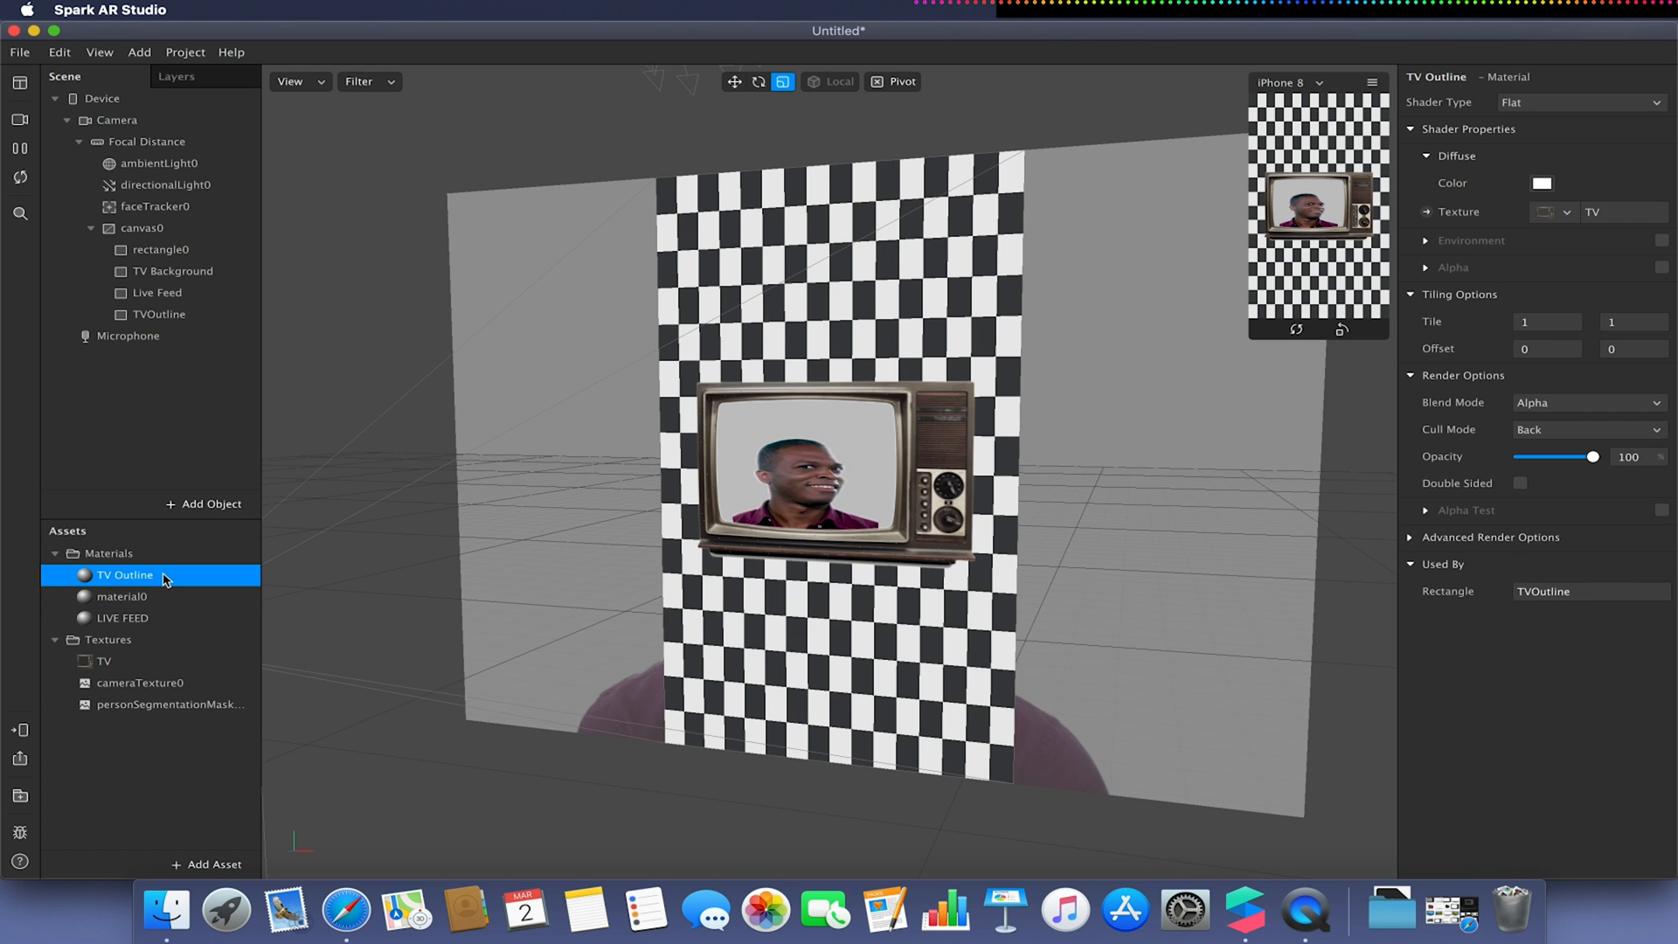
left_click(1410, 538)
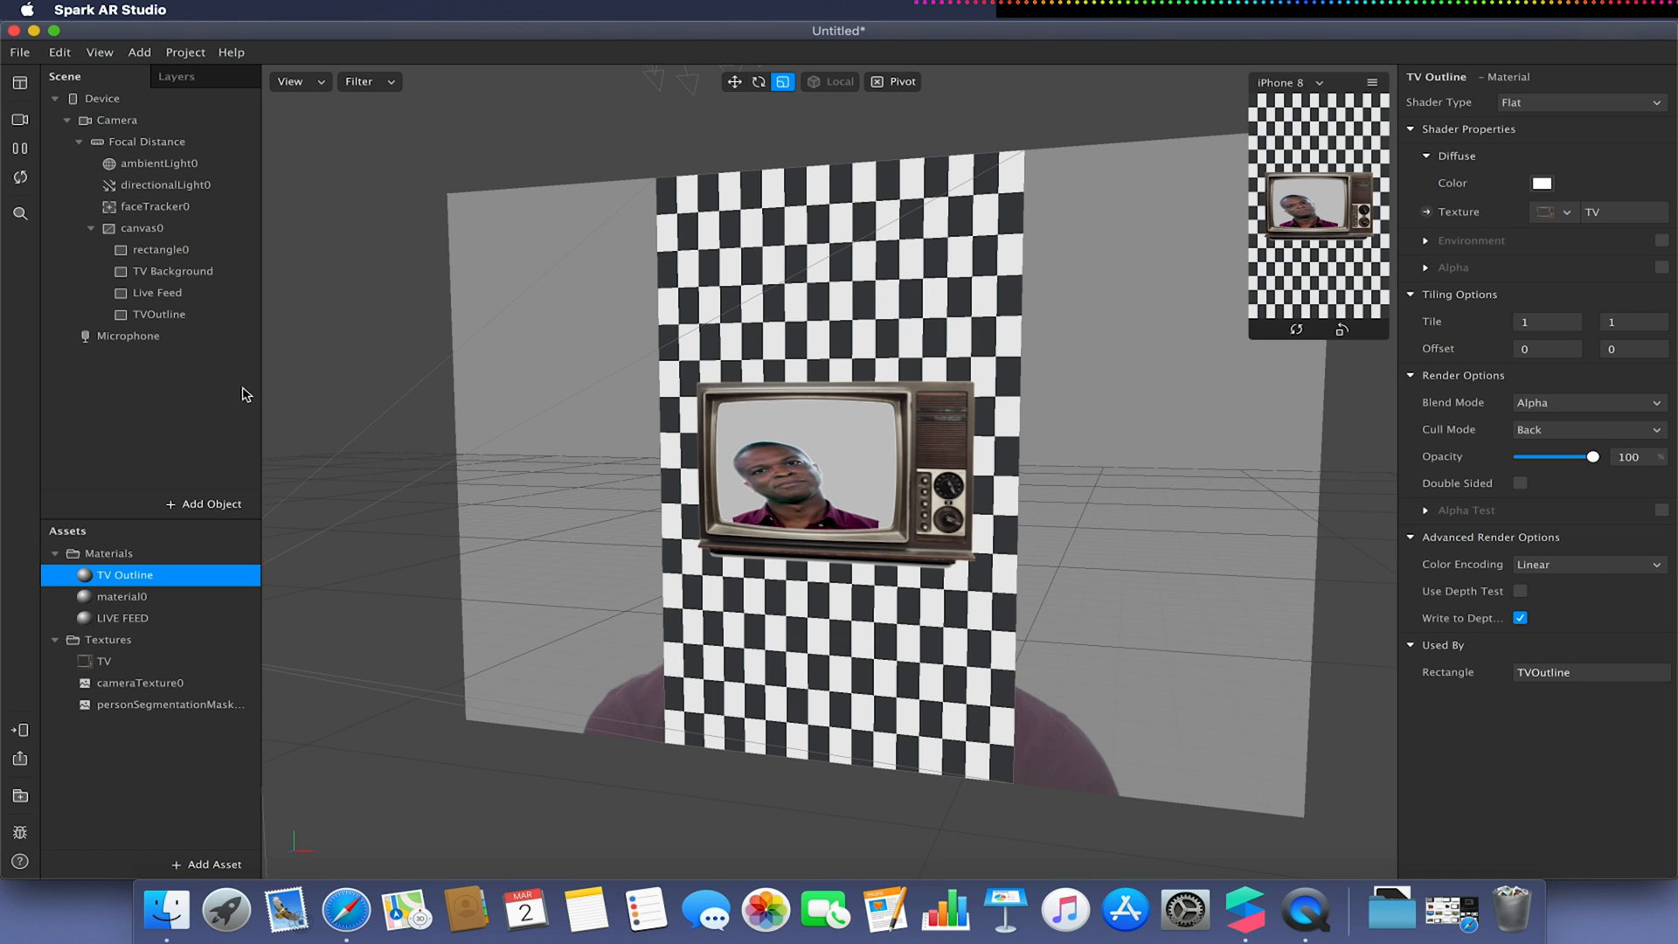
Assign a newly created material to the full-screen checkerboard rectangle0.
left_click(185, 252)
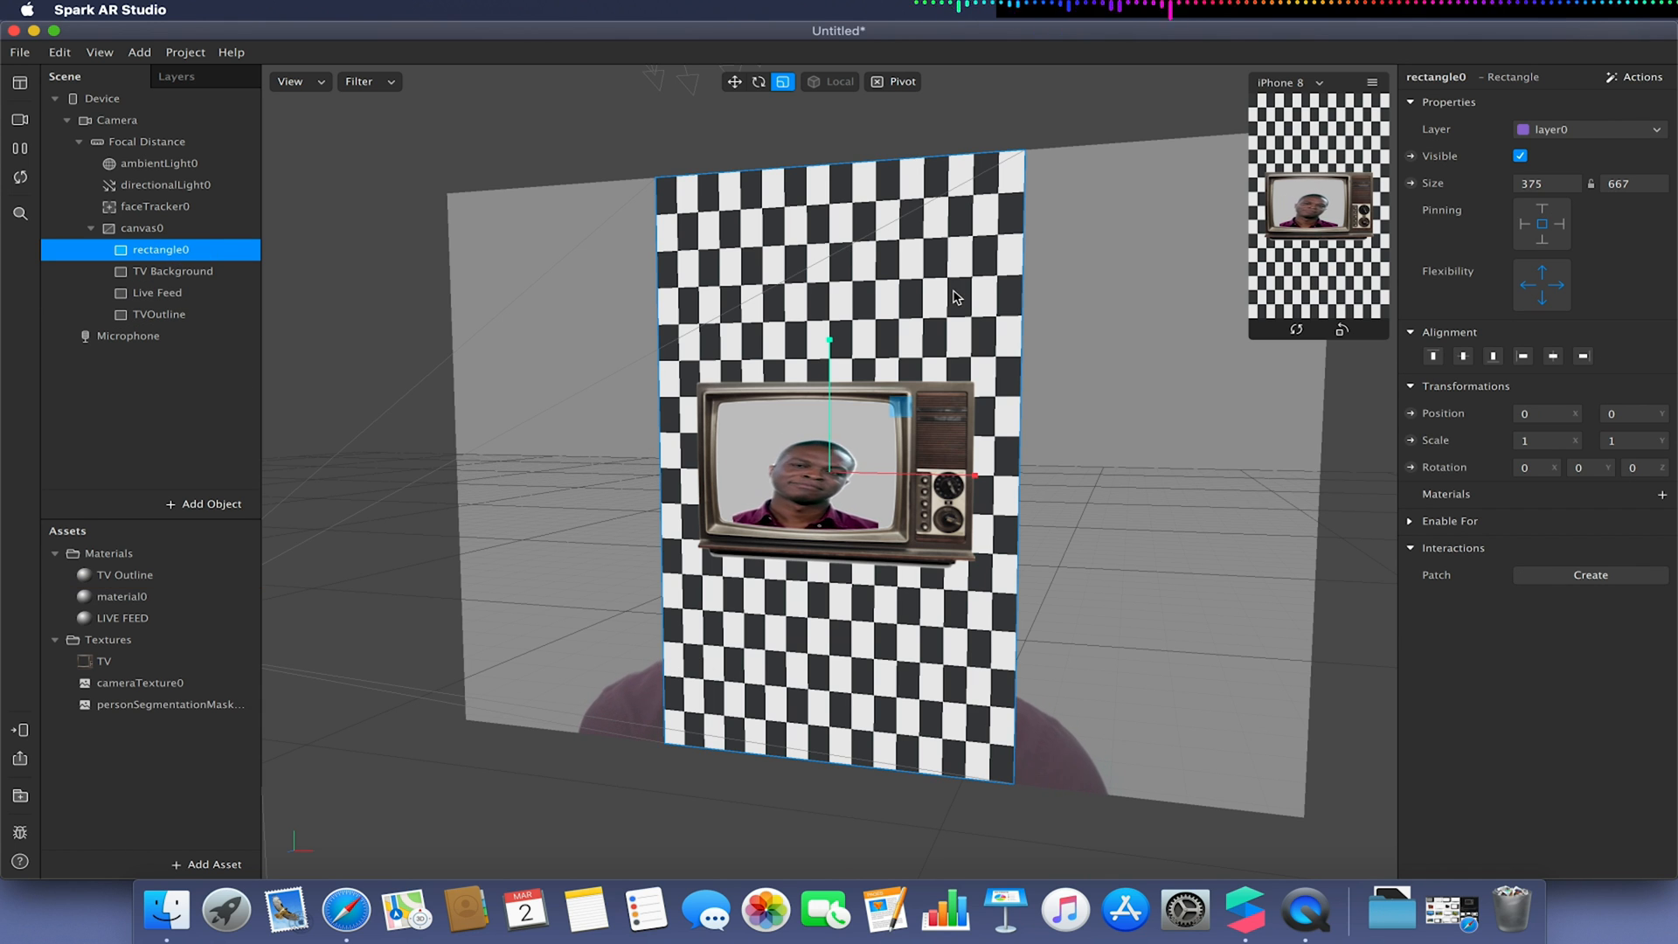
left_click(1657, 496)
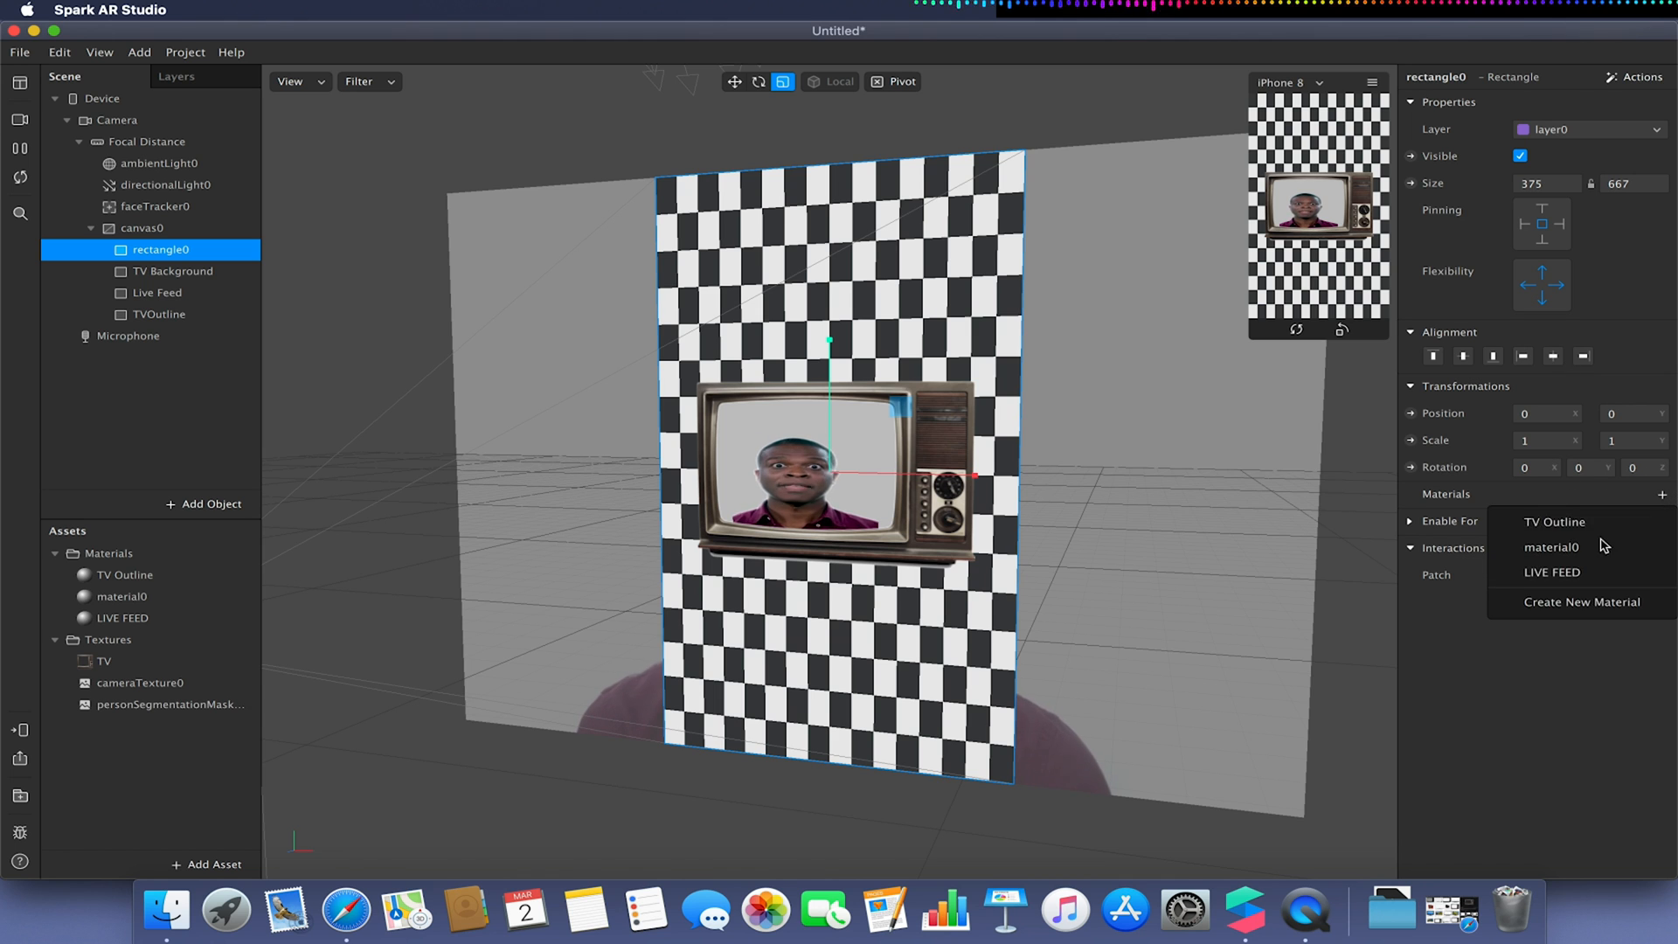
left_click(1547, 593)
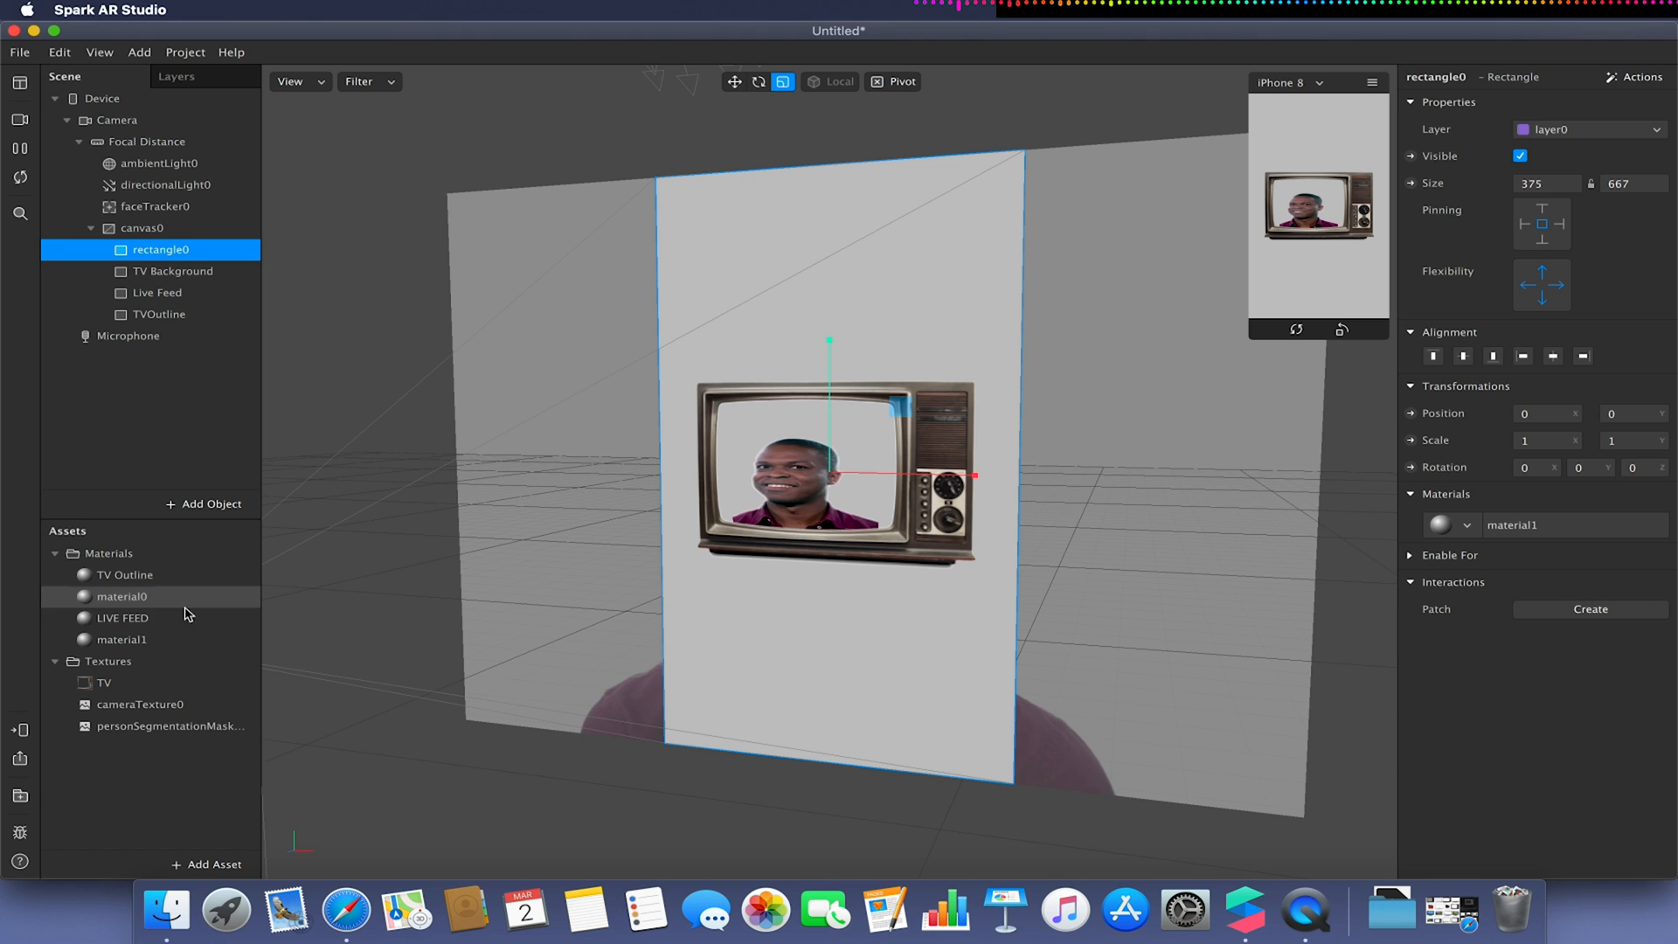
Set the new material1's Diffuse Color to black in the colour picker.
left_click(121, 638)
left_click(1542, 183)
left_click_drag(194, 759, 213, 761)
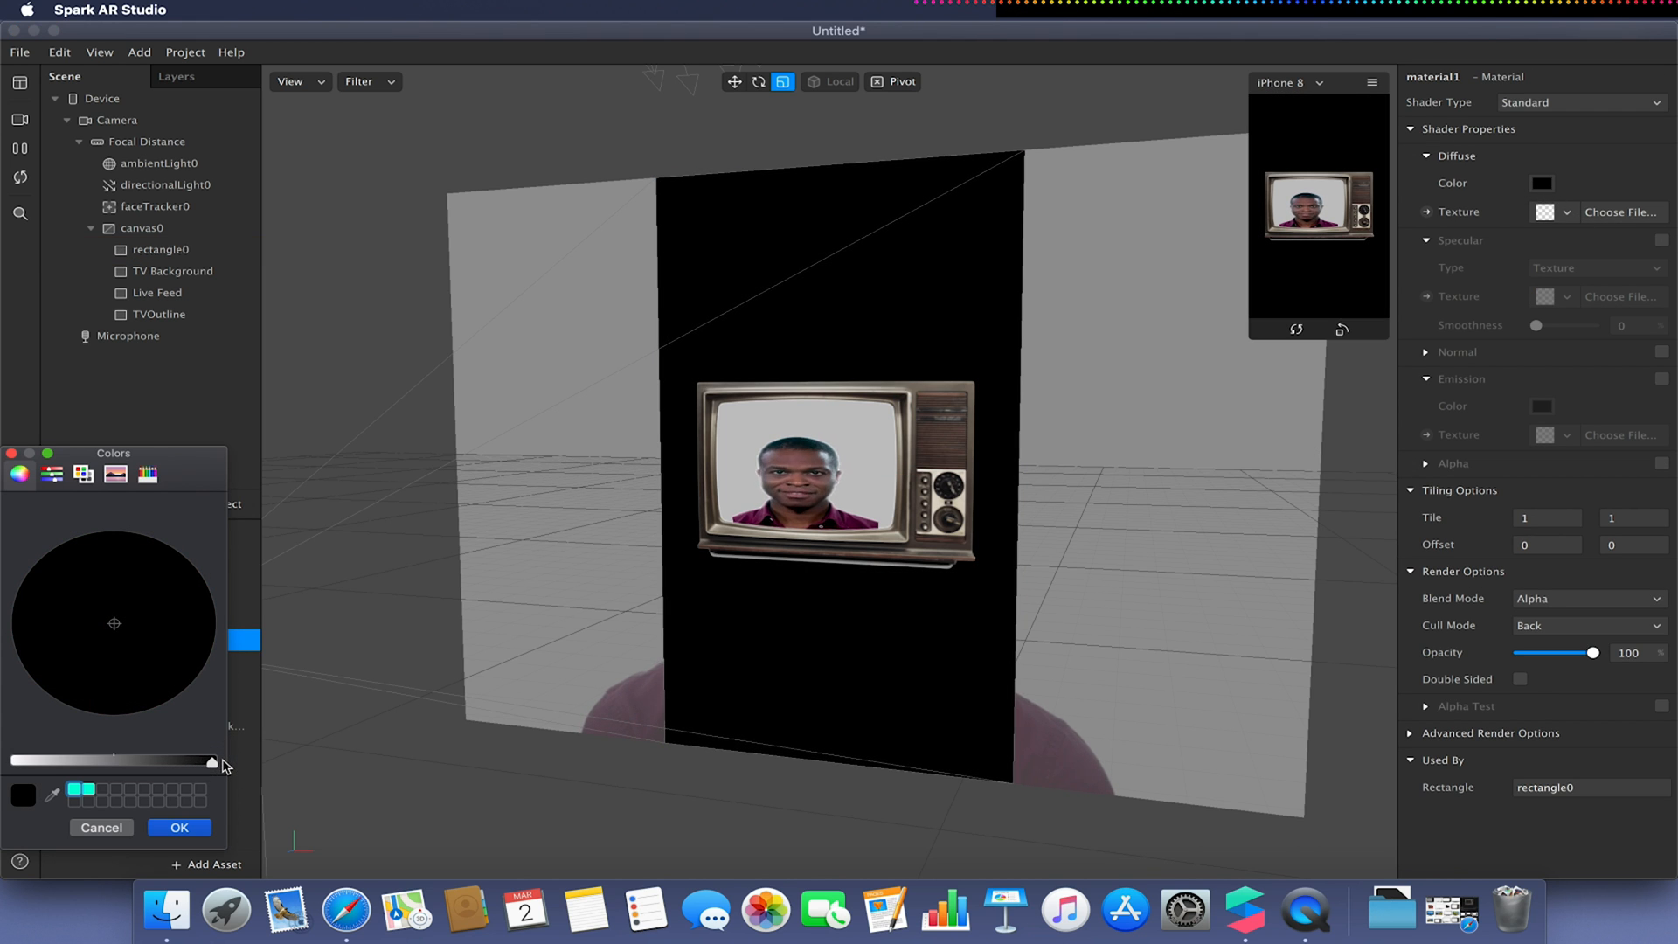
left_click(517, 807)
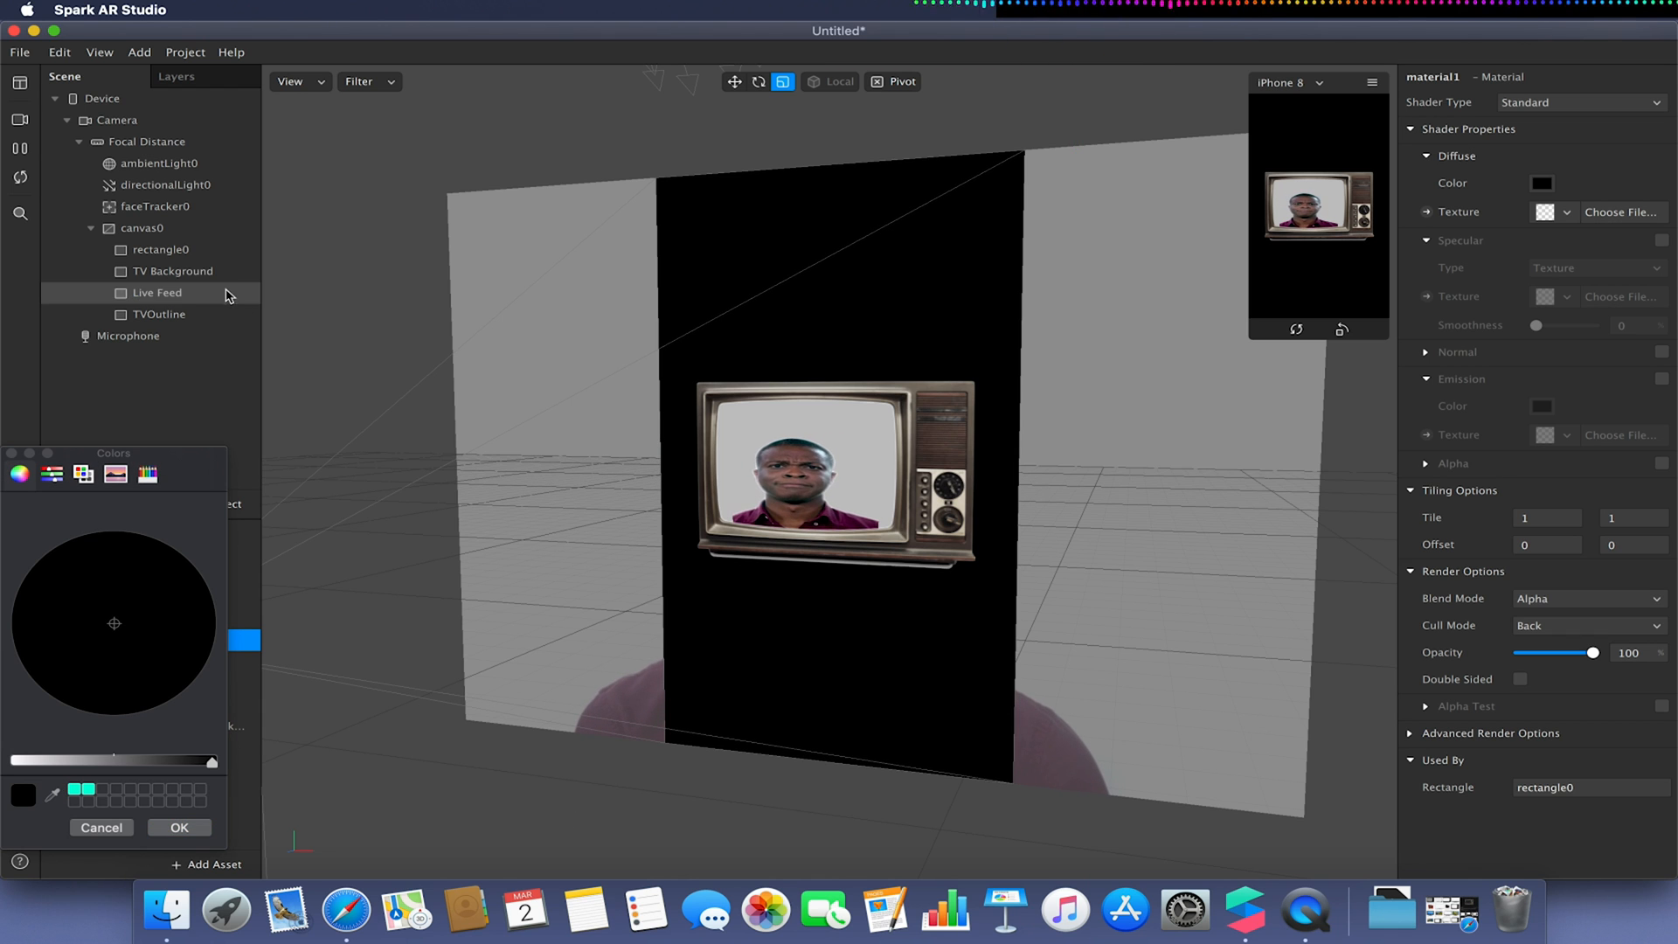
left_click(196, 834)
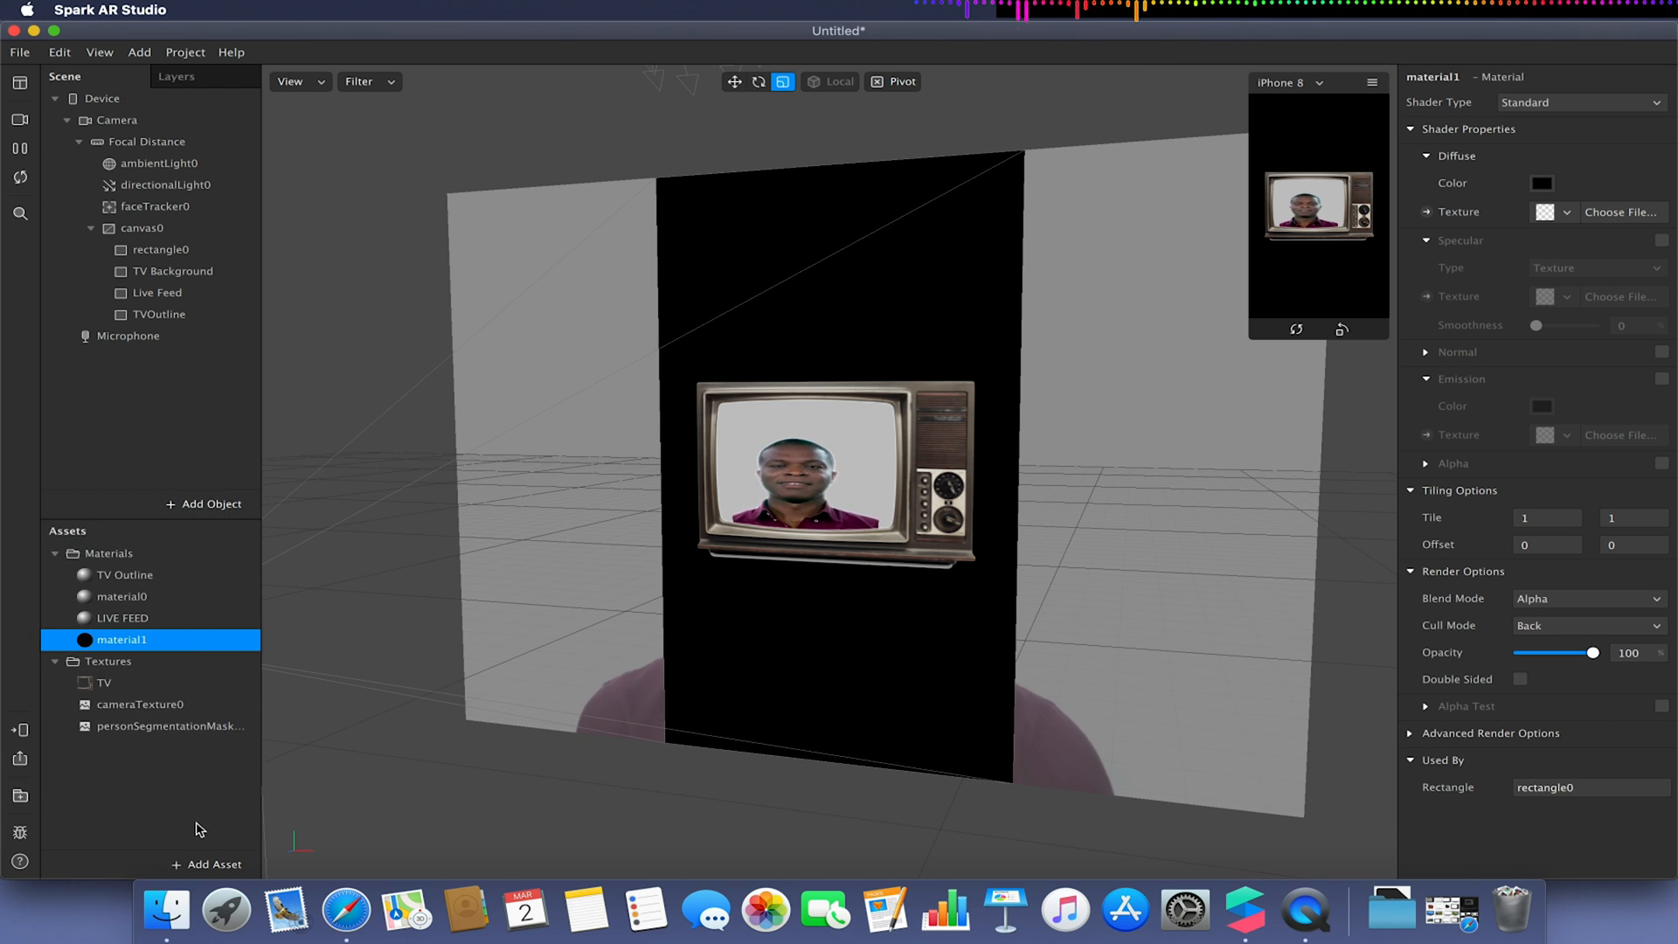
Check the LIVE FEED material's diffuse colour and keep it white.
left_click(191, 625)
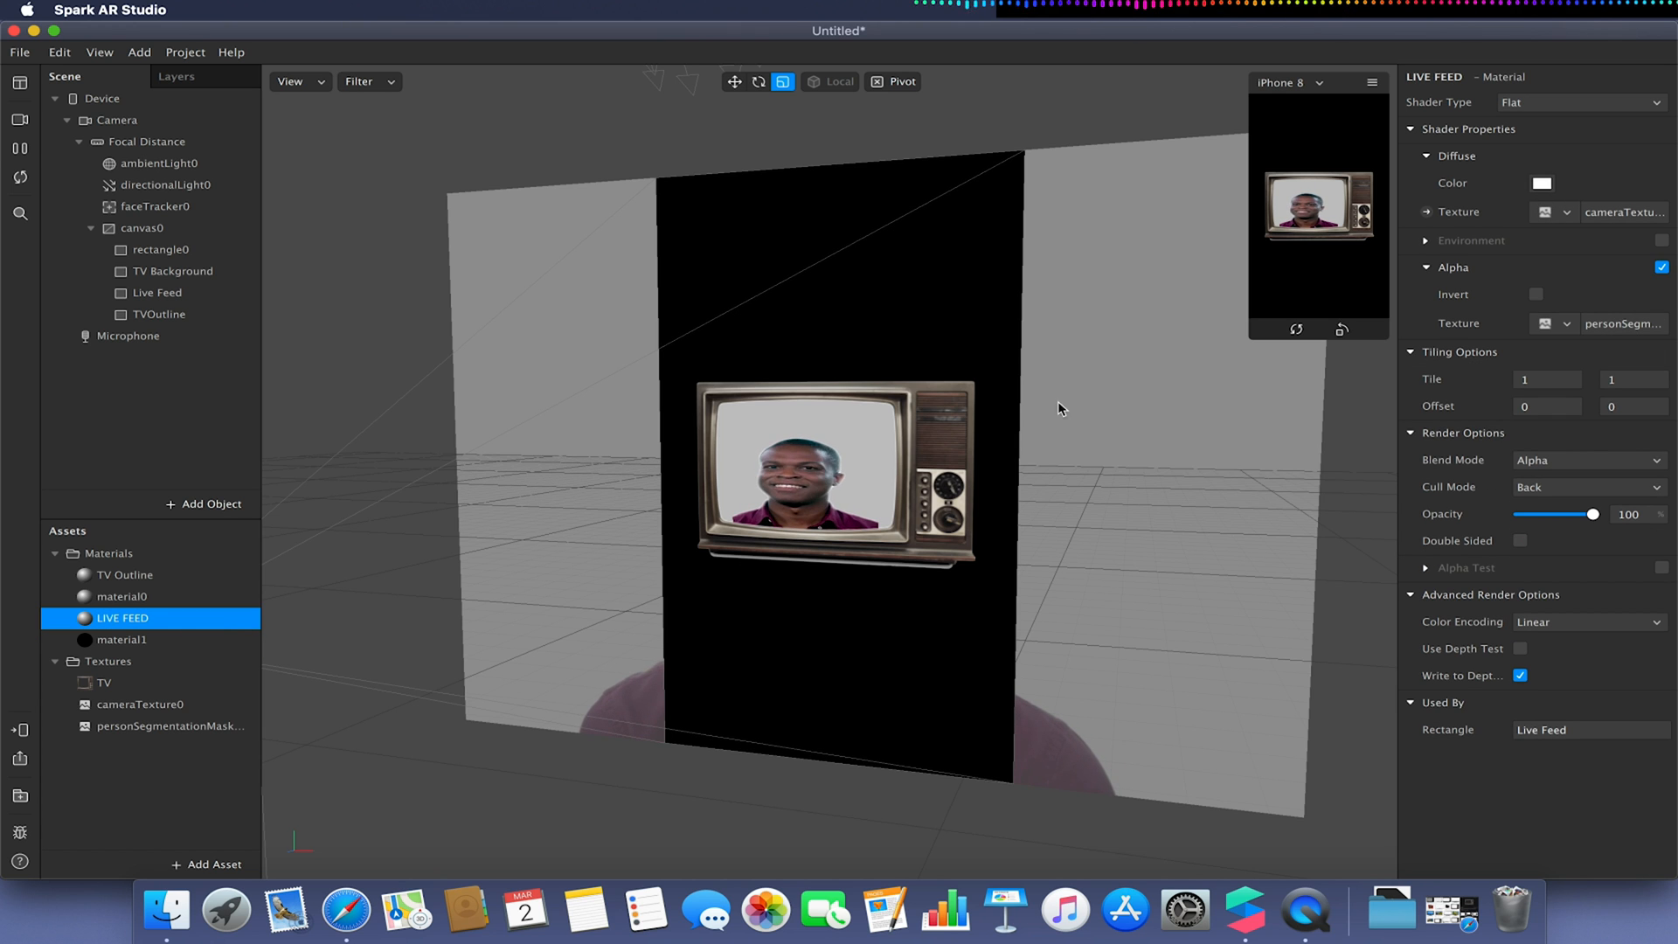
left_click(1543, 185)
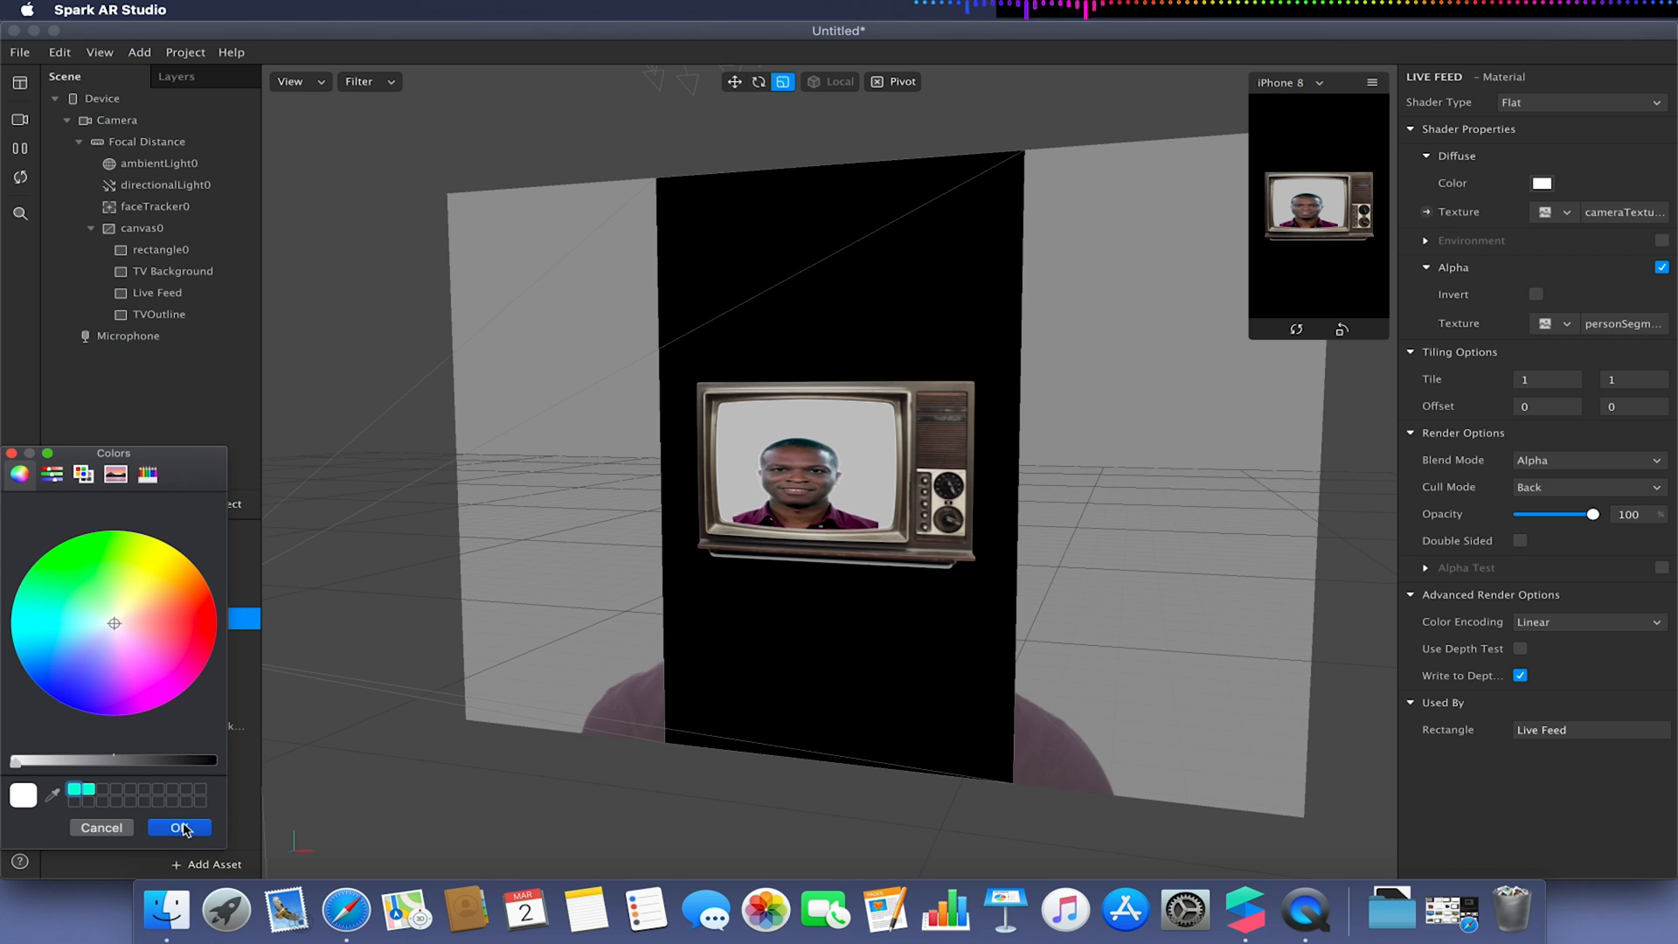
left_click(102, 827)
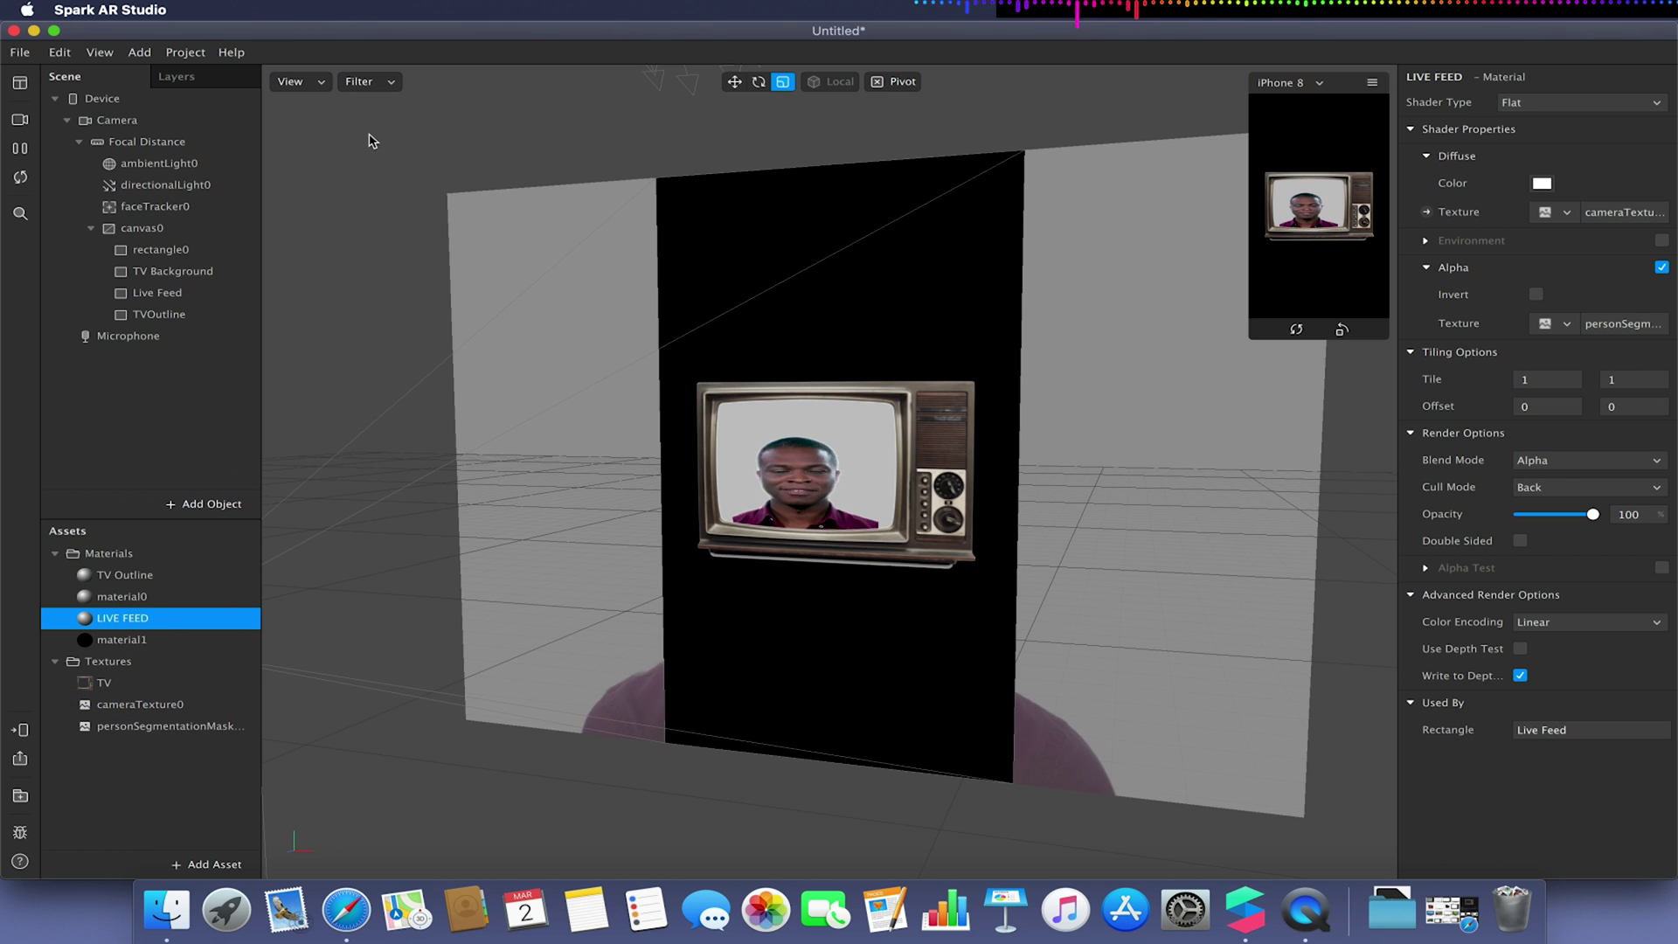
Show the Patch Editor and bring the LIVE FEED material into it.
left_click(100, 52)
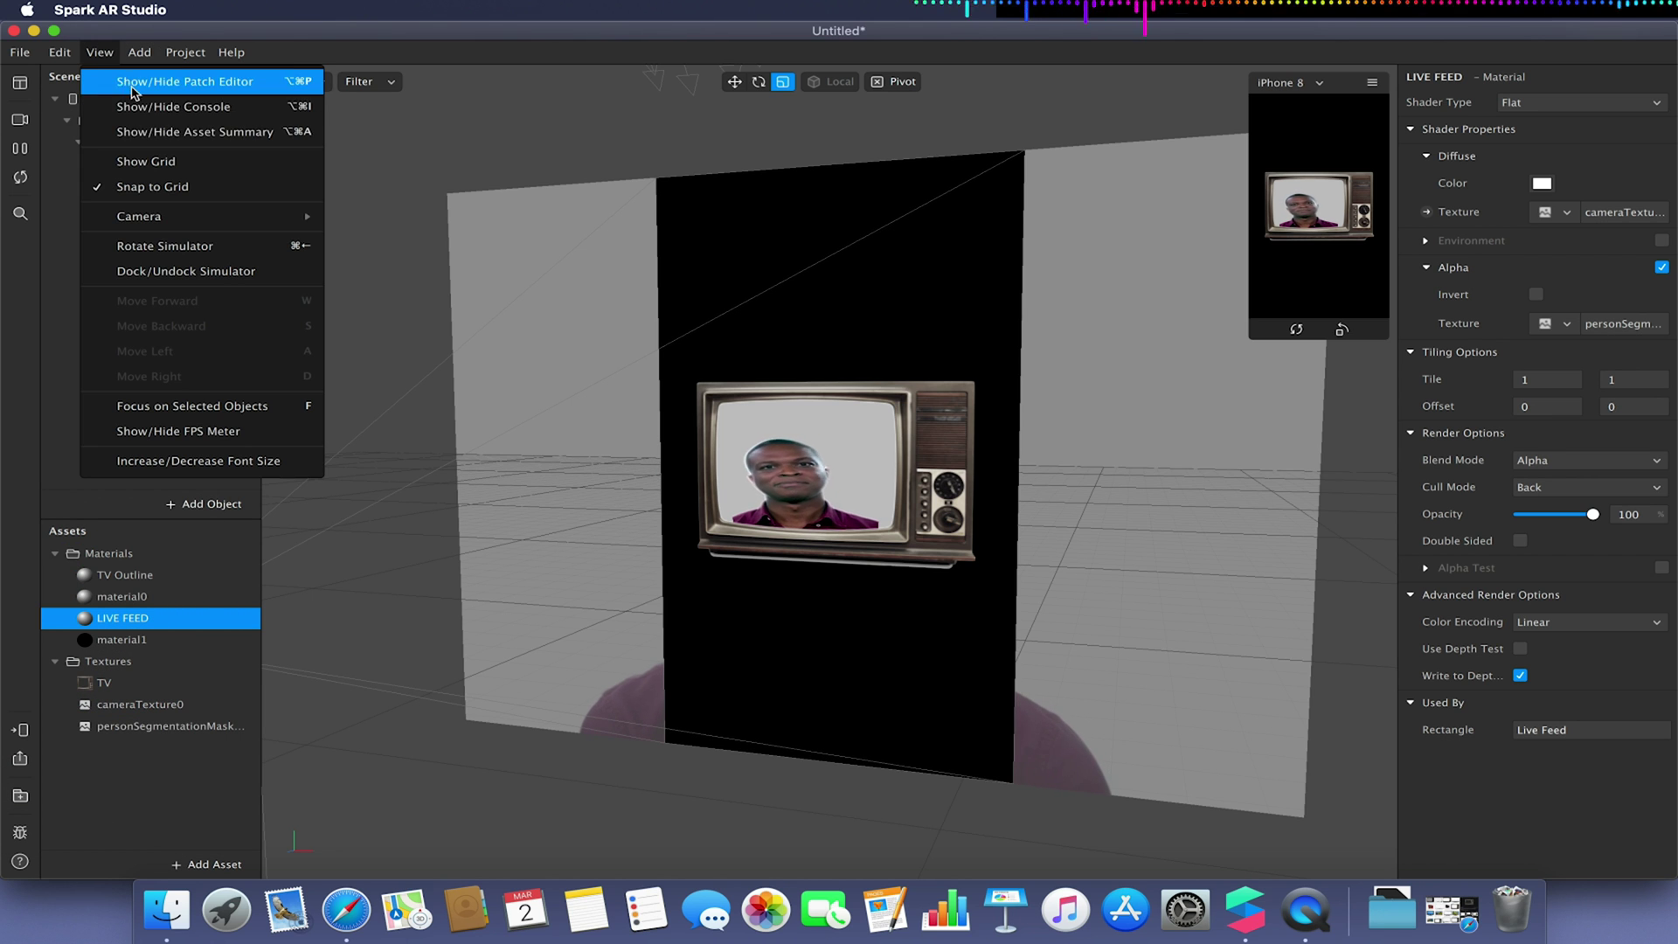
left_click(197, 82)
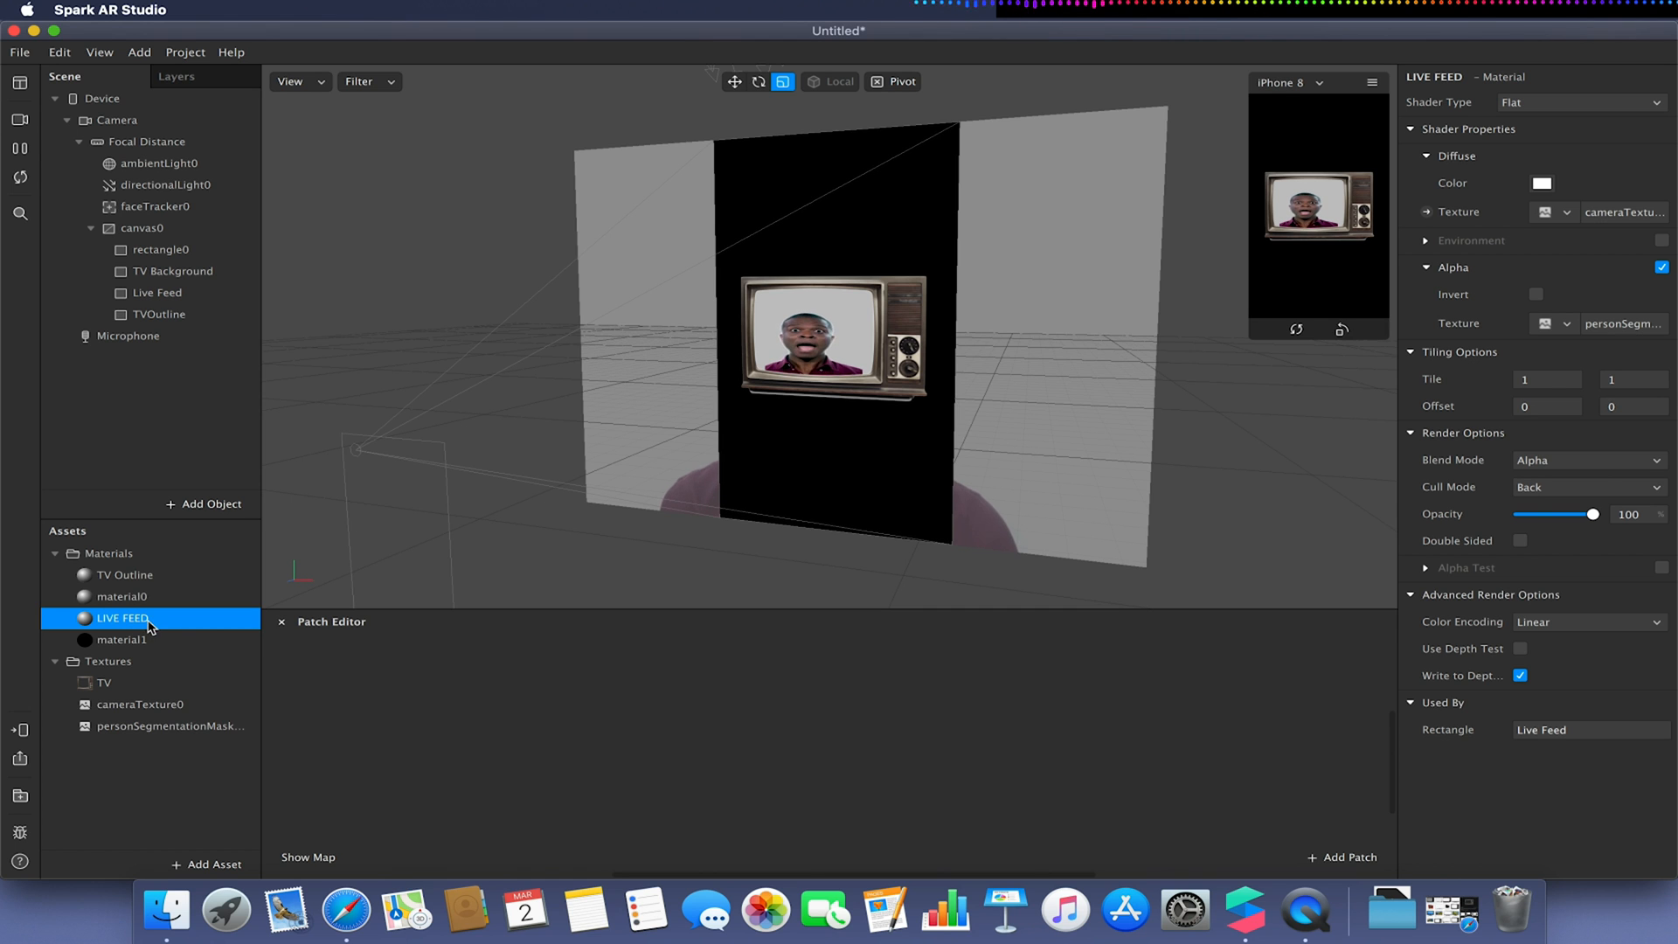
left_click_drag(157, 620, 471, 723)
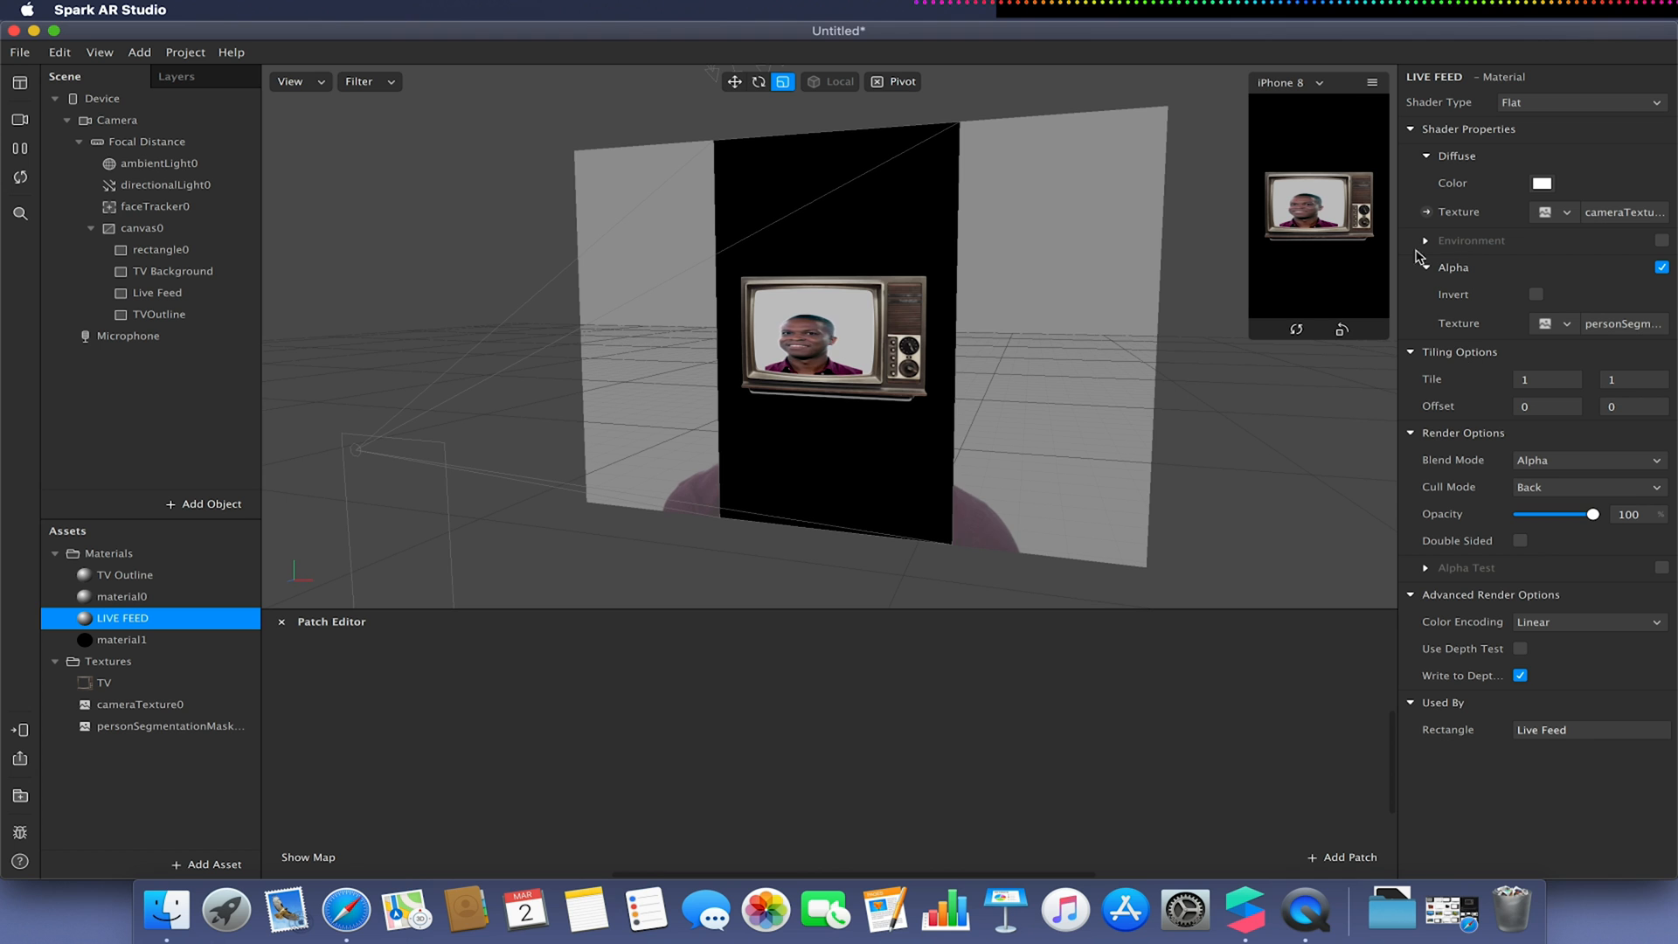
Create a LIVE FEED Diffuse Texture patch and reposition it in the graph.
left_click(1426, 210)
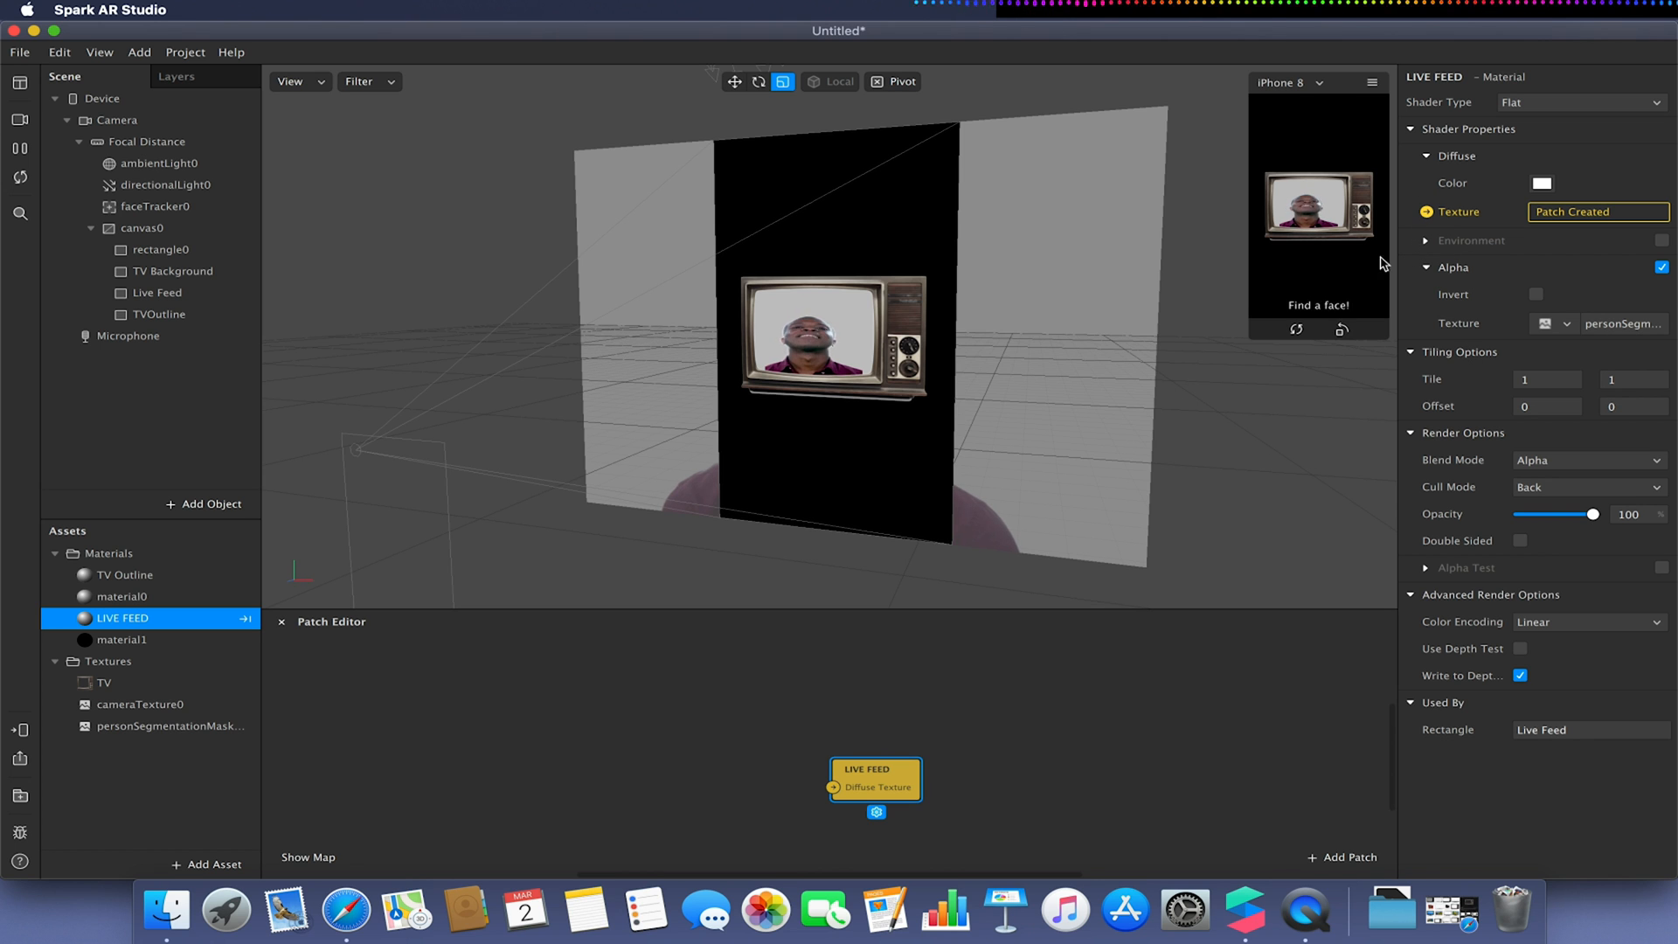
left_click_drag(895, 785, 1008, 751)
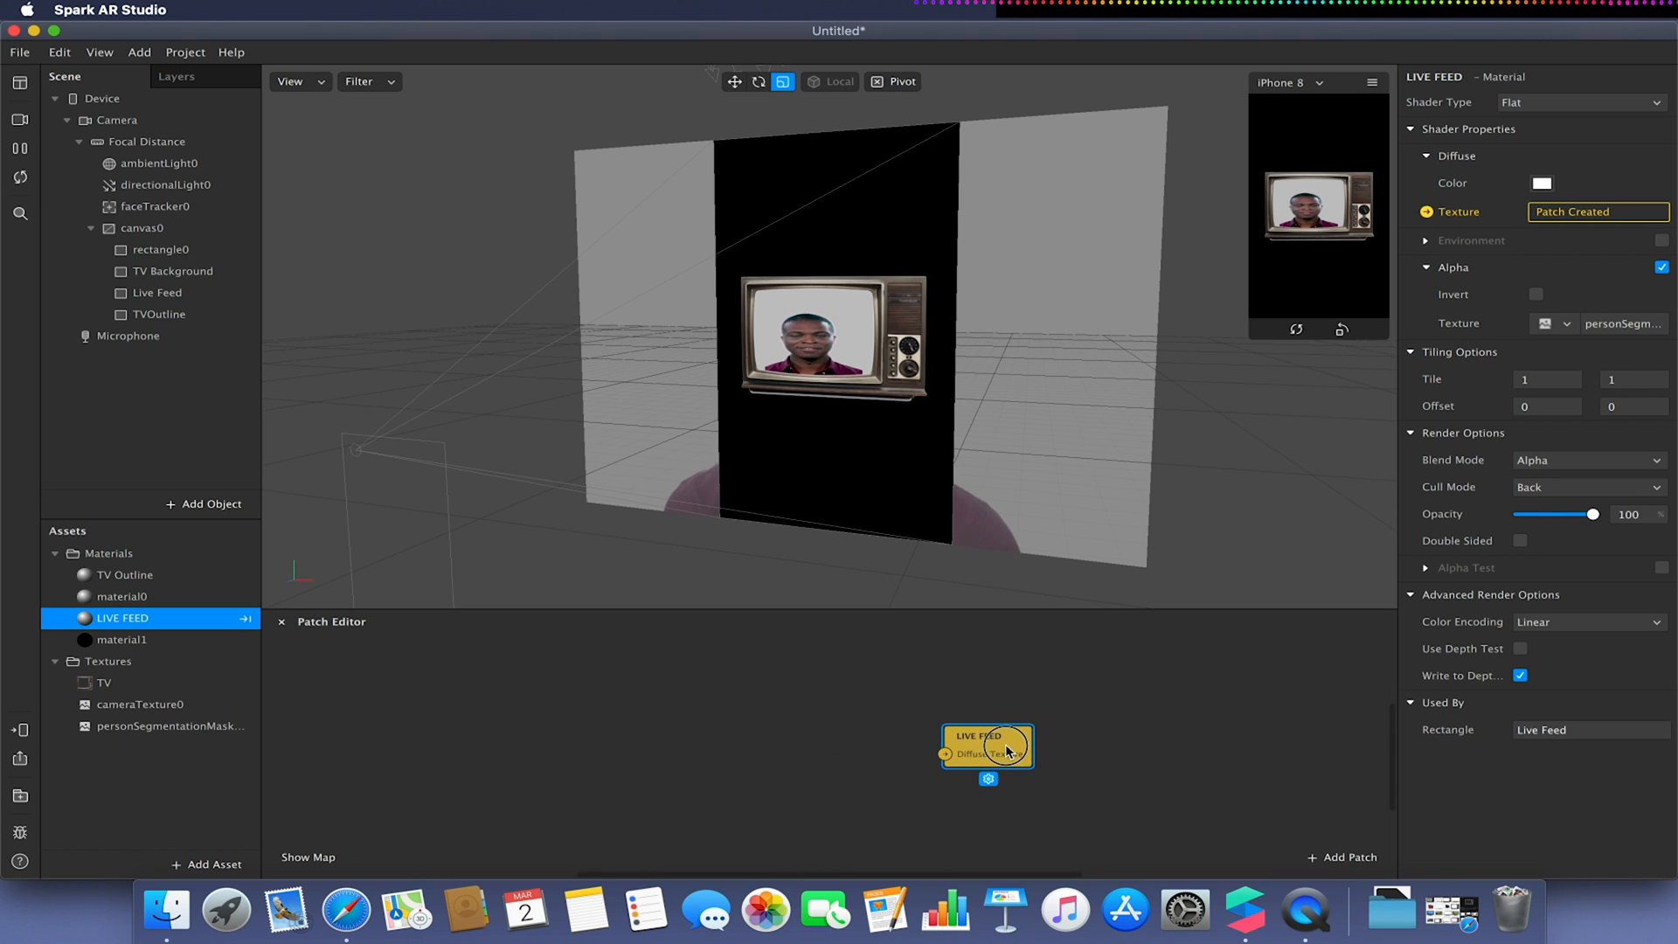
left_click(610, 746)
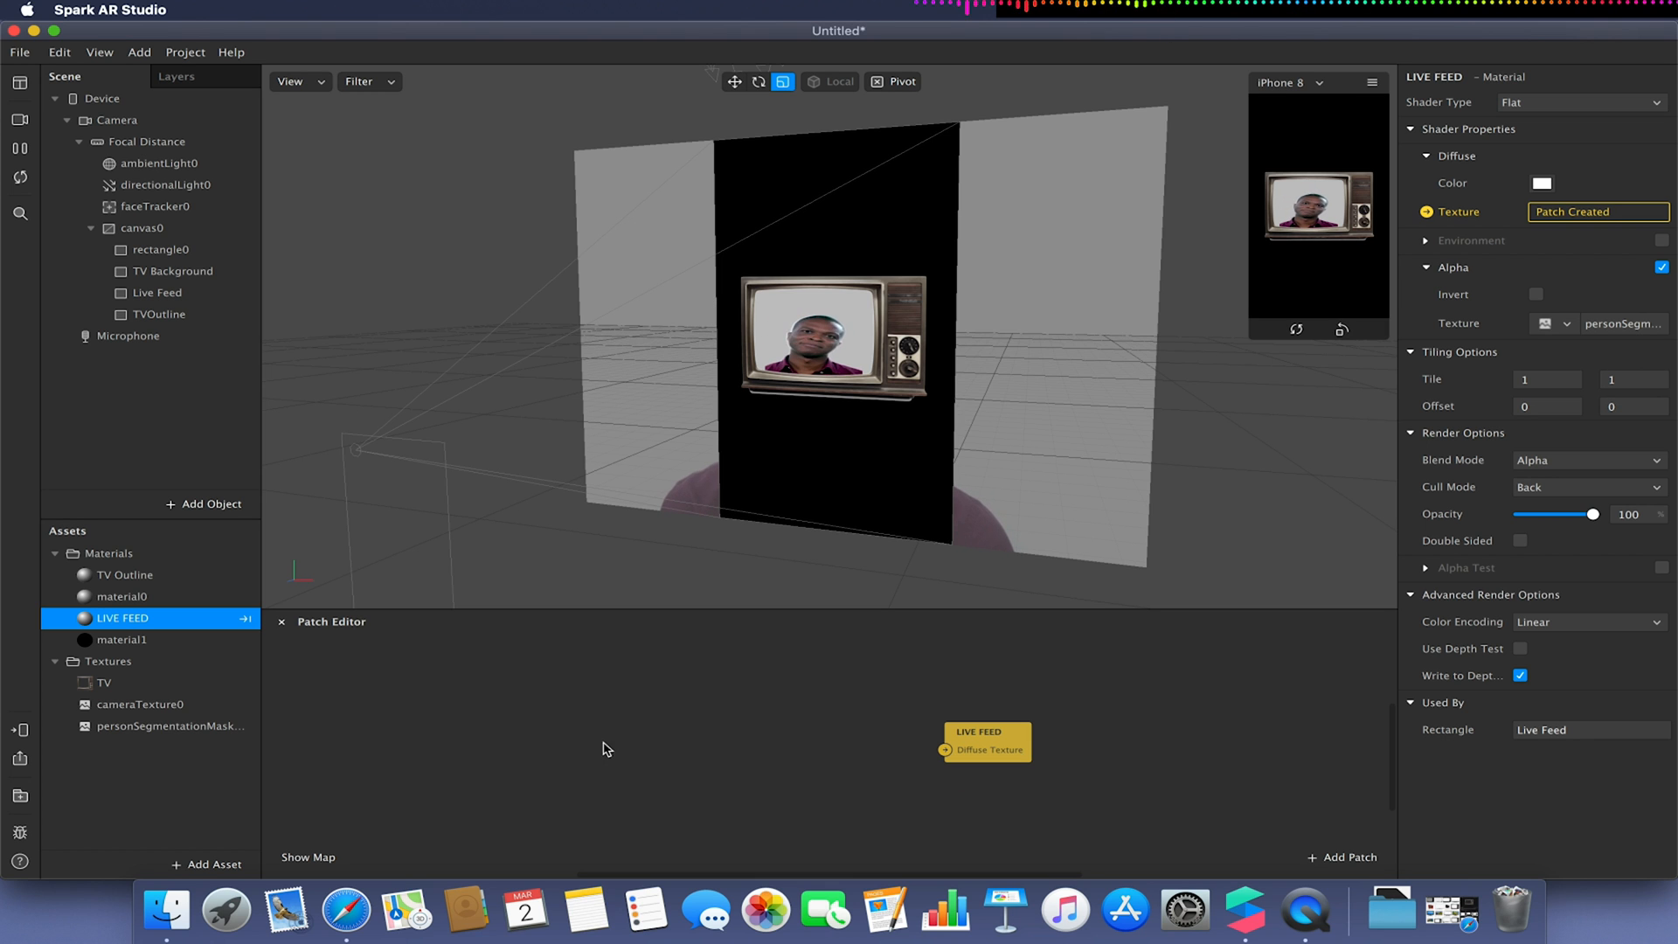
Open the AR Library from Add Asset and browse its patch assets.
left_click(207, 864)
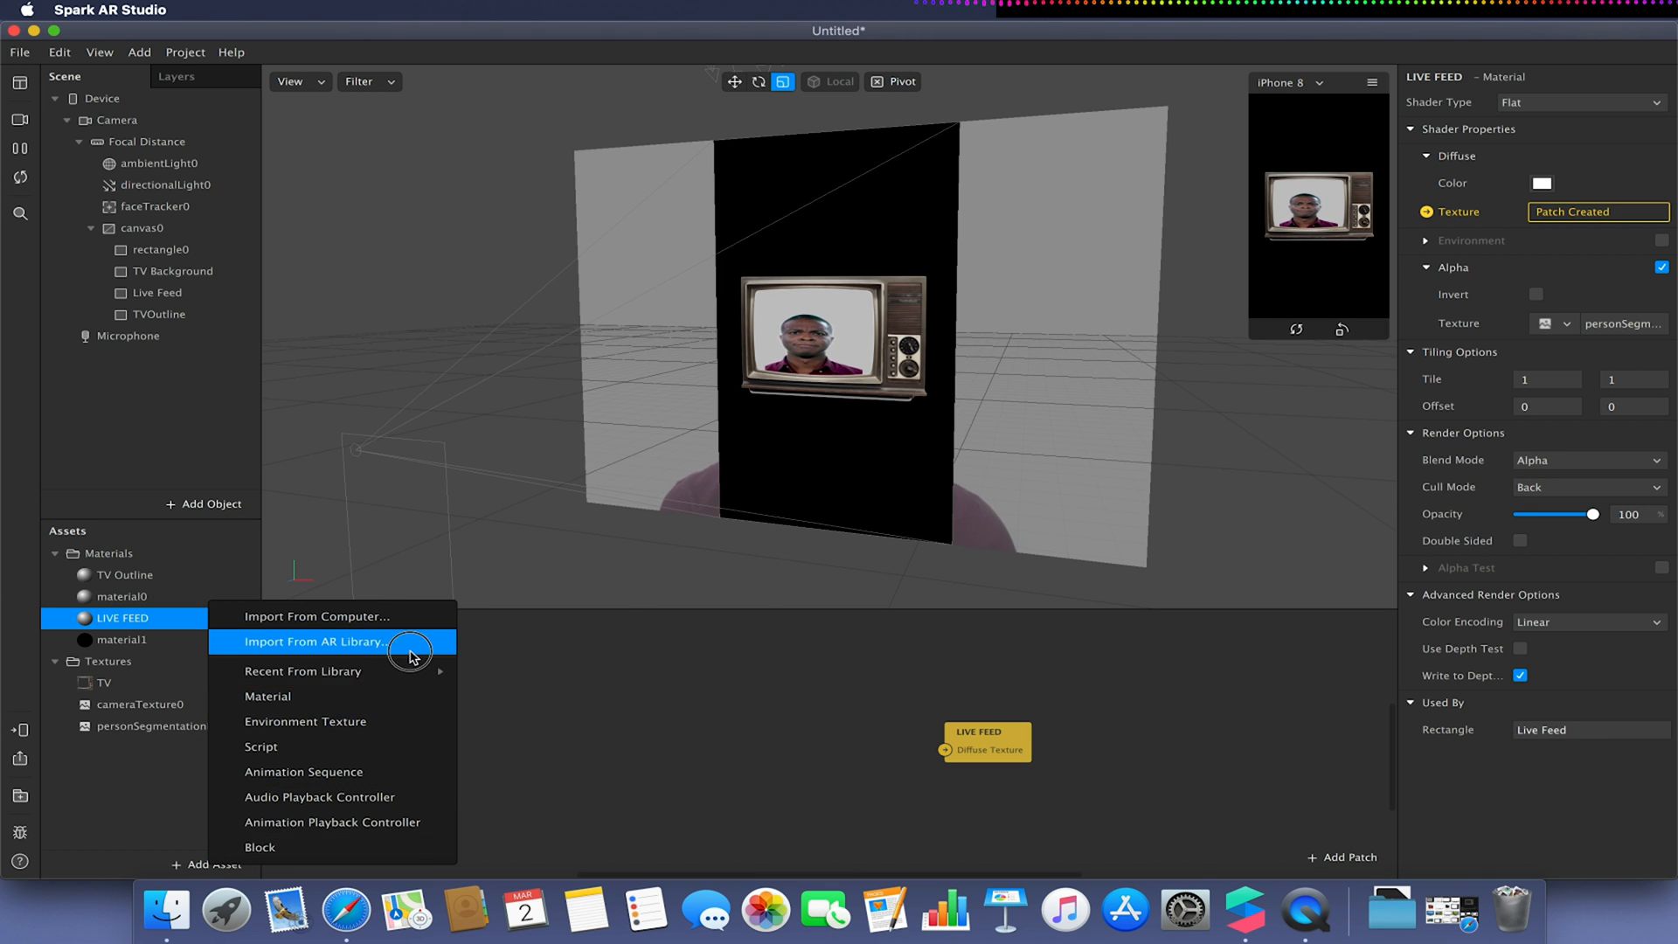
left_click(411, 656)
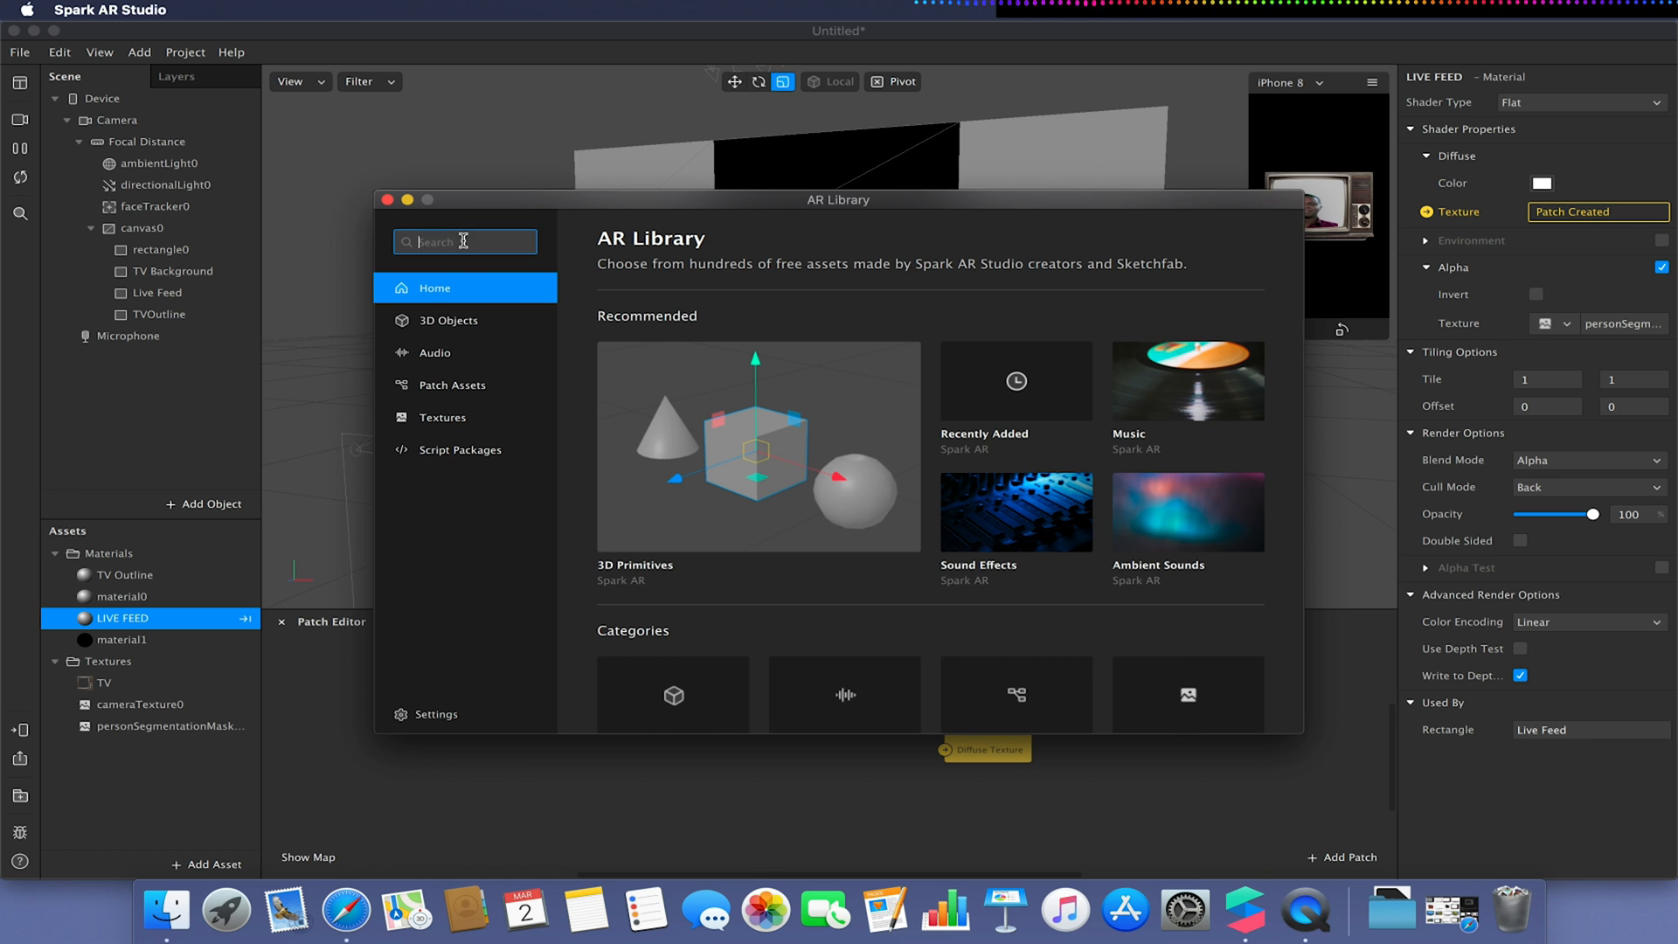
left_click(471, 392)
type("colo")
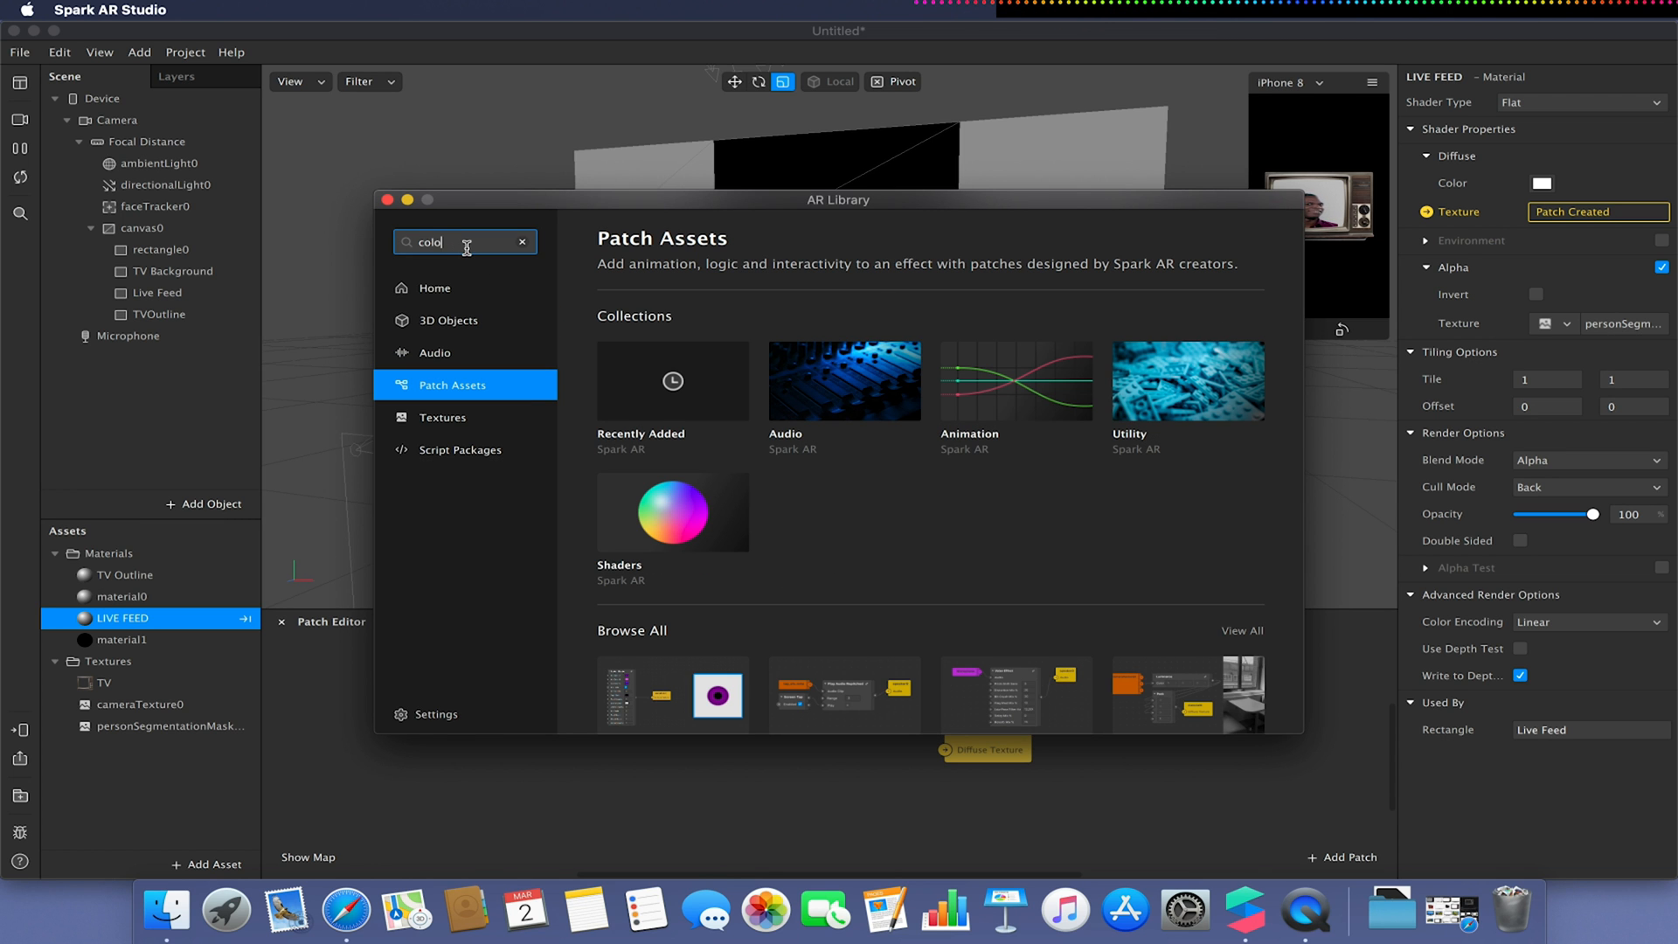
type("r")
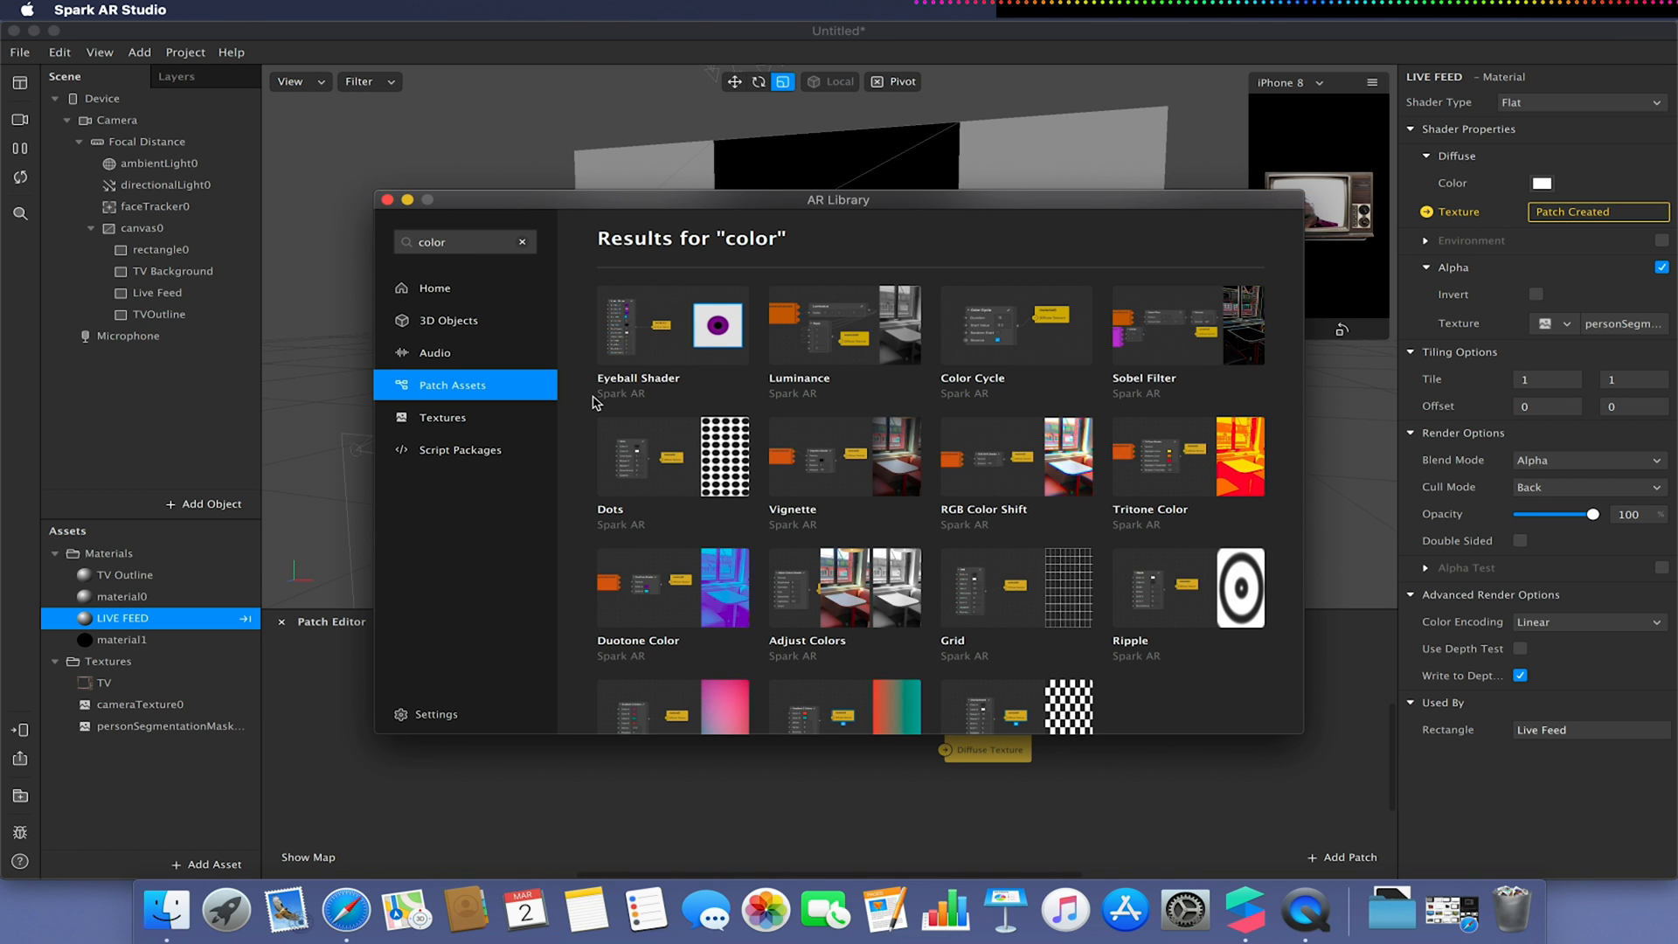
Import the free Adjust Colors patch into the project.
left_click(847, 594)
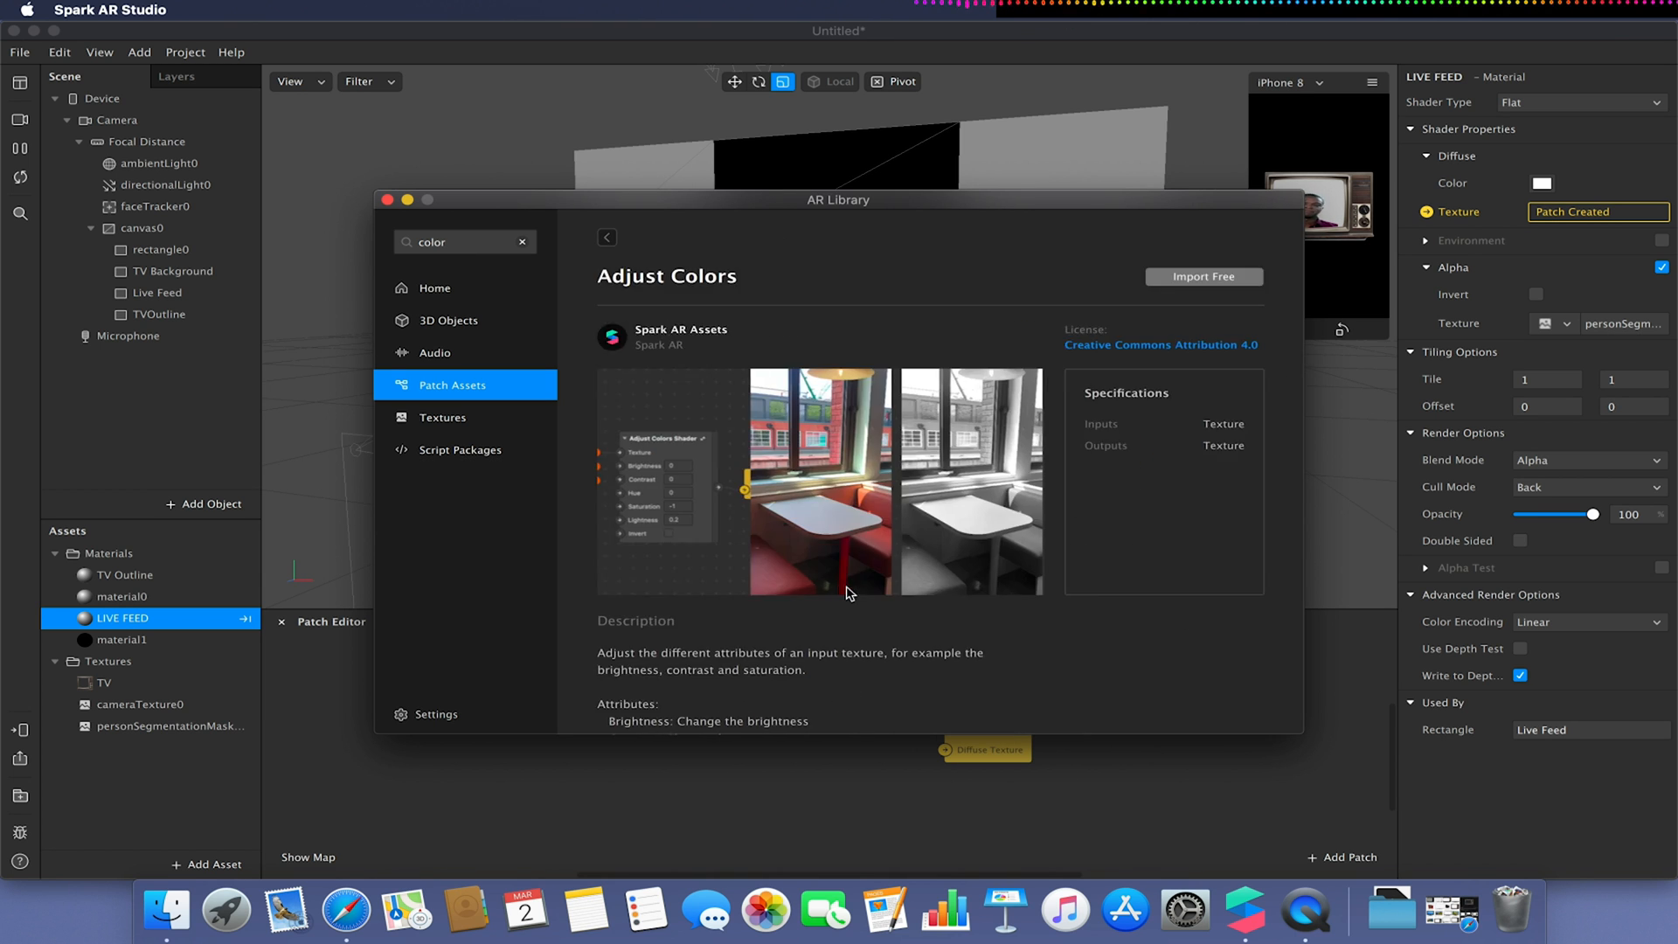
left_click(1205, 277)
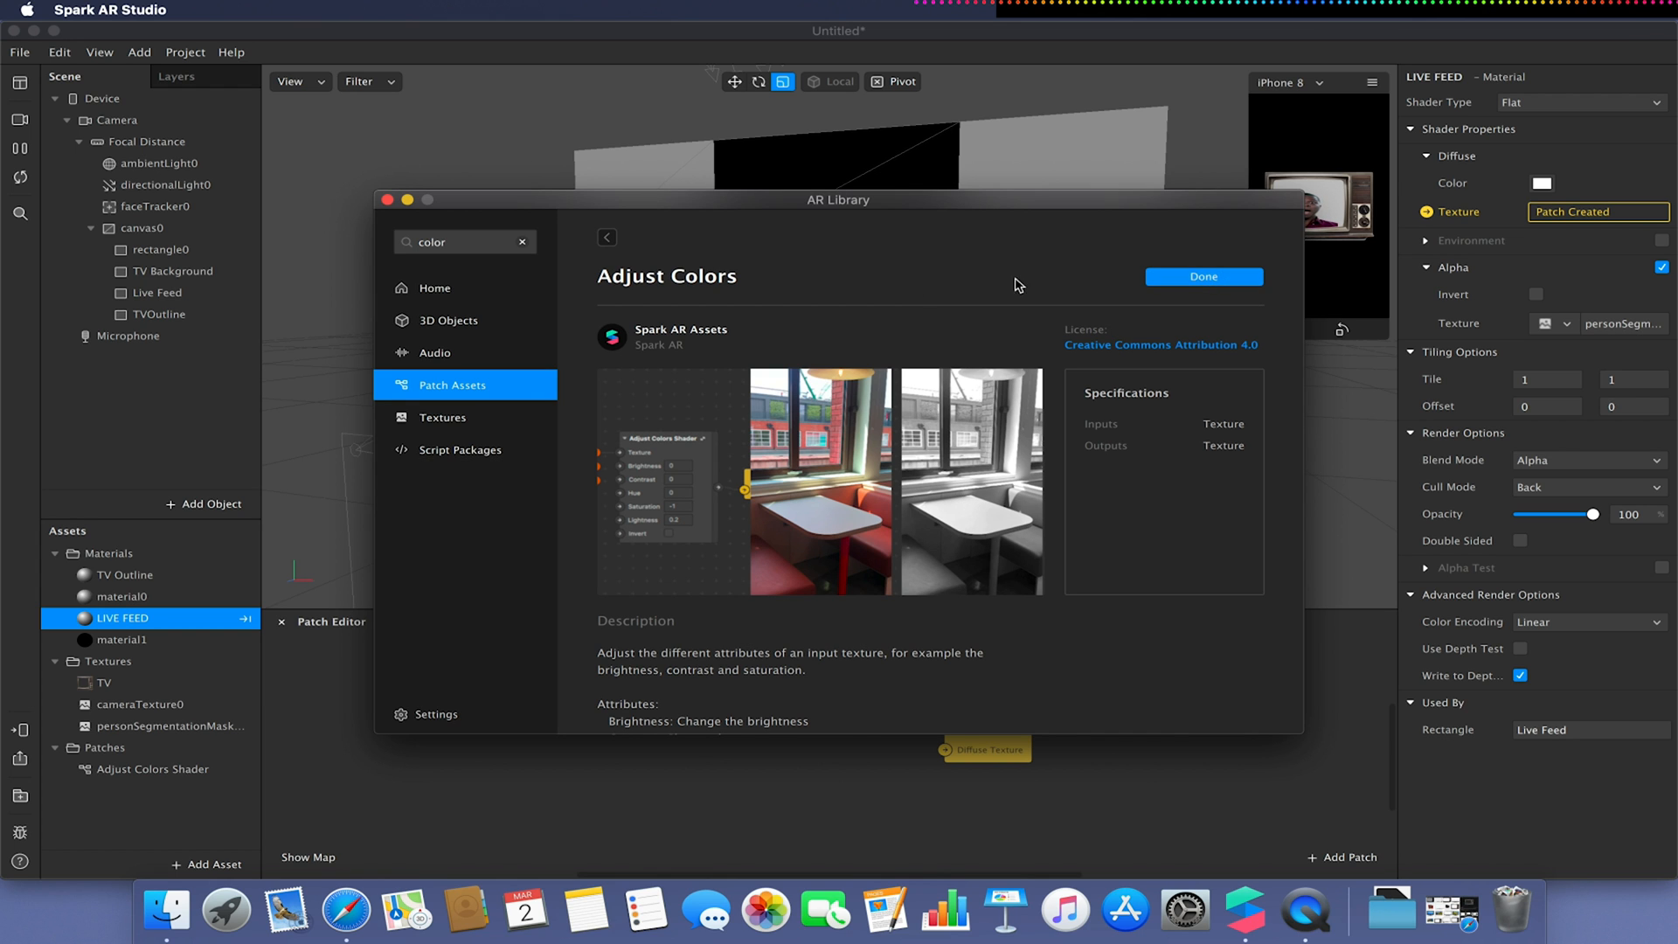
left_click(1179, 279)
Add the Adjust Colors Shader patch and feed its output into LIVE FEED's Diffuse Texture.
left_click(389, 200)
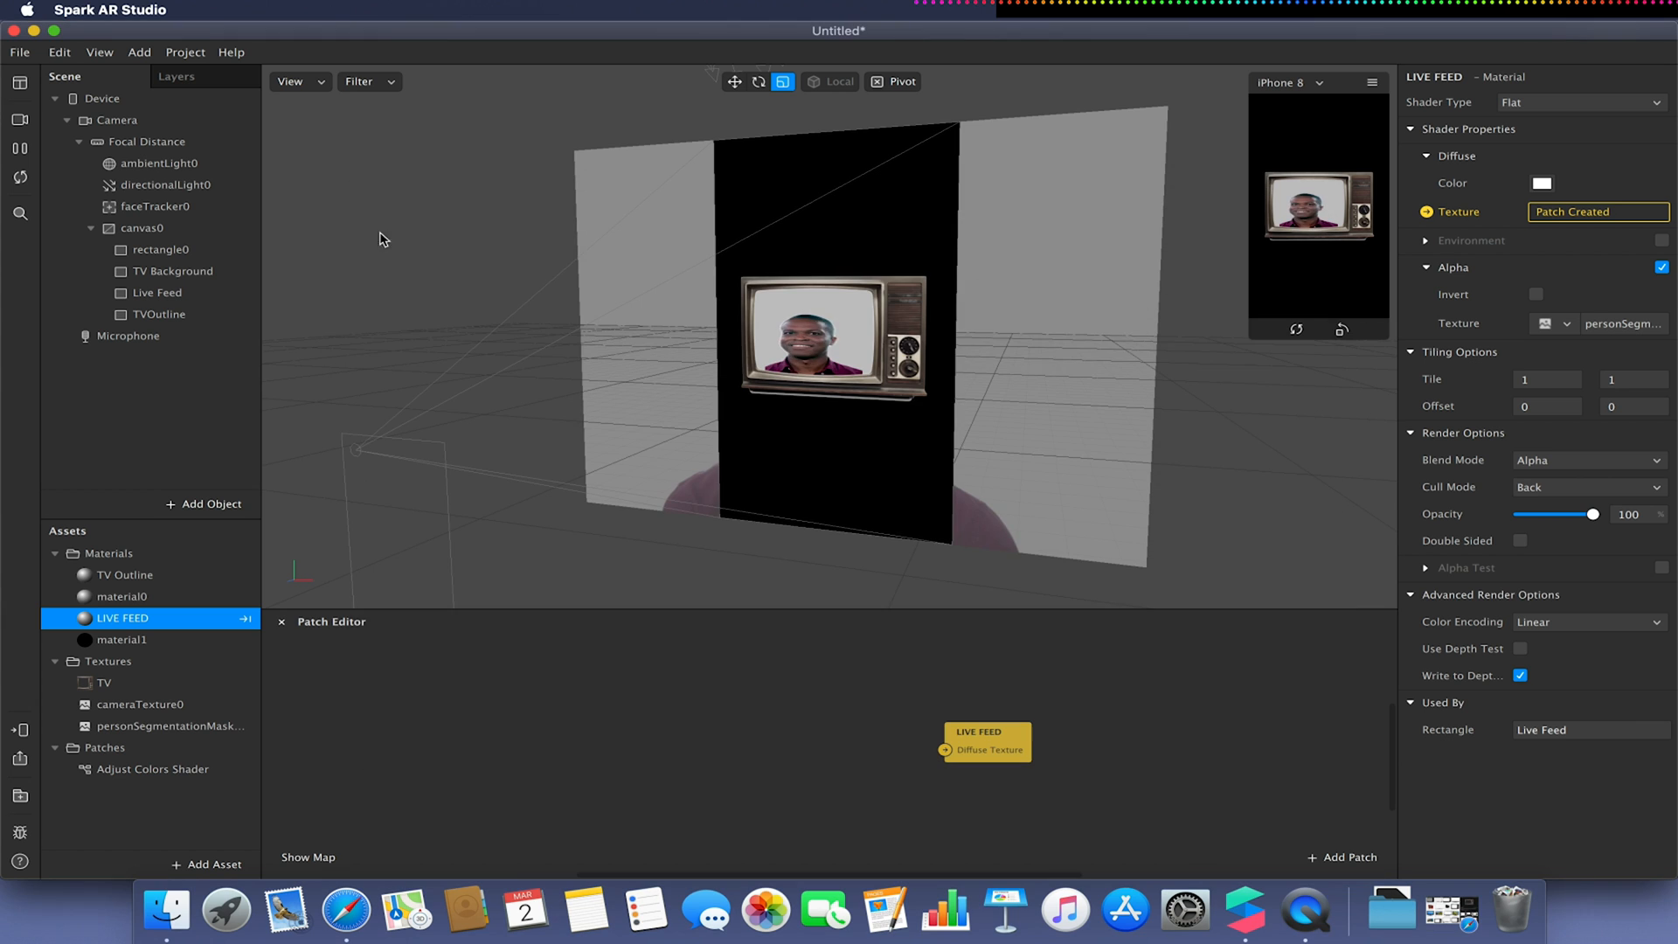
mouse_move(138, 769)
left_mouse_down()
mouse_move(682, 742)
mouse_move(724, 681)
left_mouse_up()
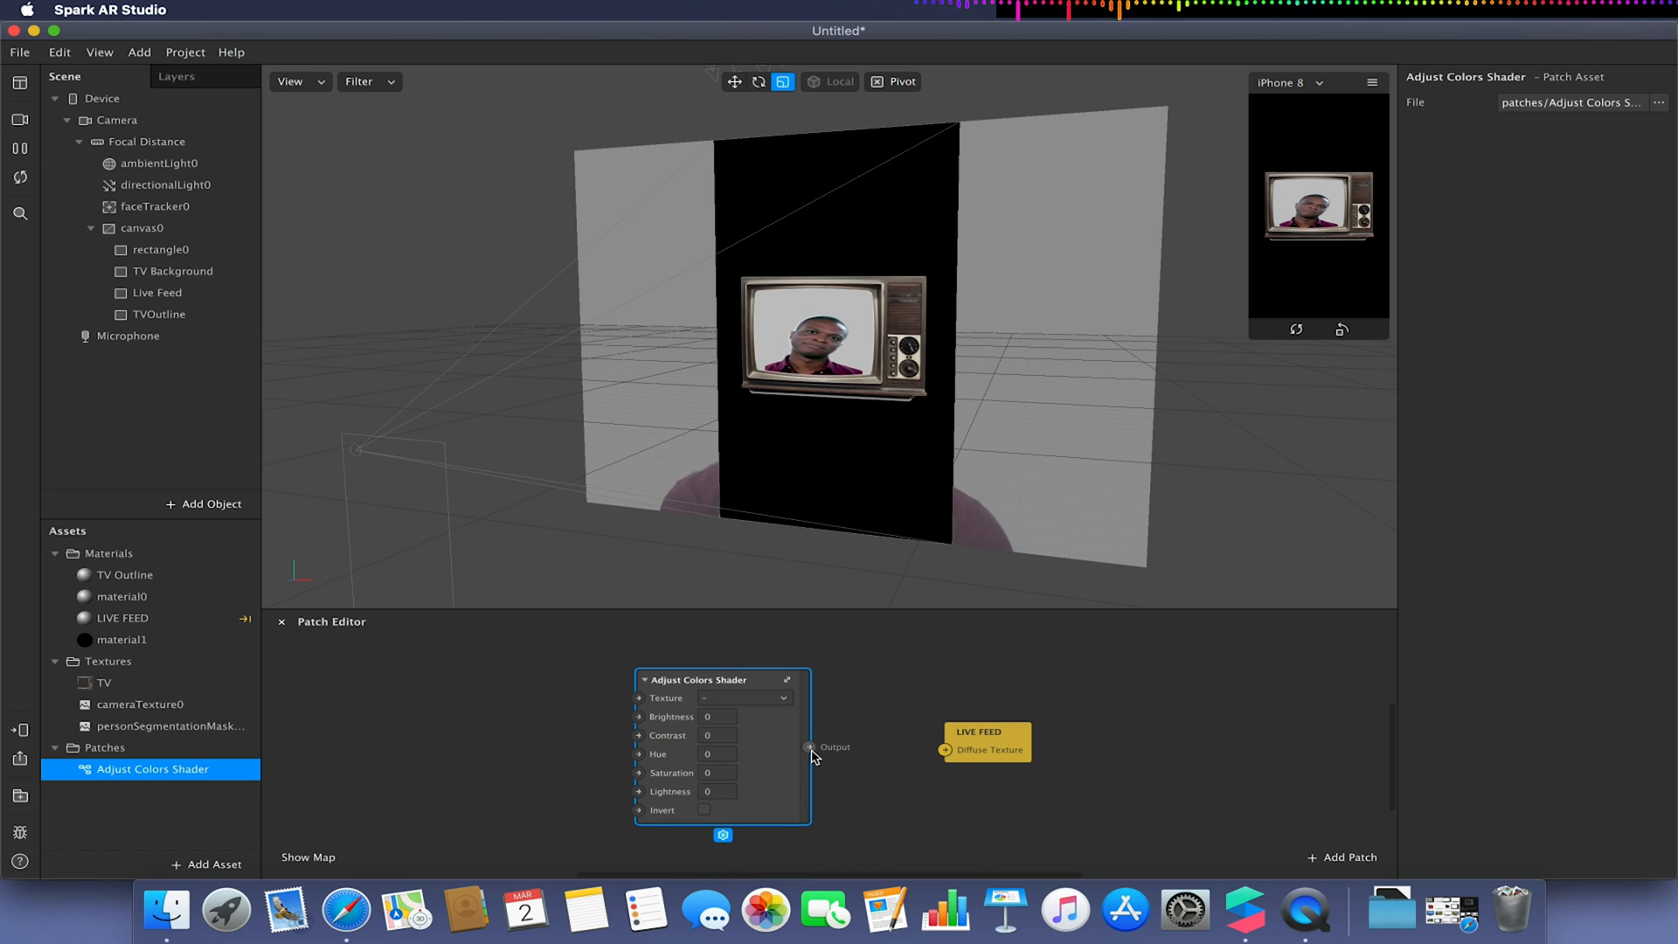
left_click_drag(808, 748, 945, 749)
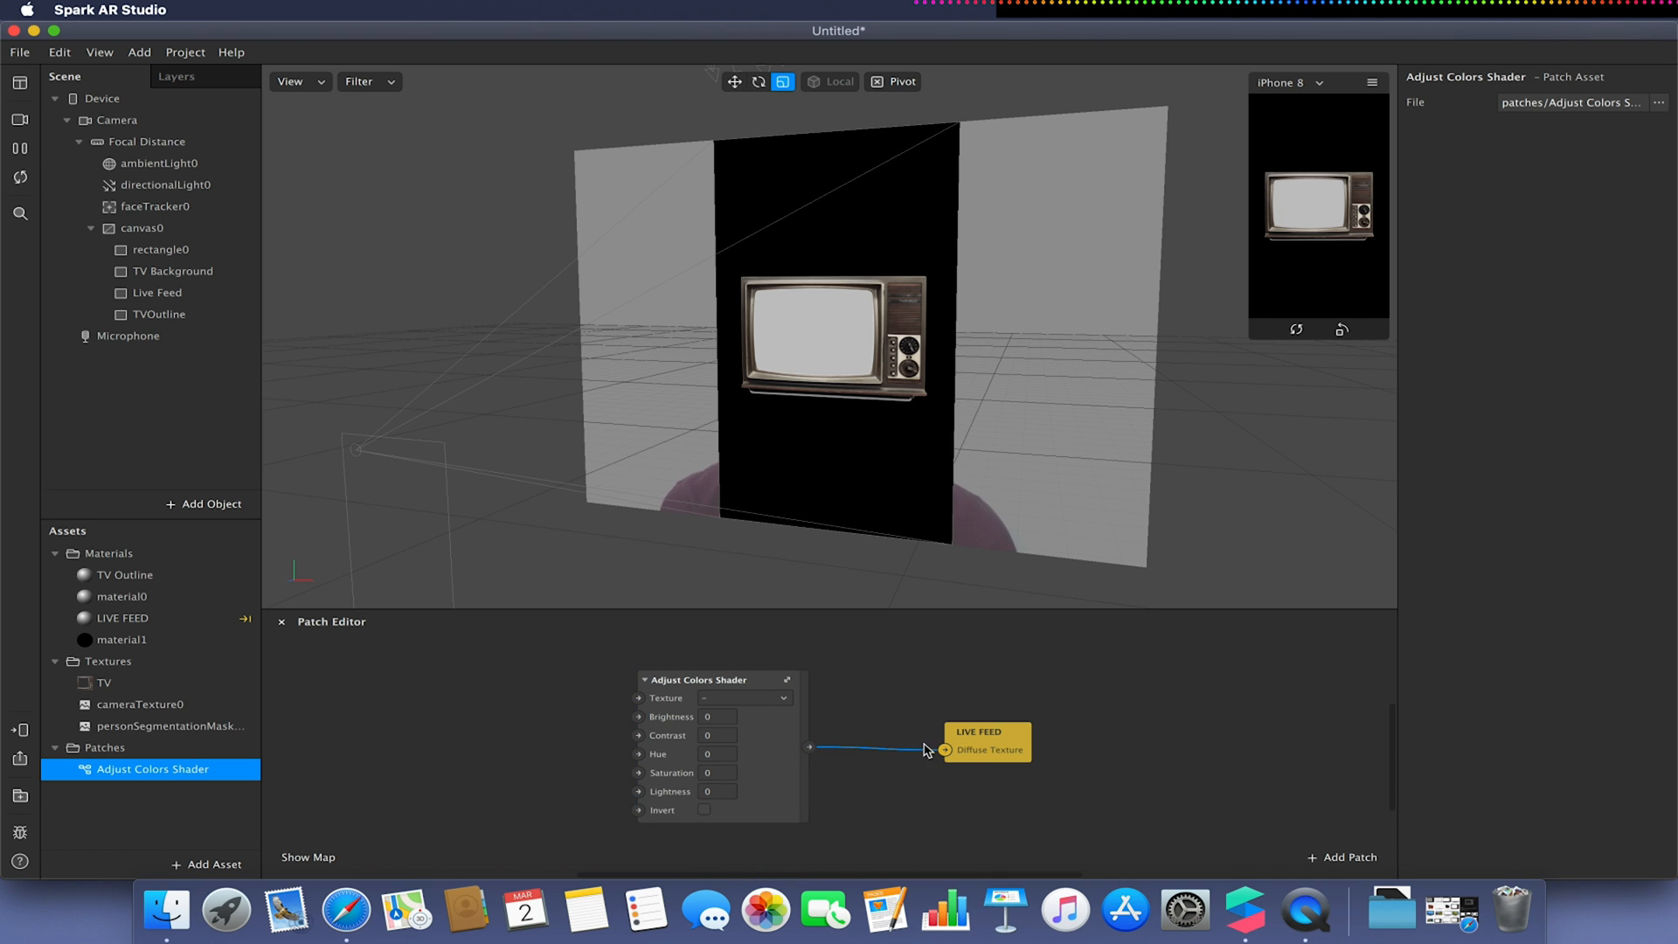
Feed cameraTexture0 into the shader and set Saturation to -1 for a black-and-white feed.
left_click(149, 710)
left_click_drag(149, 712, 640, 699)
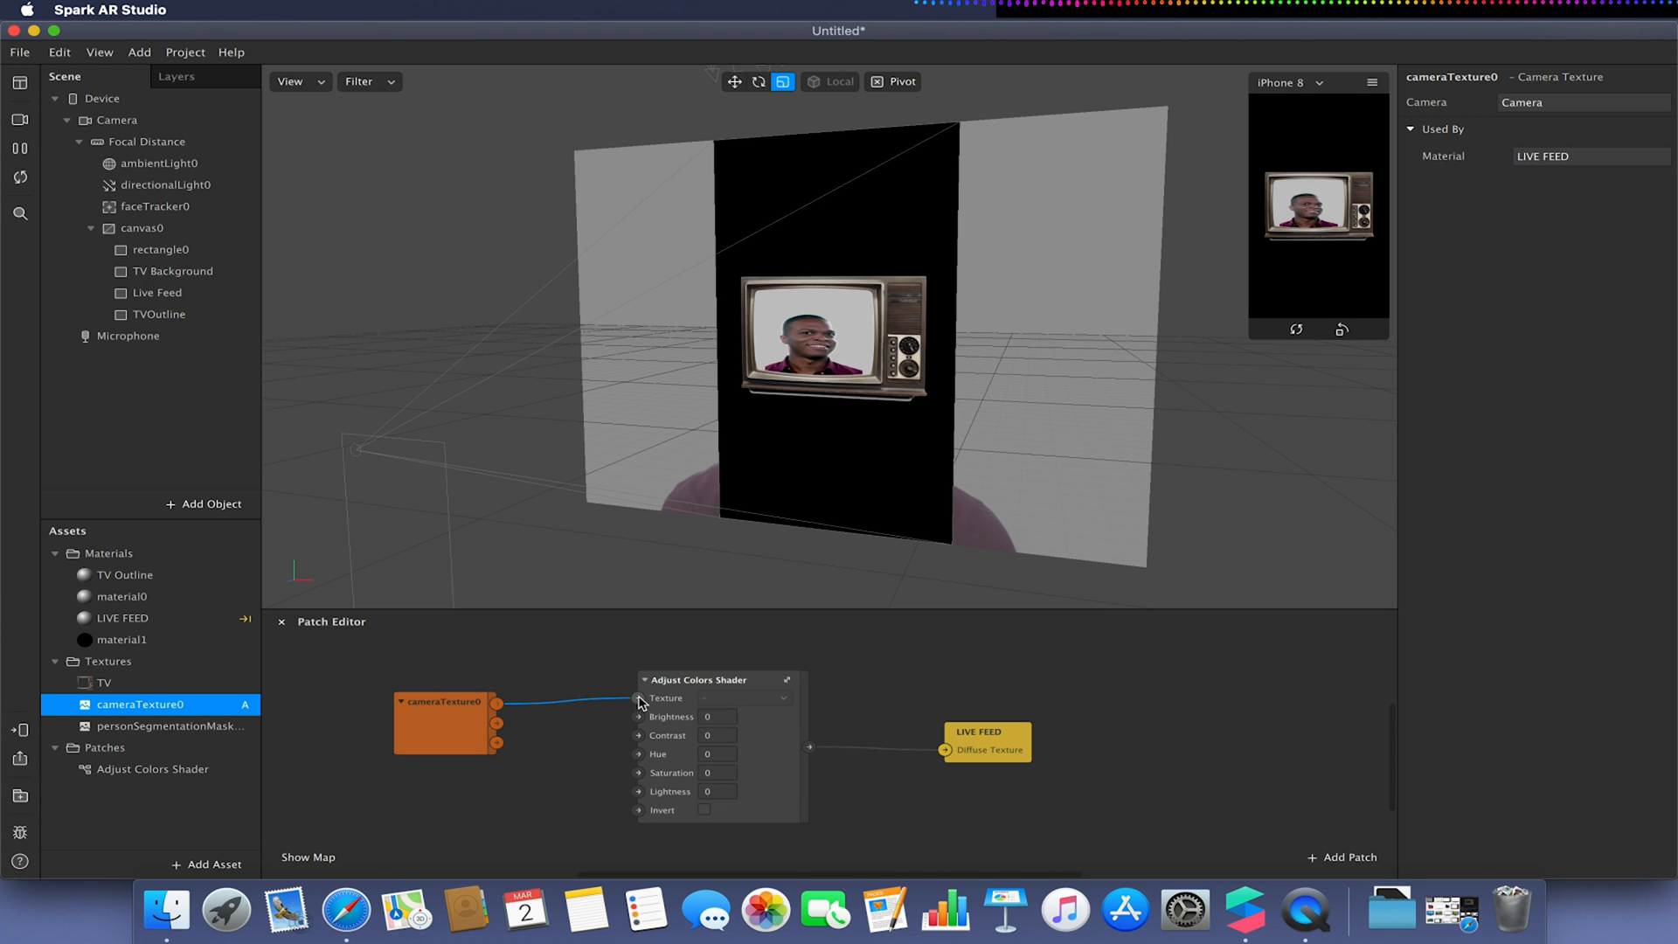
left_click(703, 774)
type("-1")
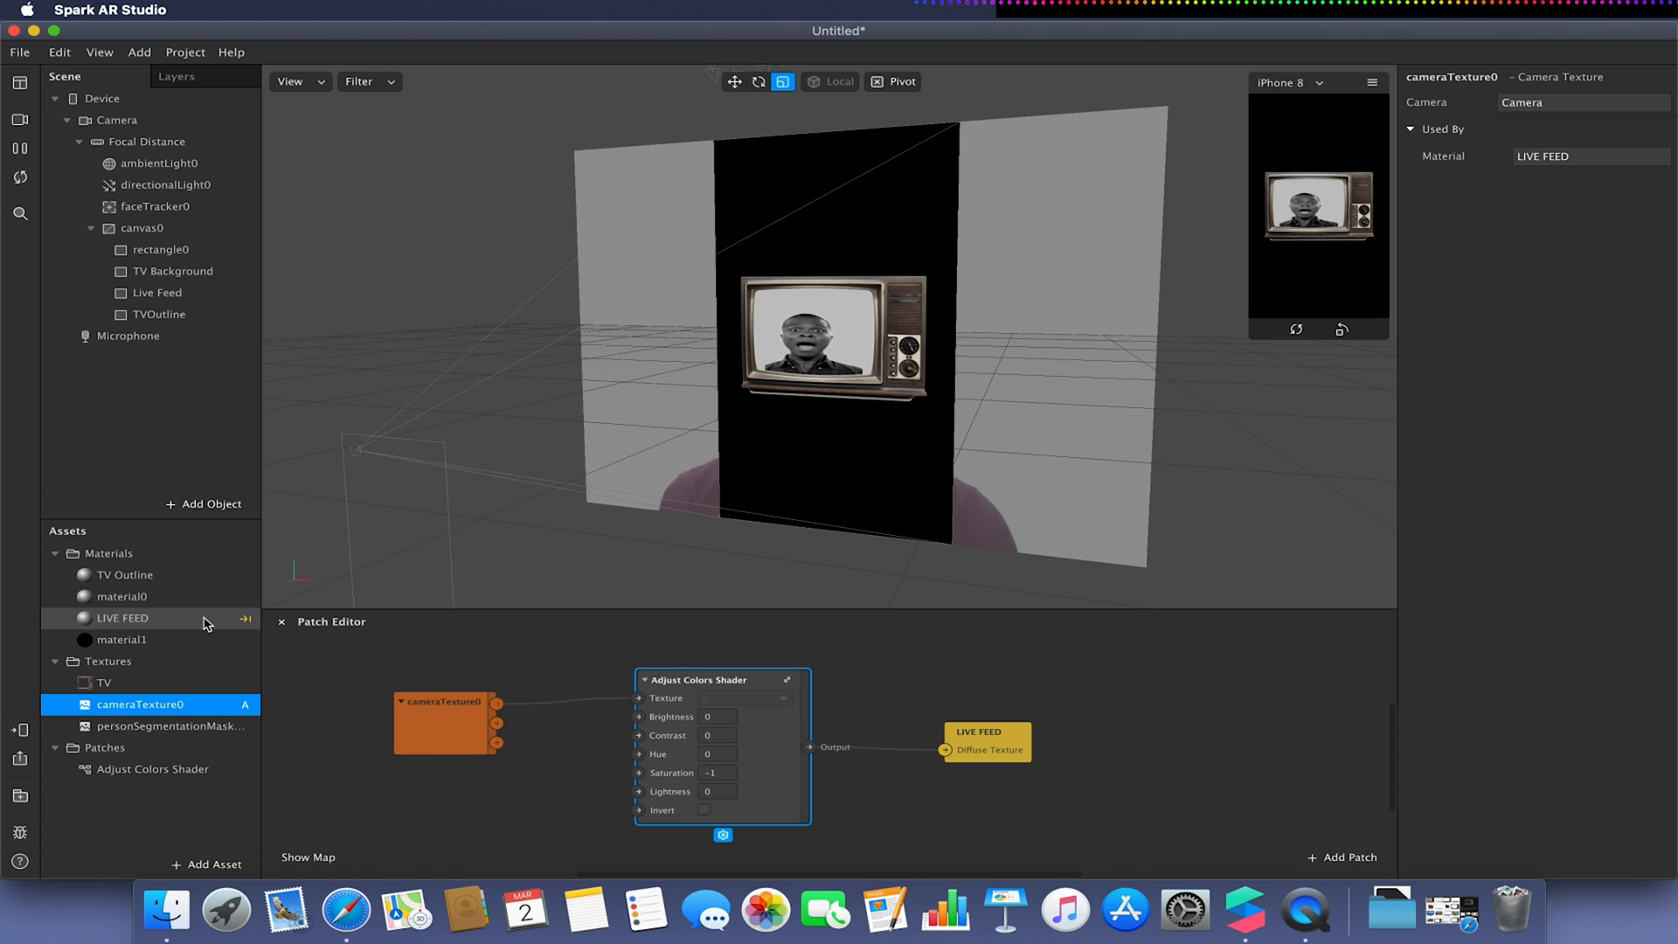
Set material0's Diffuse Color to nearly black so the TV Background reads as a dark screen.
left_click(151, 598)
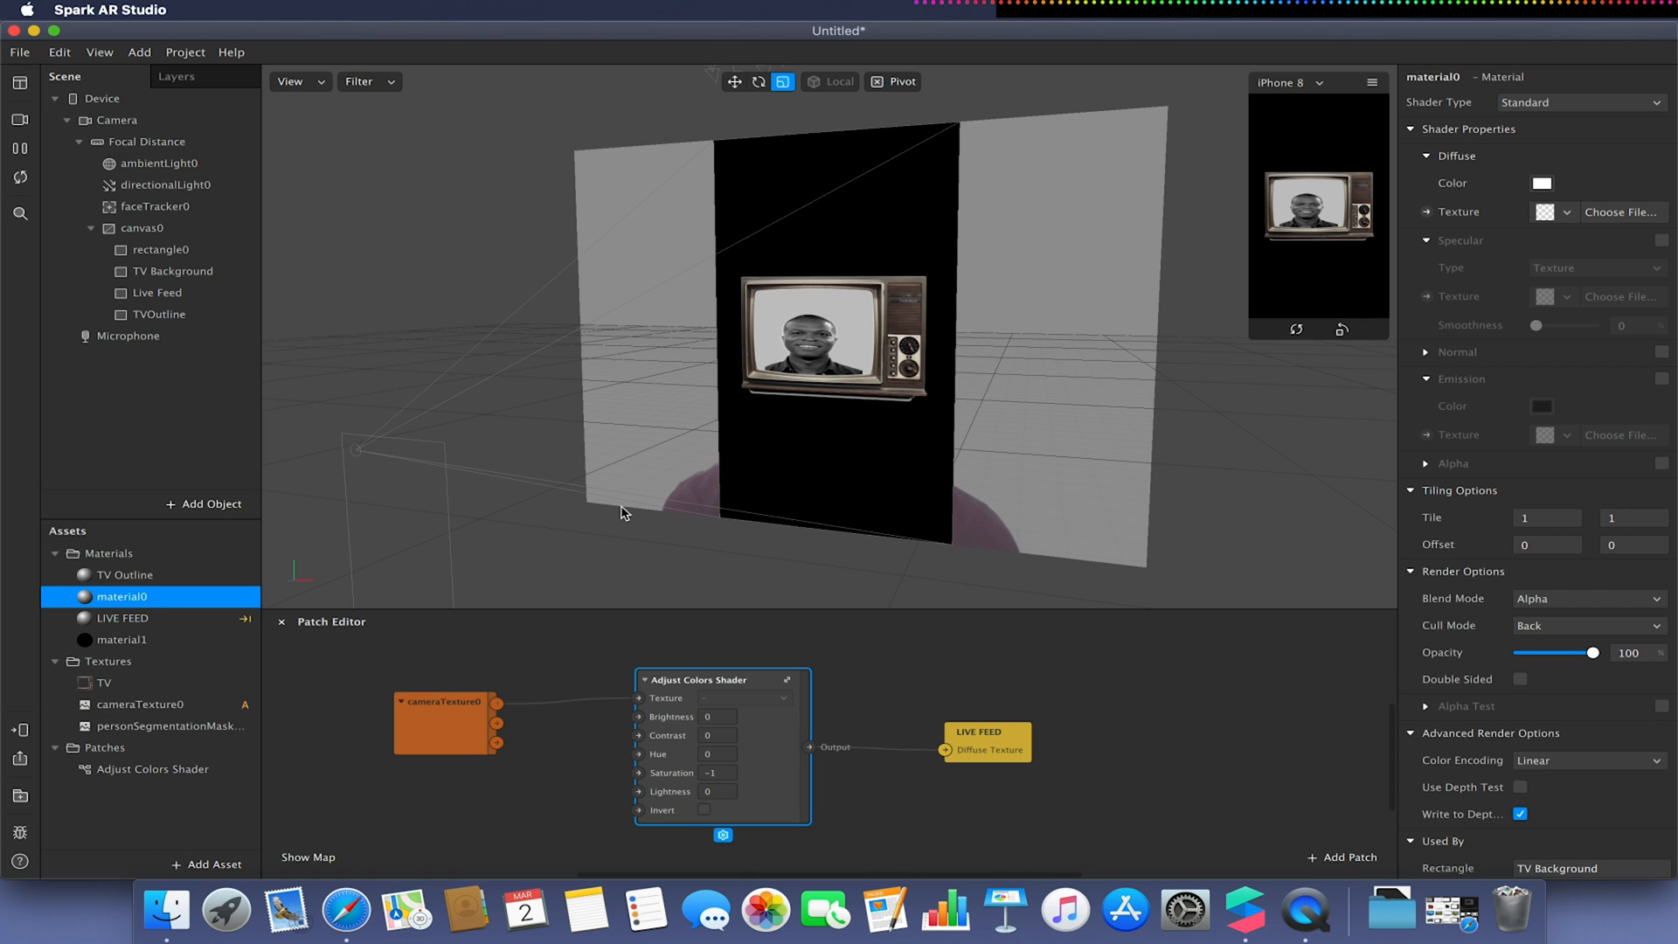
left_click(1544, 189)
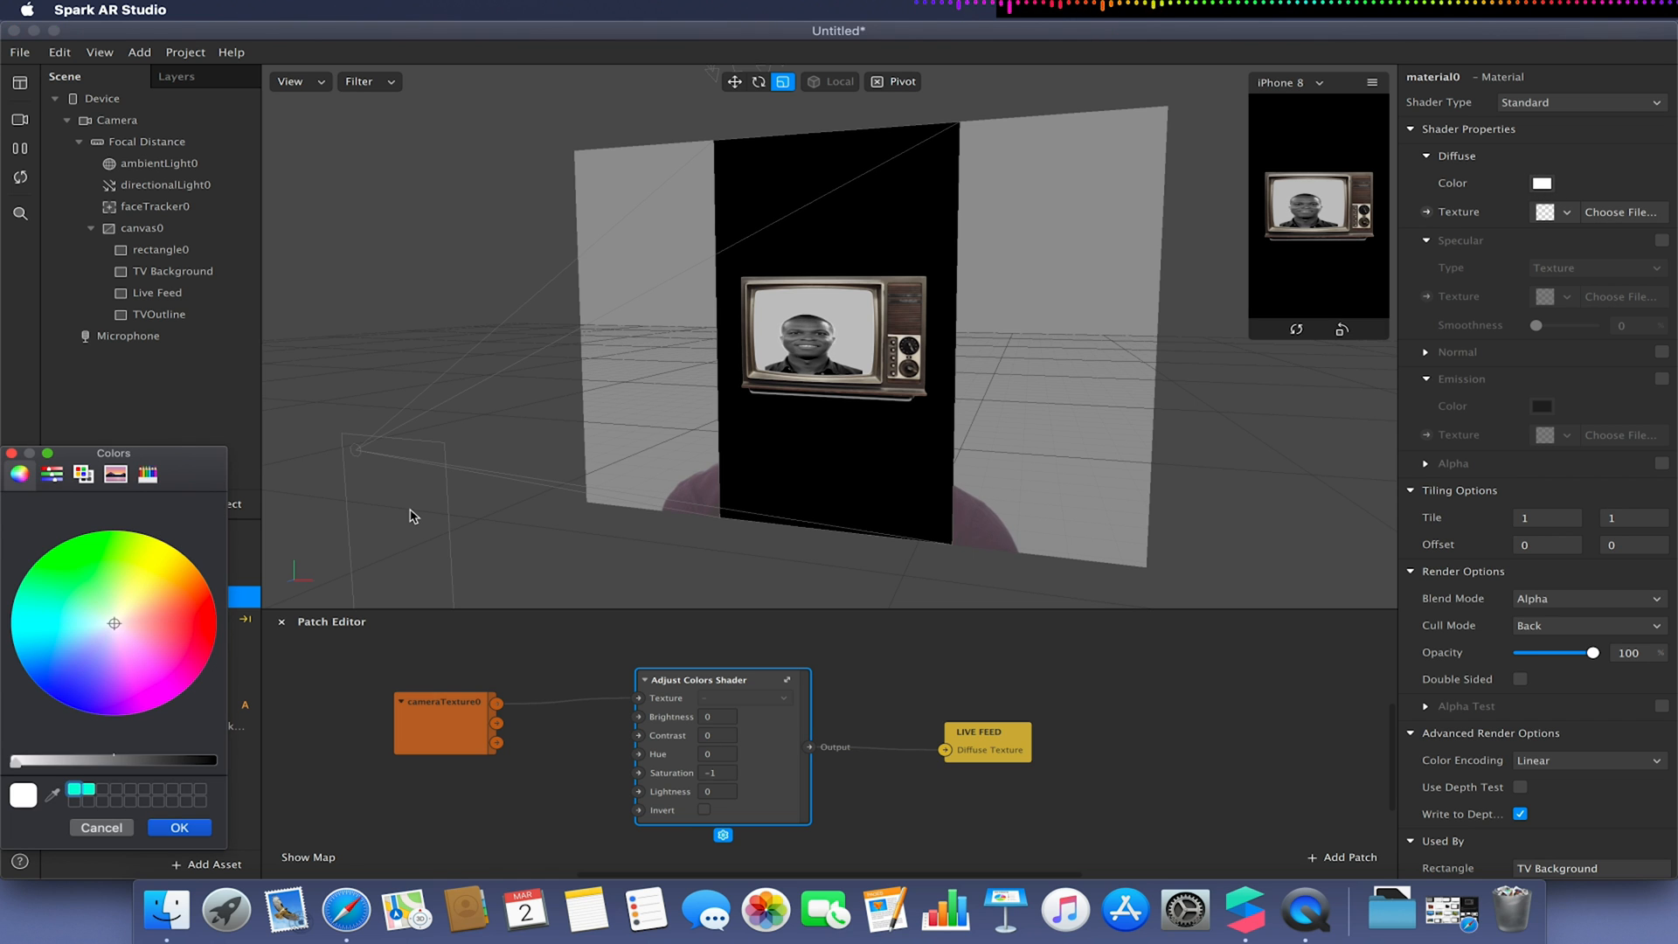
left_click_drag(74, 599, 112, 647)
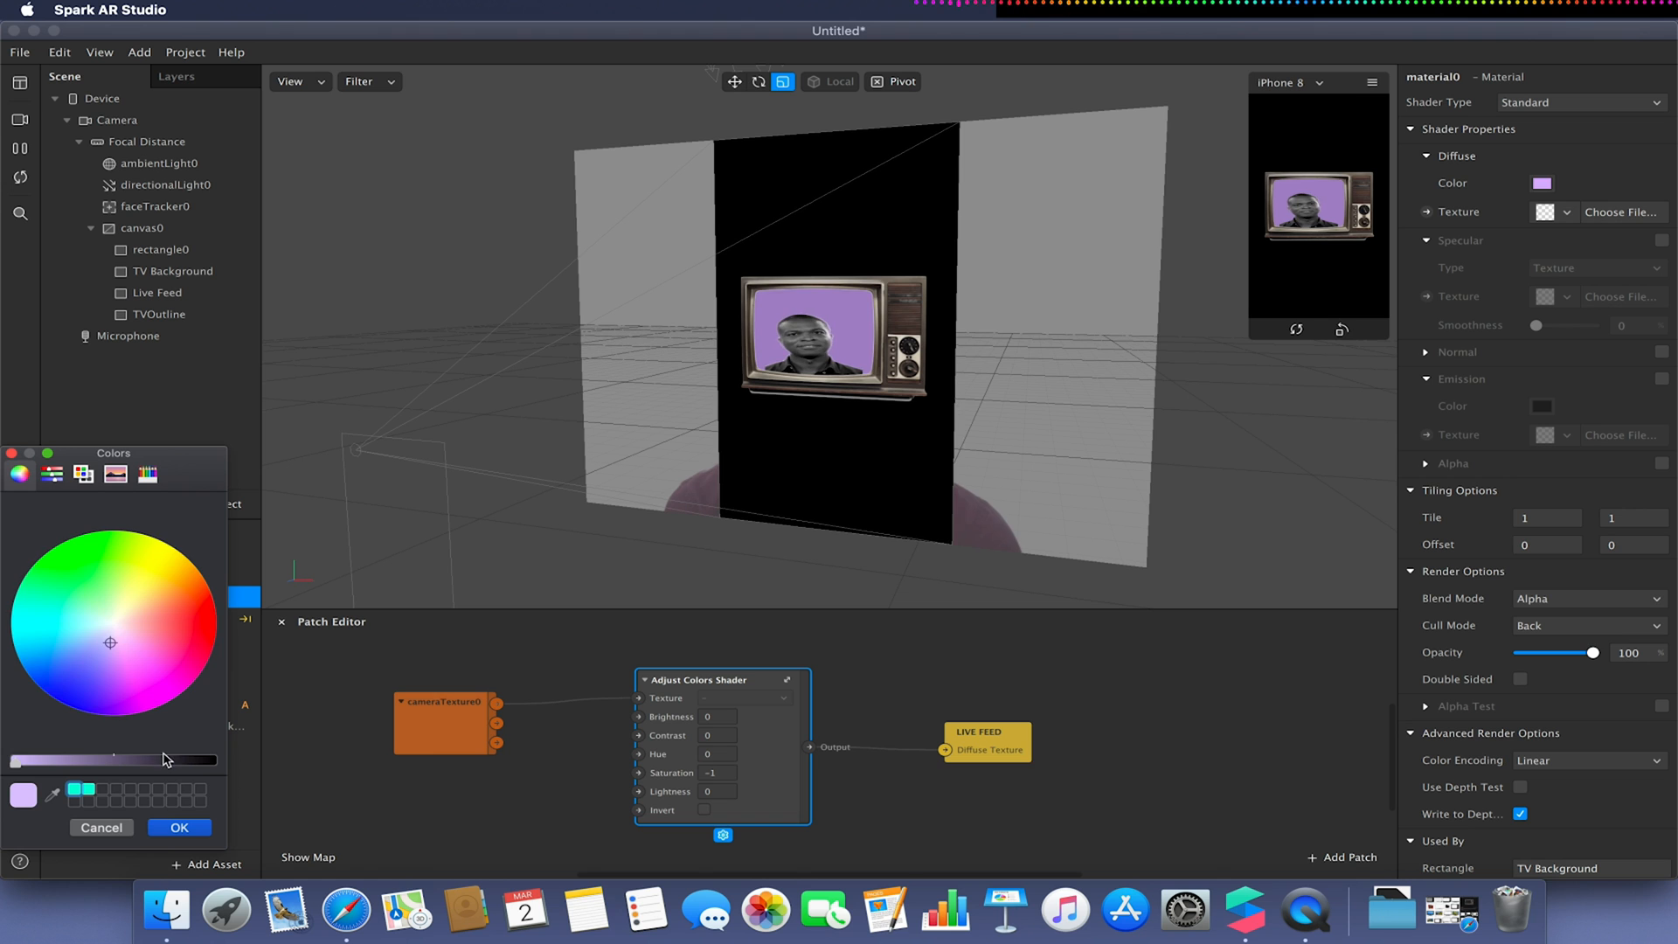
left_click_drag(165, 759, 183, 761)
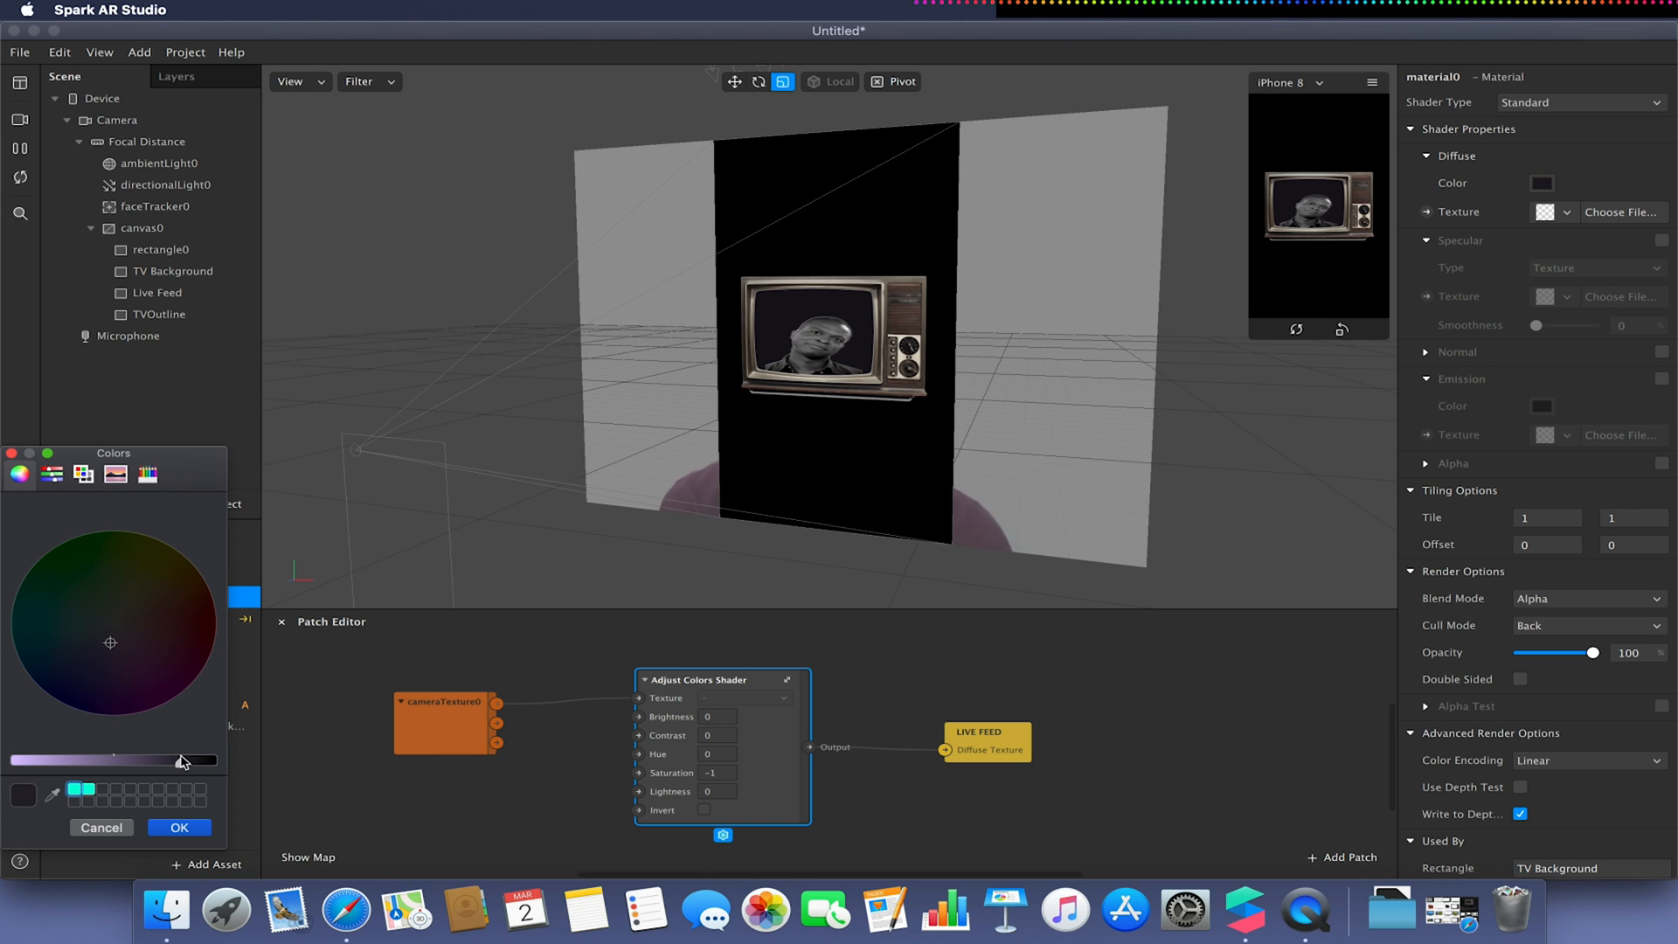
left_click(179, 827)
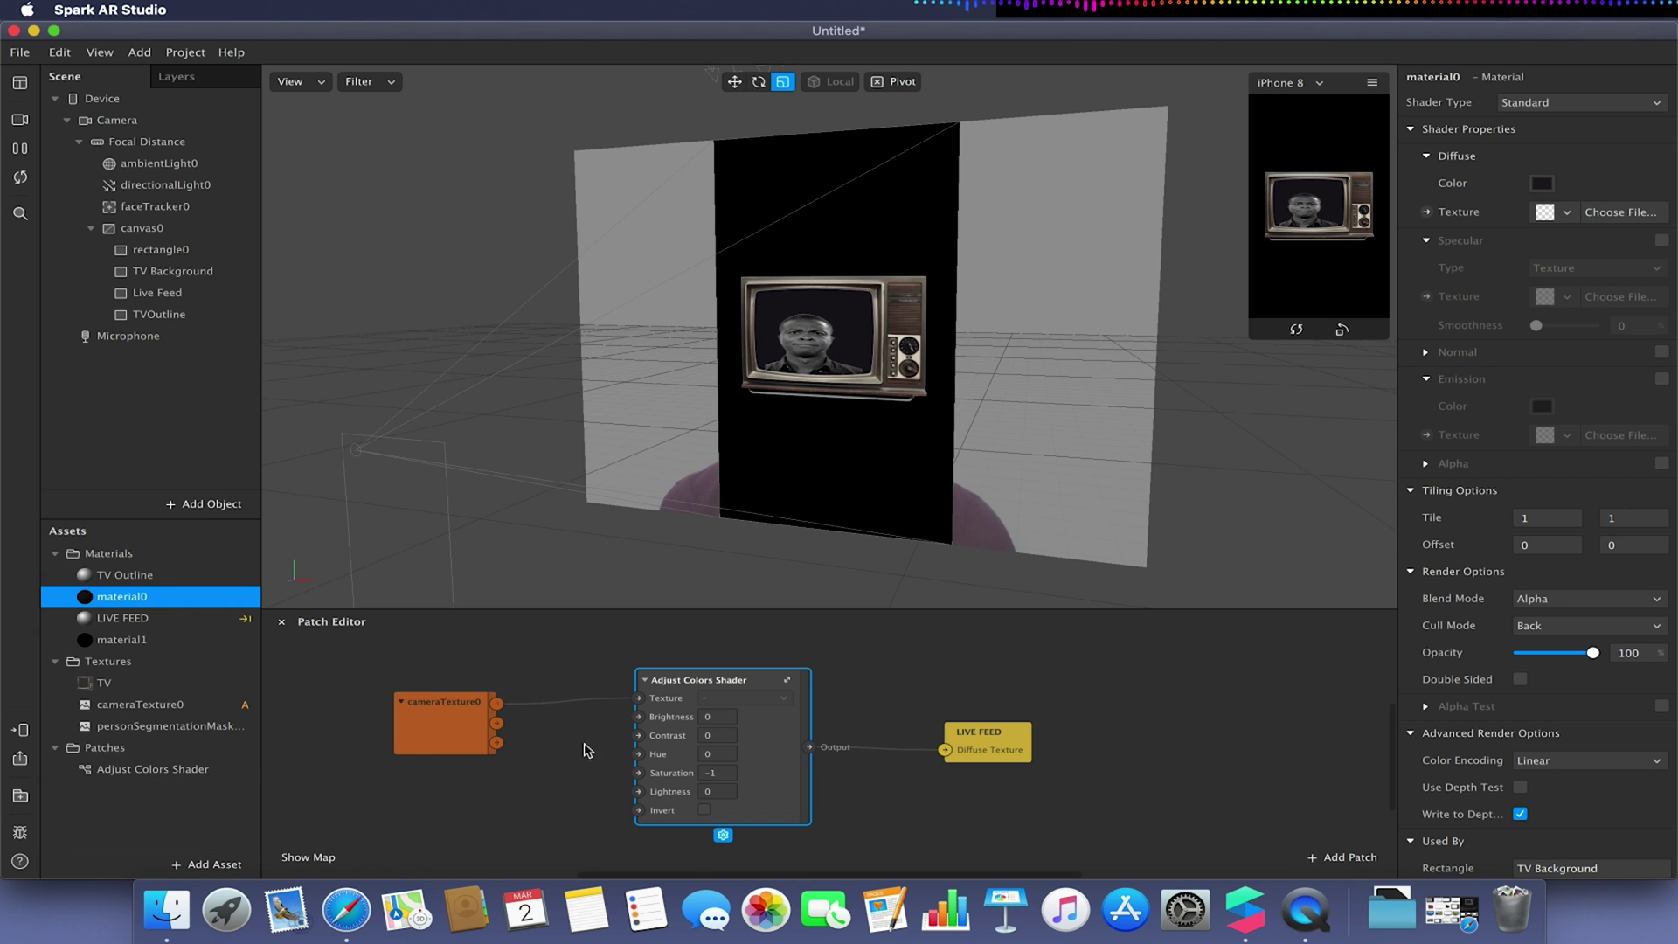
left_click(586, 679)
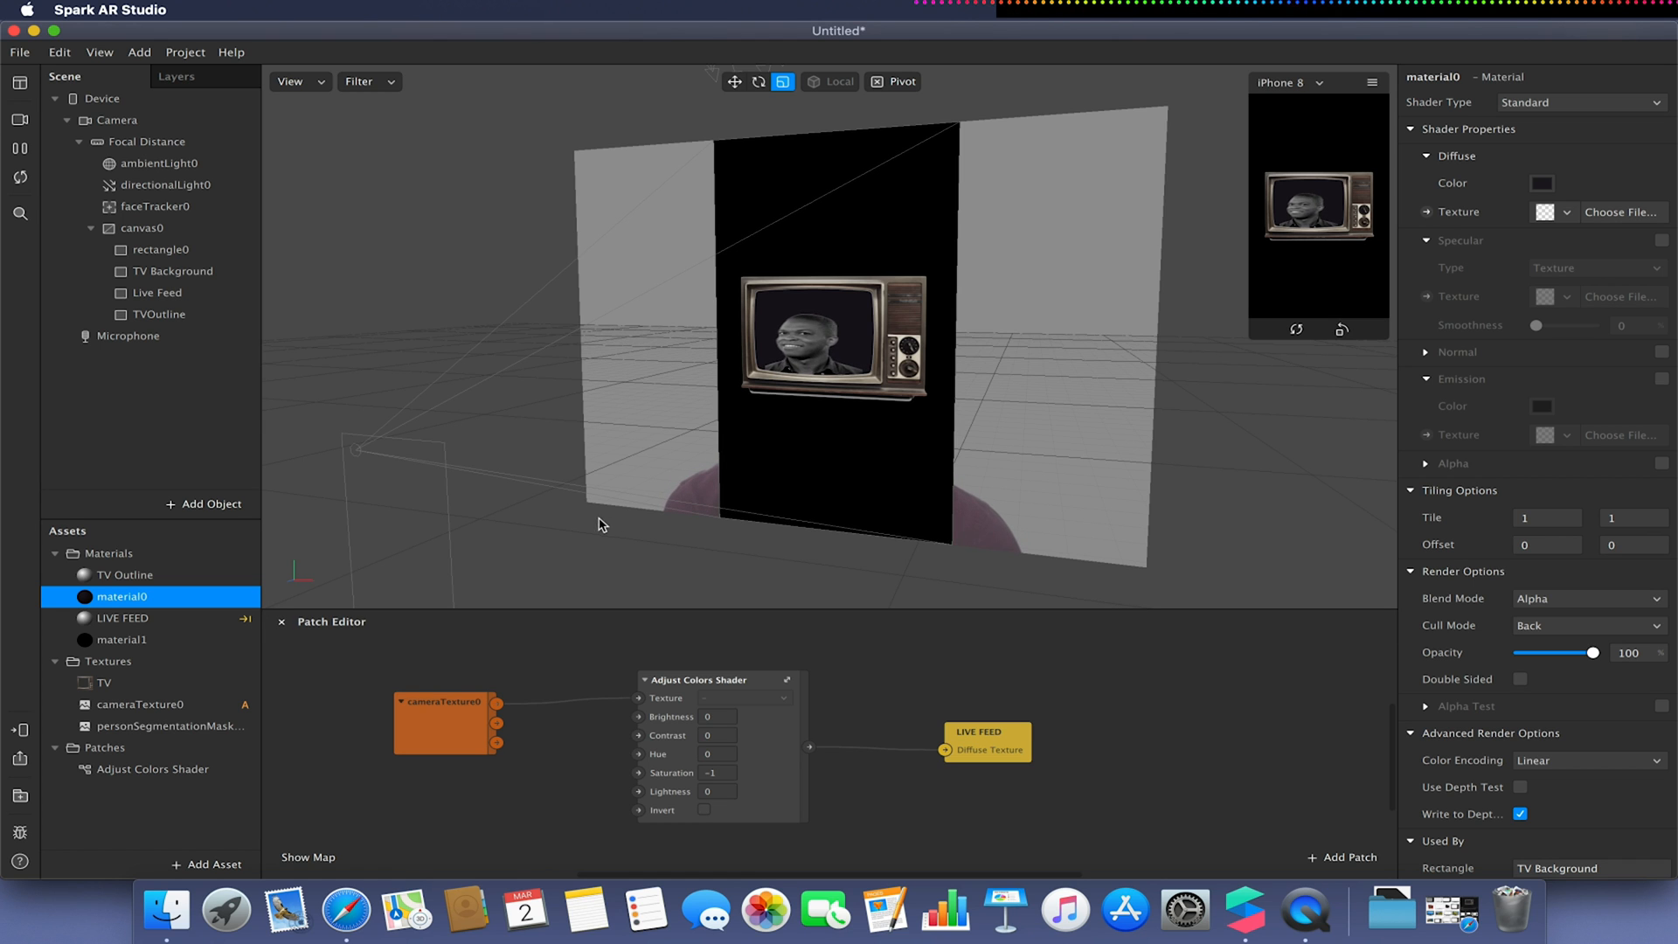
Move canvas0 under faceTracker0 and check the preview device list.
left_click(145, 228)
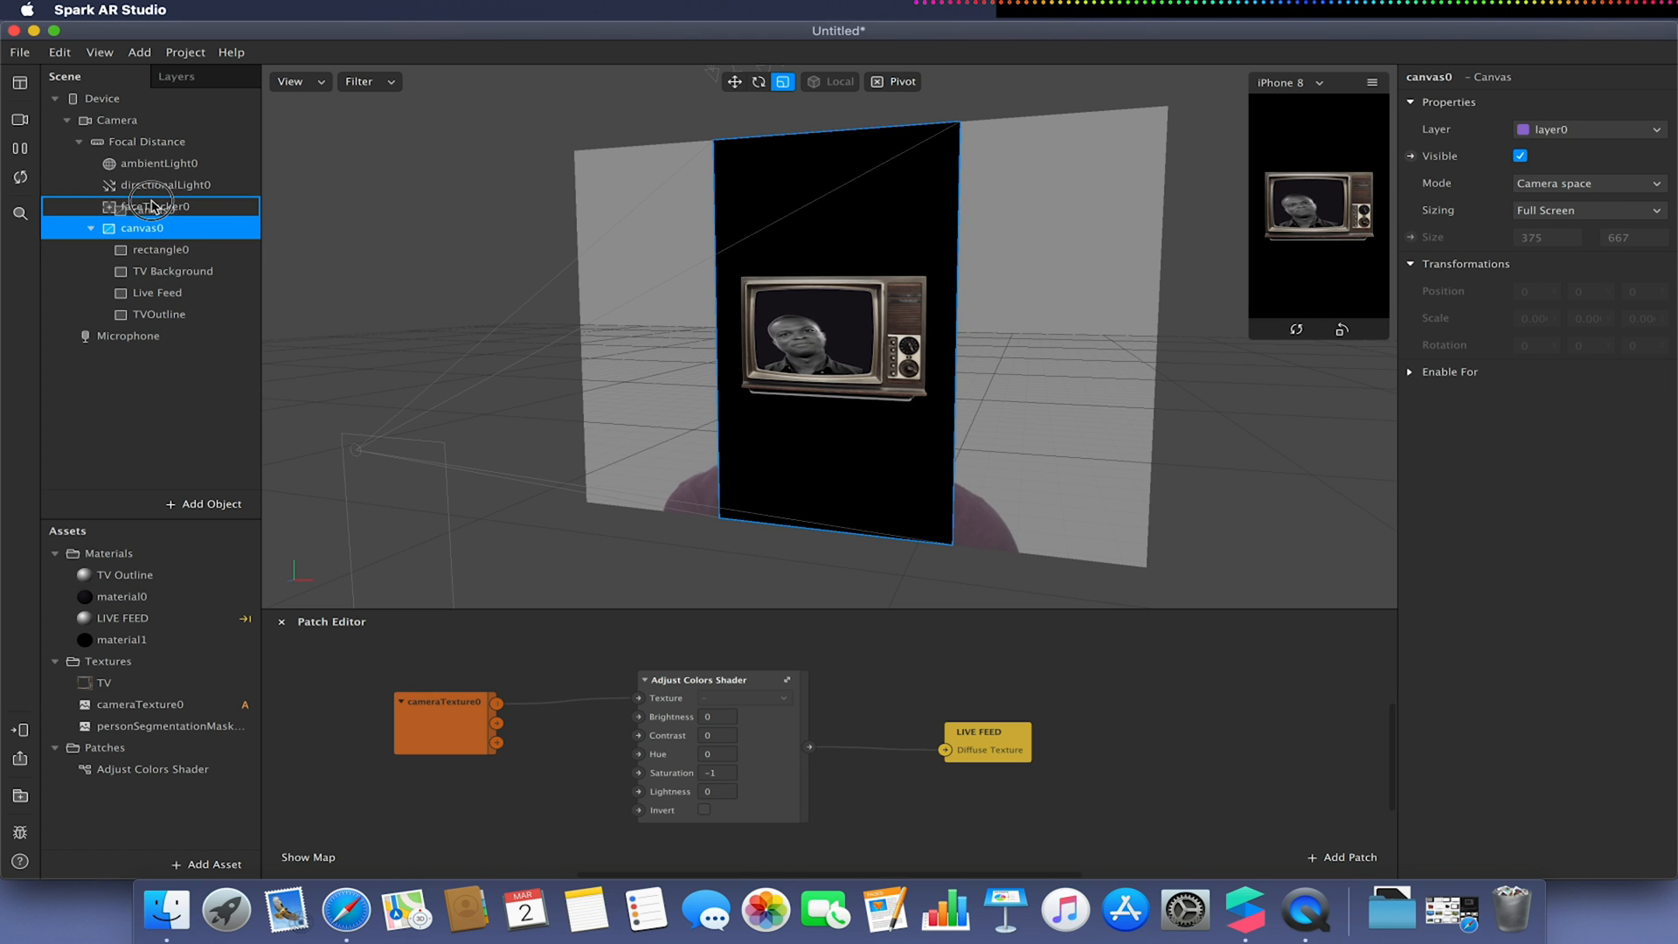
left_click_drag(144, 223, 154, 207)
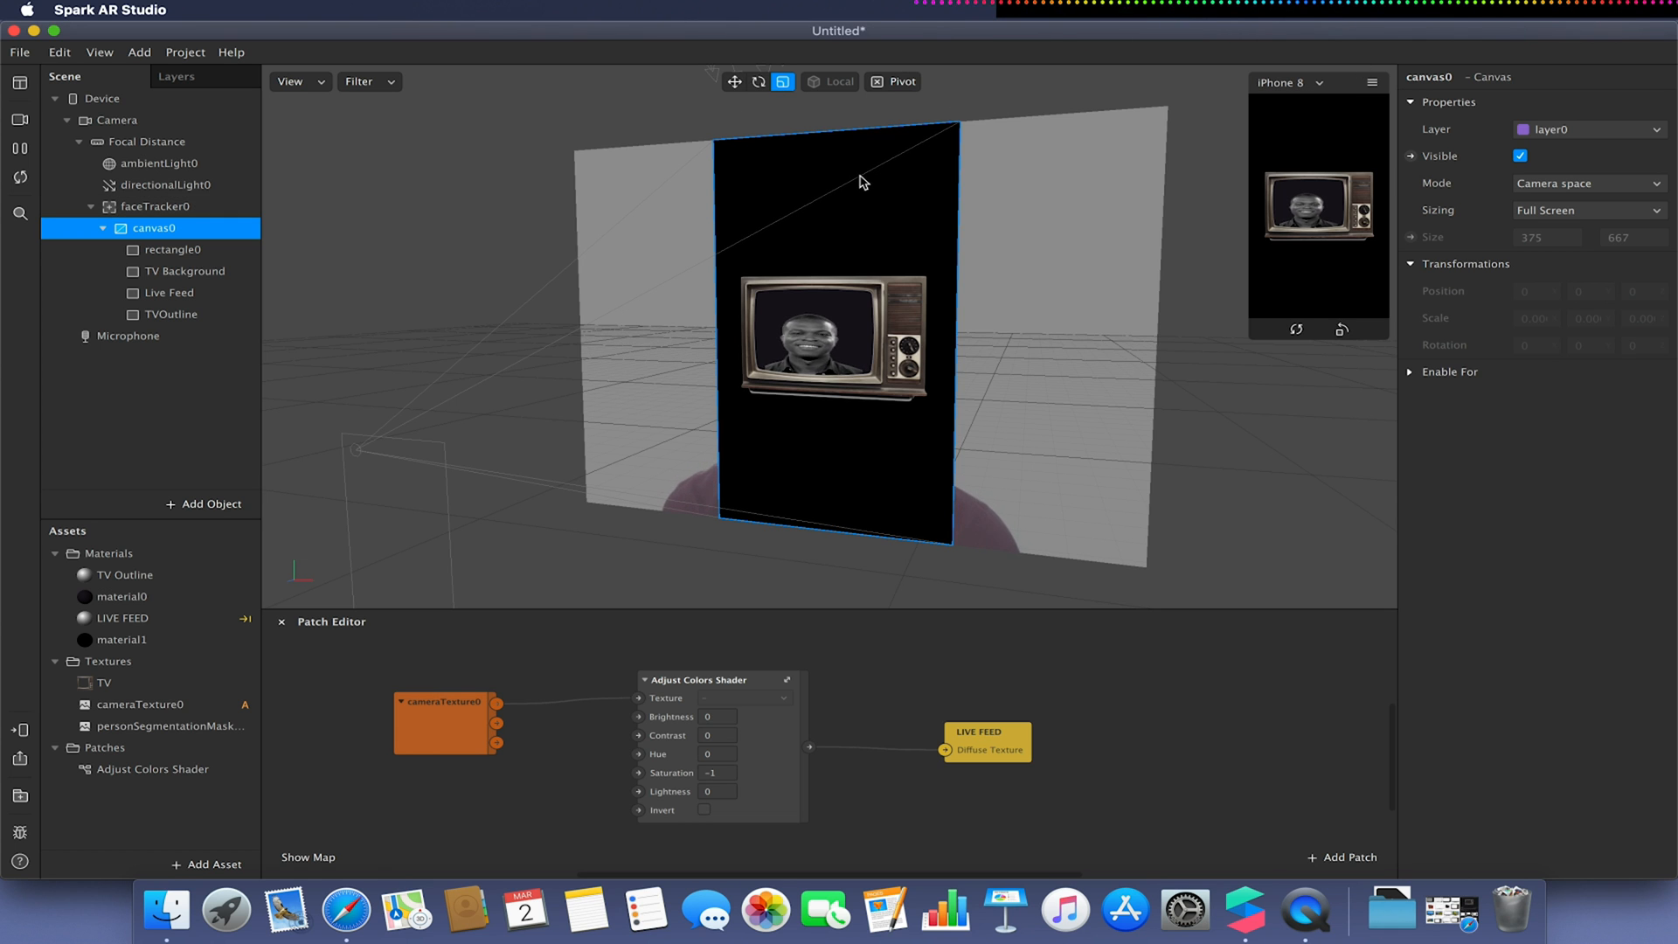
left_click(1319, 89)
left_click(1321, 90)
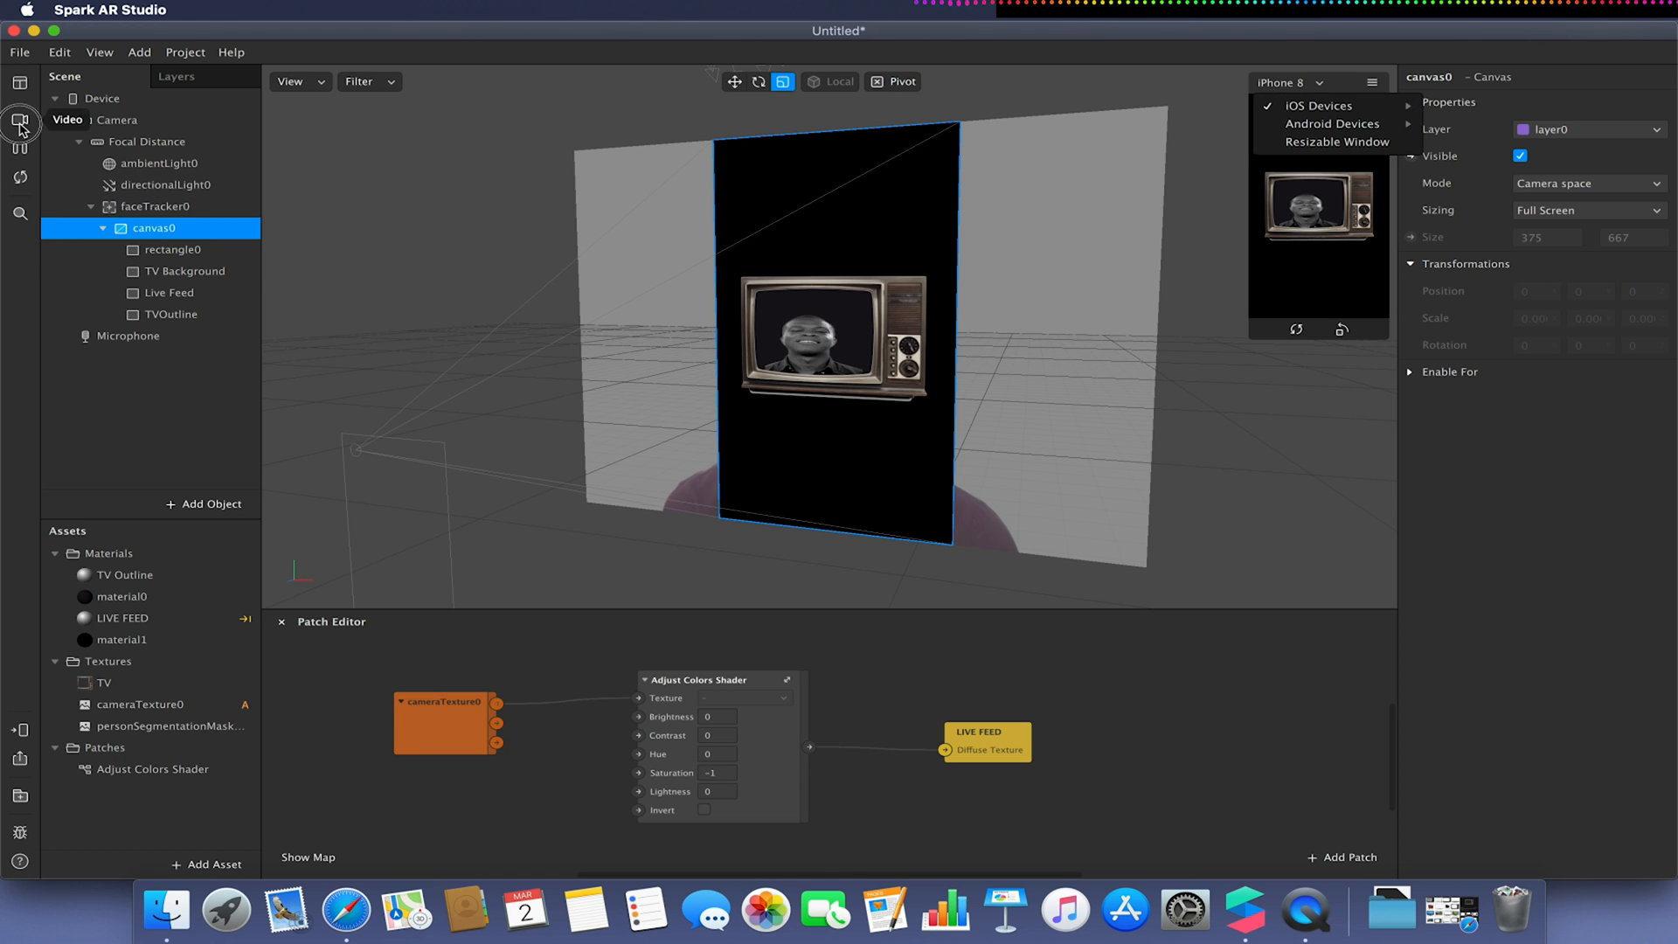
Switch the preview camera from simulated video to the live FaceTime HD webcam.
left_click(19, 118)
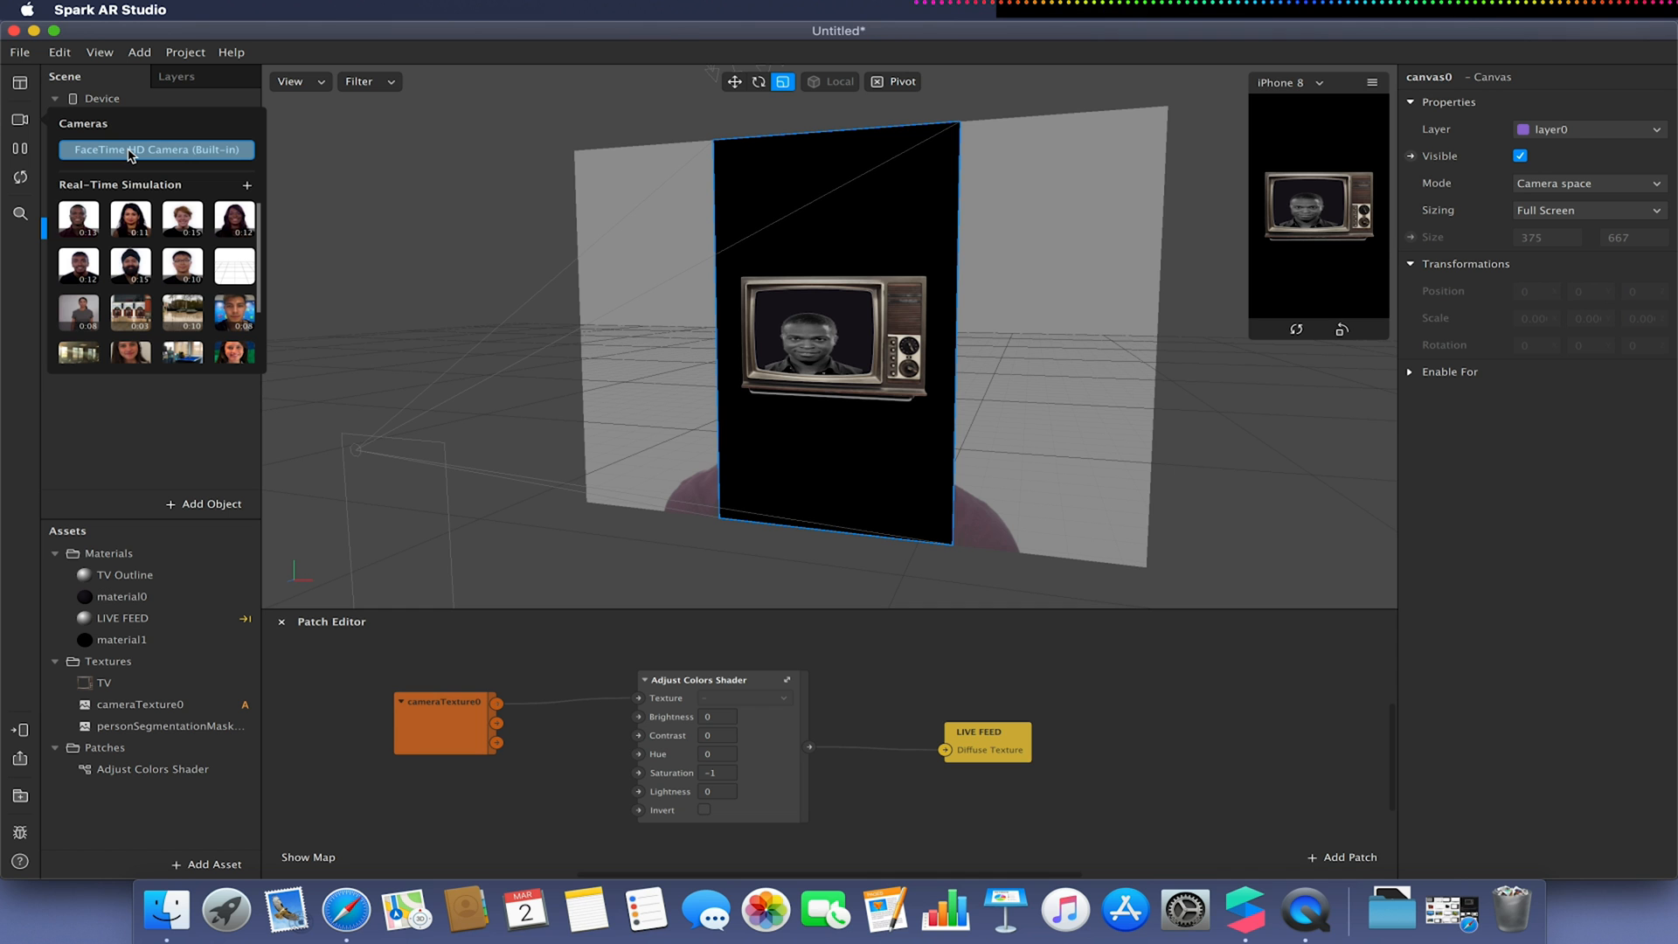
left_click(129, 155)
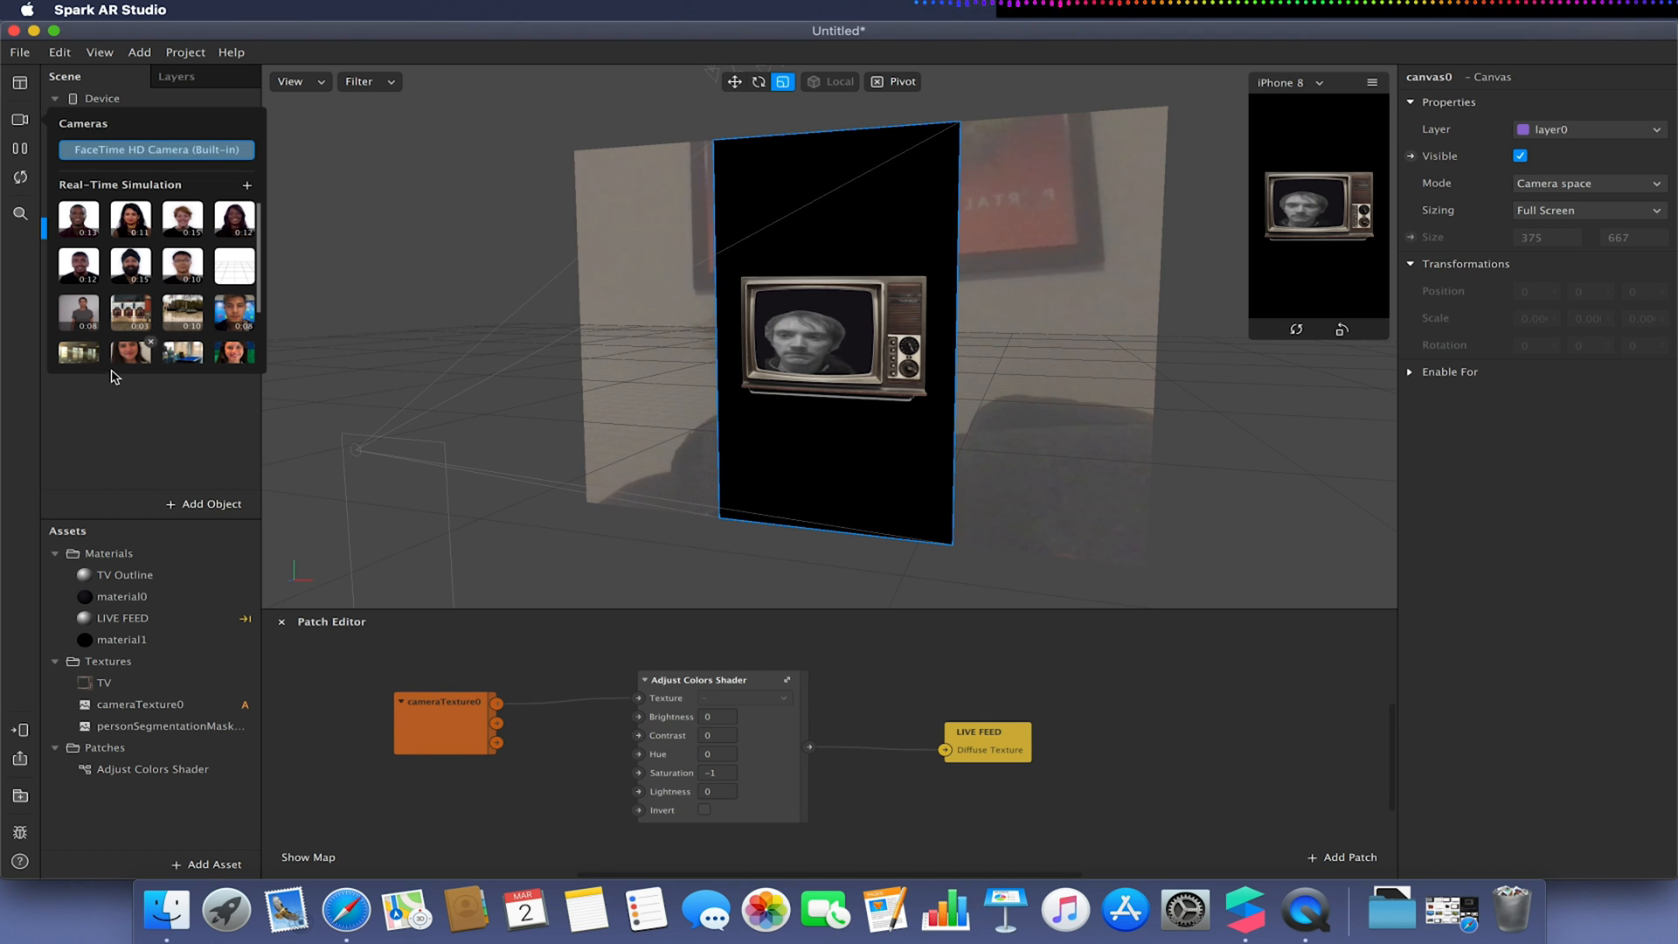
left_click(123, 424)
Move canvas0 back to the scene's top level below Microphone.
left_click(140, 228)
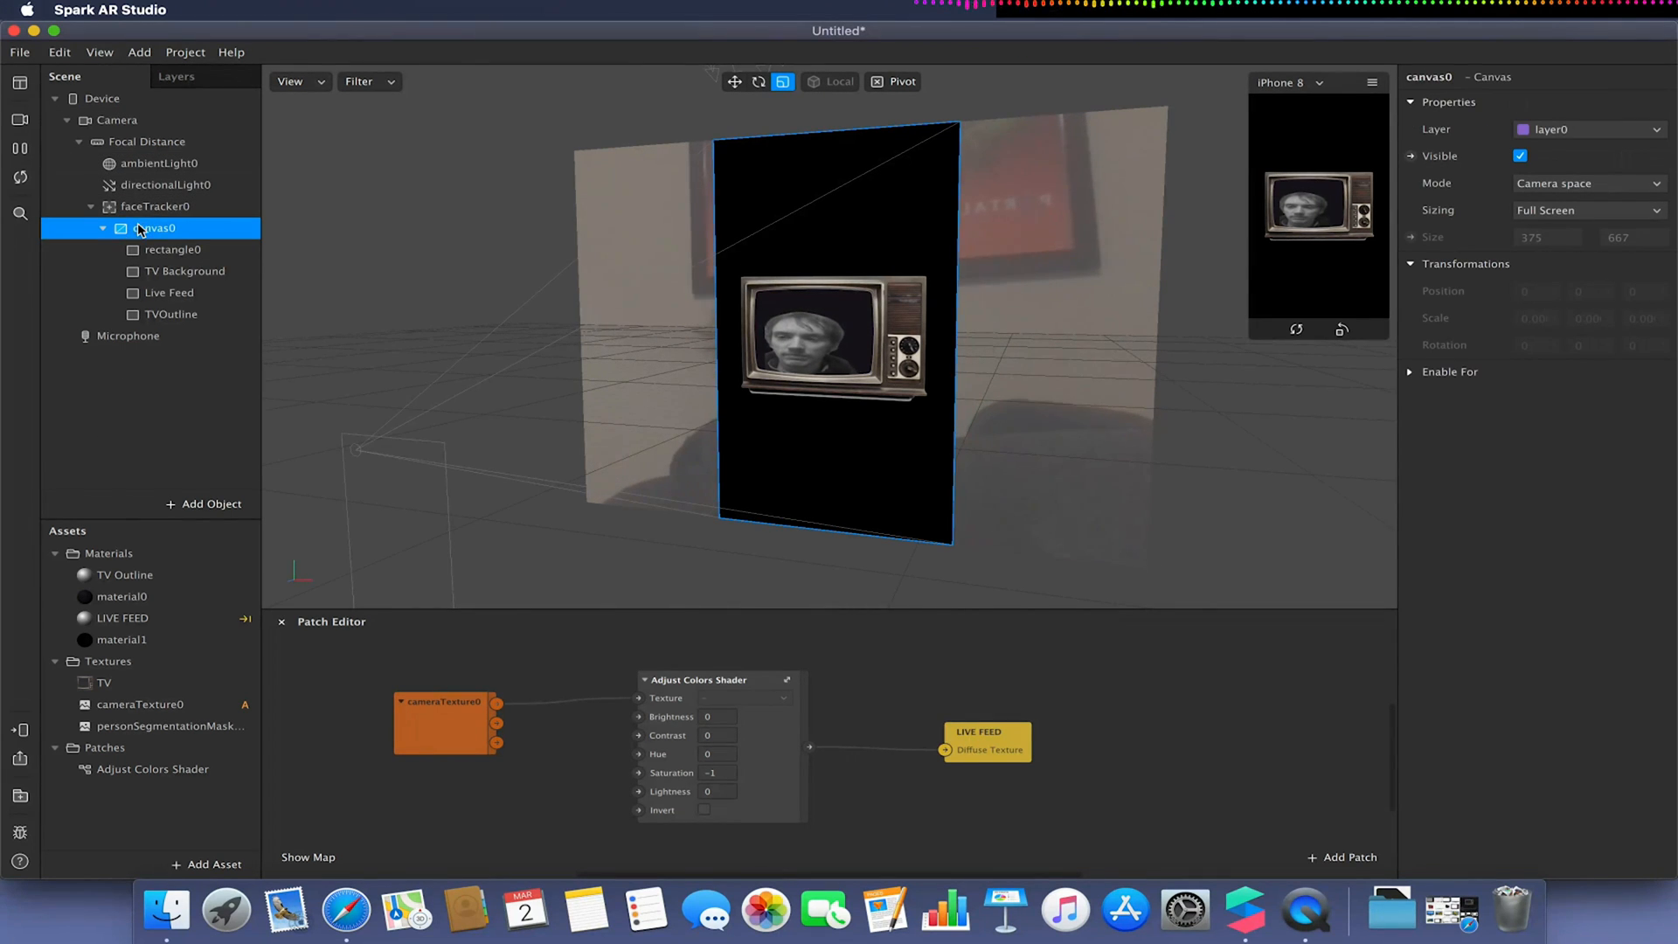
left_click_drag(143, 229, 112, 373)
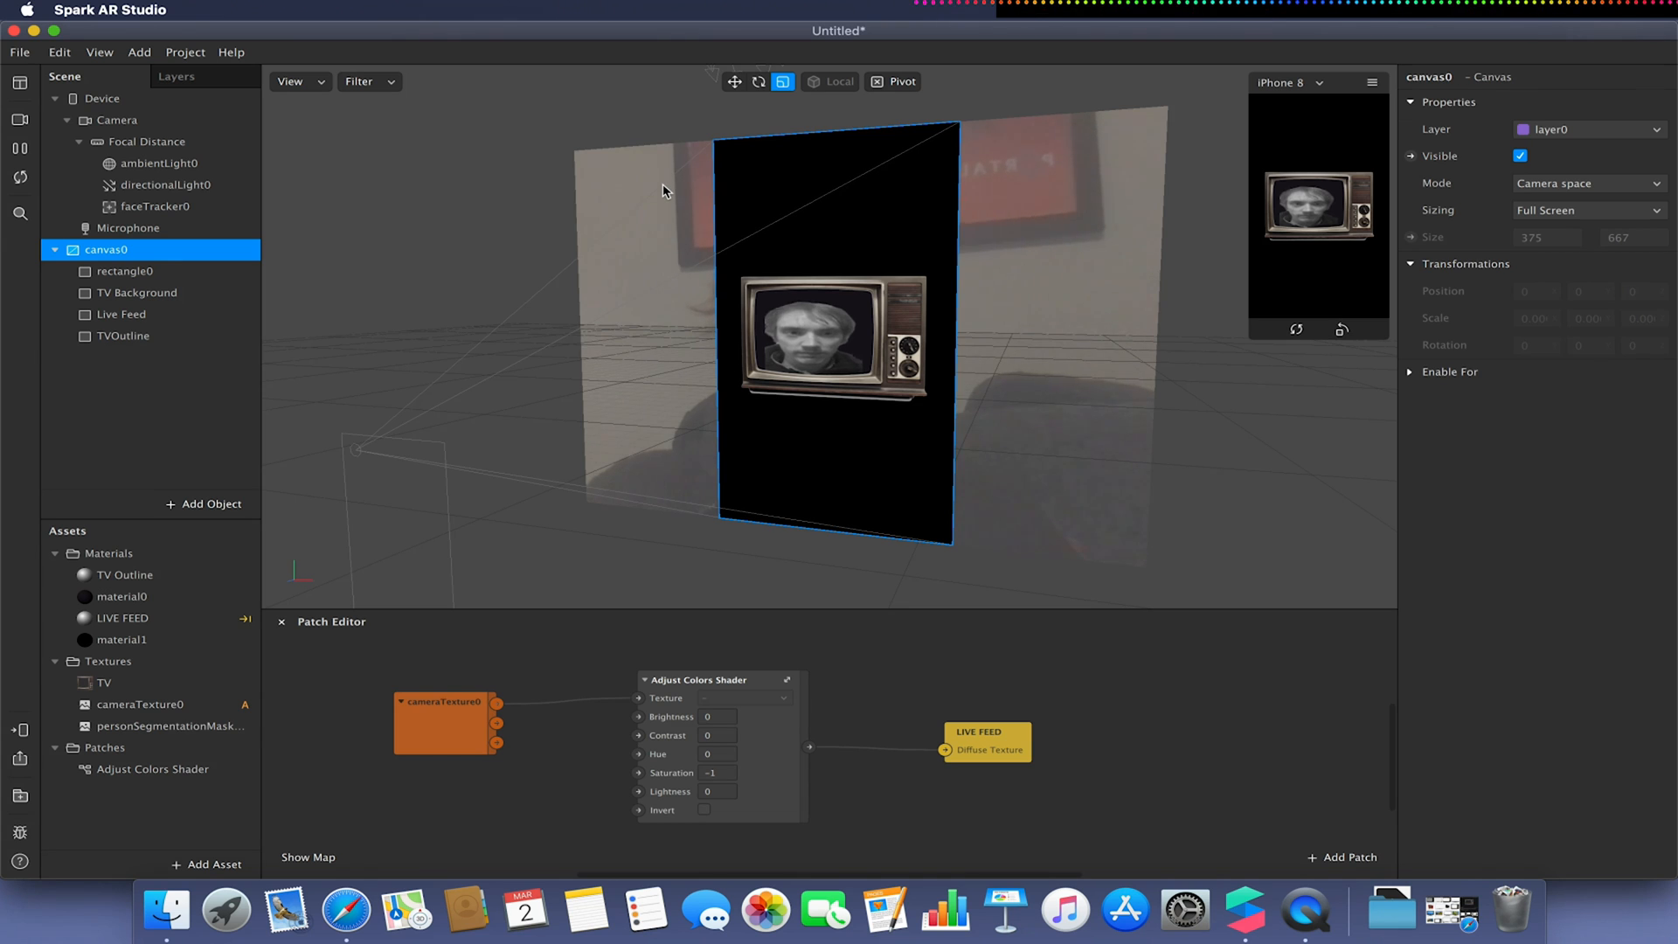
Add a plane0 under faceTracker0.
left_click(415, 250)
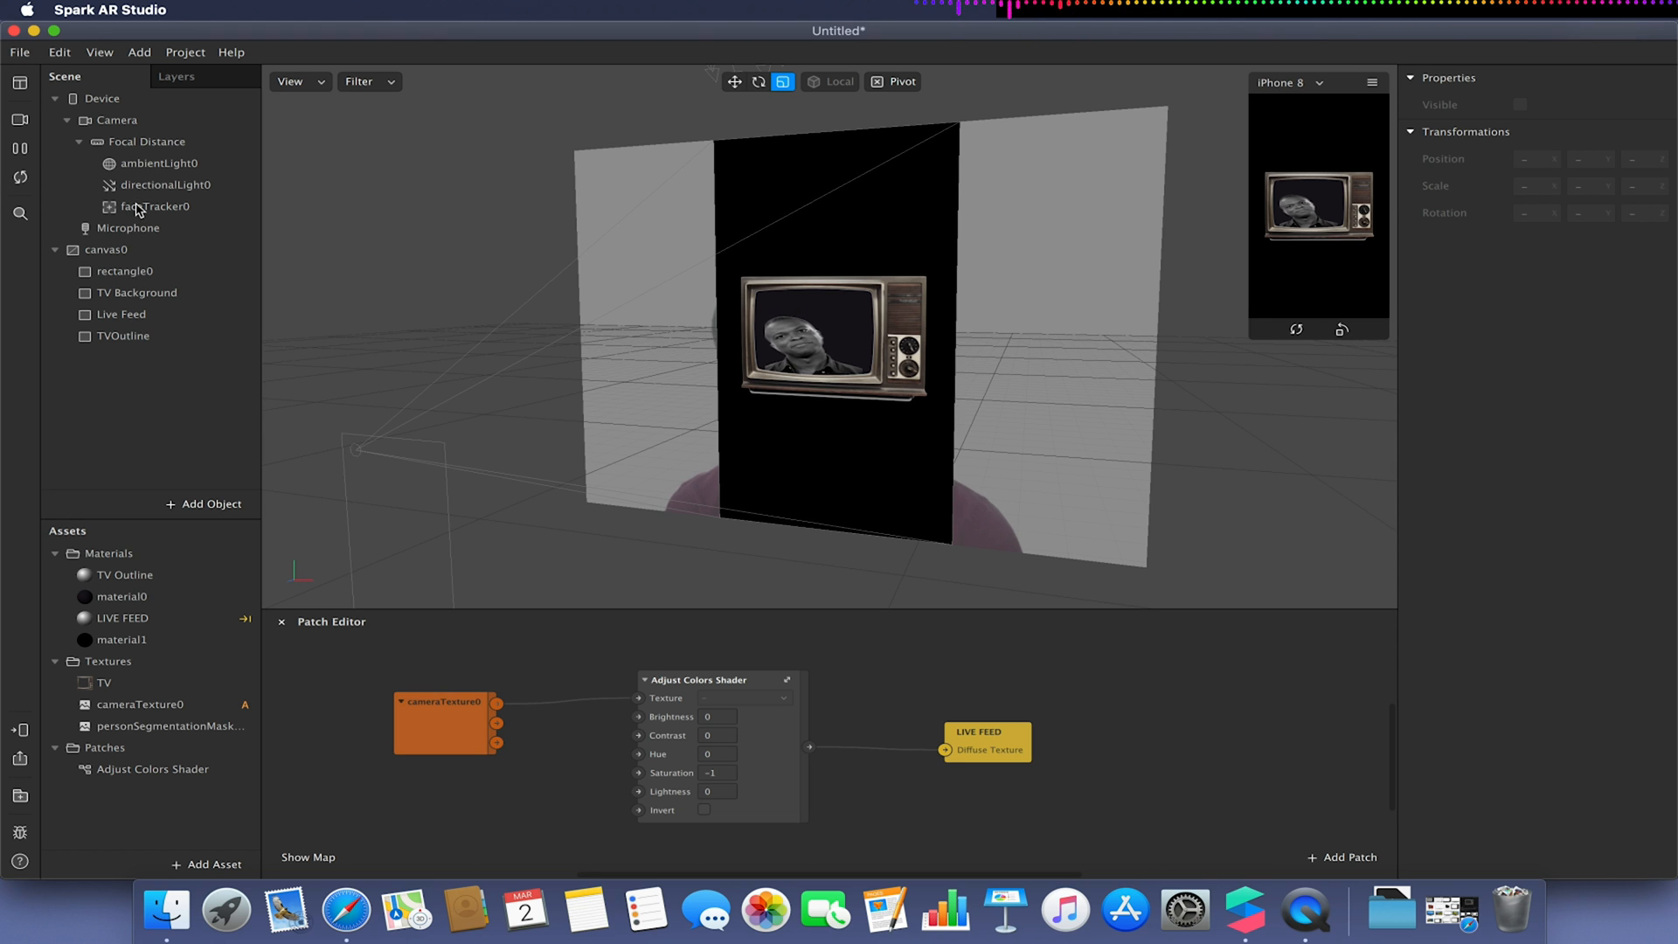
left_click(136, 211)
right_click(136, 210)
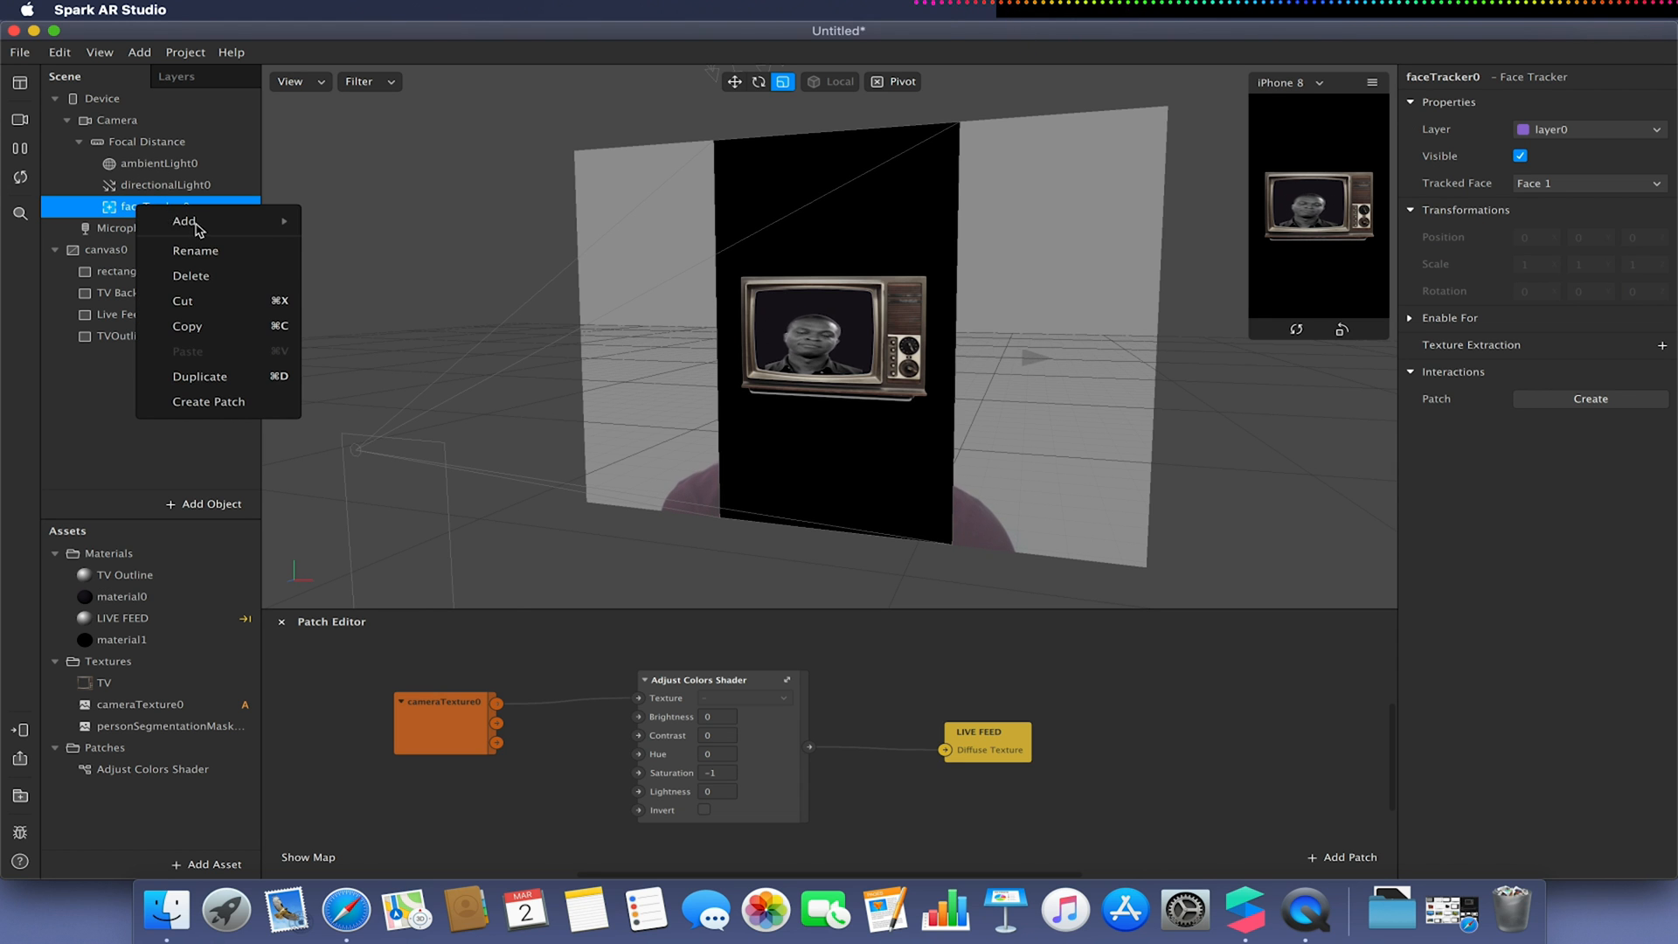
mouse_move(190, 220)
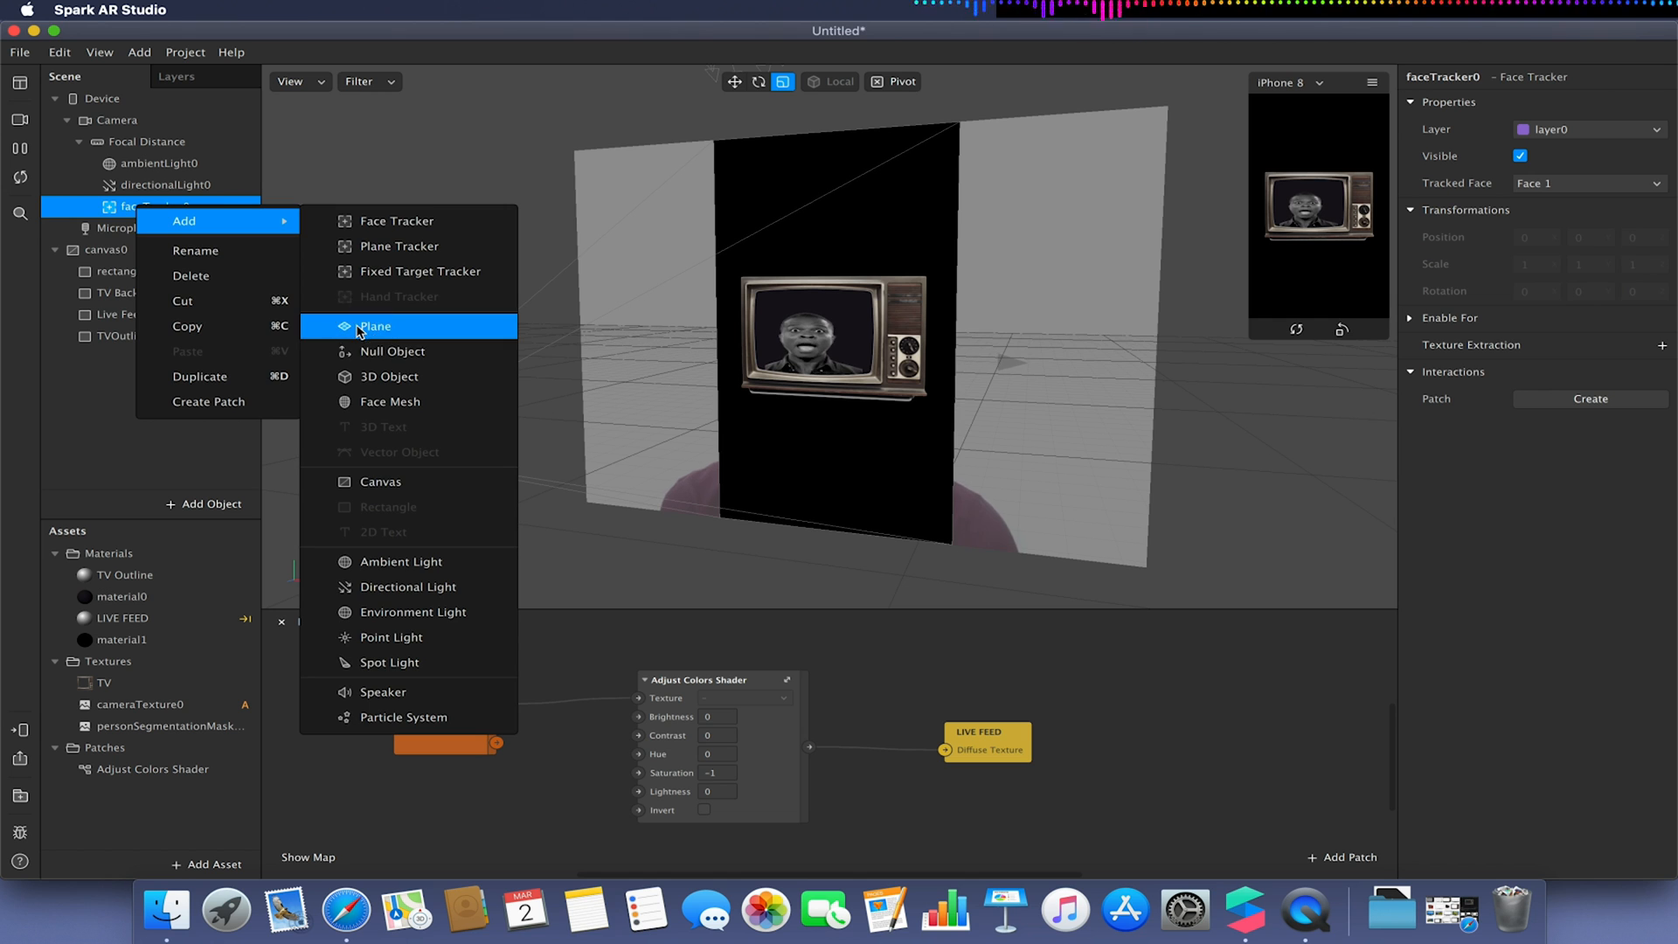
left_click(354, 326)
Hide canvas0 with its TV overlay and pause the face-tracking preview.
left_click(192, 271)
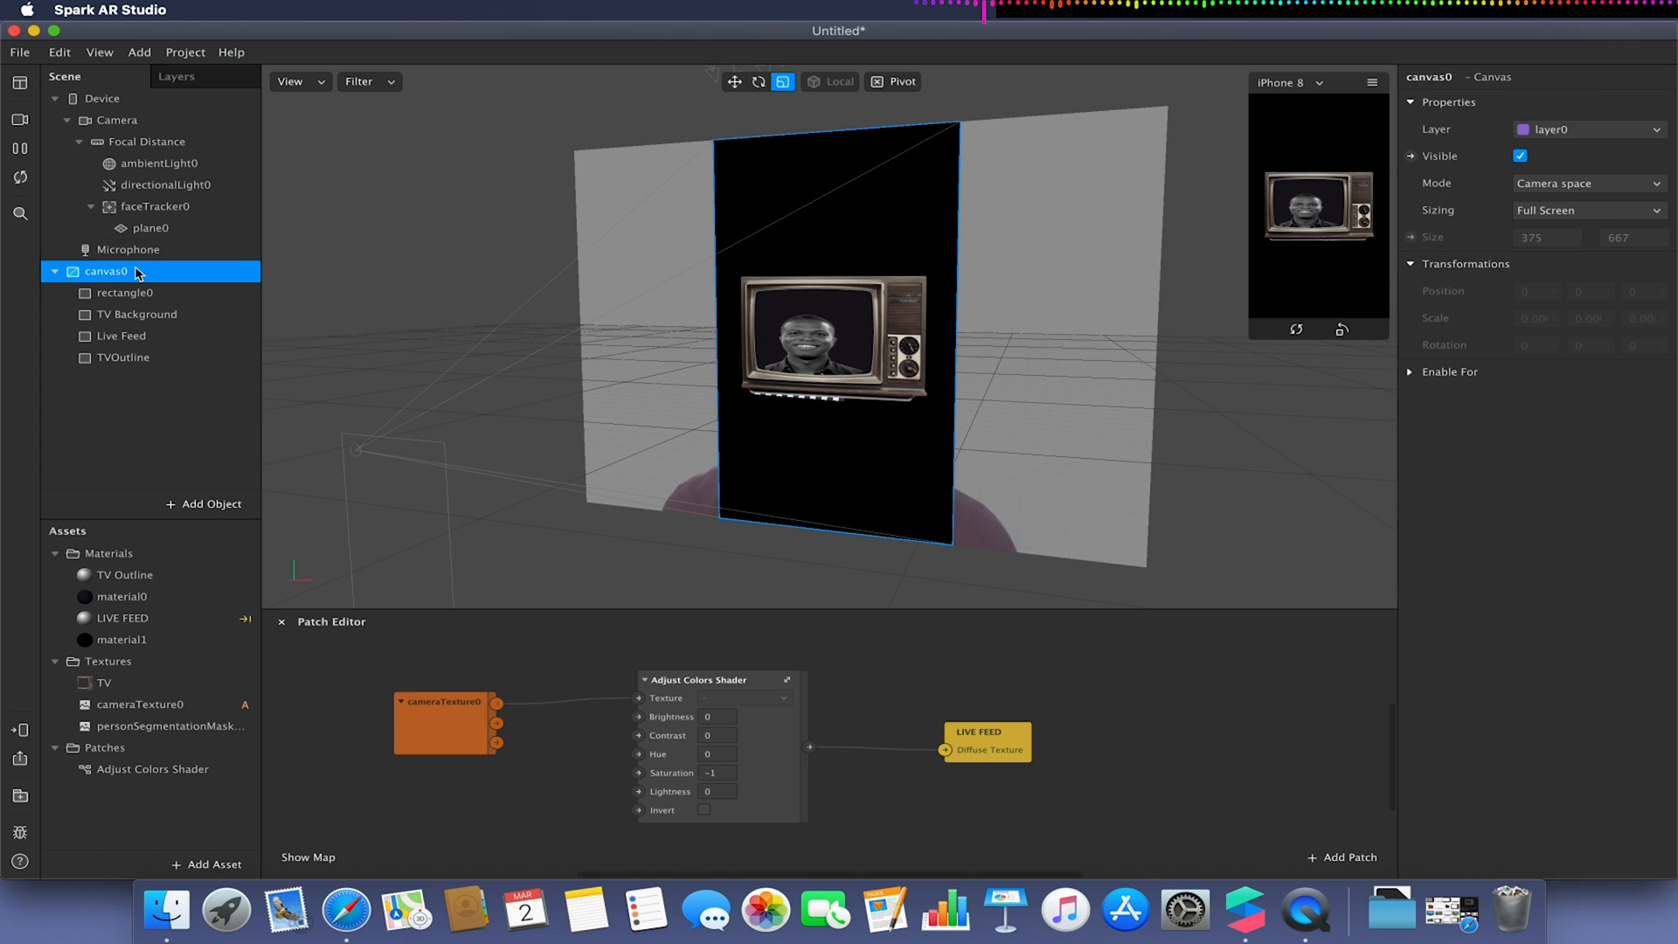
left_click(1519, 158)
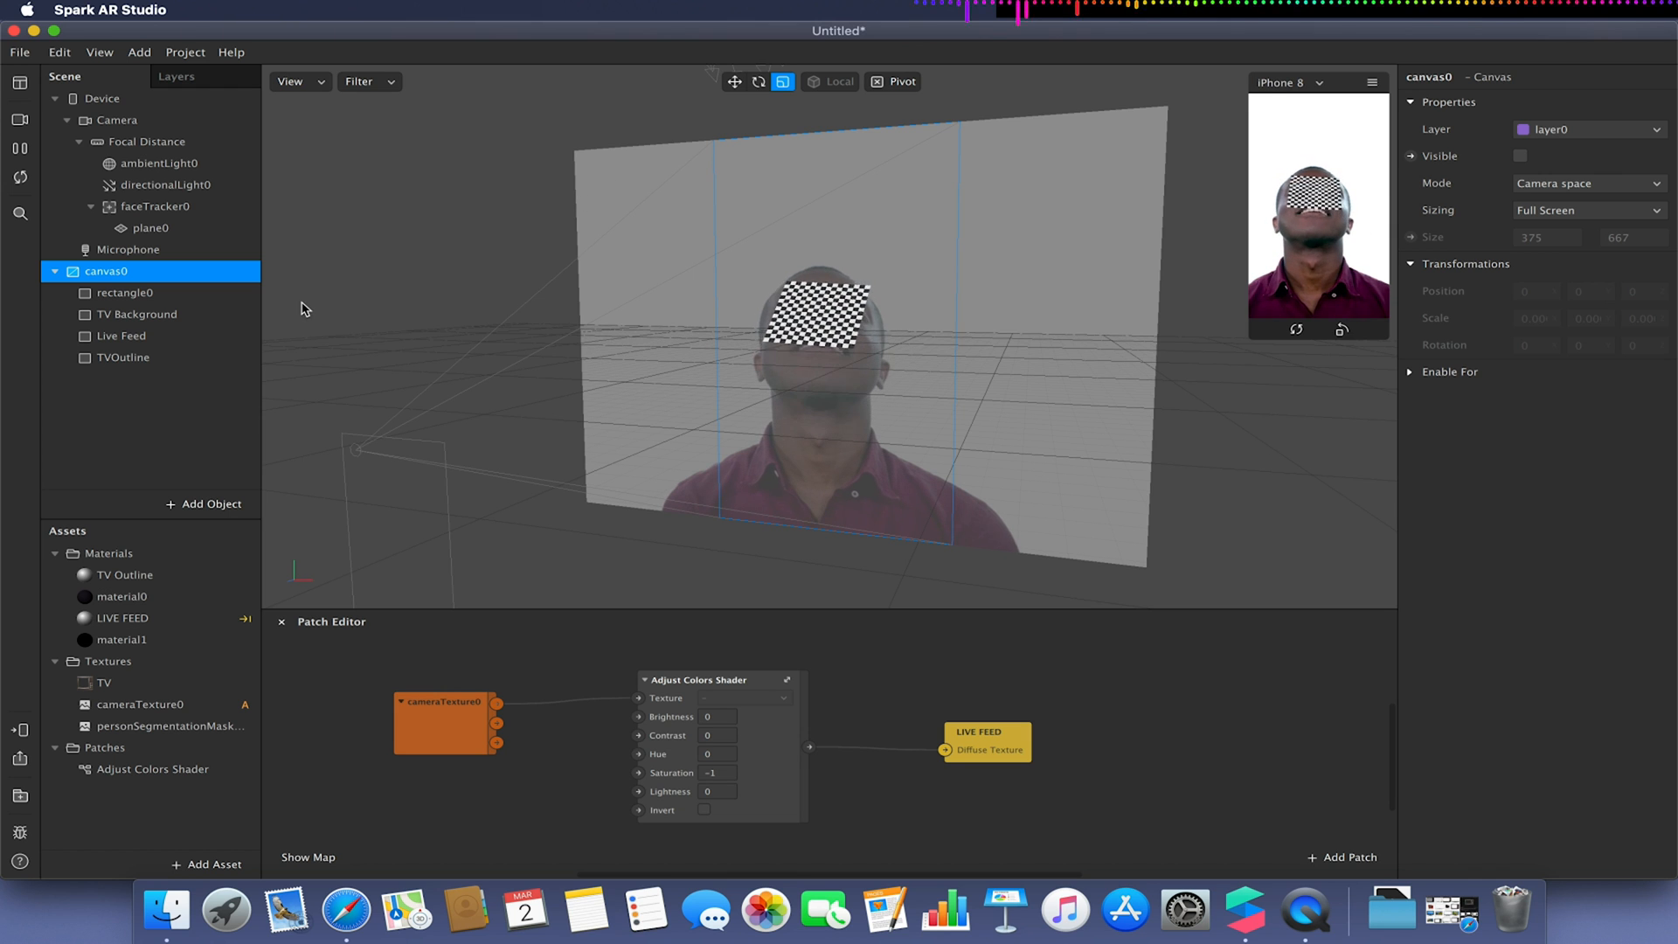
left_click(22, 153)
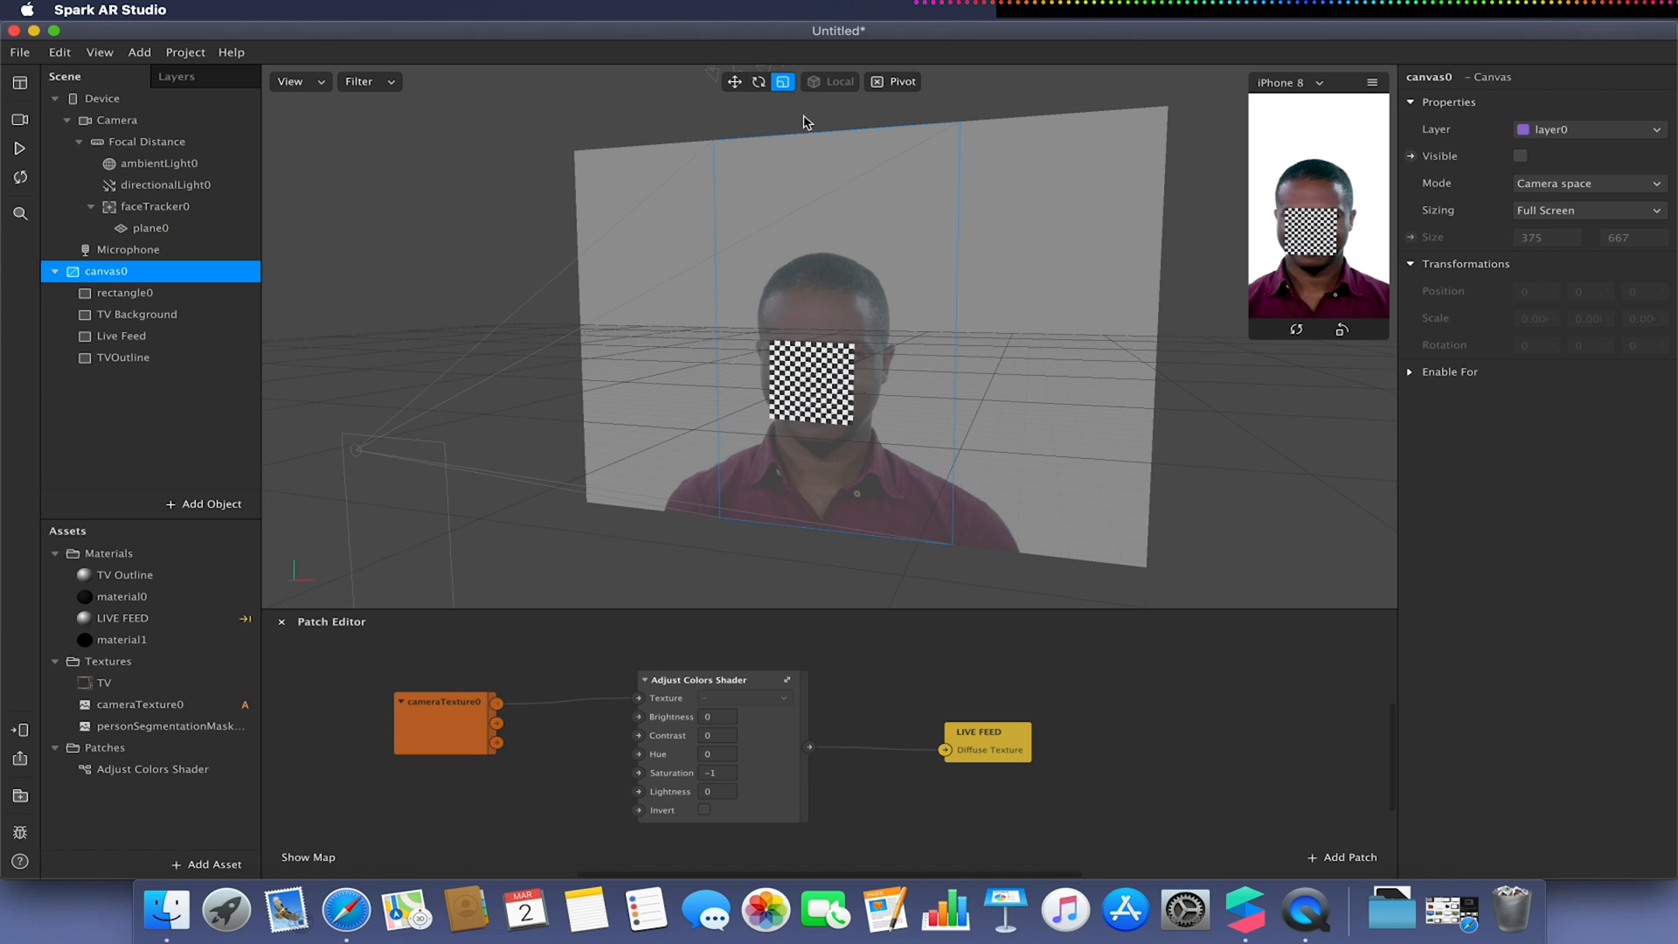
Scale the face-tracked plane0 wider and taller to about 2.16×1.57.
left_click(199, 230)
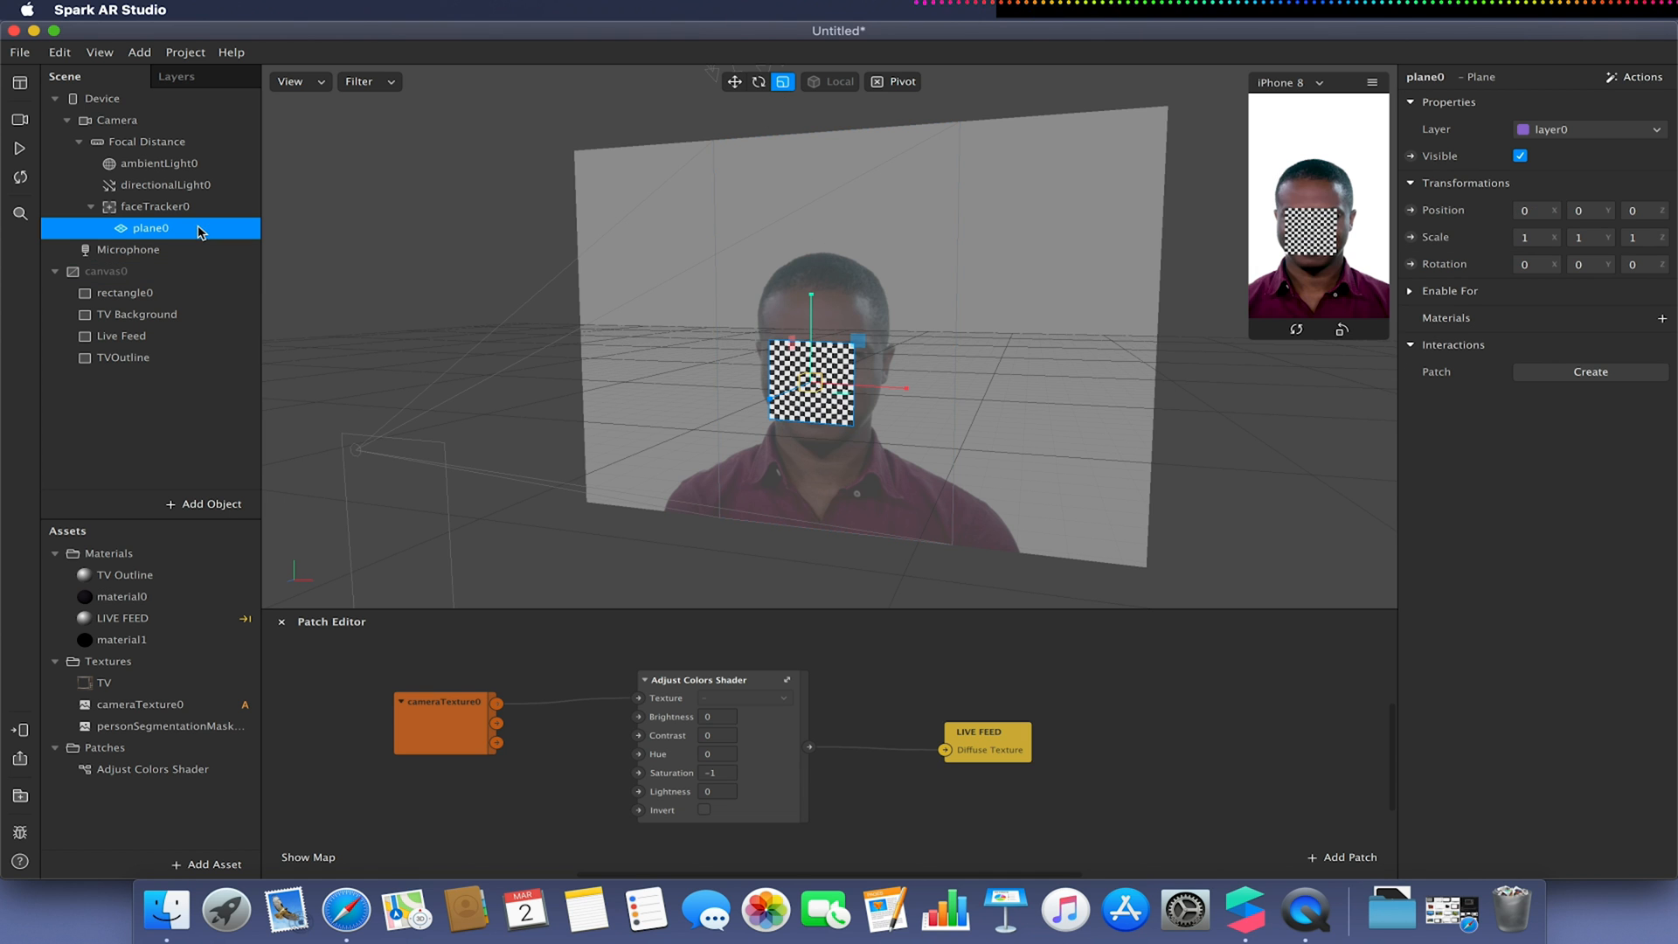
left_click_drag(908, 391, 1036, 404)
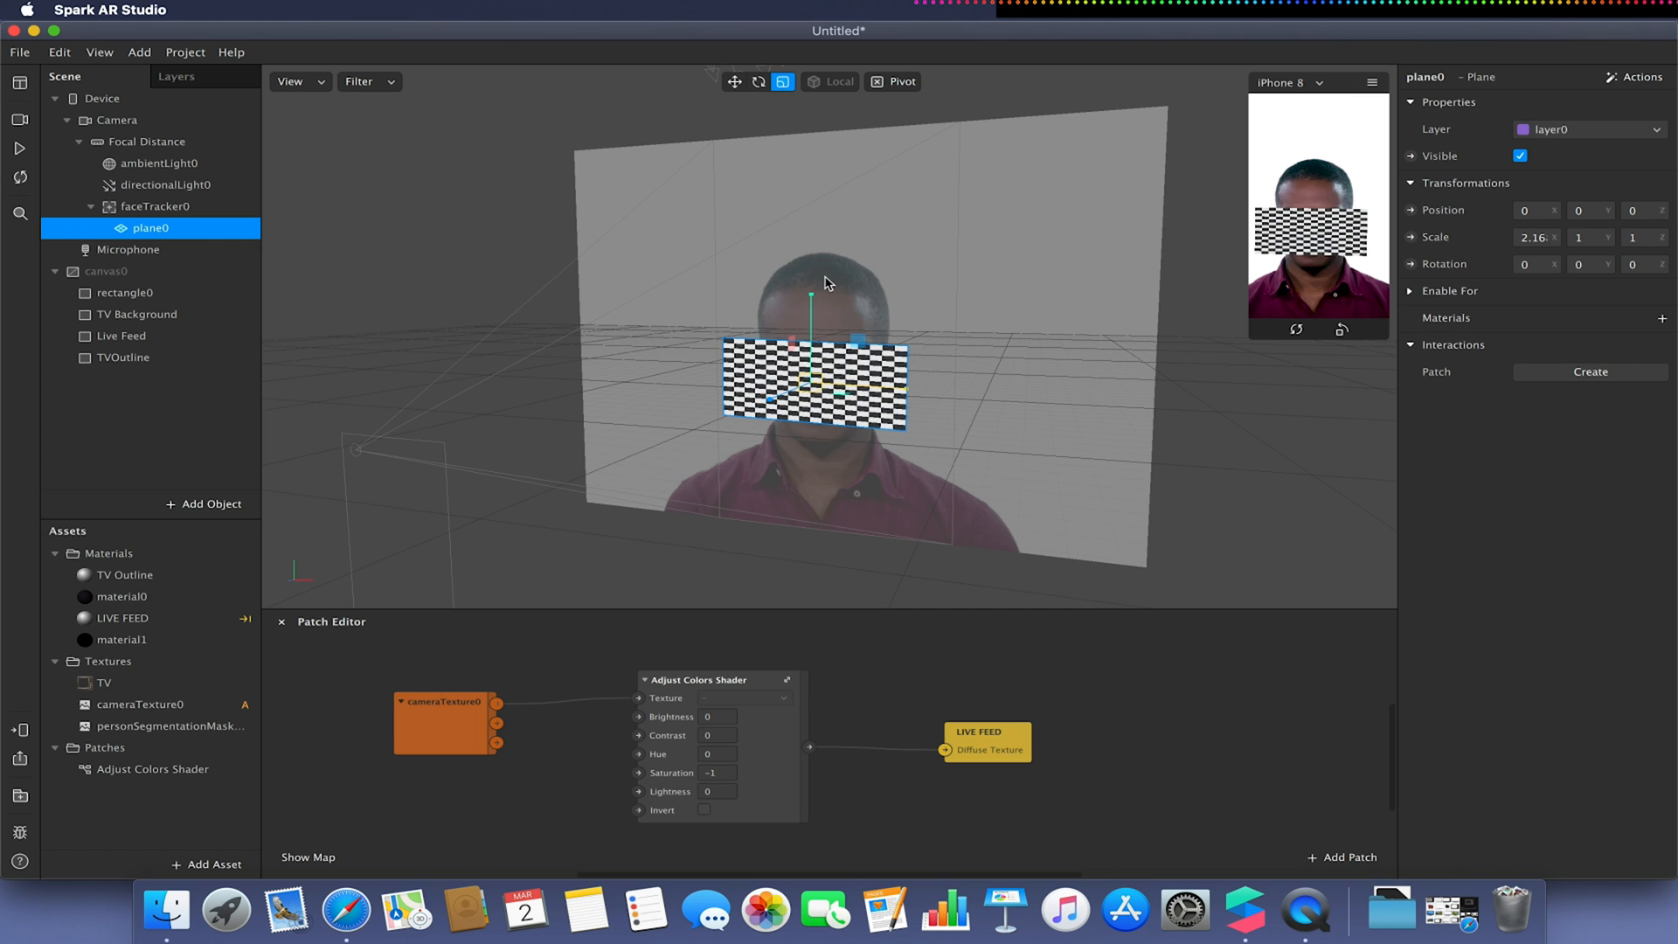
left_click_drag(812, 301, 822, 239)
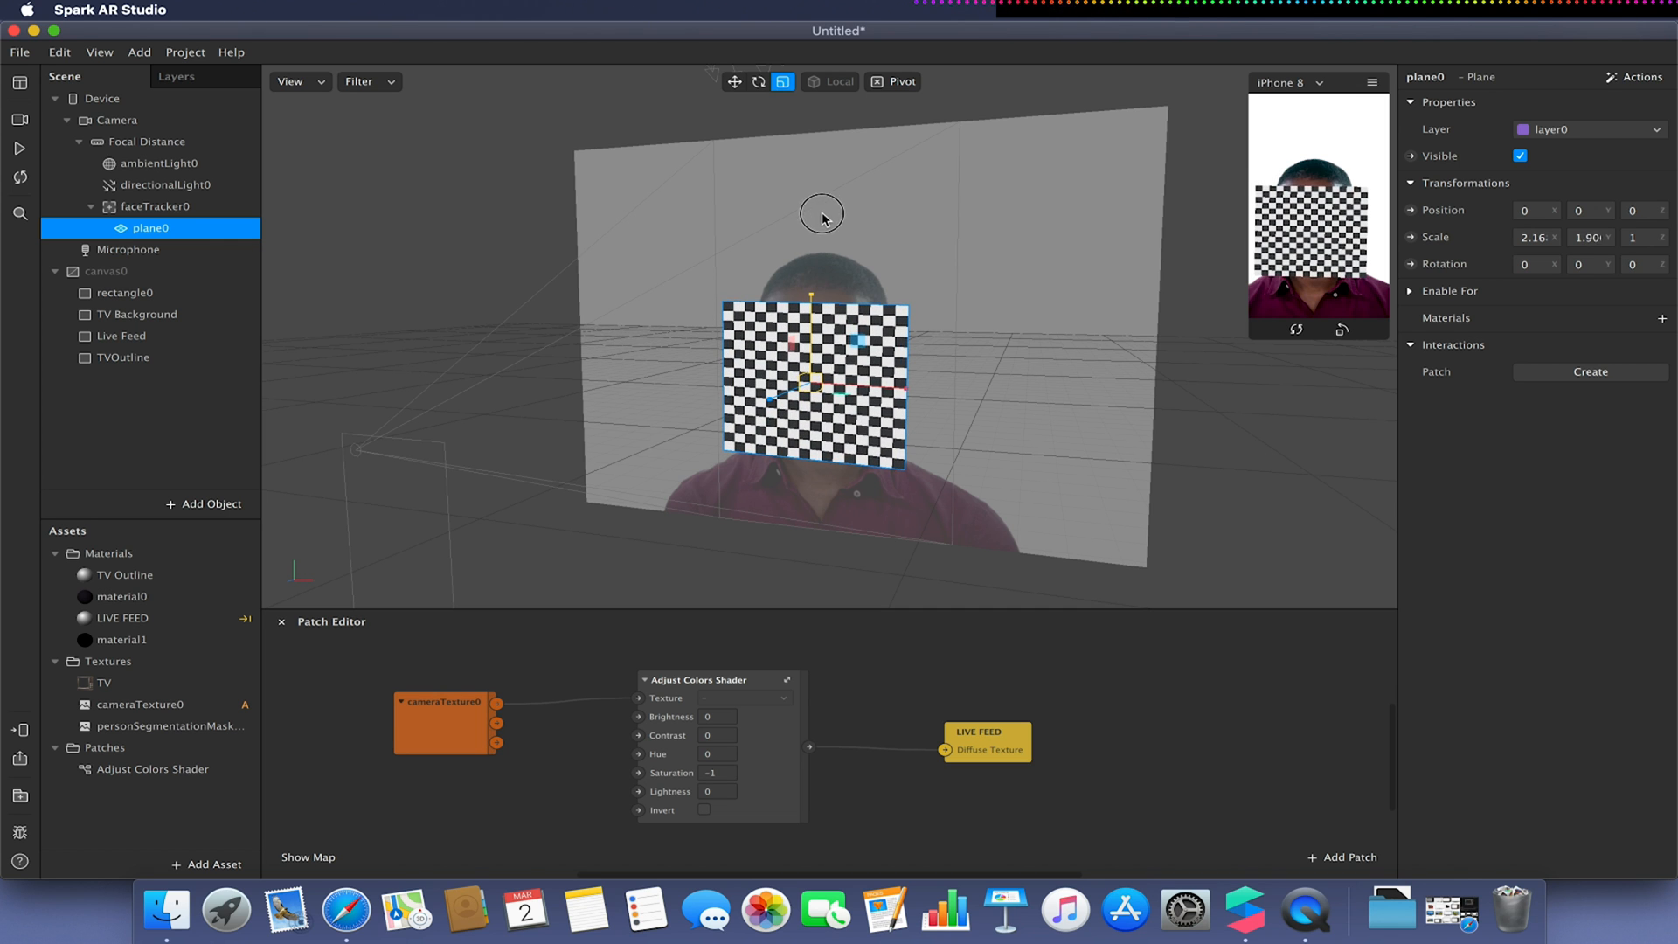
left_click_drag(822, 239, 822, 244)
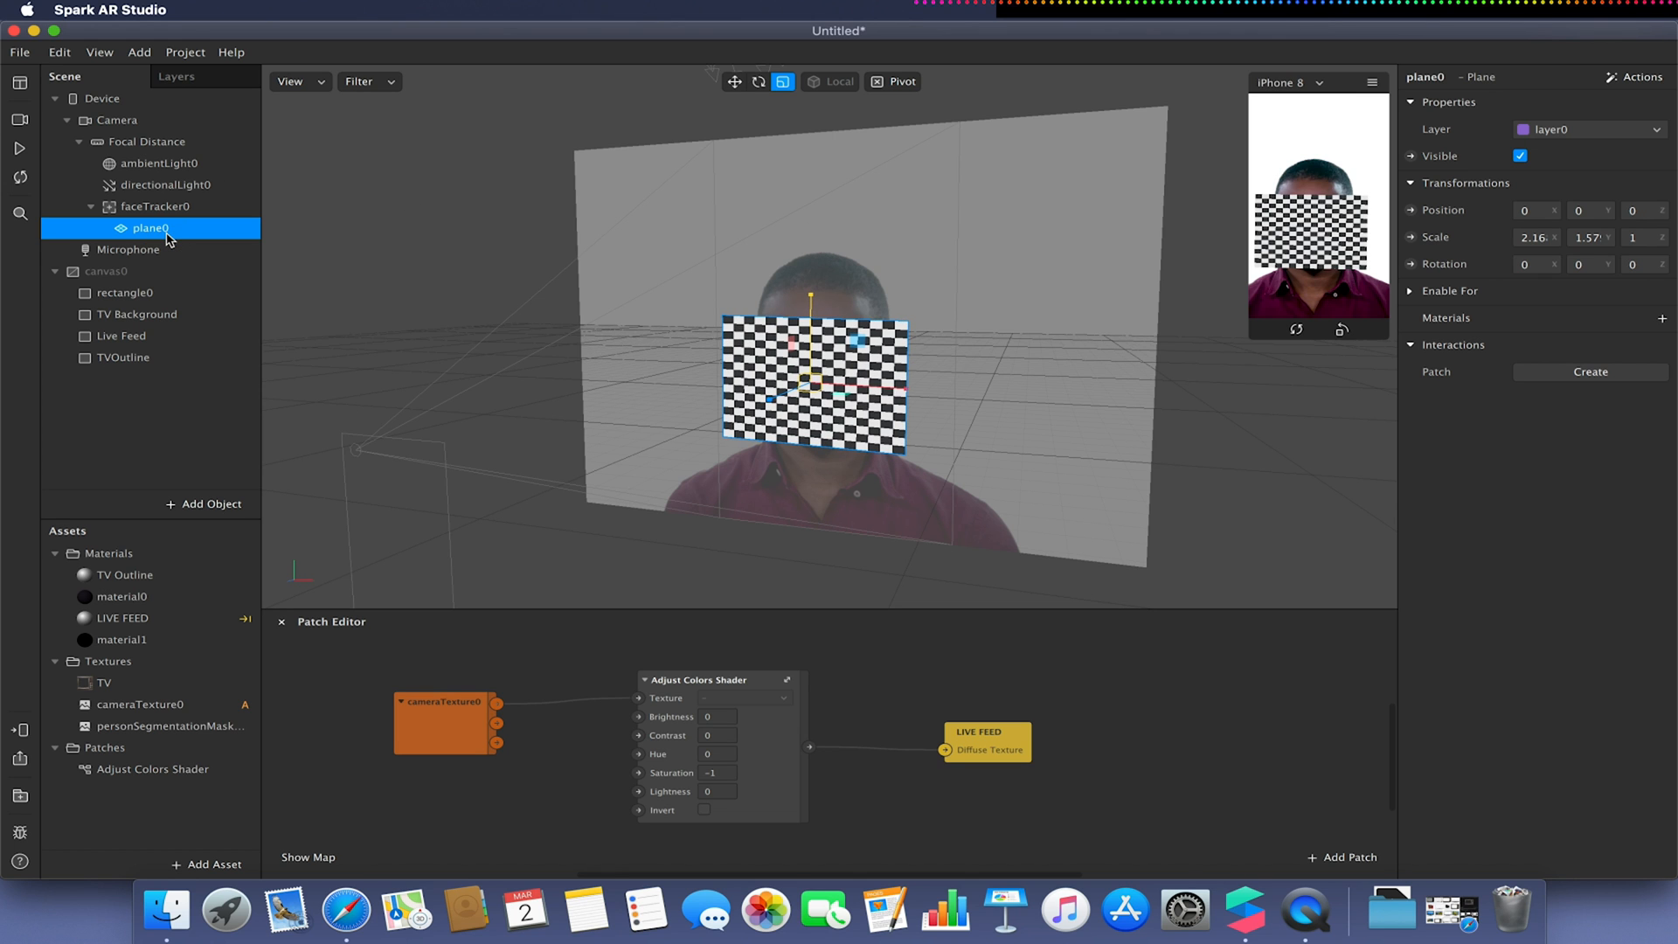
Duplicate the plane under faceTracker0 and stretch plane1 to about 11.3×11.3 as a backdrop.
key("super+d")
left_click_drag(152, 251, 154, 217)
left_click_drag(907, 390, 1460, 487)
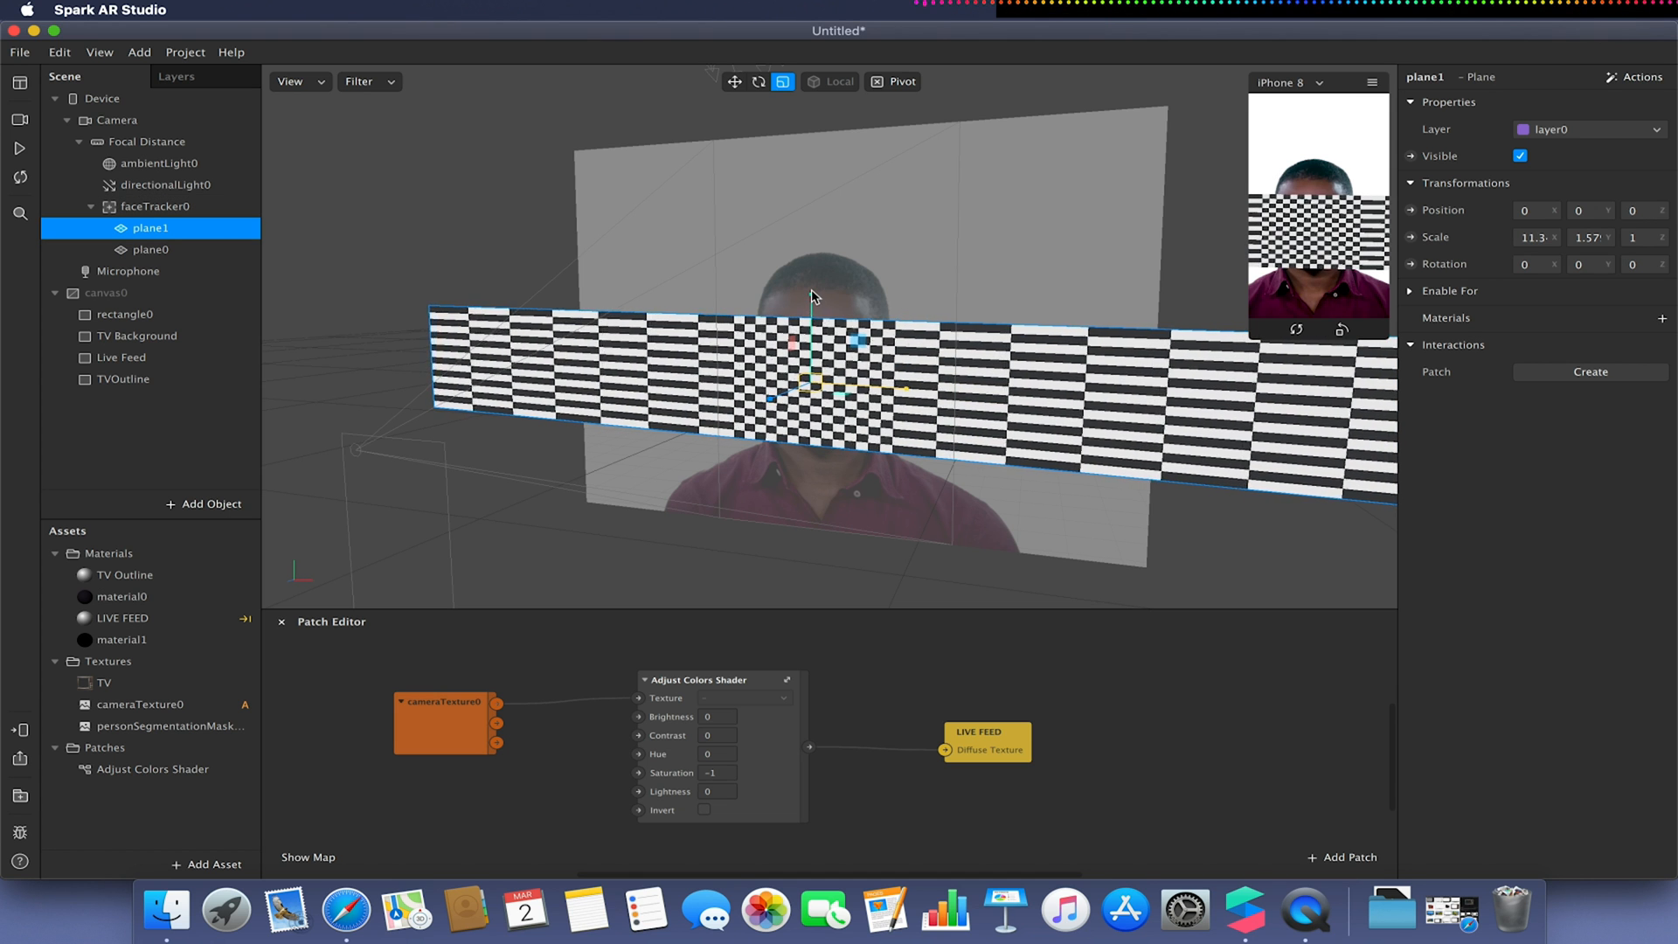
left_click_drag(812, 292, 806, 230)
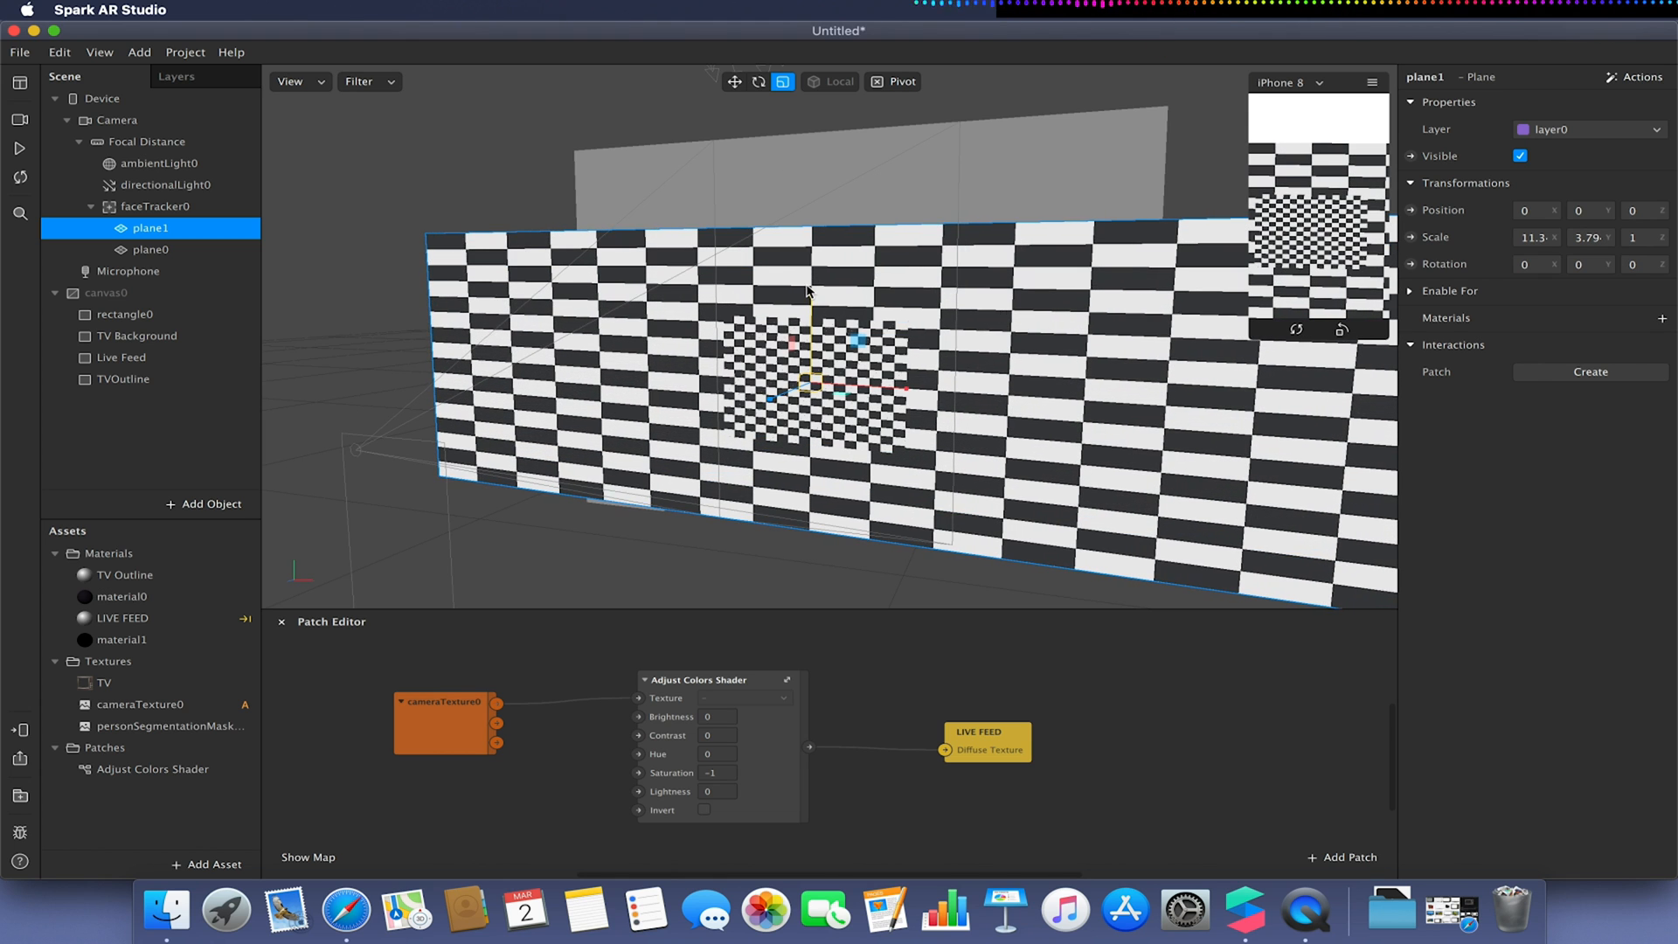
left_click_drag(811, 292, 828, 113)
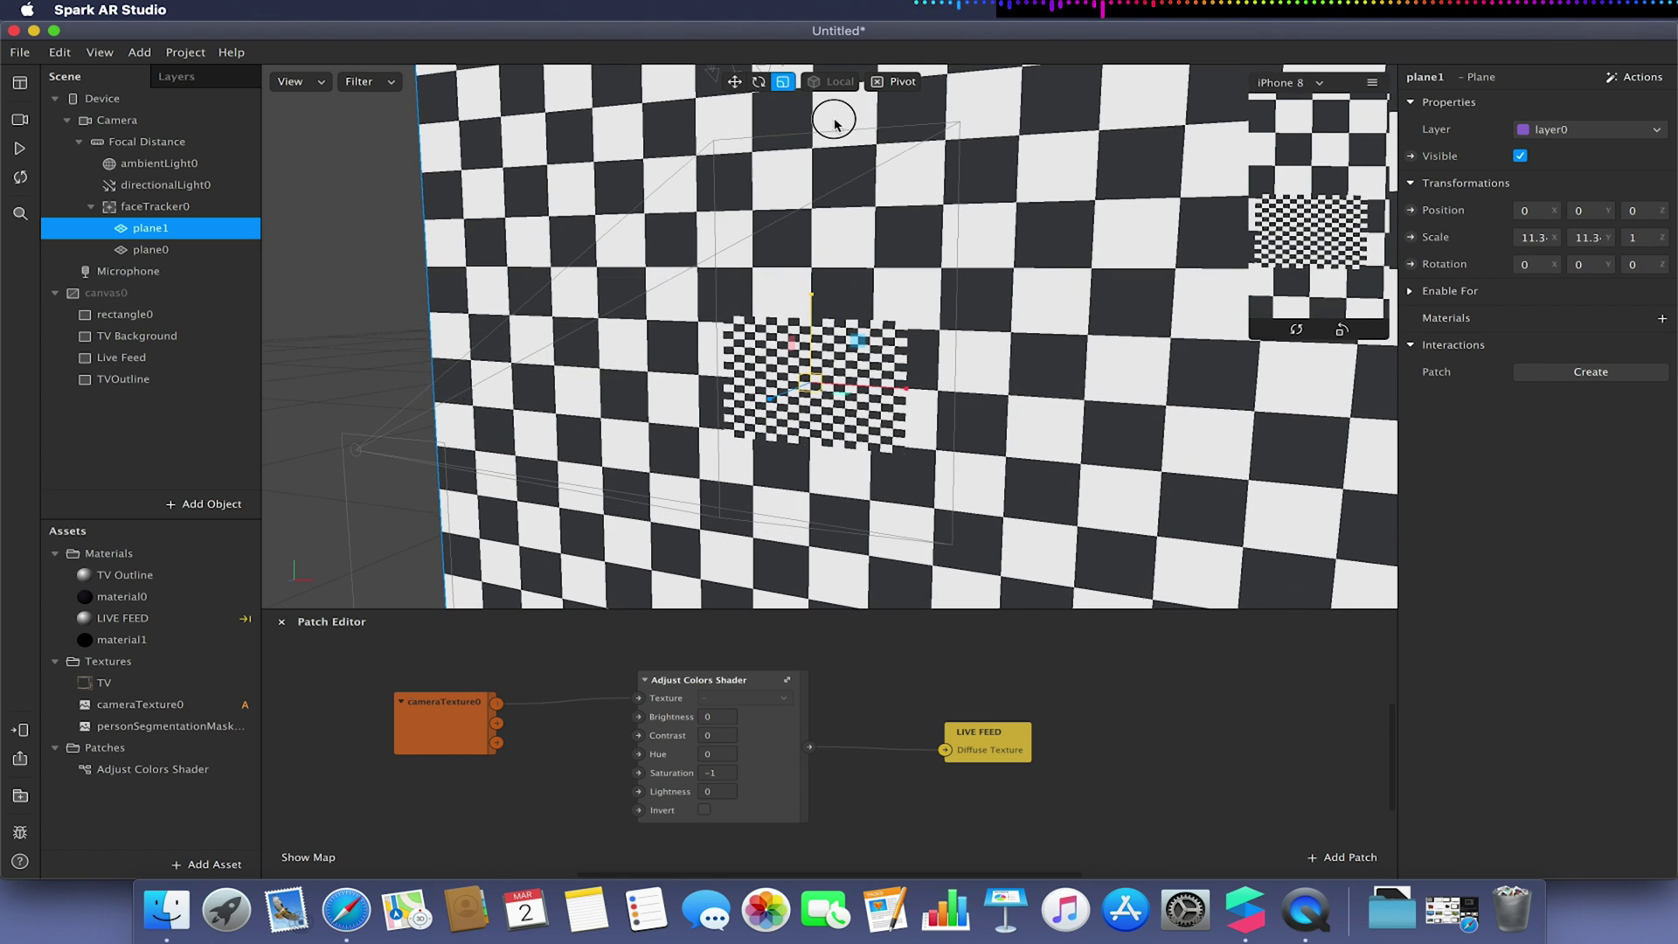
Give plane0 the TV Outline material, duplicate it as plane2 and reorder plane2 between plane1 and plane0.
left_click(183, 251)
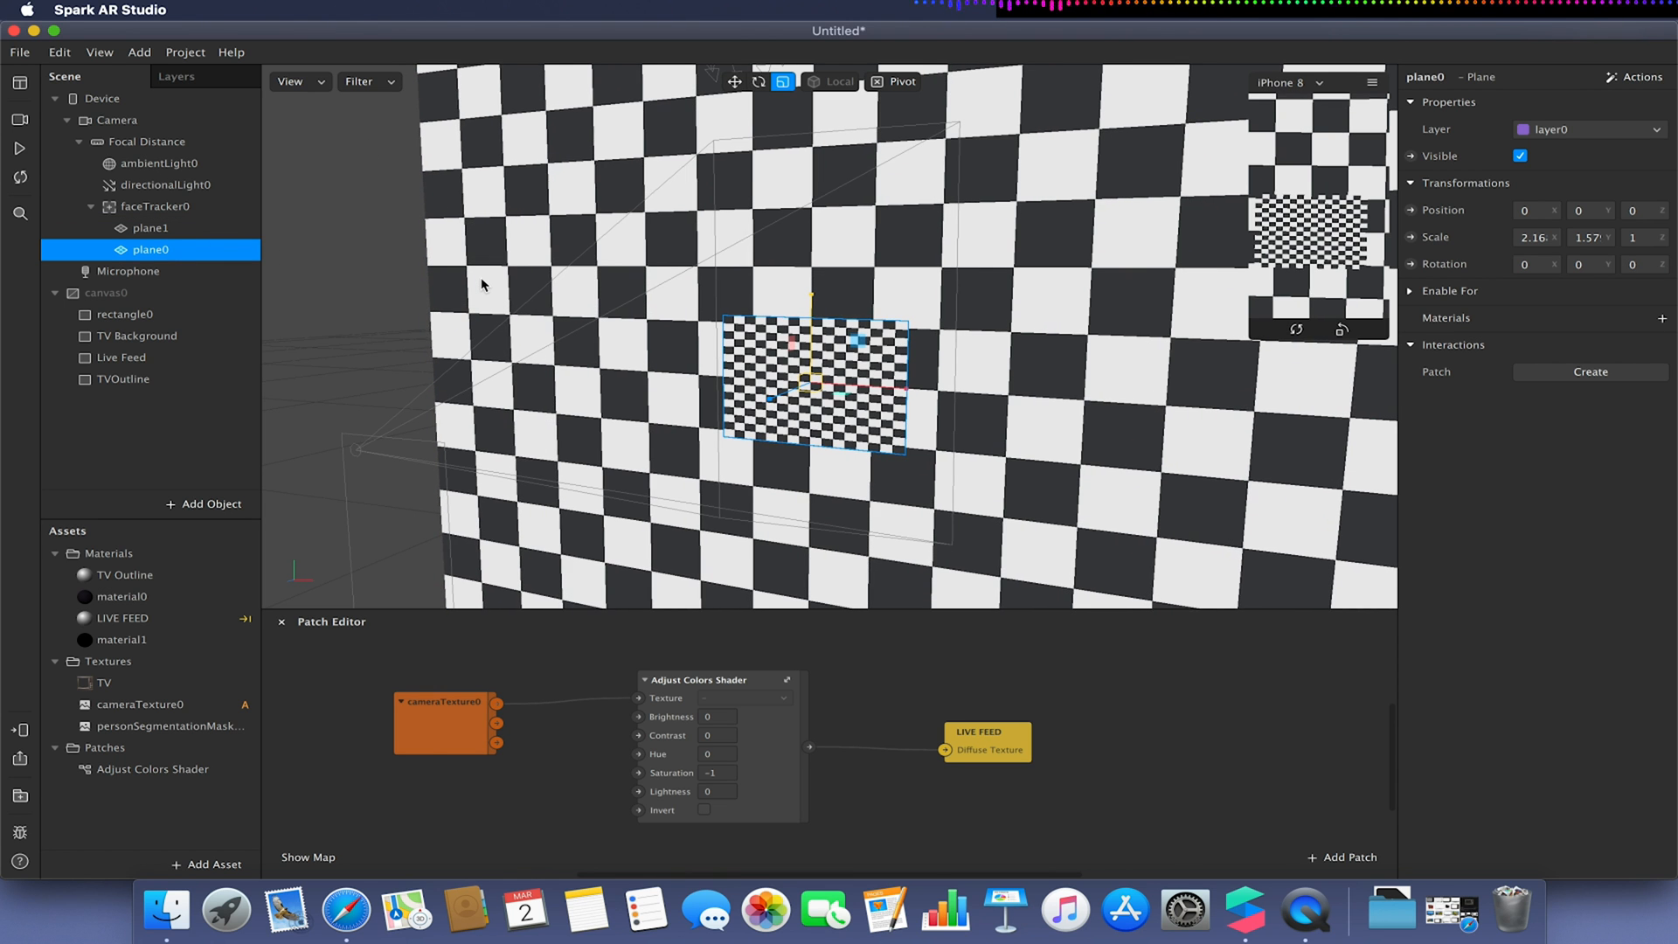
left_click(1663, 317)
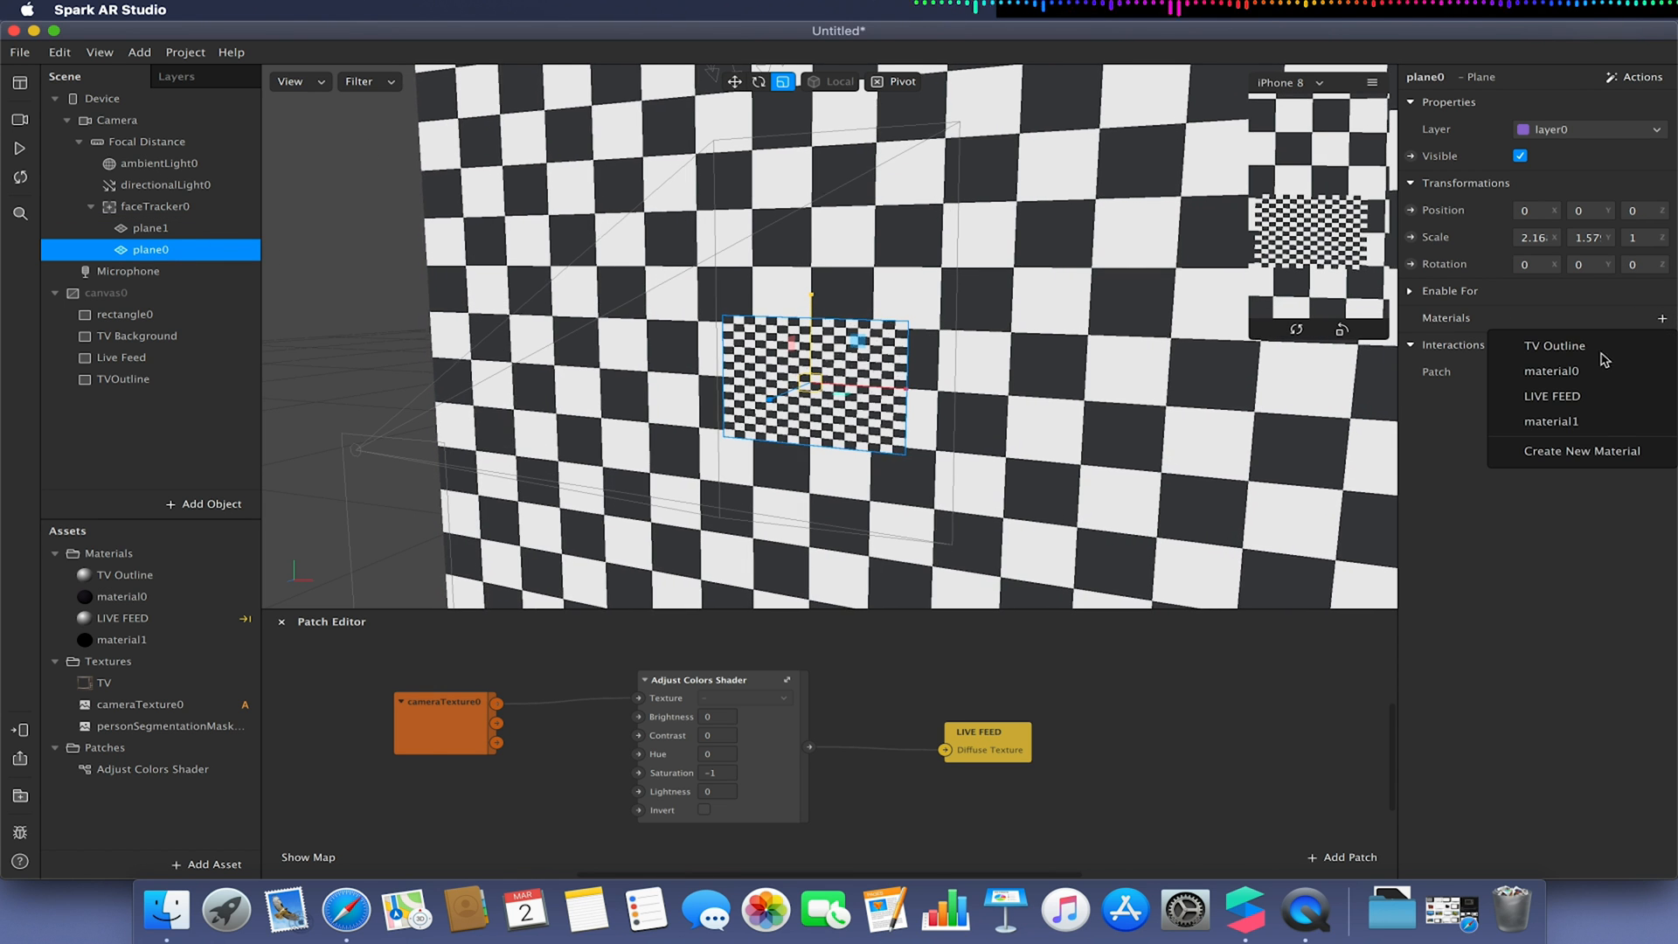
left_click(1560, 347)
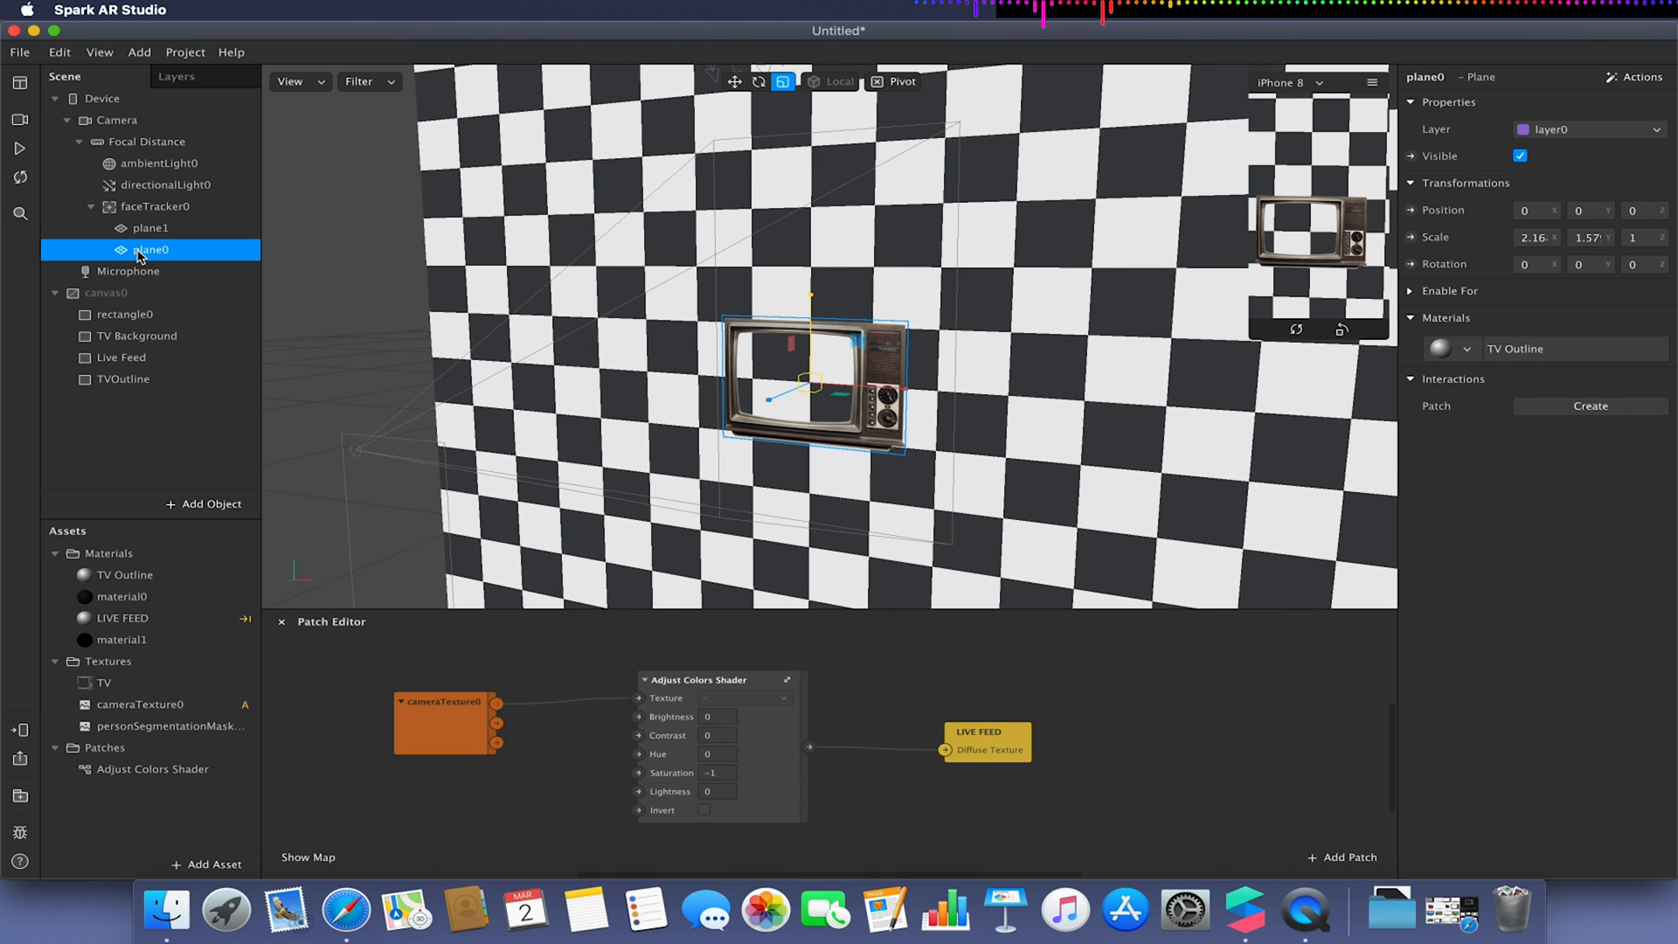
key("super+d")
left_click(163, 272)
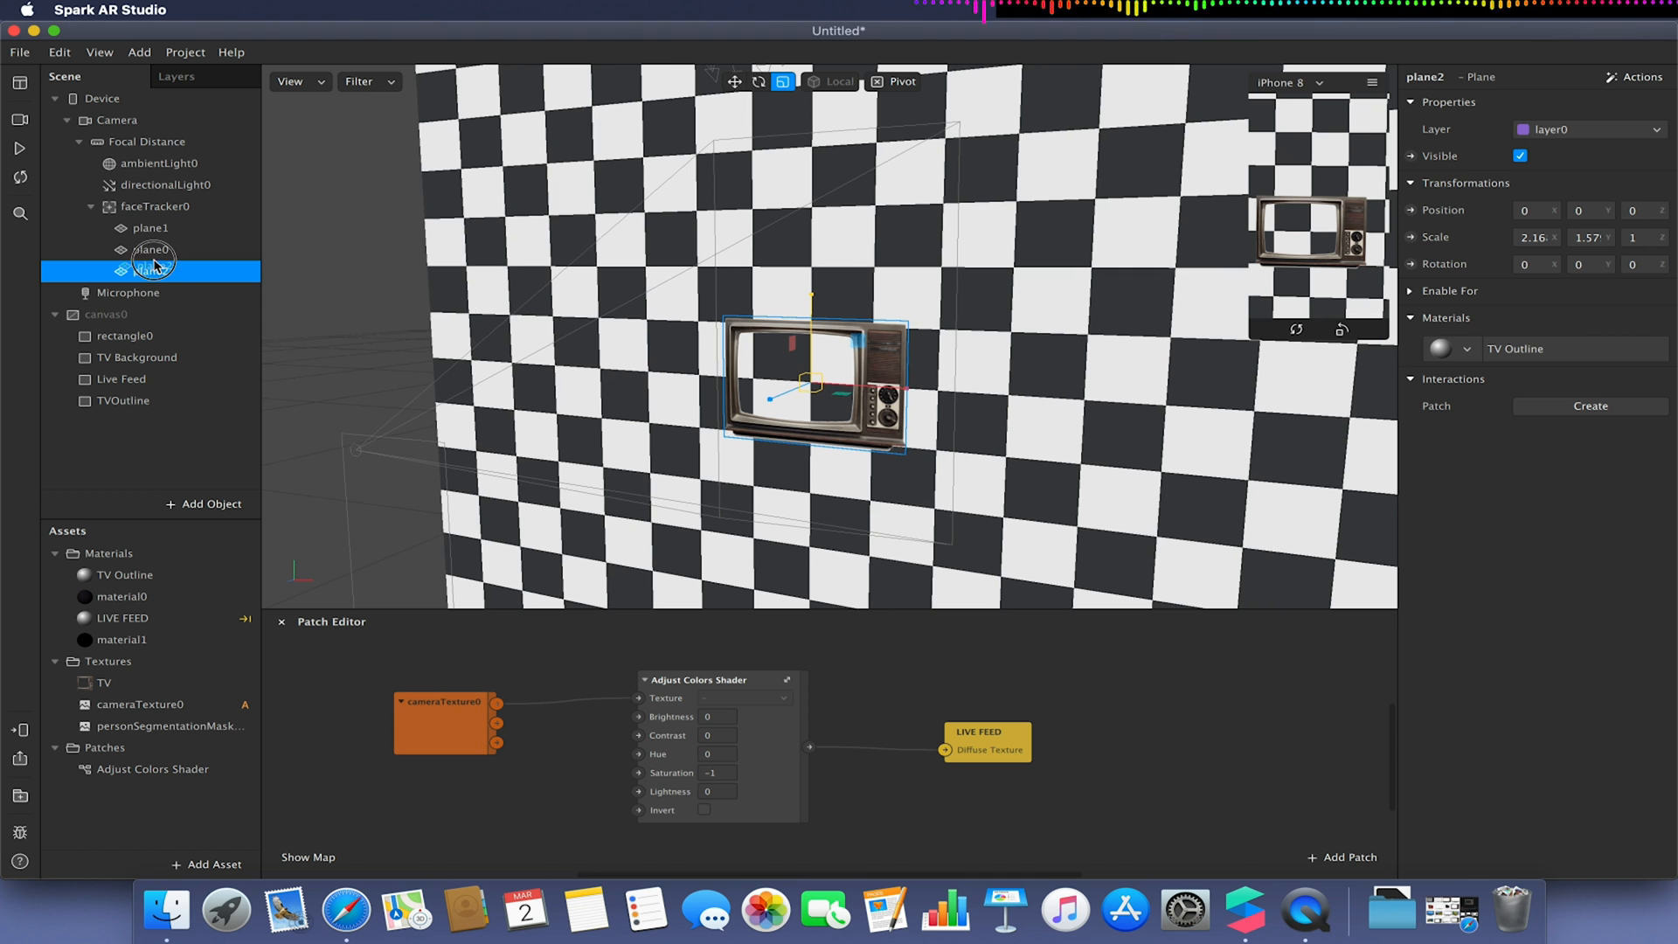
left_click_drag(154, 258, 152, 242)
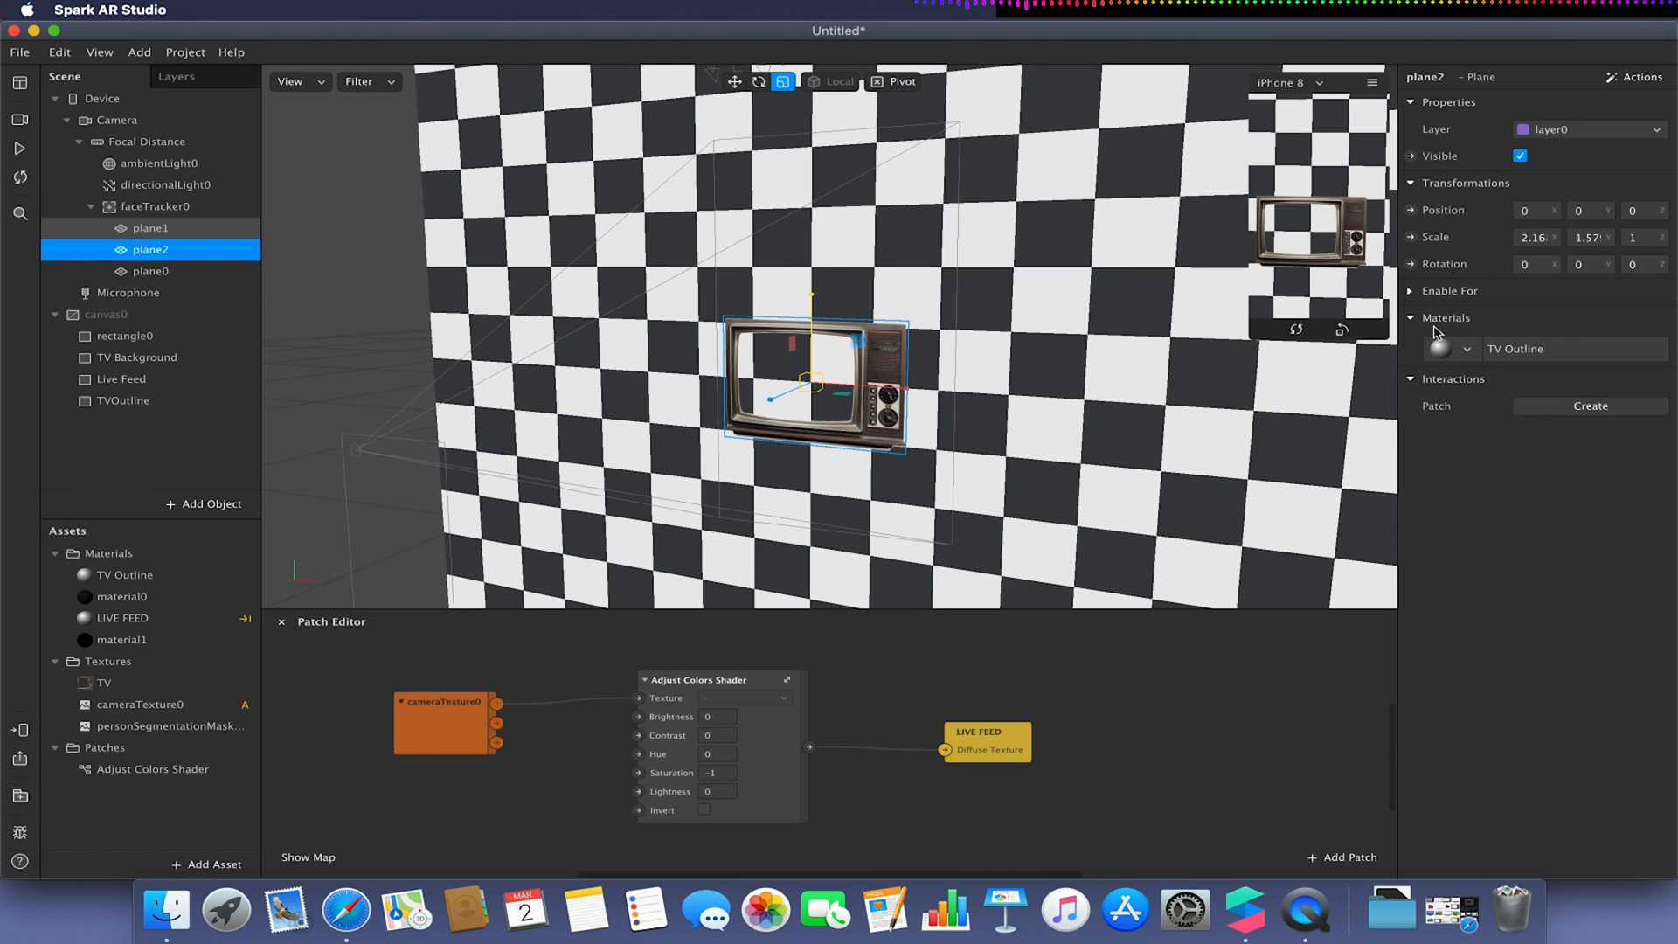
Switch plane2 to the LIVE FEED material, nudge it into the TV screen and duplicate it as plane3.
left_click(1472, 354)
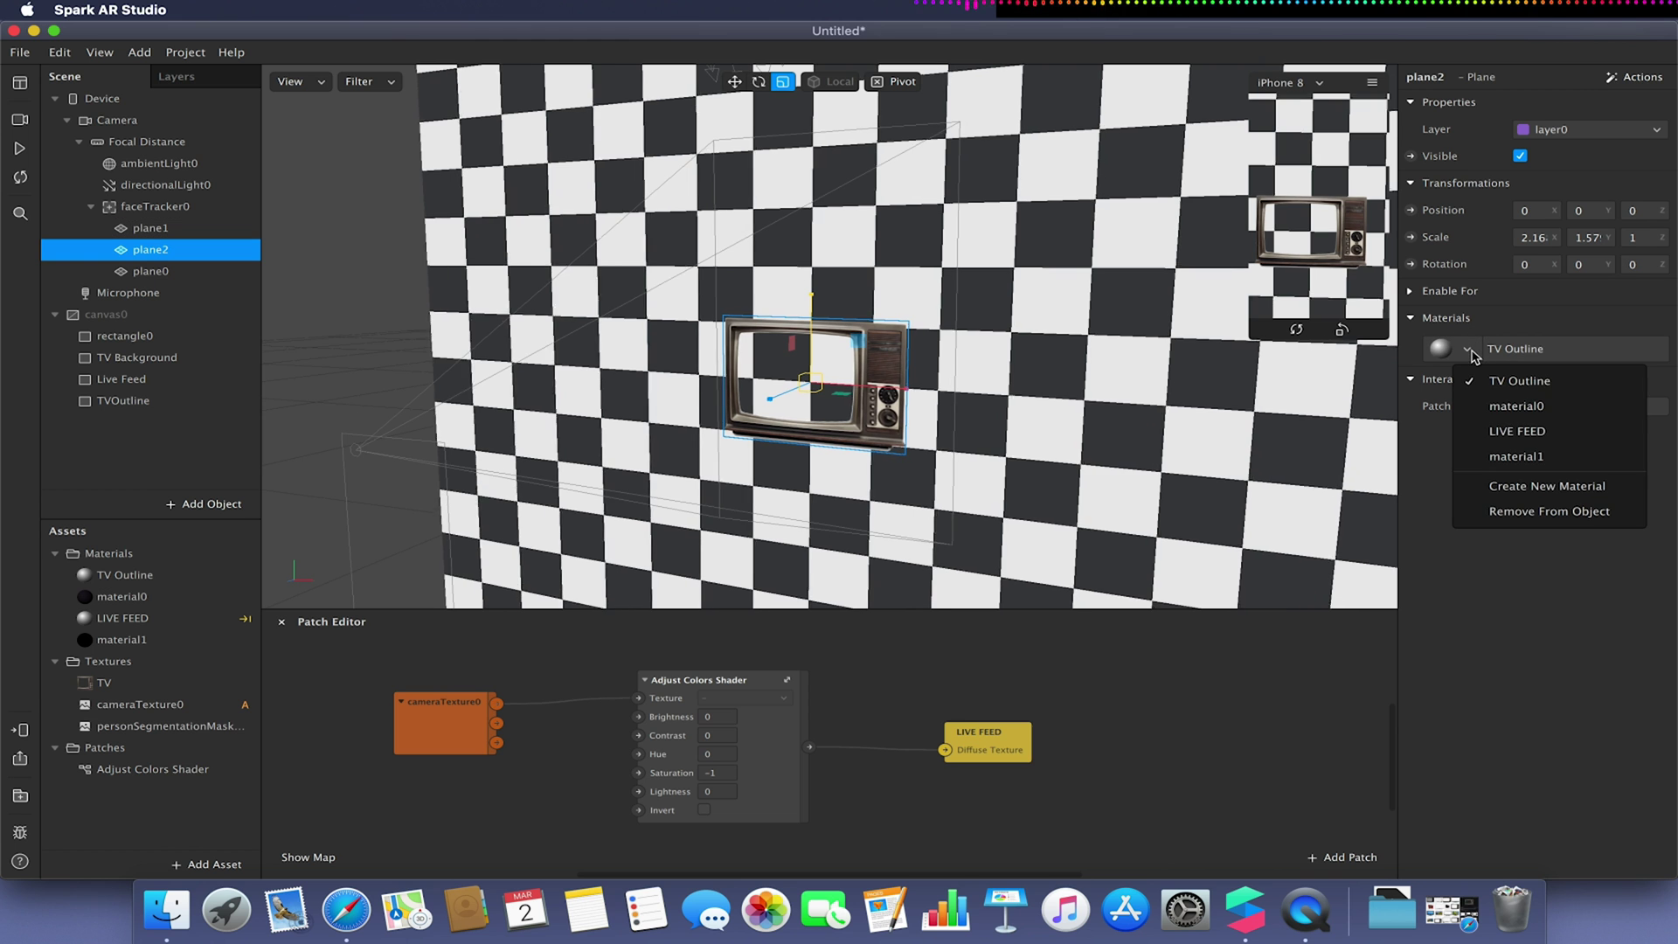
left_click(1514, 431)
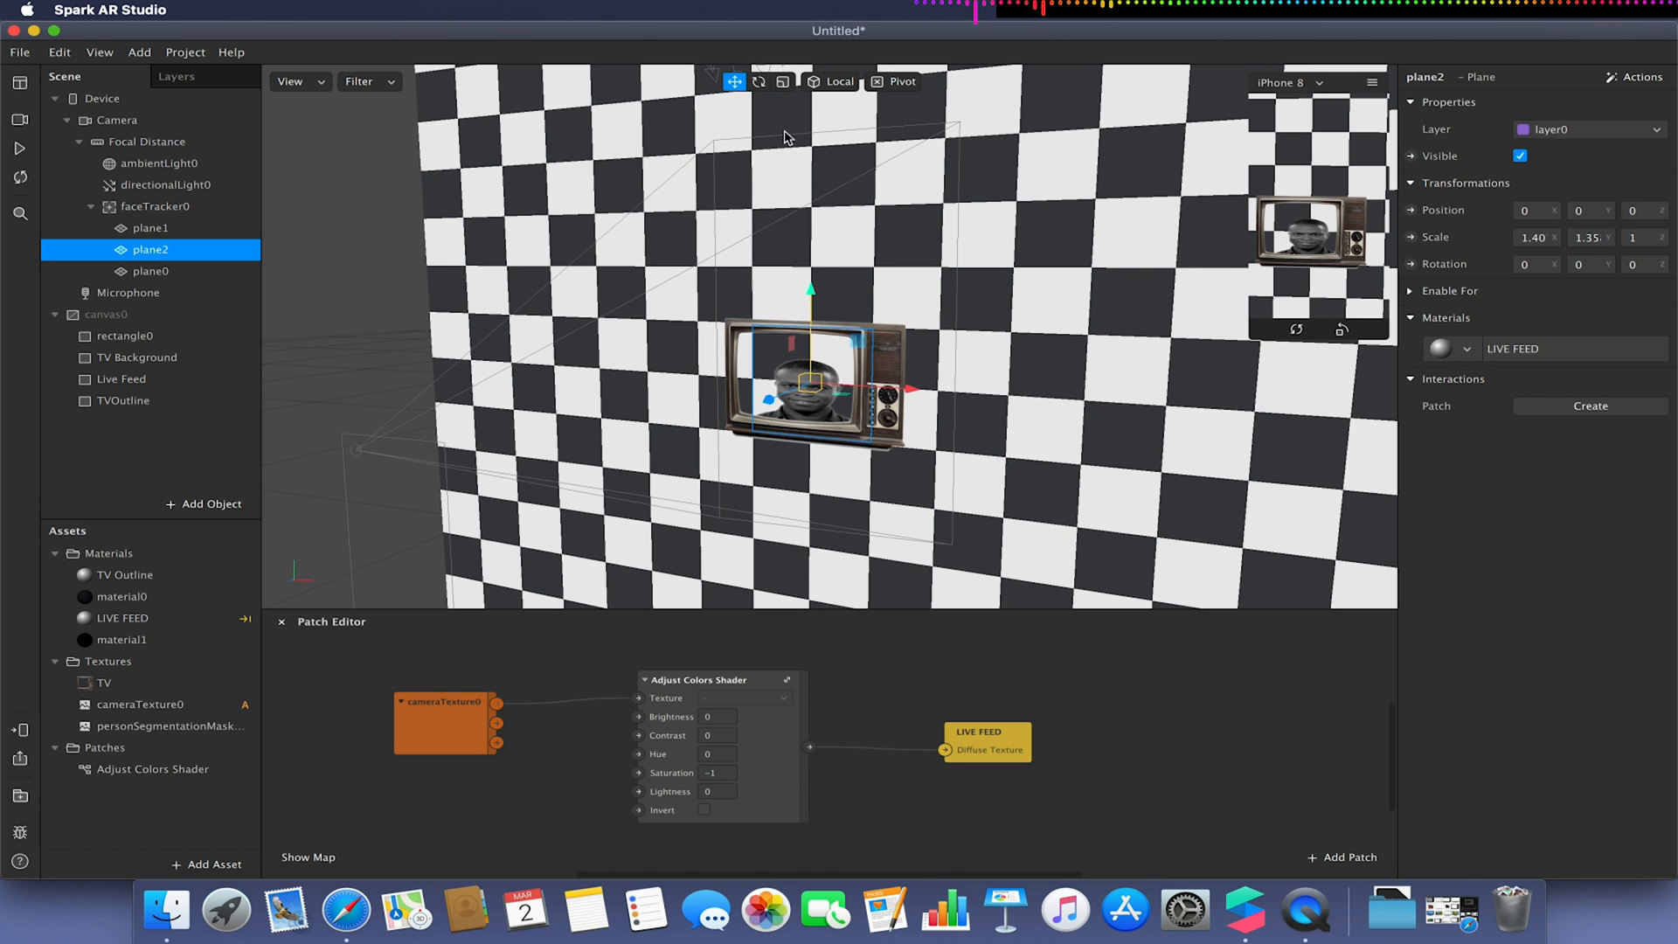
left_click_drag(909, 393, 891, 393)
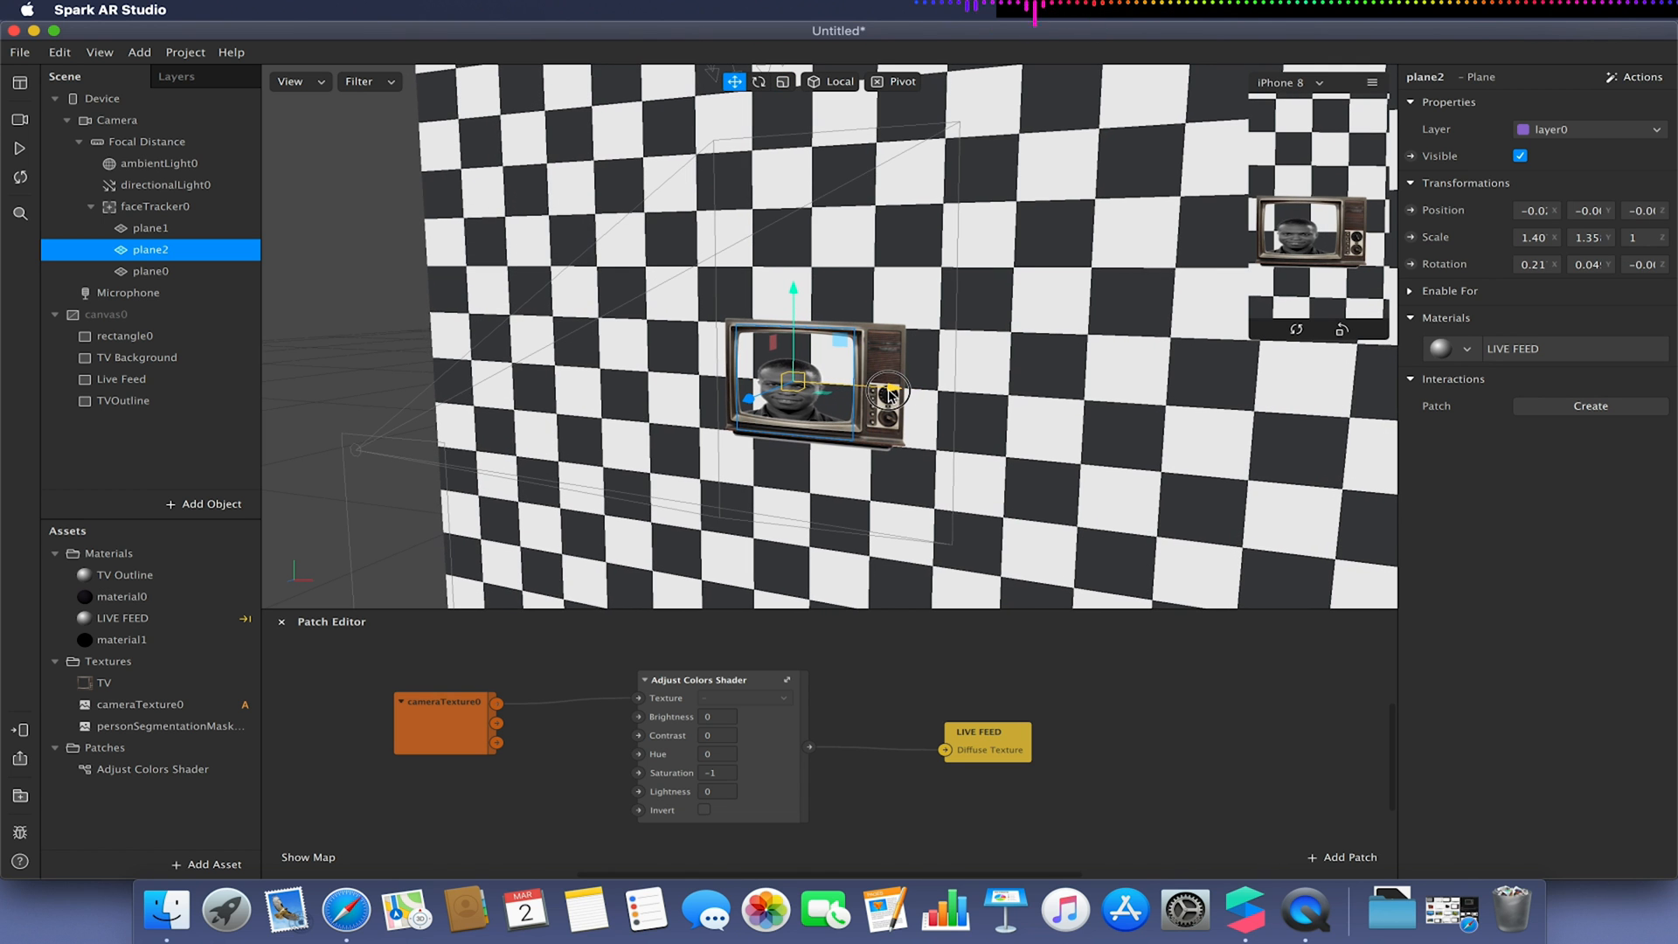
left_click(184, 251)
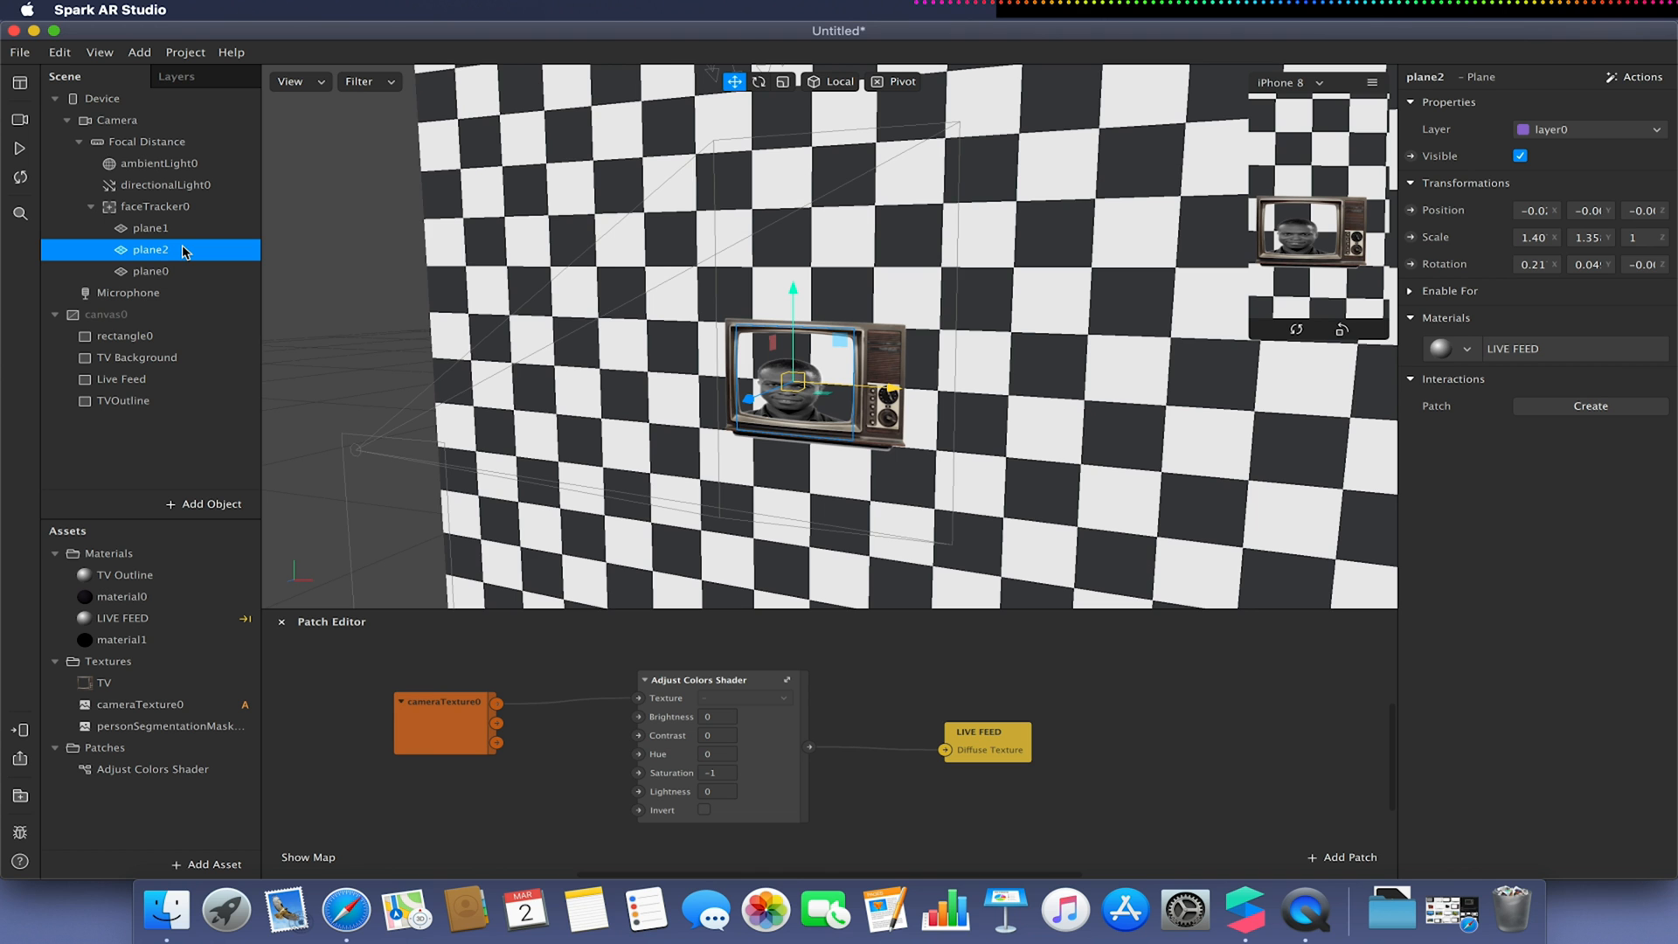
key("super+d")
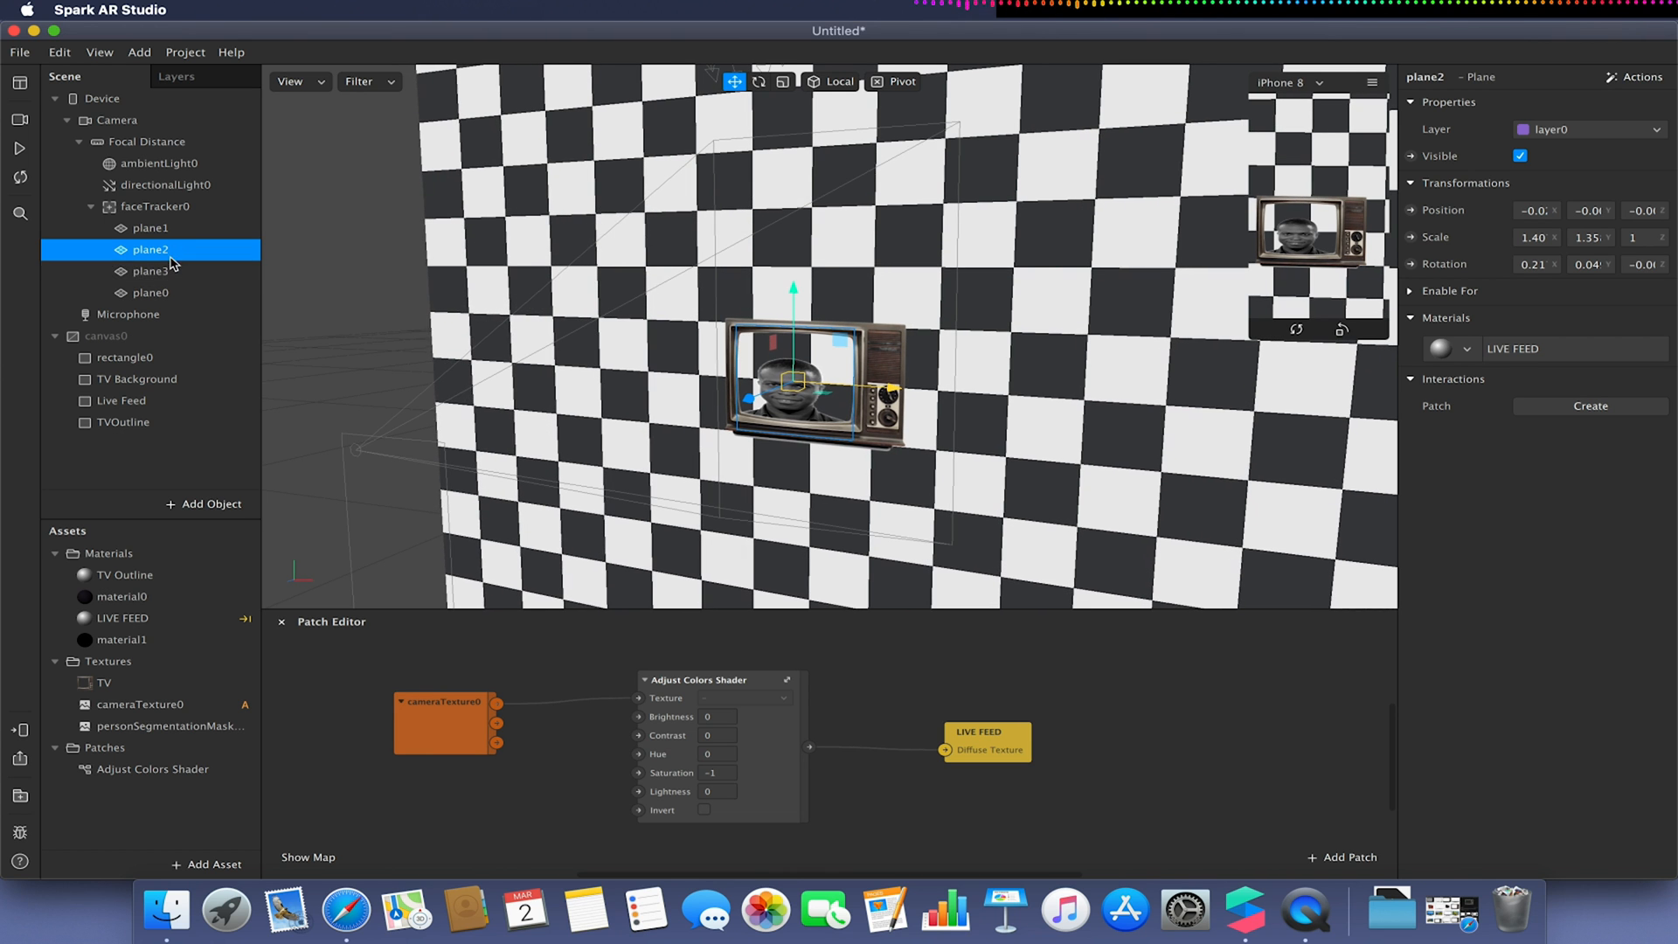
Change plane2's material to the dark material0, leaving plane3 as the live feed.
left_click(172, 269)
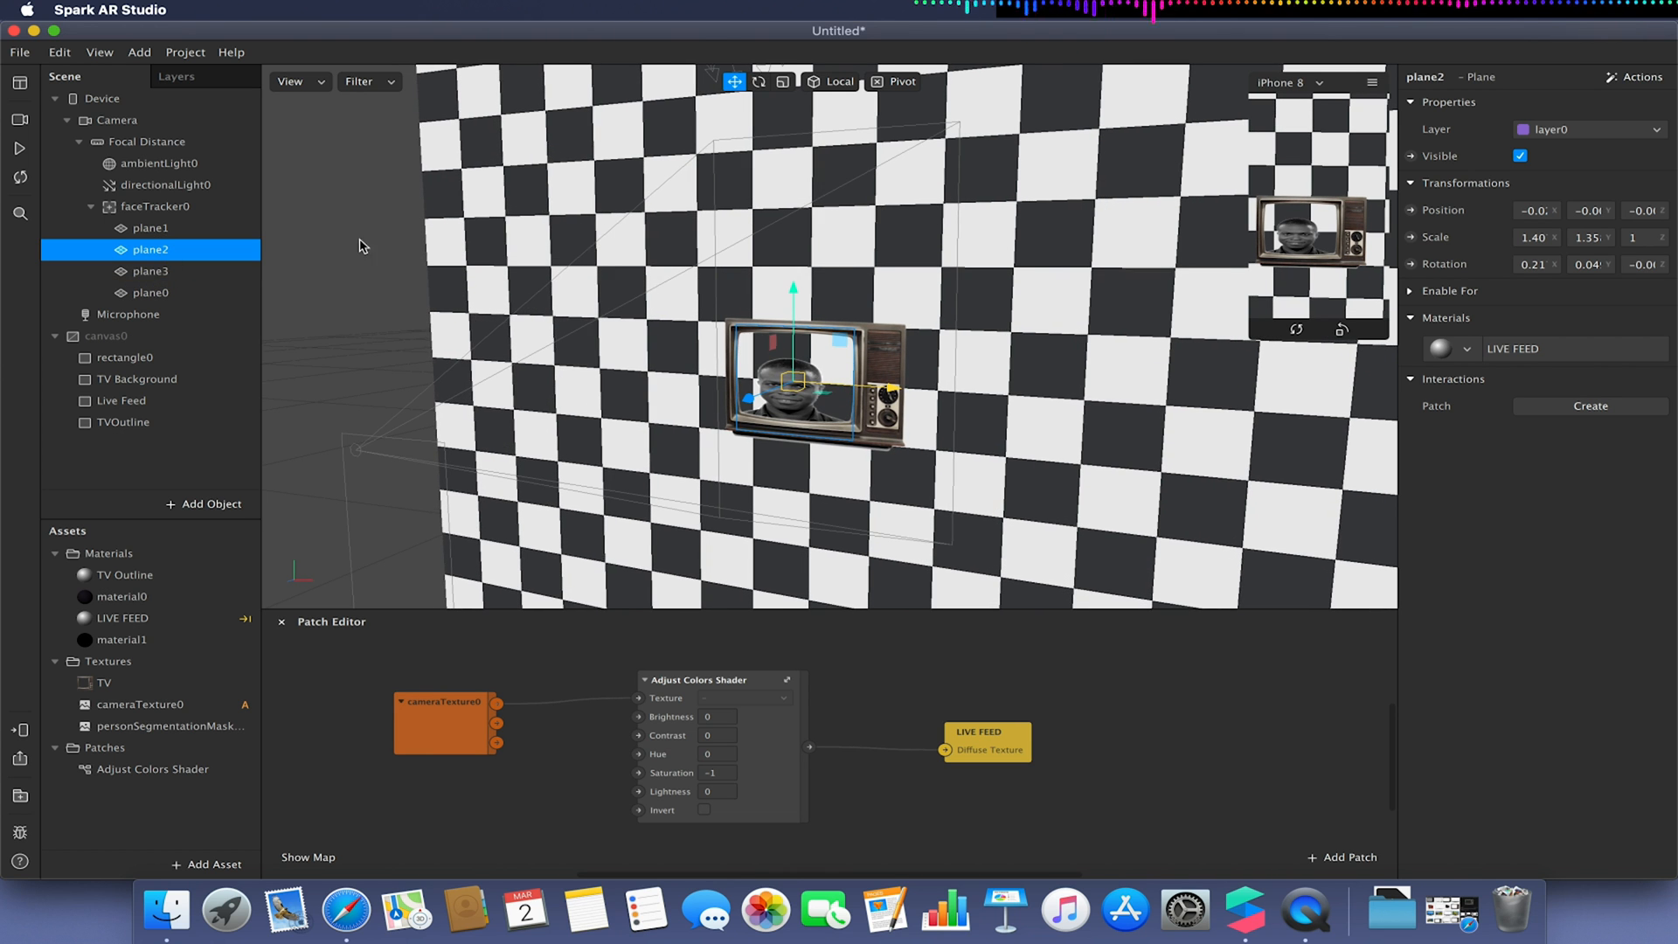
left_click(1439, 349)
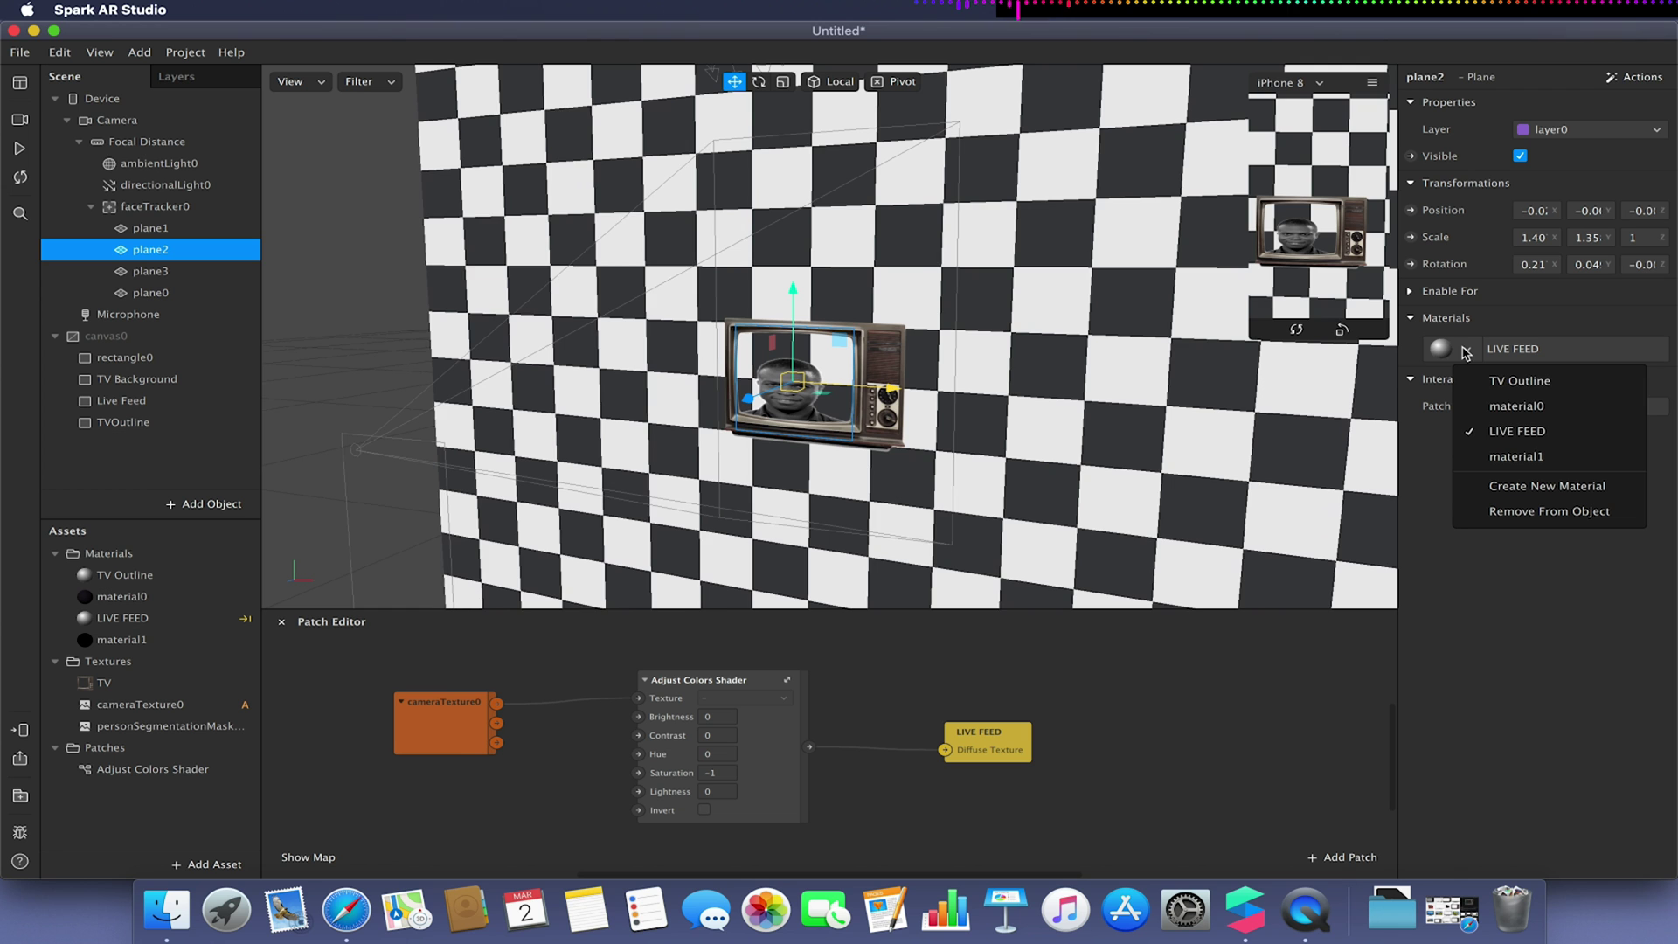
left_click(1500, 404)
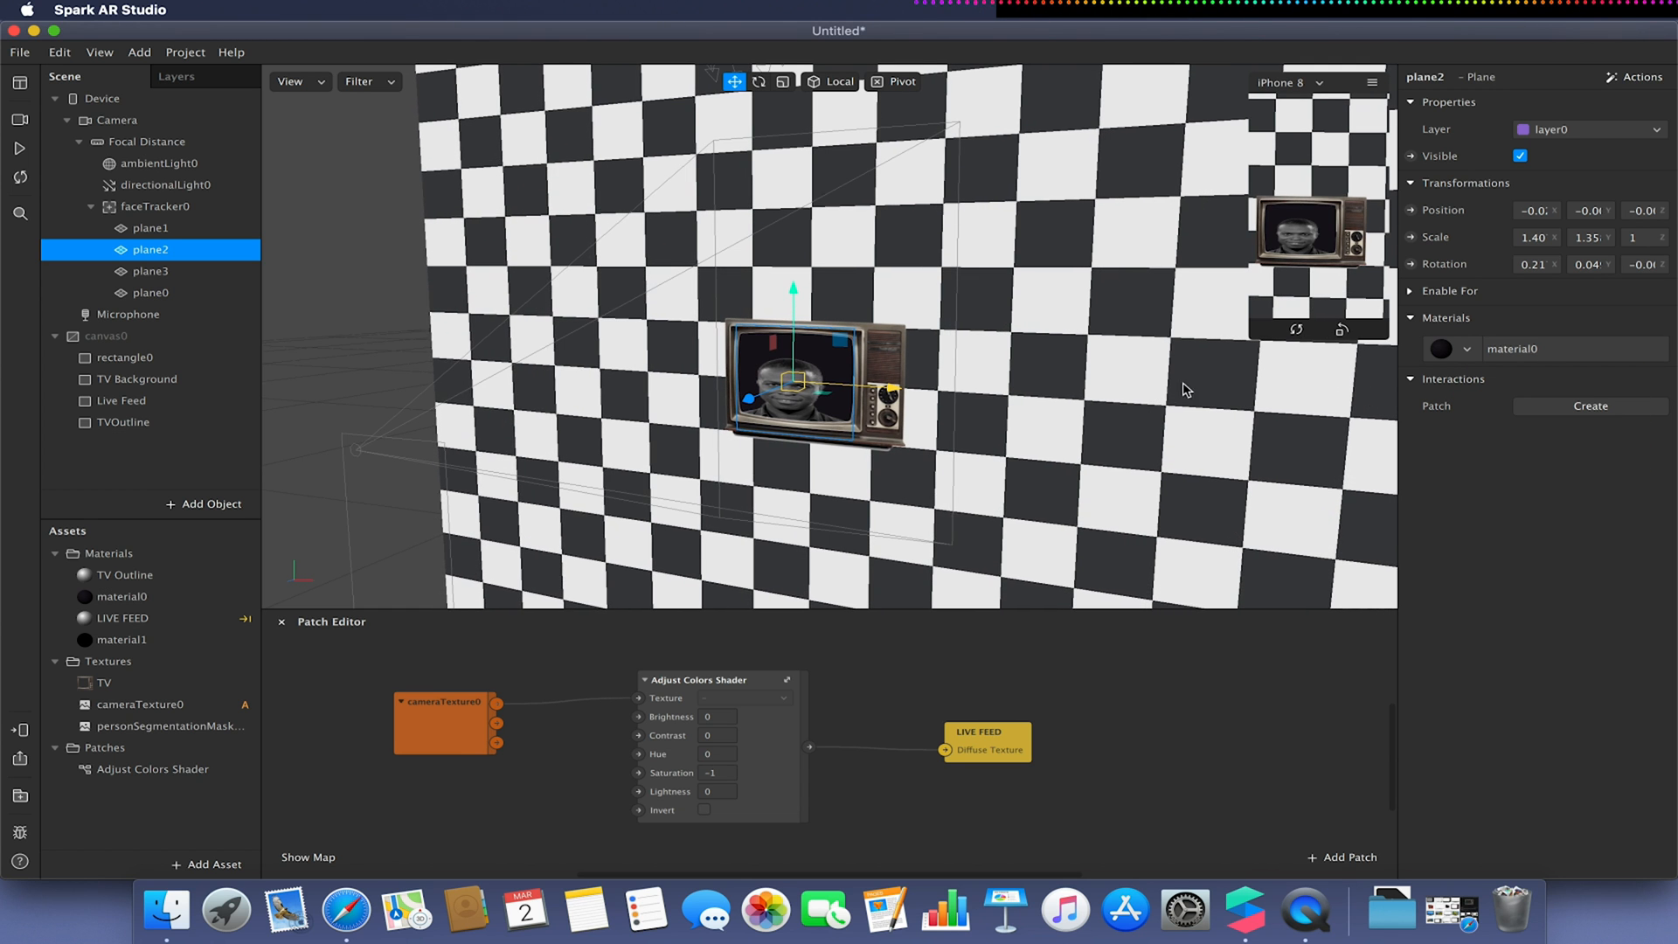
left_click(156, 228)
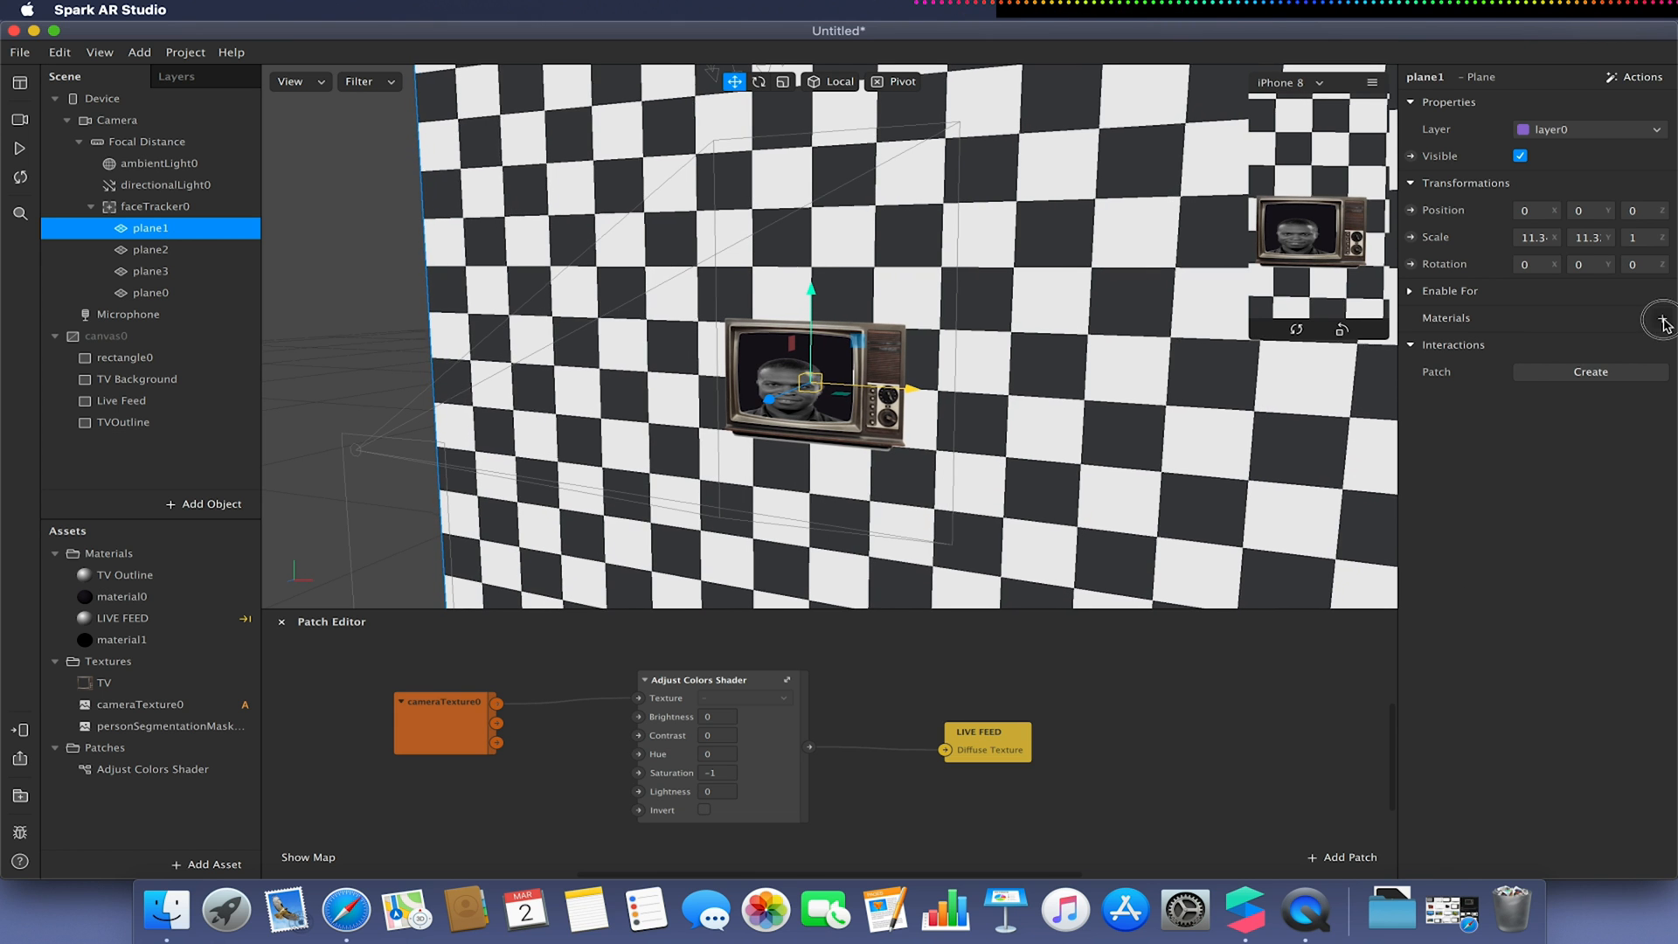
Give backdrop plane1 the black material1 and resume the face-tracking preview.
left_click(1663, 317)
left_click(1561, 421)
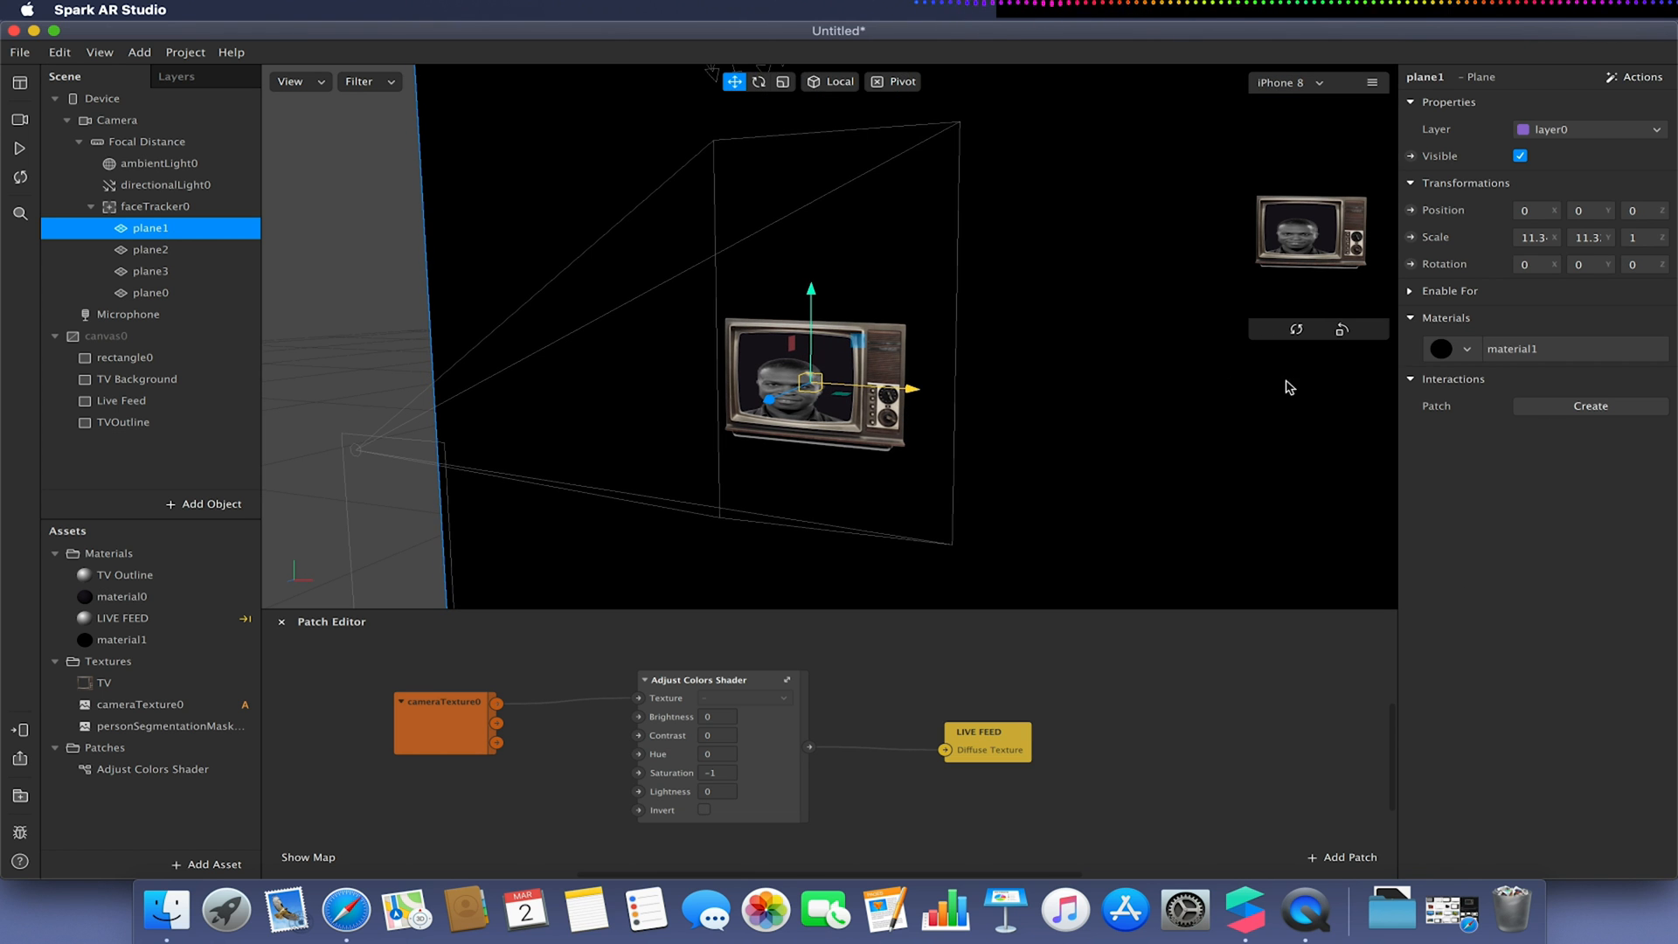
key("super+p")
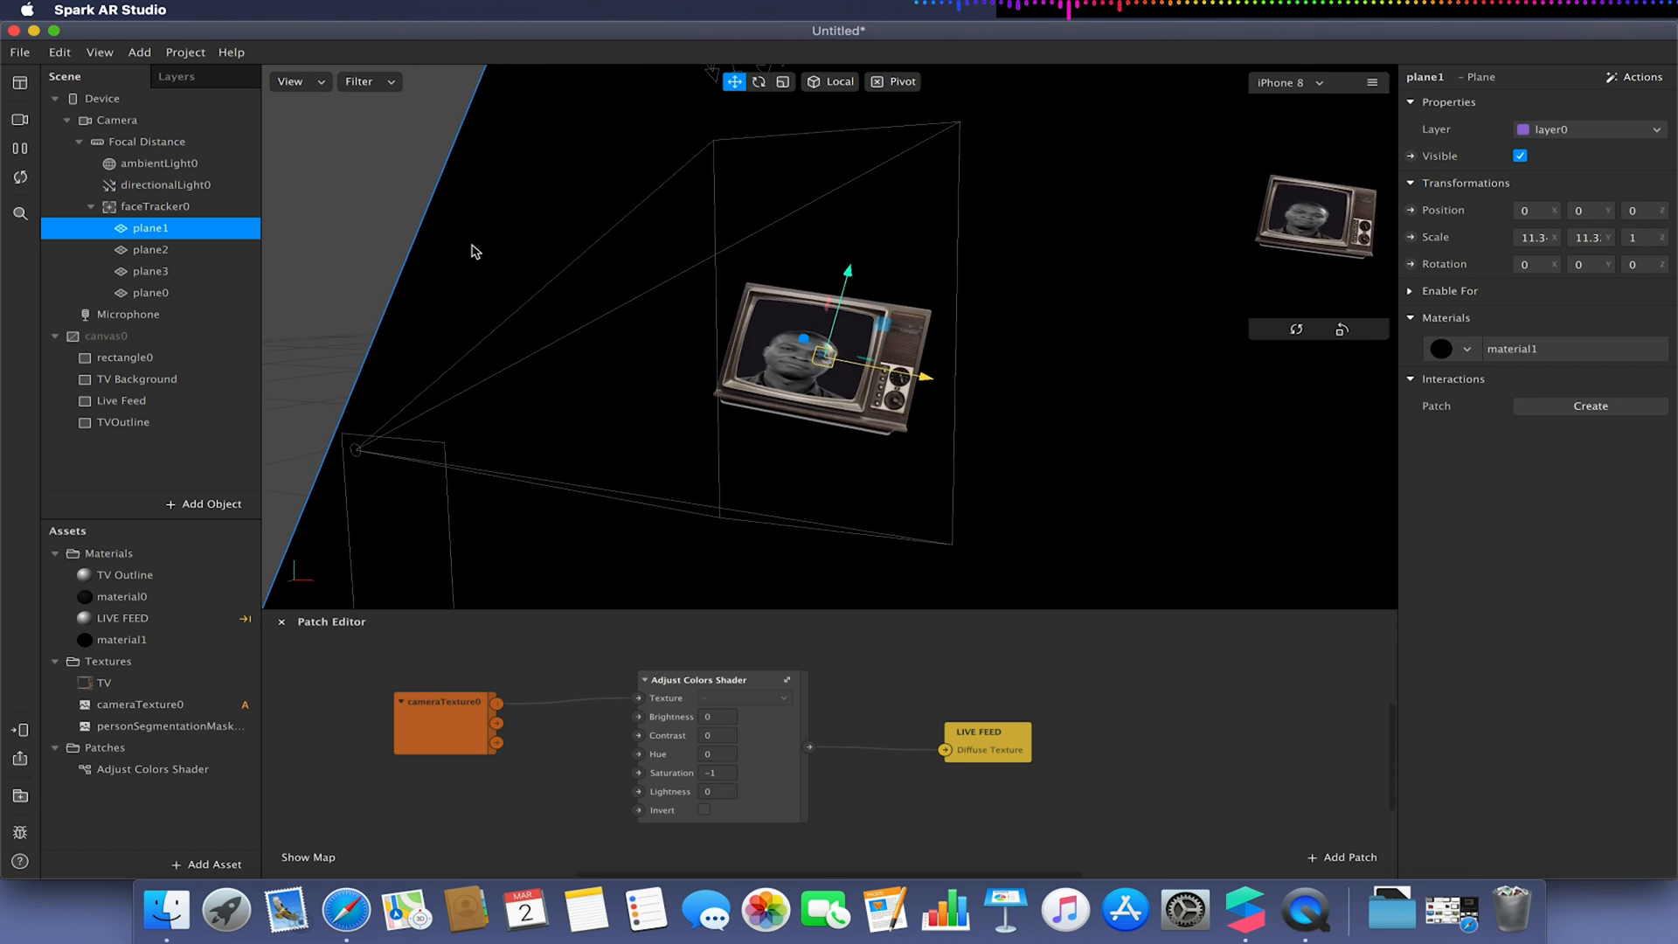
Switch the preview source to the first Real-Time Simulation face video.
left_click(19, 118)
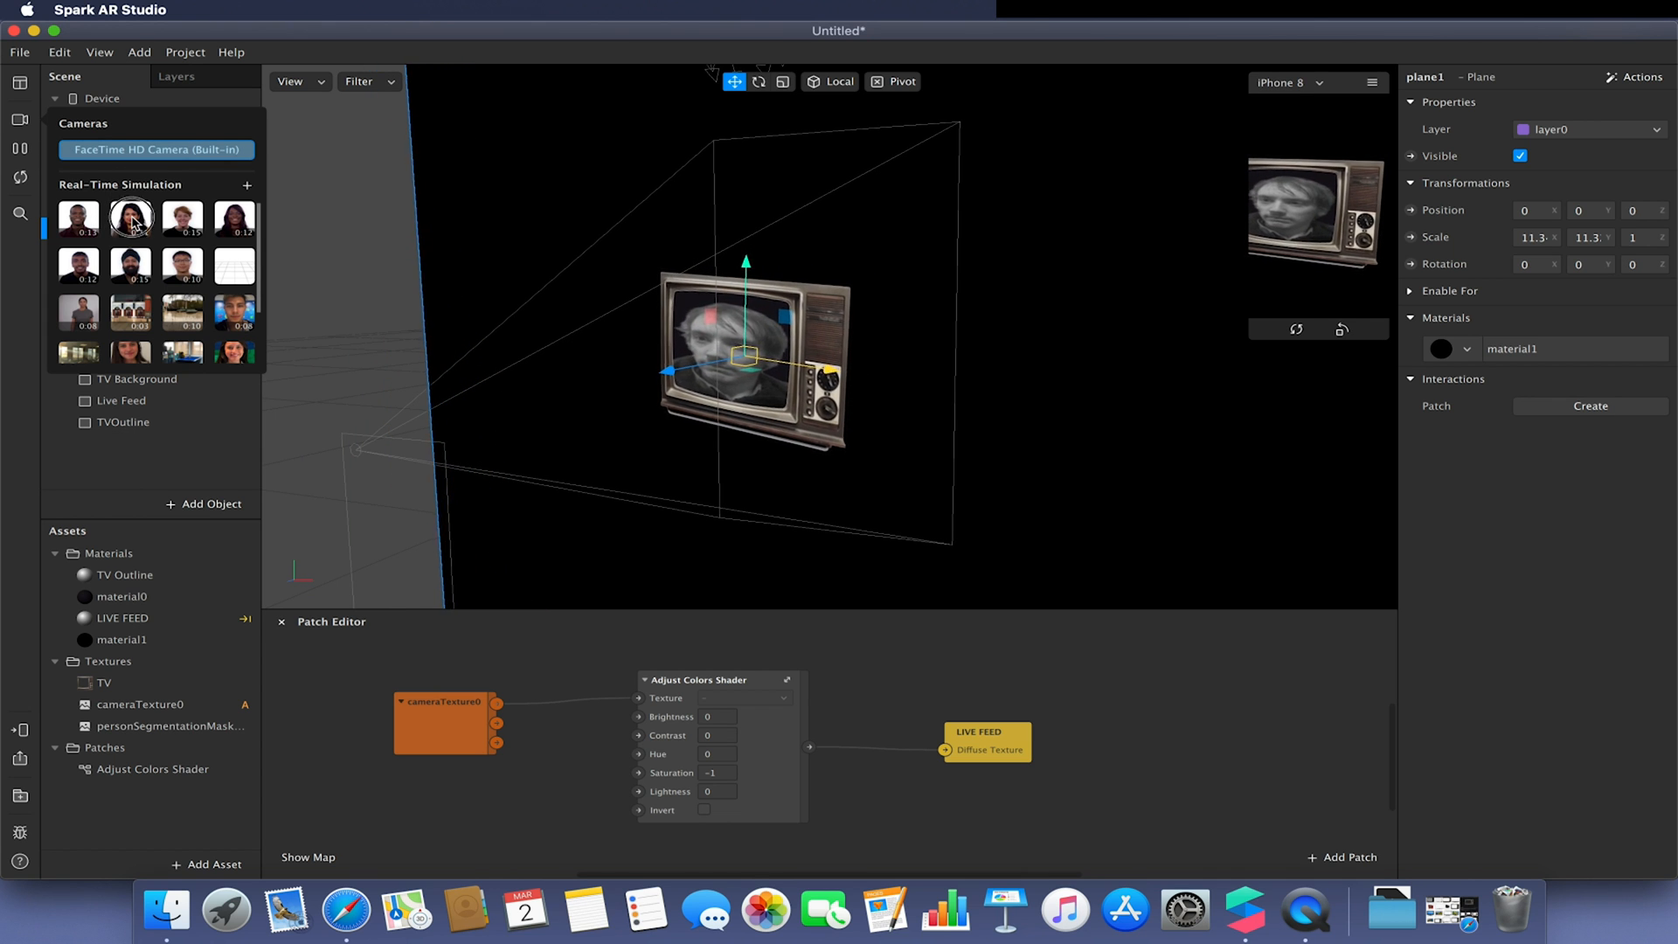
left_click(78, 220)
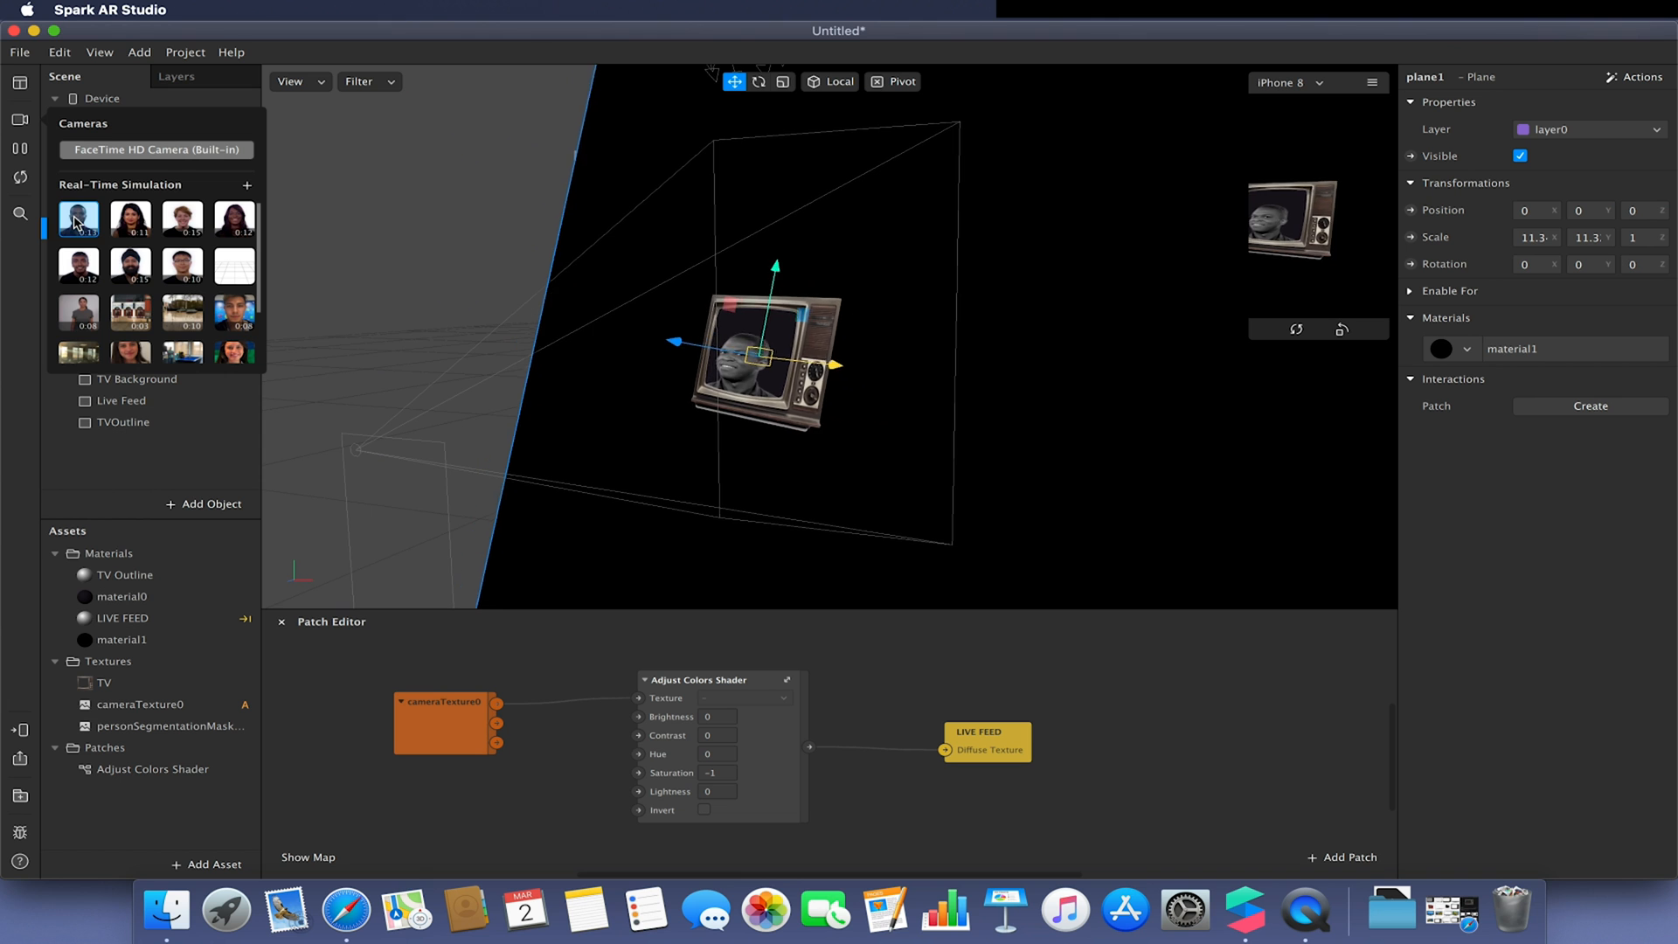